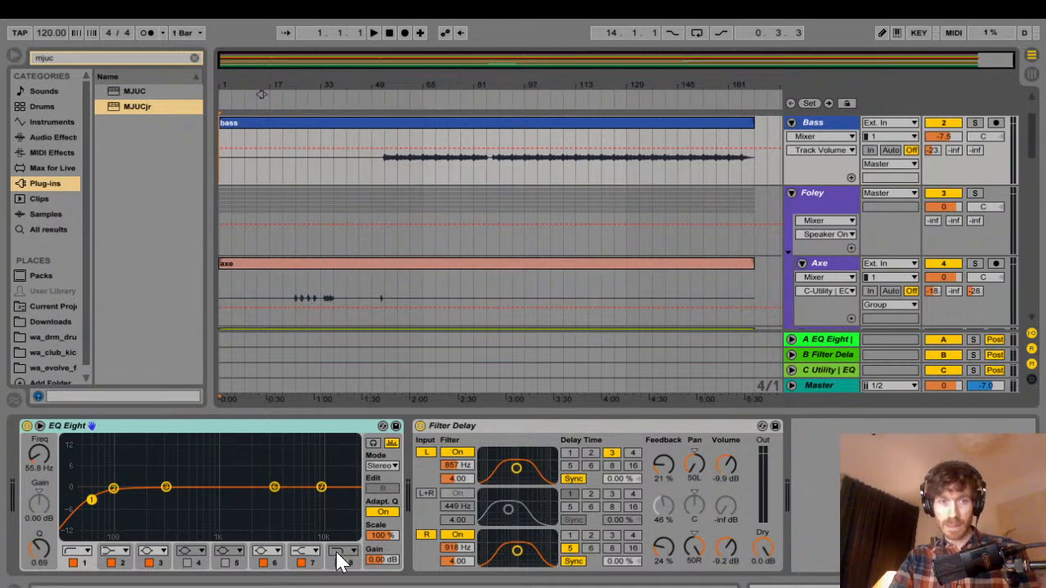
- Show the Master track's effects chain, play the song from the start, and review the tracks from Bass down to Rough mix
key(End)
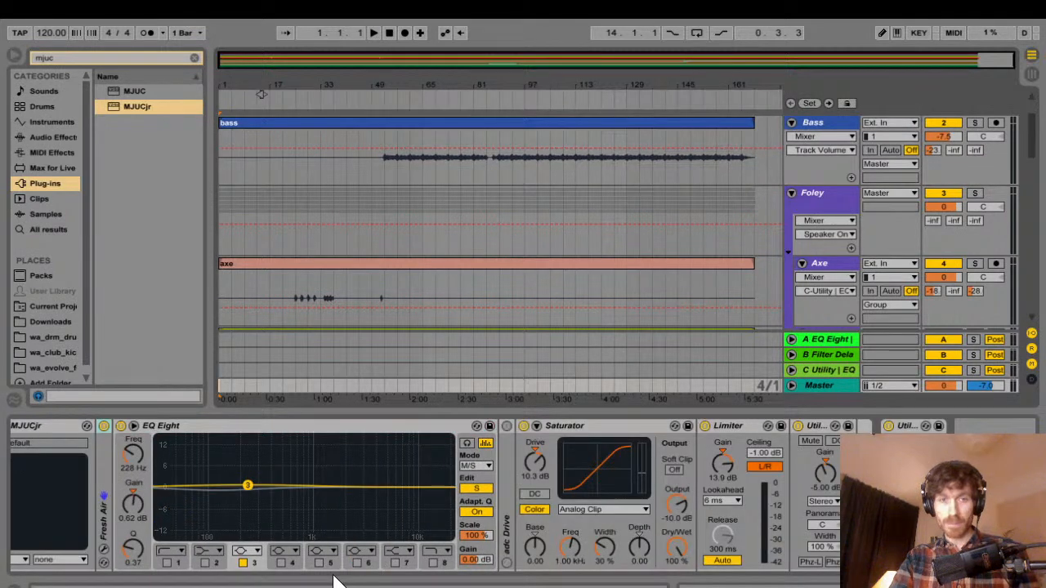
key(space)
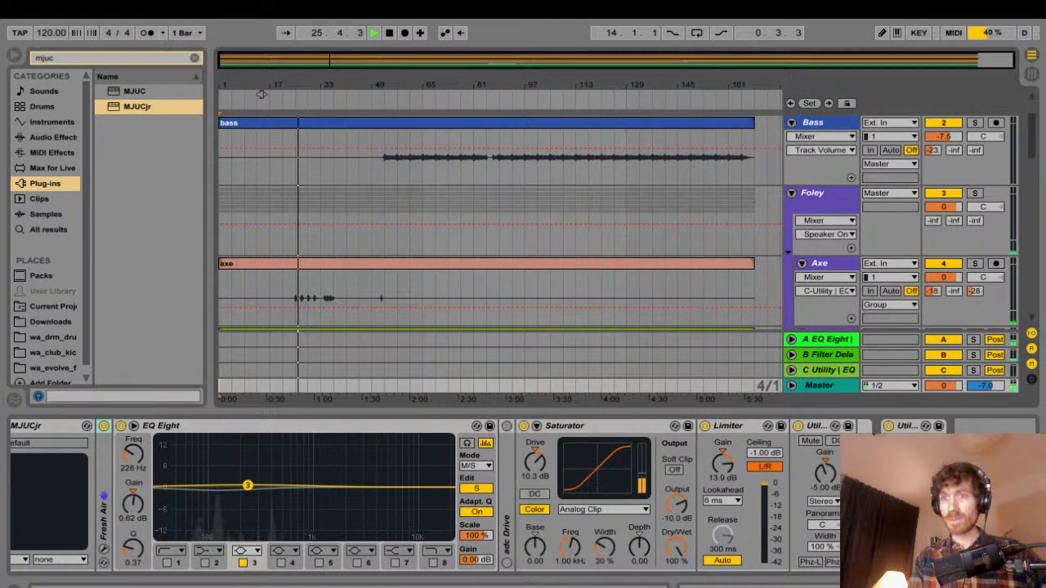
scroll(261, 94, down, 5)
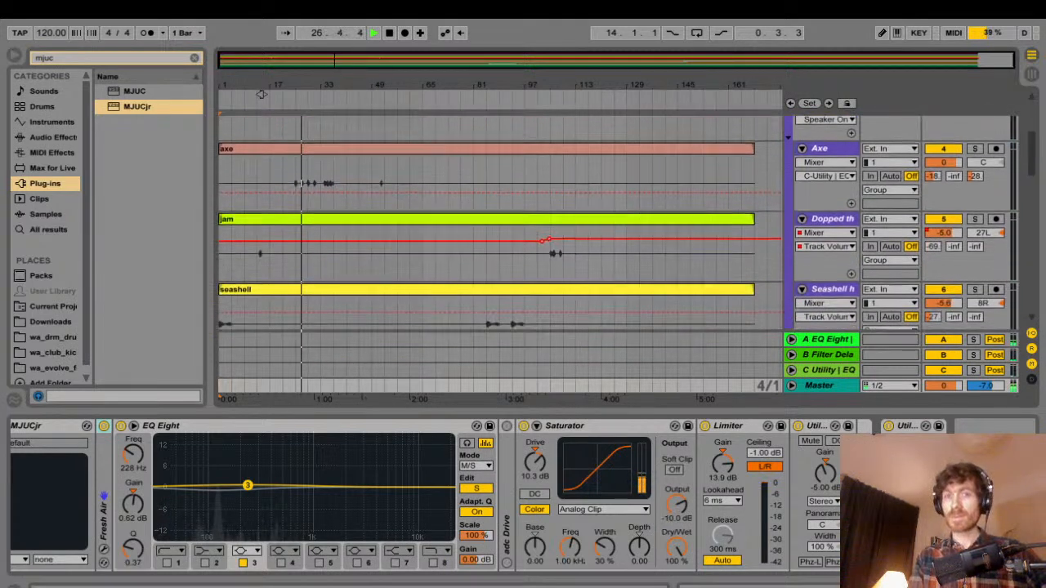
scroll(261, 94, down, 2)
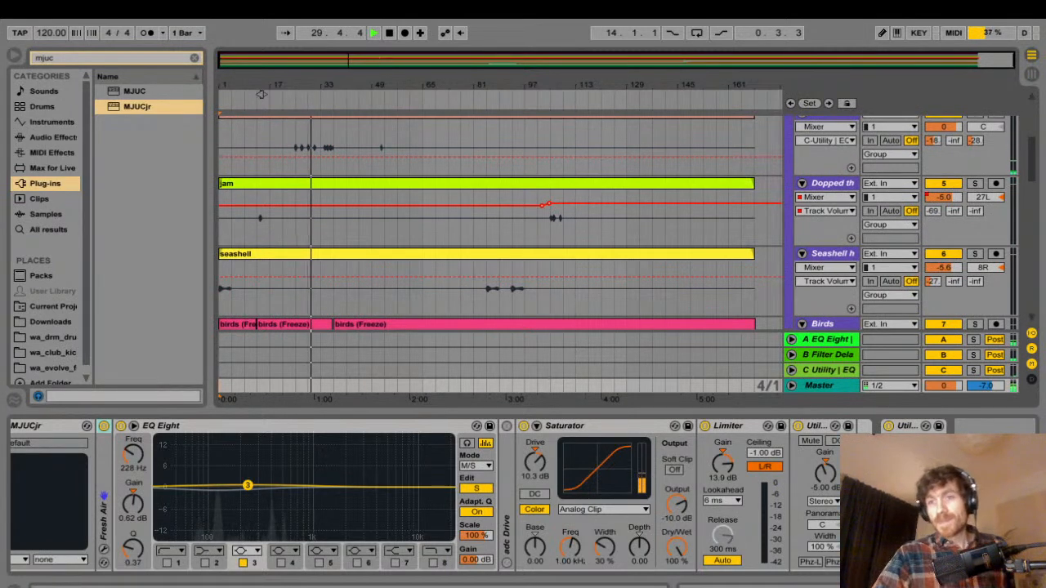
scroll(261, 94, down, 5)
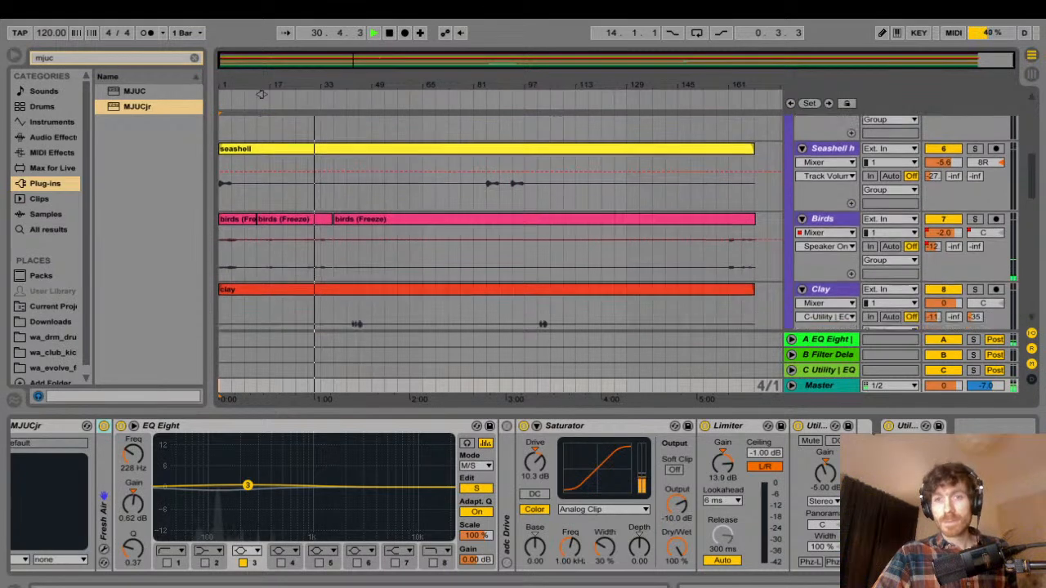
scroll(262, 94, down, 3)
scroll(262, 94, down, 1)
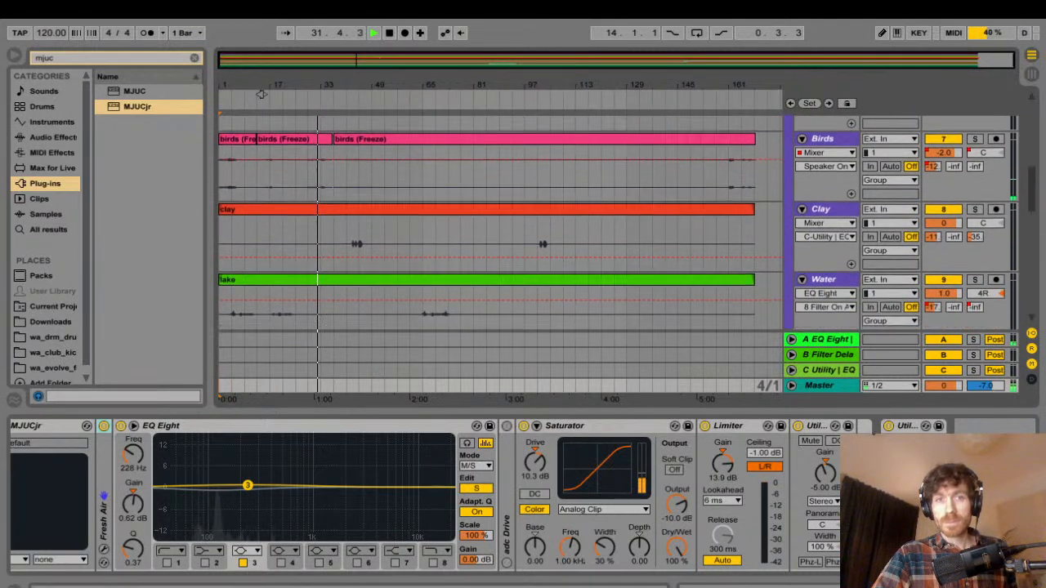
scroll(262, 94, down, 1)
scroll(261, 94, down, 2)
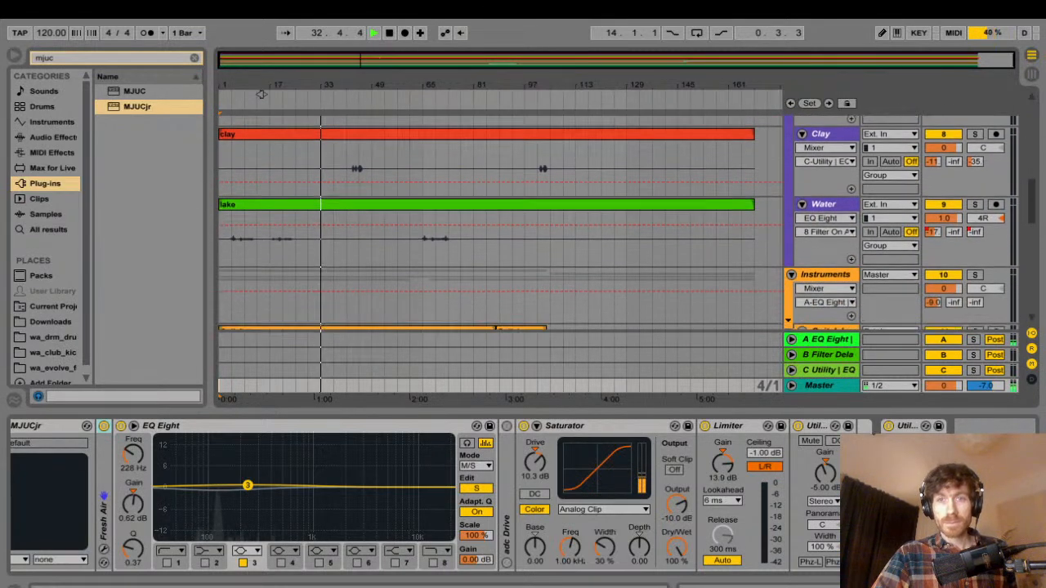
scroll(262, 94, down, 1)
scroll(262, 94, down, 3)
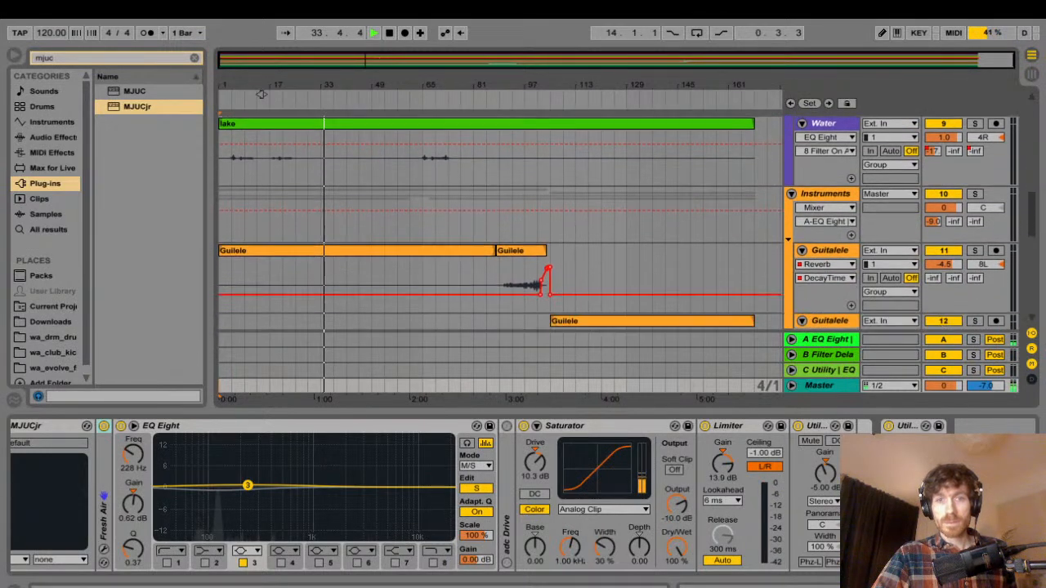
scroll(262, 94, down, 2)
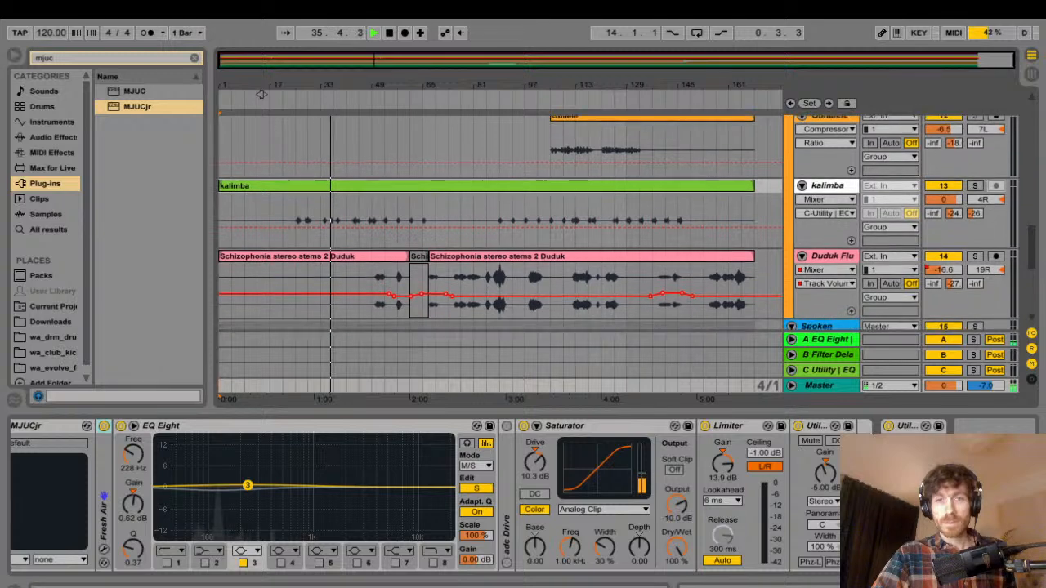
scroll(262, 94, down, 1)
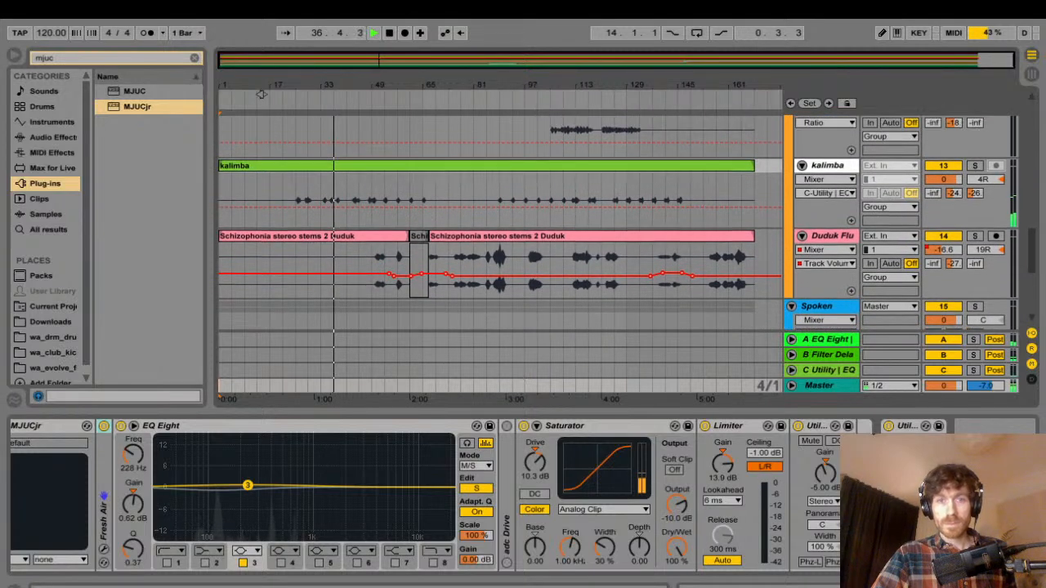
scroll(261, 94, down, 5)
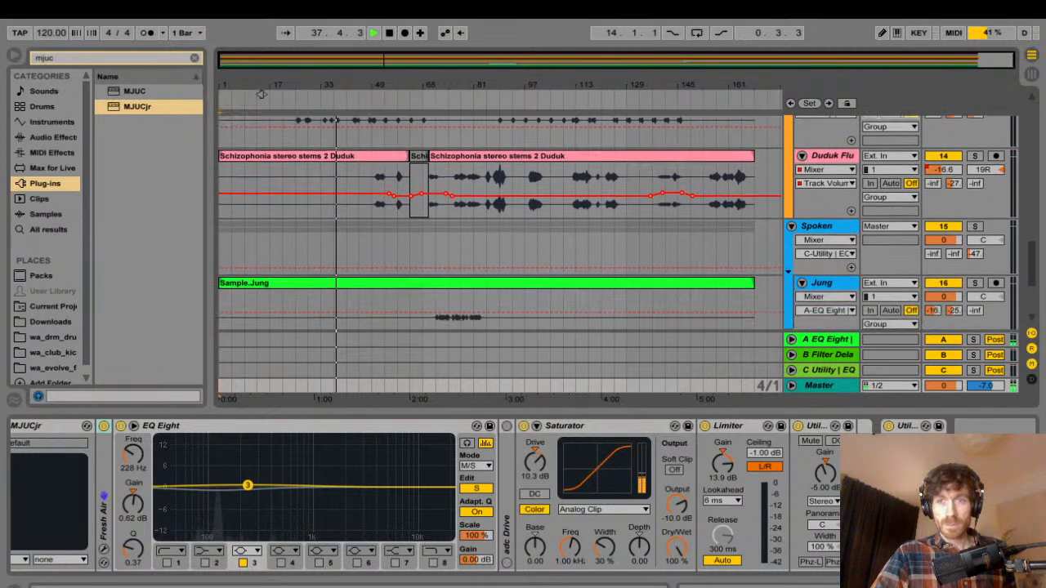
scroll(262, 94, down, 2)
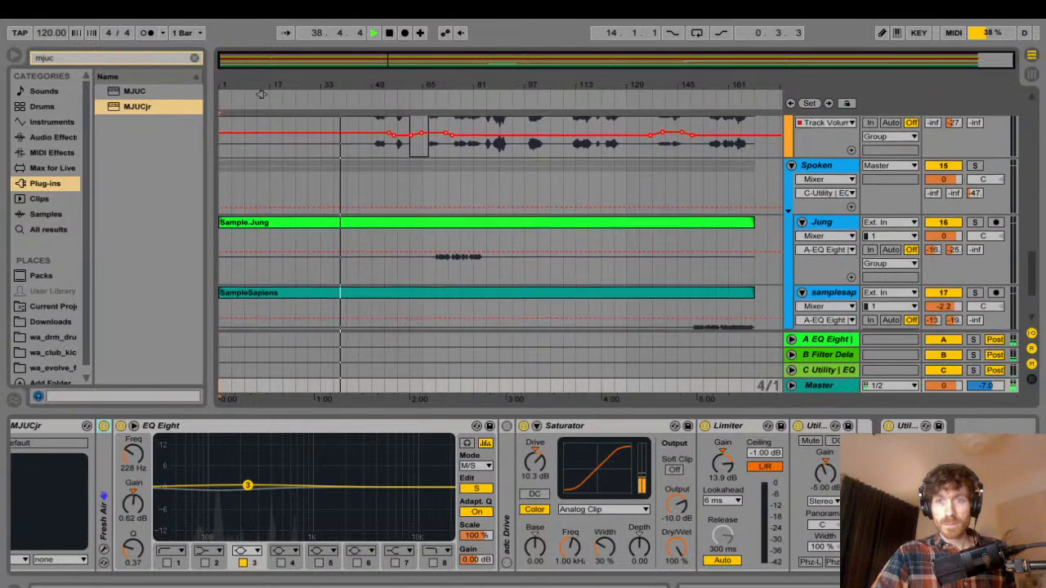
scroll(261, 94, down, 2)
scroll(262, 94, down, 1)
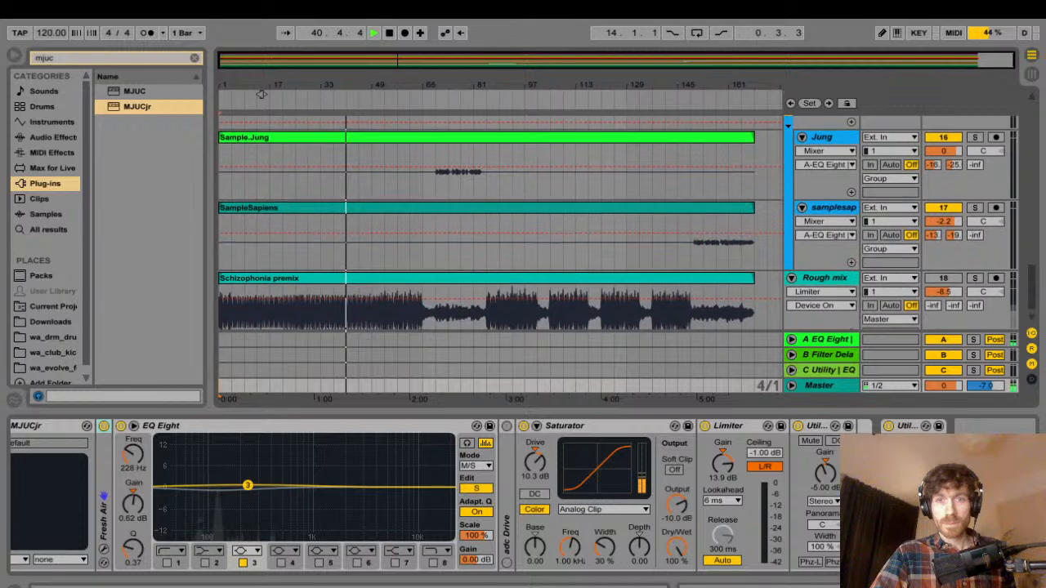
- Look back over the instrument and Foley tracks up to the Drum and Bass tracks during playback
scroll(261, 94, up, 4)
scroll(261, 94, up, 5)
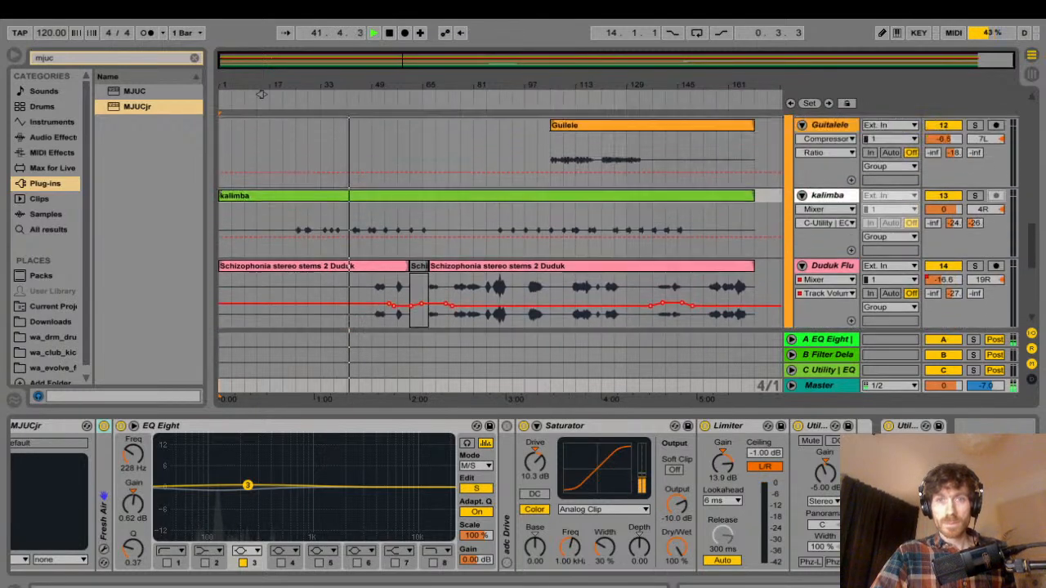
scroll(261, 94, up, 7)
scroll(261, 94, up, 17)
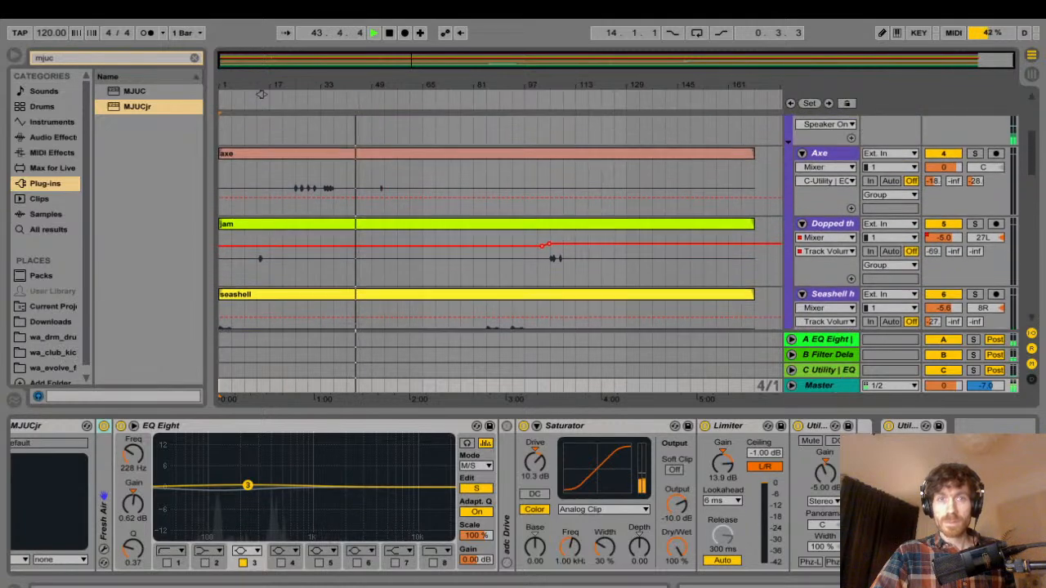
scroll(262, 94, up, 10)
scroll(261, 94, up, 2)
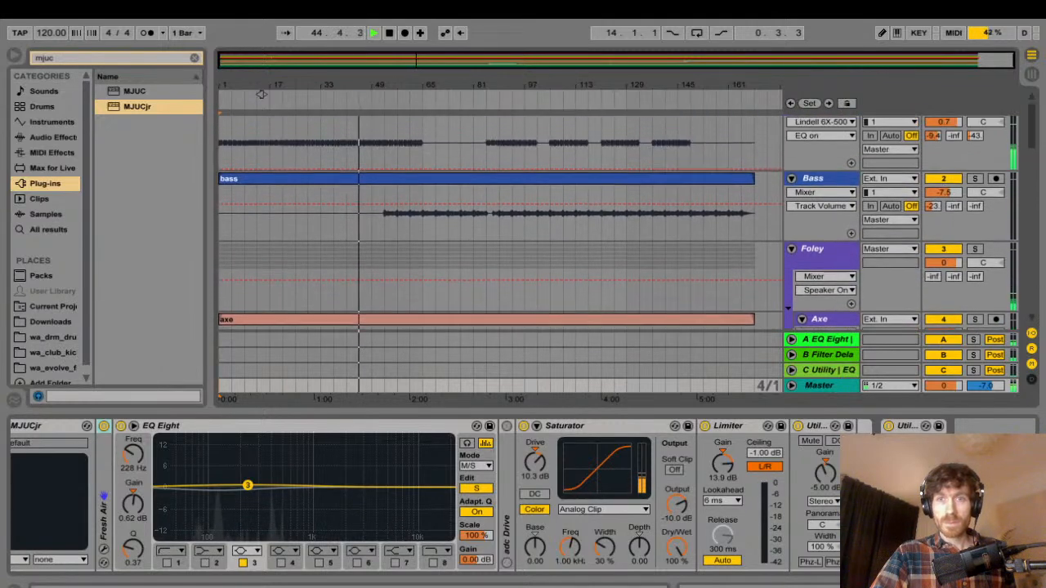
scroll(261, 94, down, 9)
scroll(261, 94, up, 6)
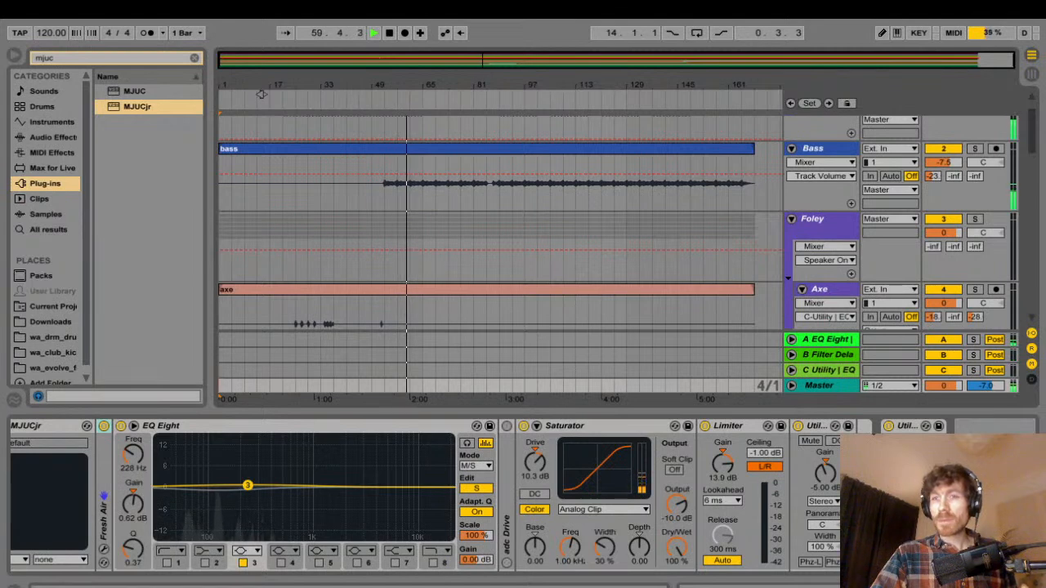
scroll(260, 94, up, 2)
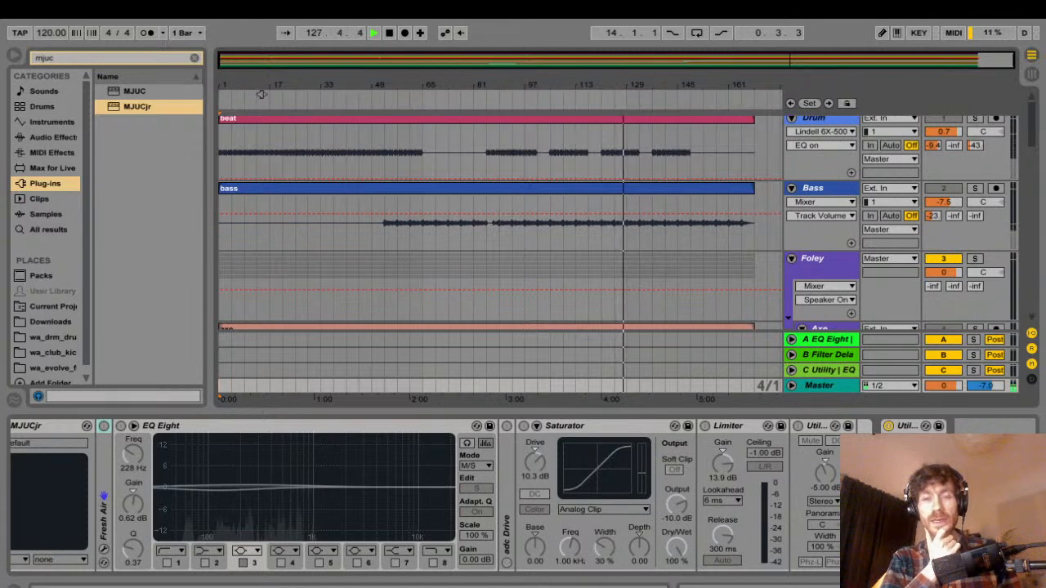
- Compare the full mix with the rough mix by alternating between them during playback, checking the tracks down to the Duduk
key(a)
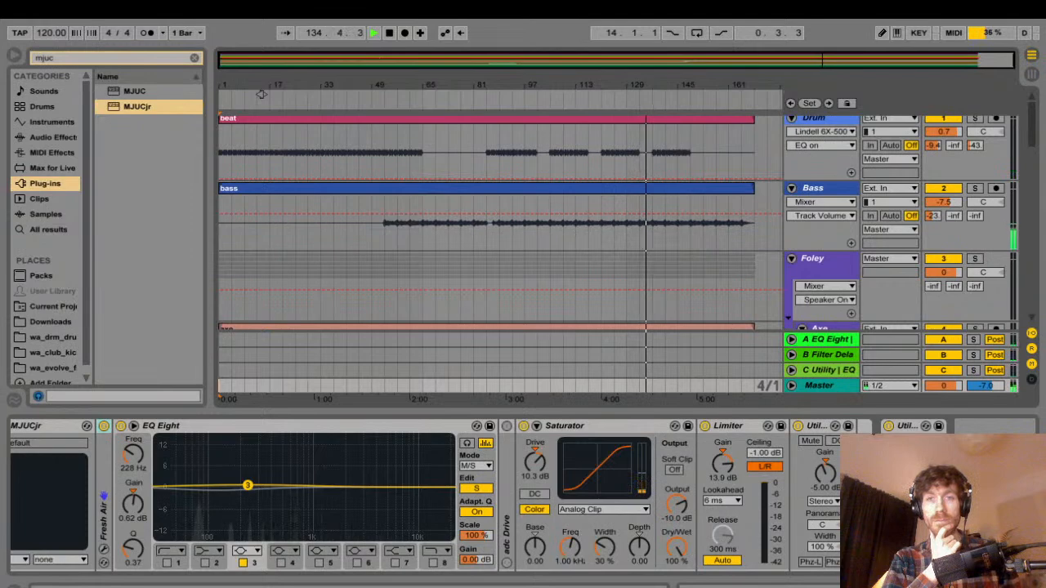
scroll(498, 237, down, 10)
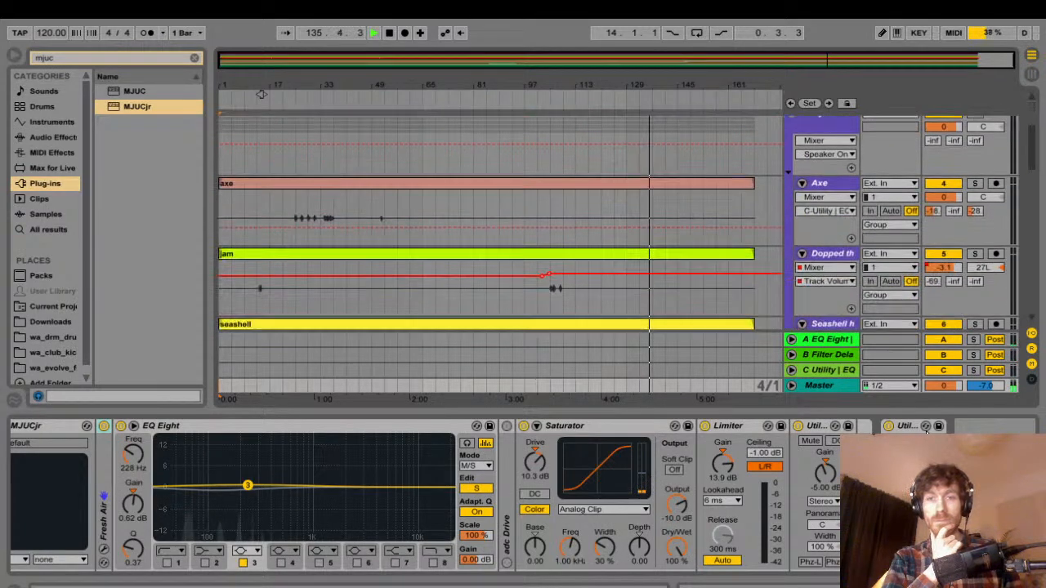
scroll(499, 237, down, 10)
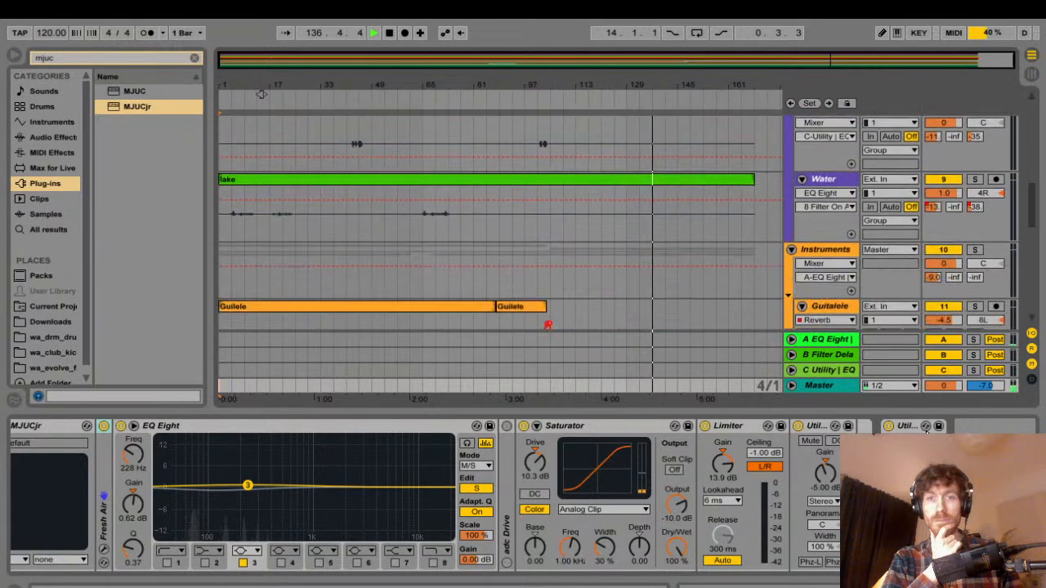
scroll(498, 237, up, 10)
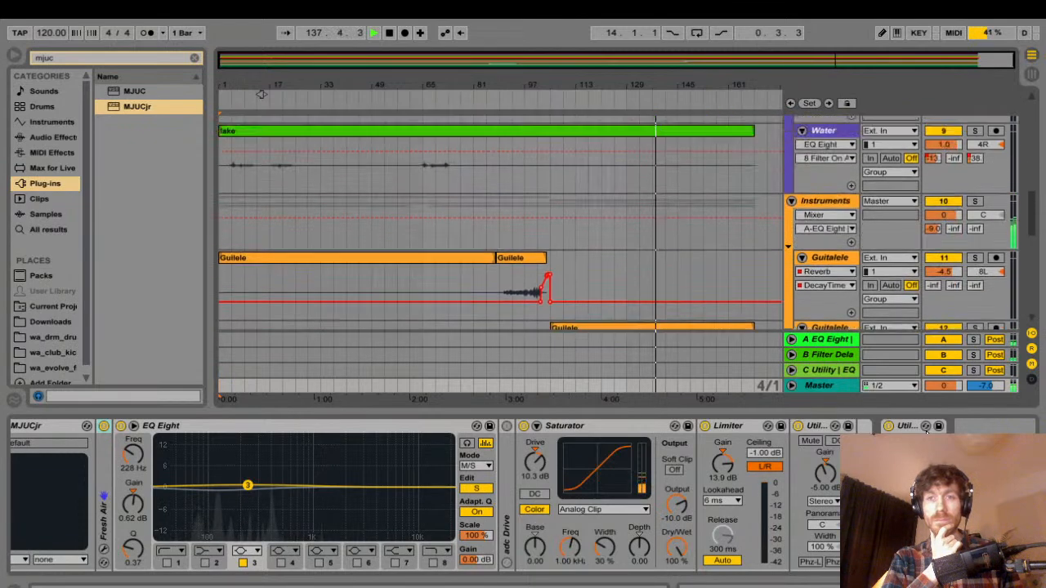
scroll(261, 94, down, 10)
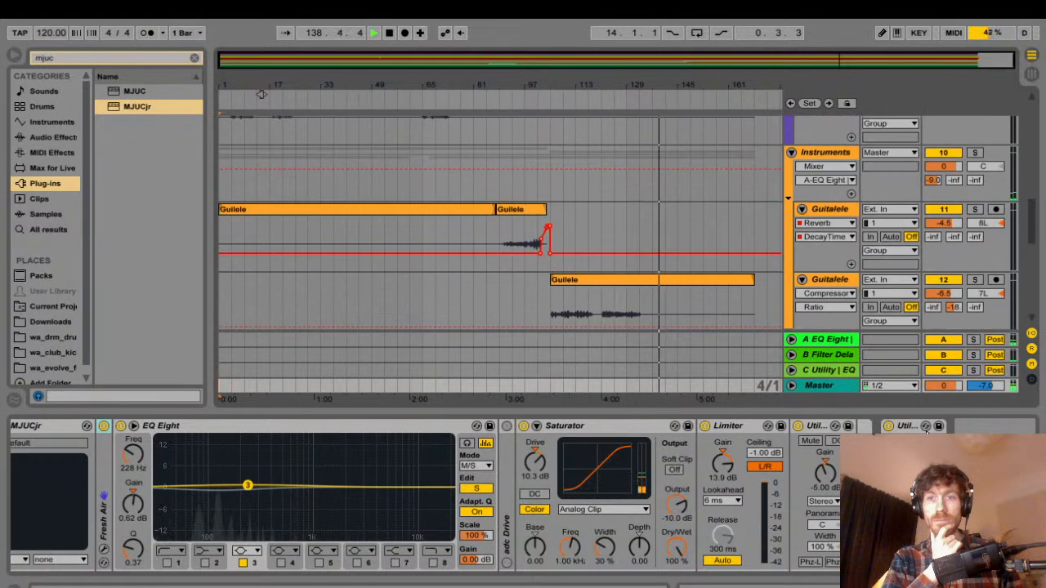
scroll(261, 94, up, 1)
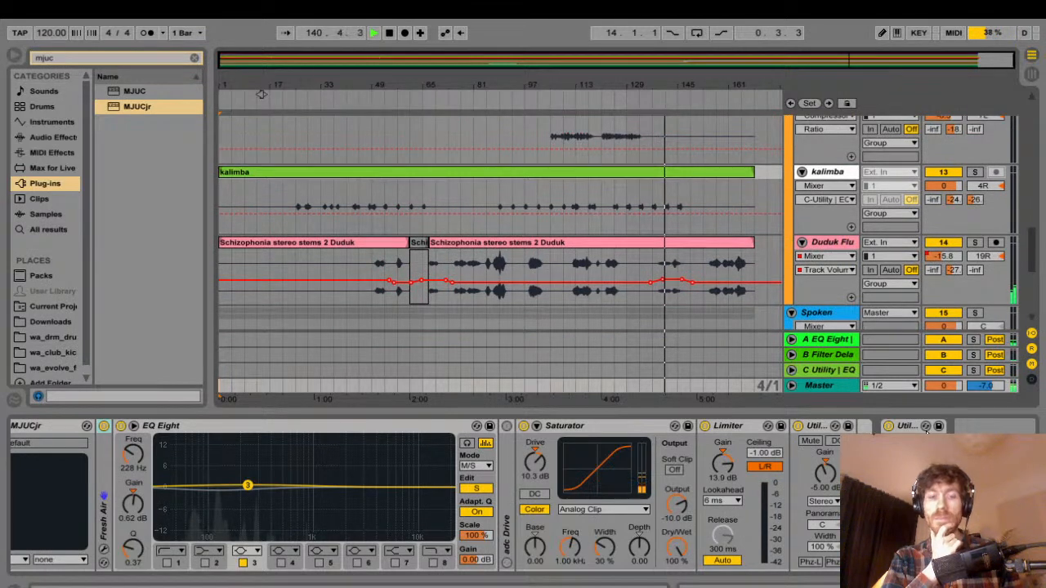
key(a)
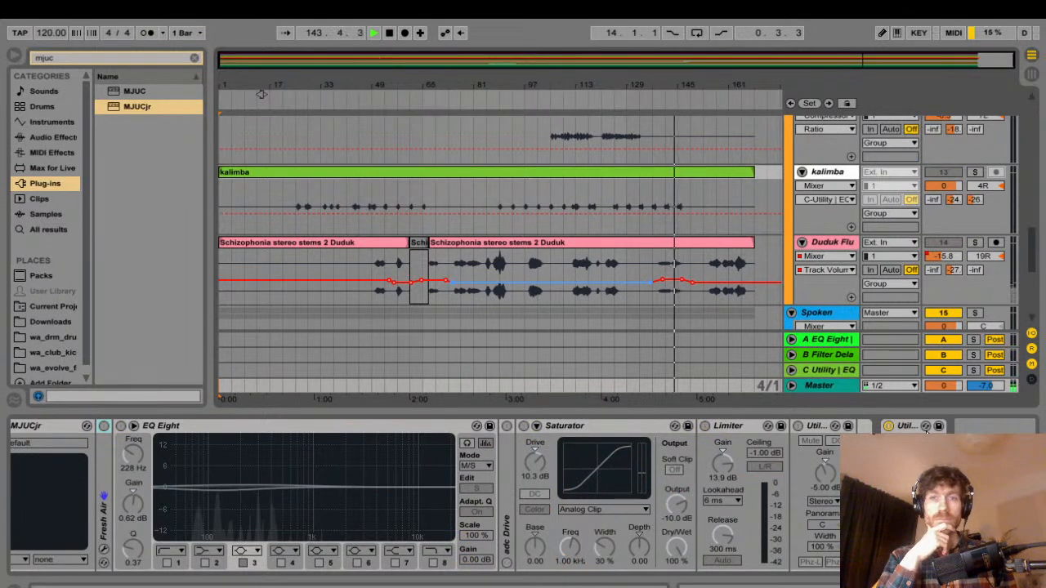
key(a)
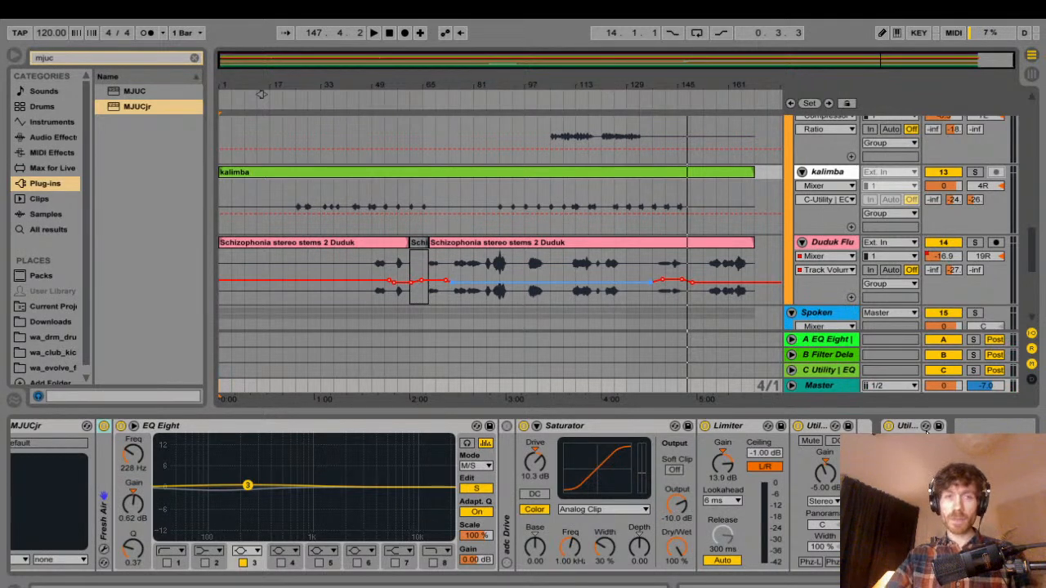
- Listen to the rough mix from the start of the song with the Master track's effects shown, and stop playback
click(330, 314)
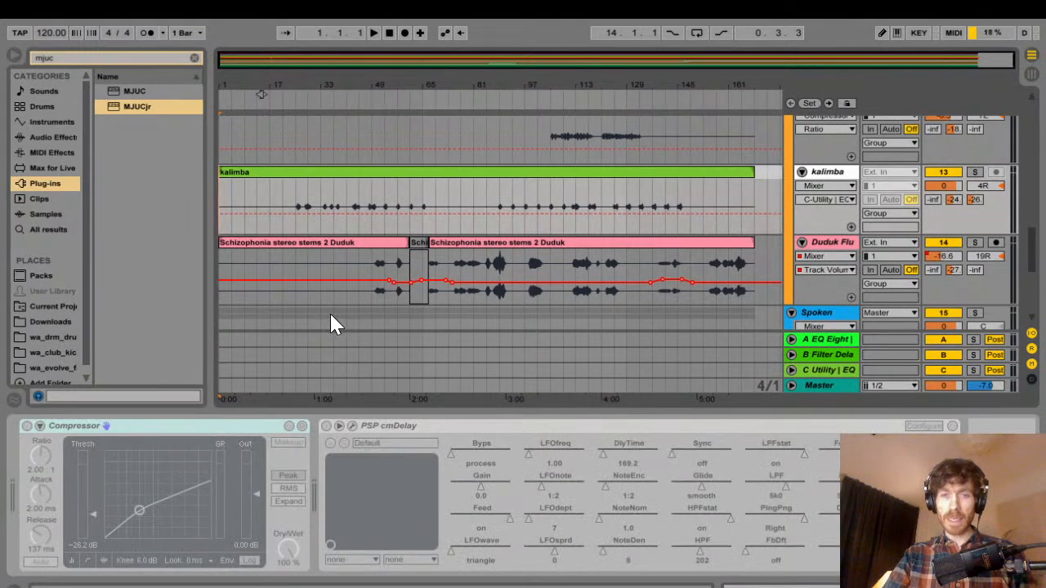
key(space)
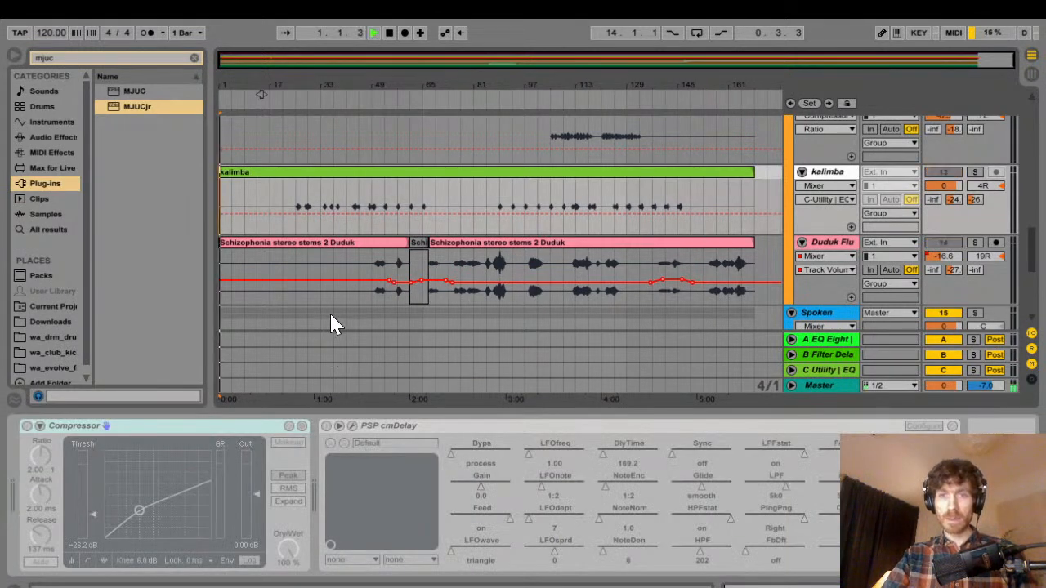
click(340, 387)
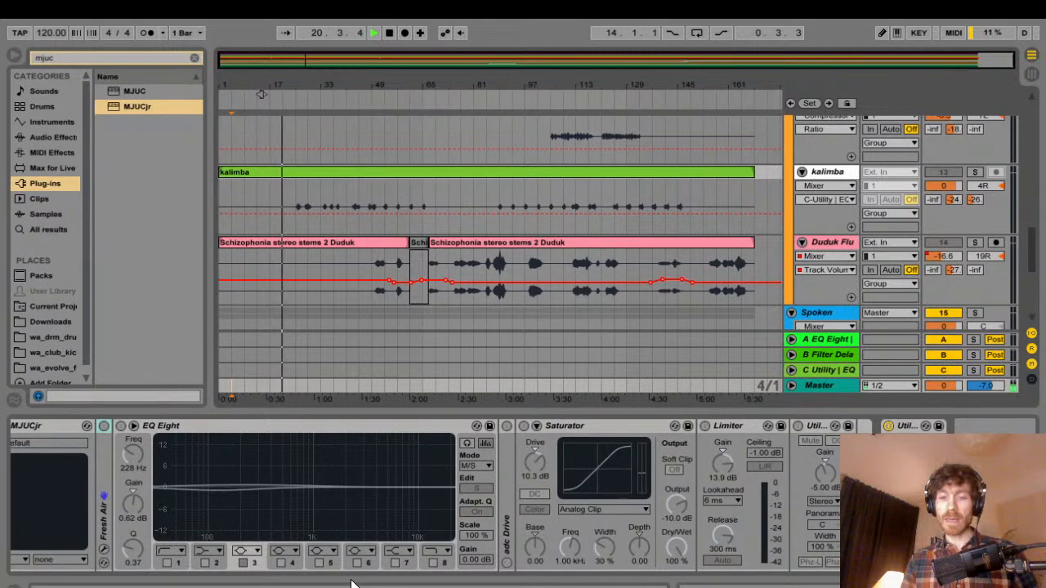
key(space)
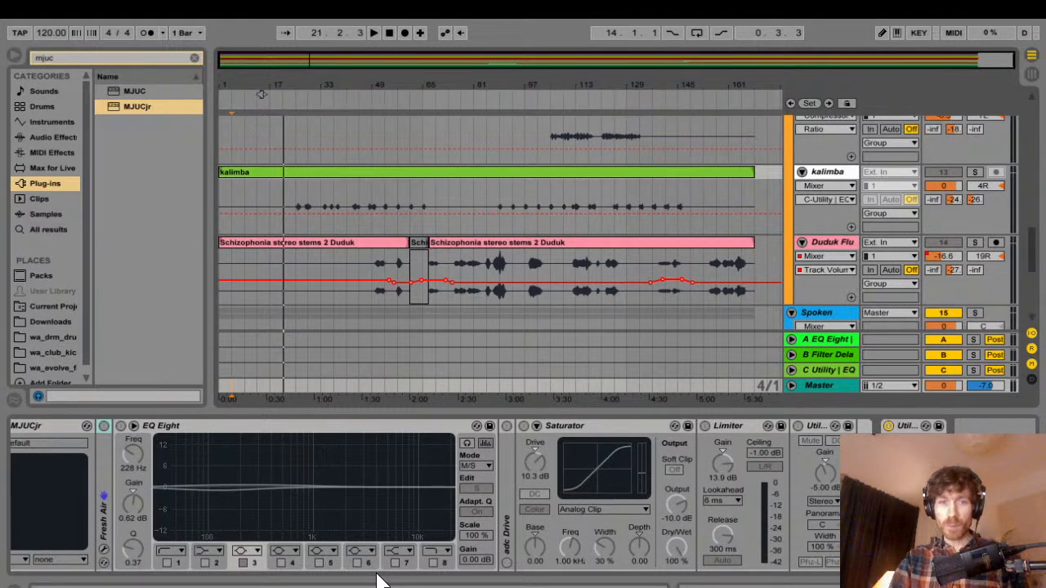
- Switch back from the rough mix to the full mix and review the tracks from the Duduk up to Bass
key(F1)
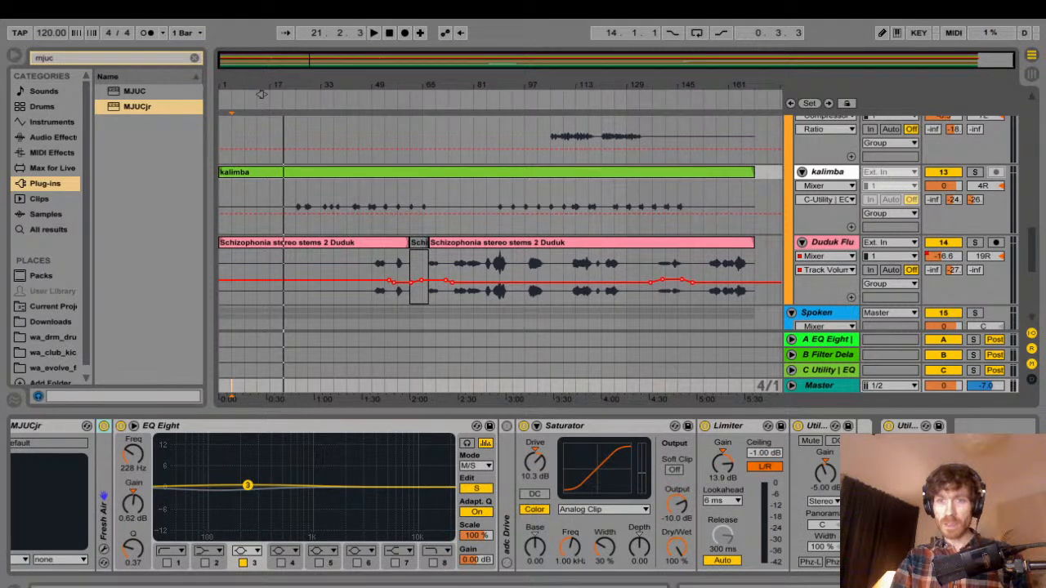
scroll(261, 94, up, 10)
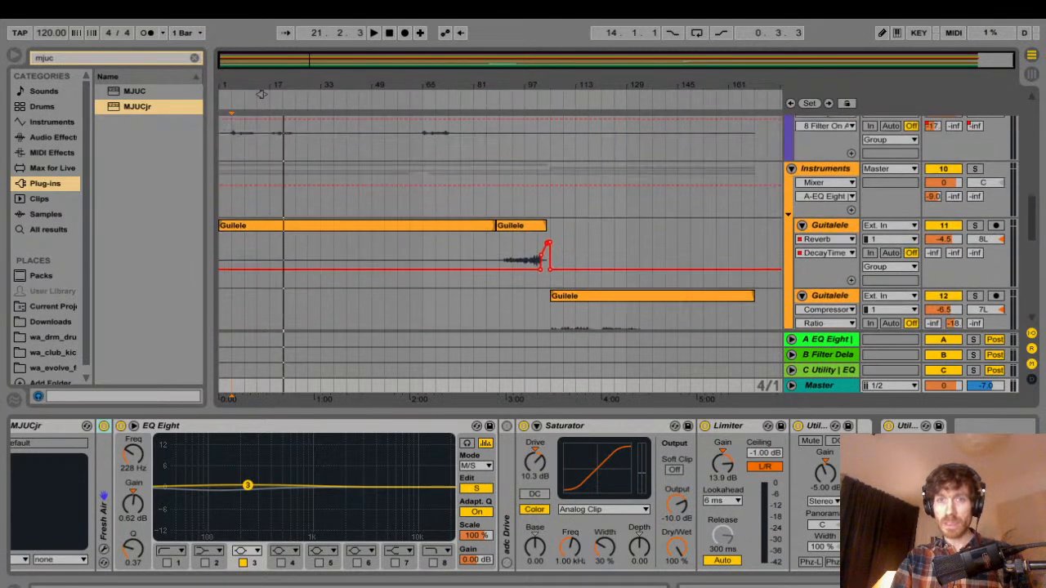
scroll(262, 94, down, 10)
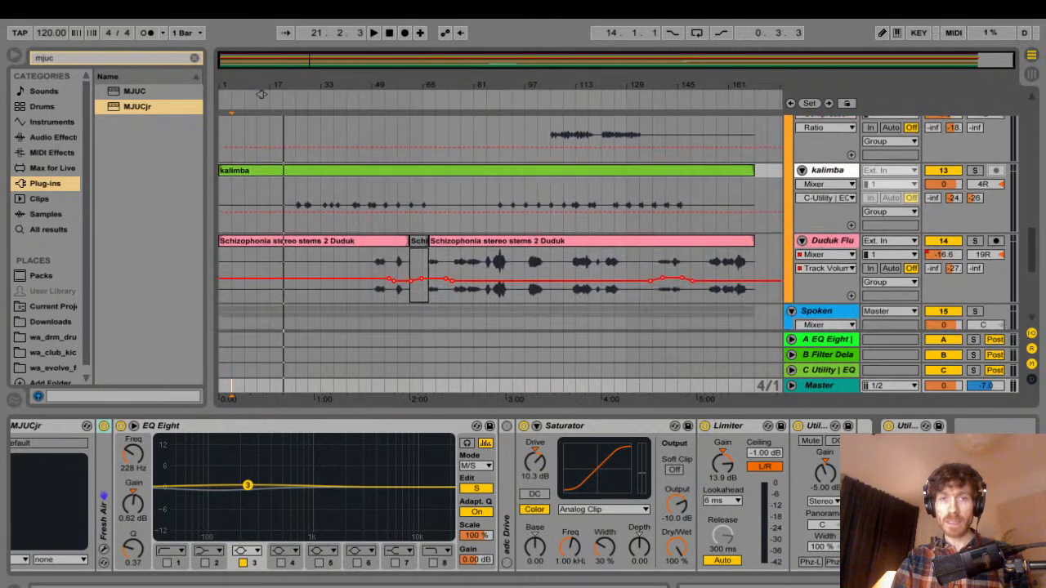
scroll(261, 94, up, 10)
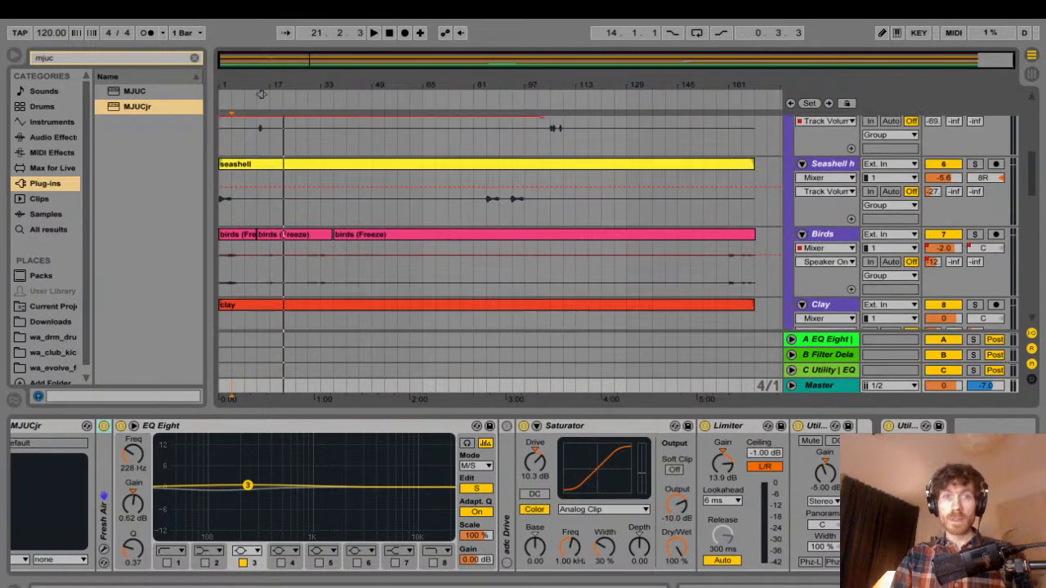
scroll(262, 94, up, 6)
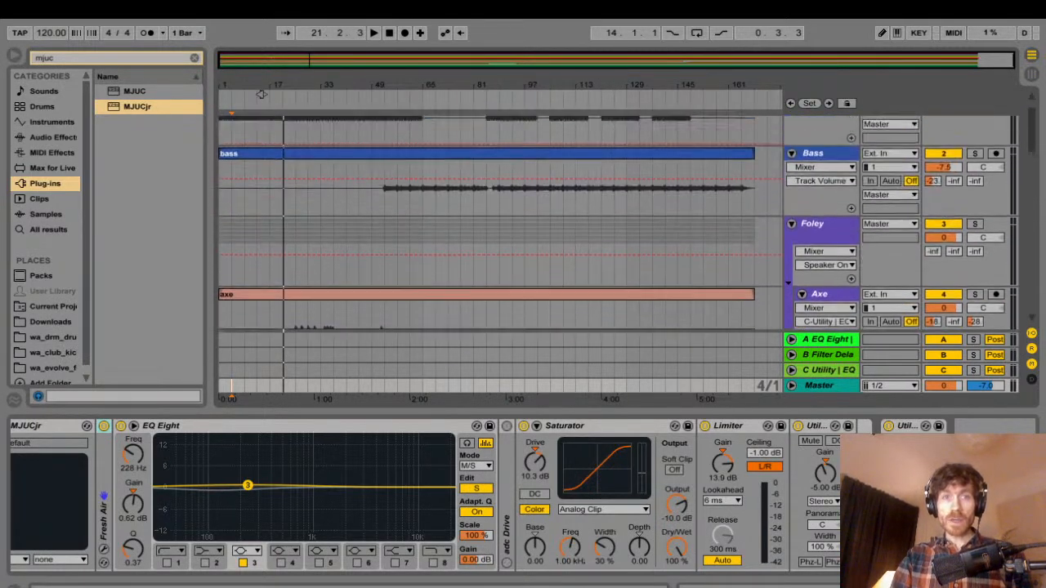
- Go down to the Duduk track, set the playback start at bar 85 on it, and solo the track
scroll(261, 94, up, 1)
scroll(261, 94, down, 8)
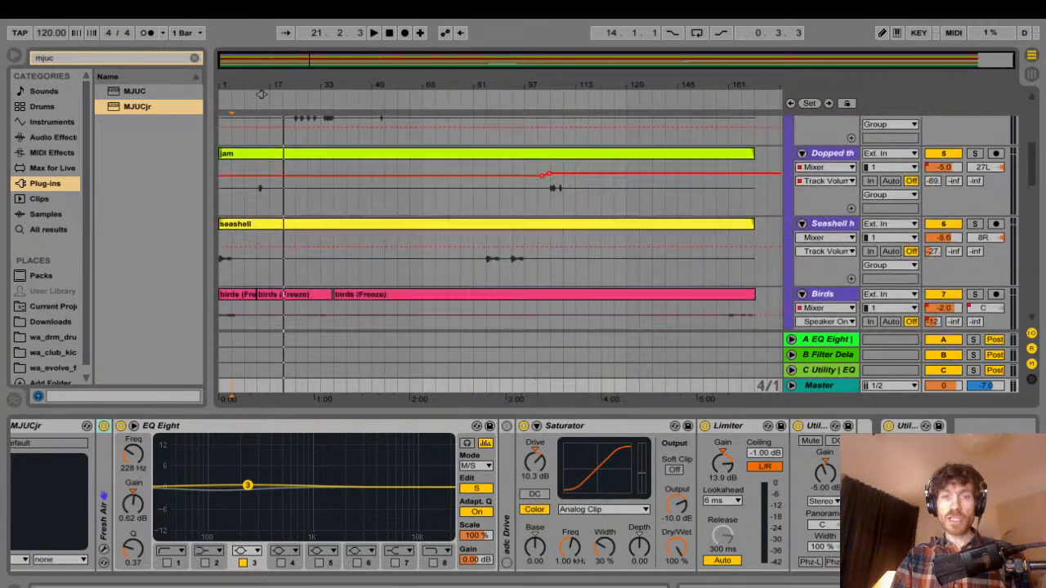
scroll(261, 94, down, 5)
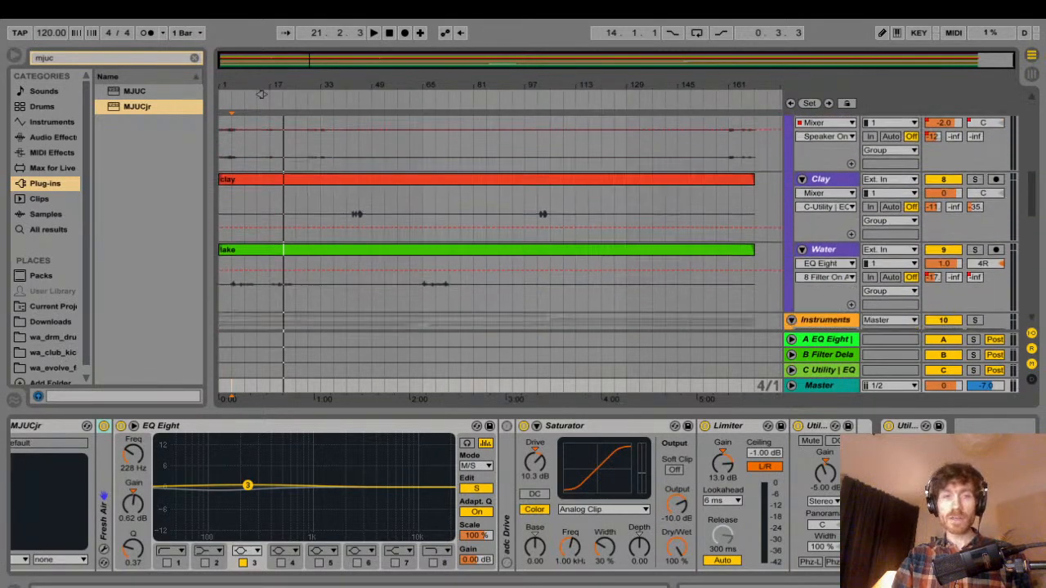
scroll(262, 94, down, 6)
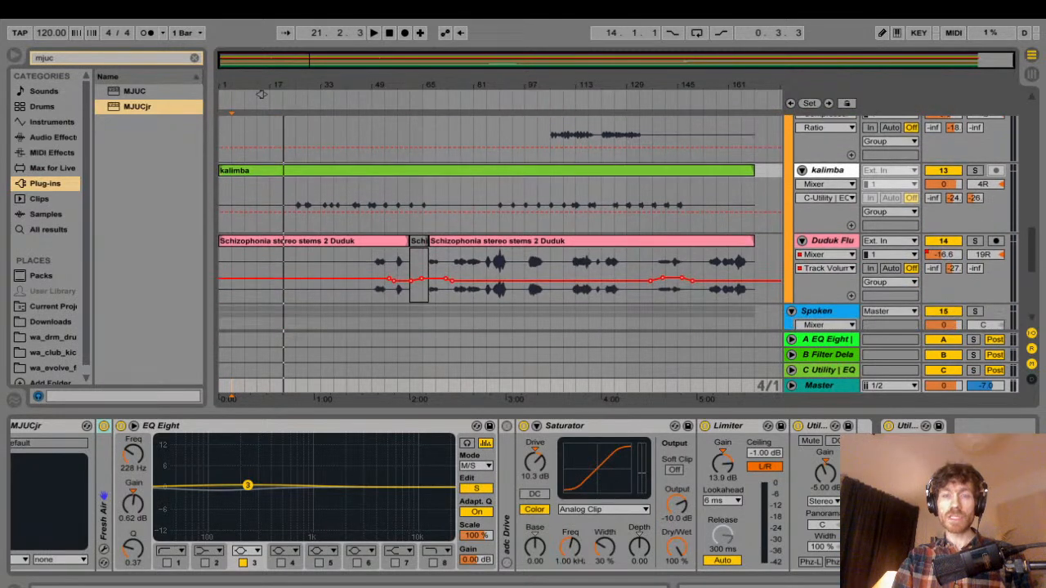
click(486, 264)
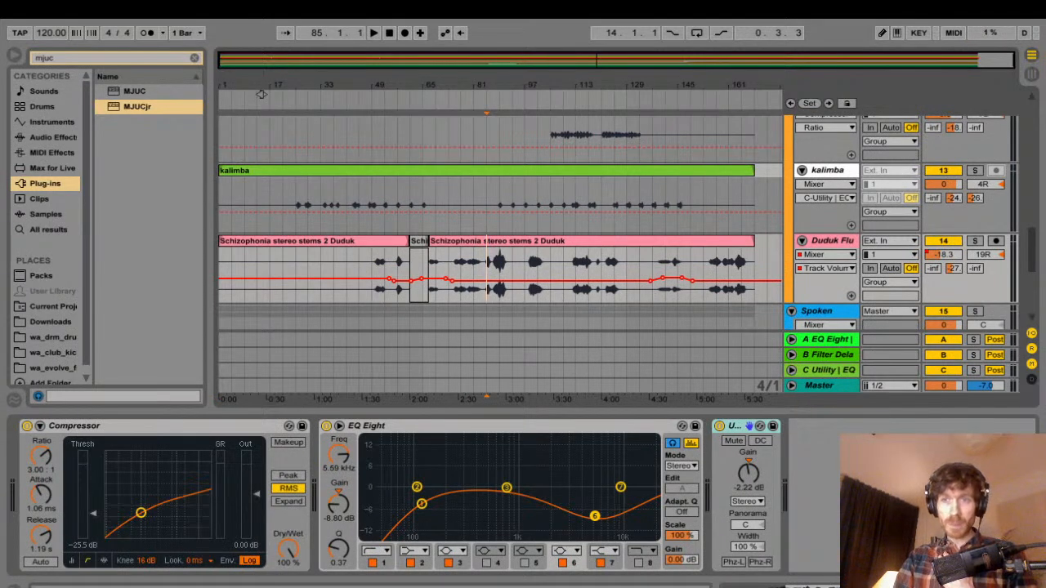
click(973, 240)
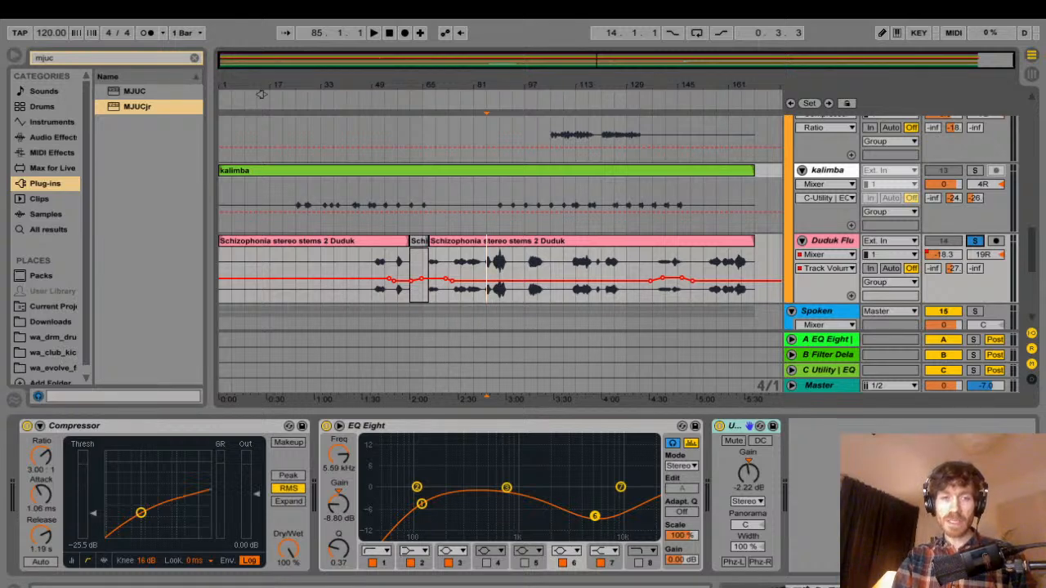
- Examine the Duduk's Compressor while listening to the soloed track from bar 85 and again from bar 75
click(75, 426)
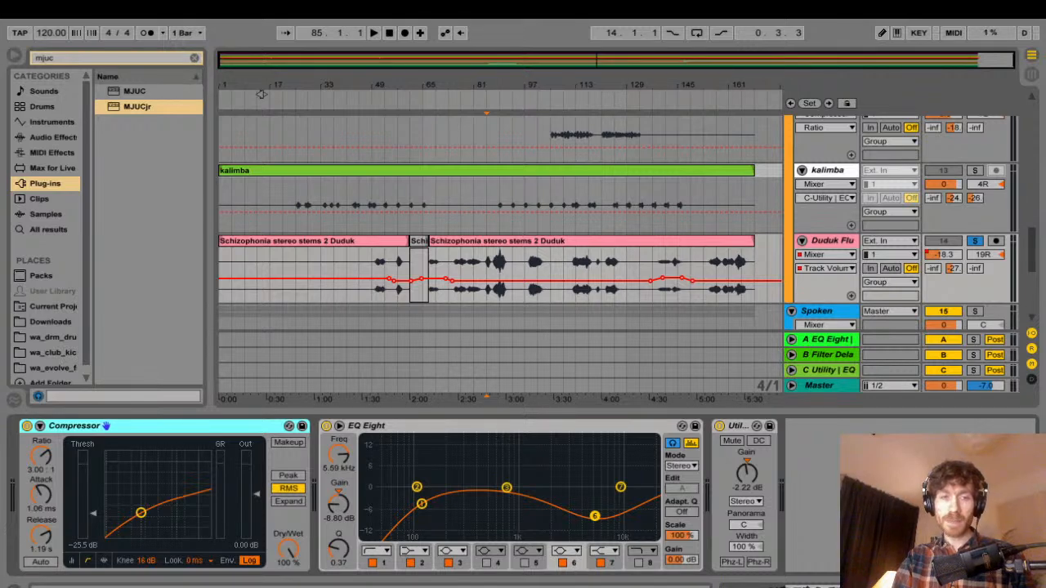
click(98, 443)
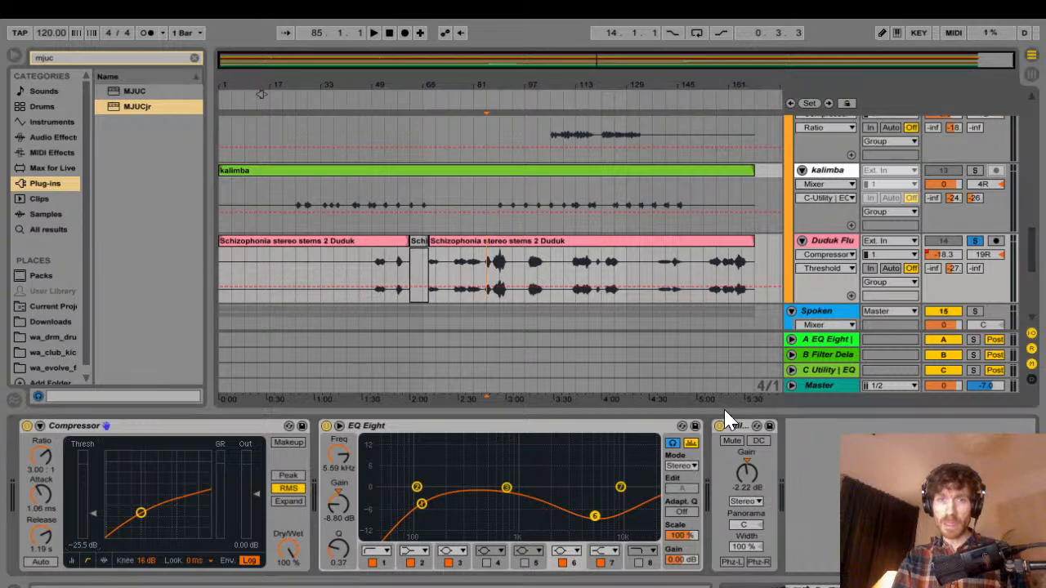
drag(504, 85, 505, 151)
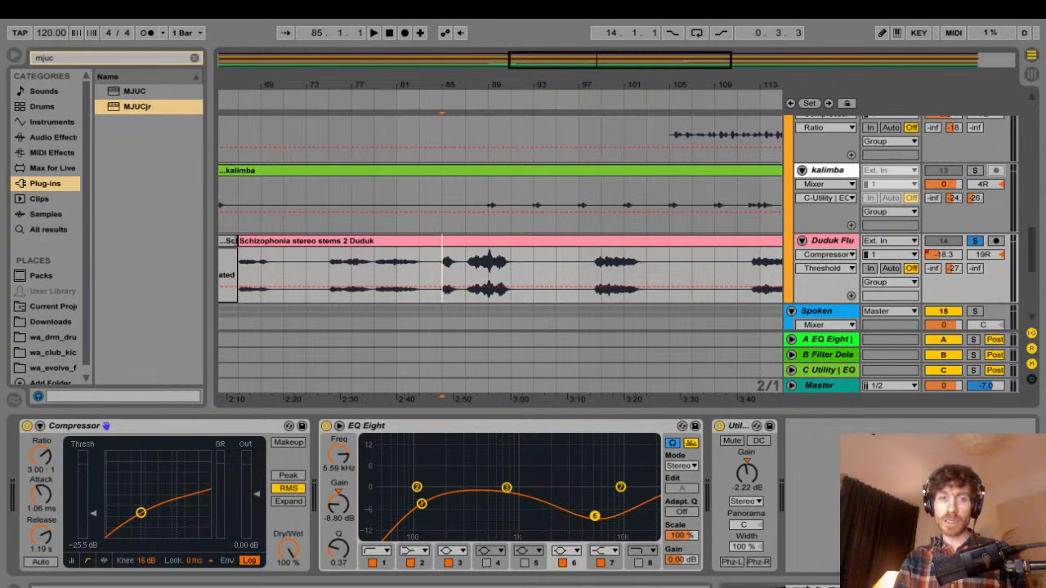
click(180, 426)
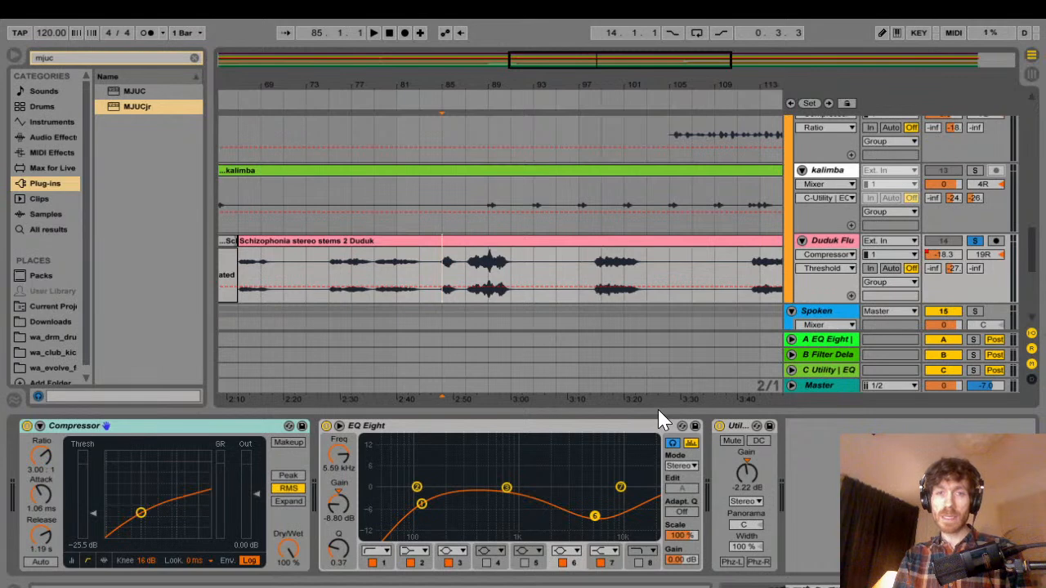
key(space)
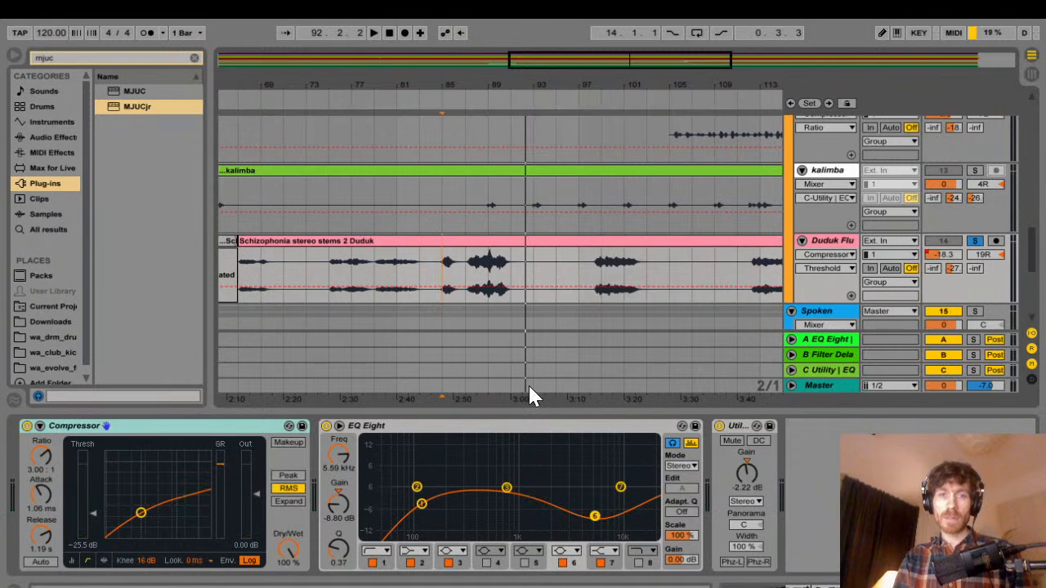
key(space)
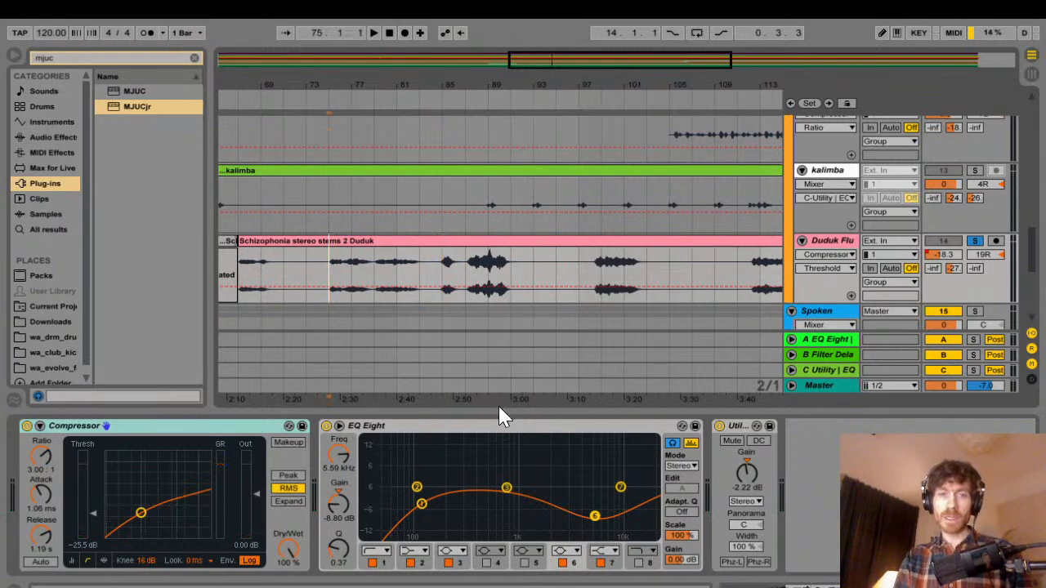
key(space)
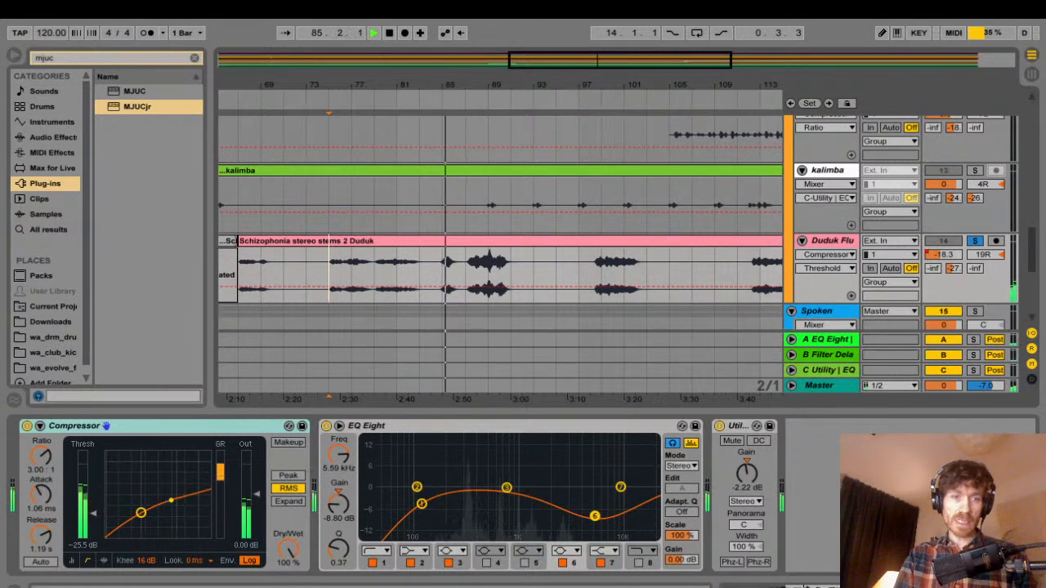
- Bypass the Duduk's Compressor, listen to the phrase from bar 75 without it, and switch the Compressor back on
click(41, 536)
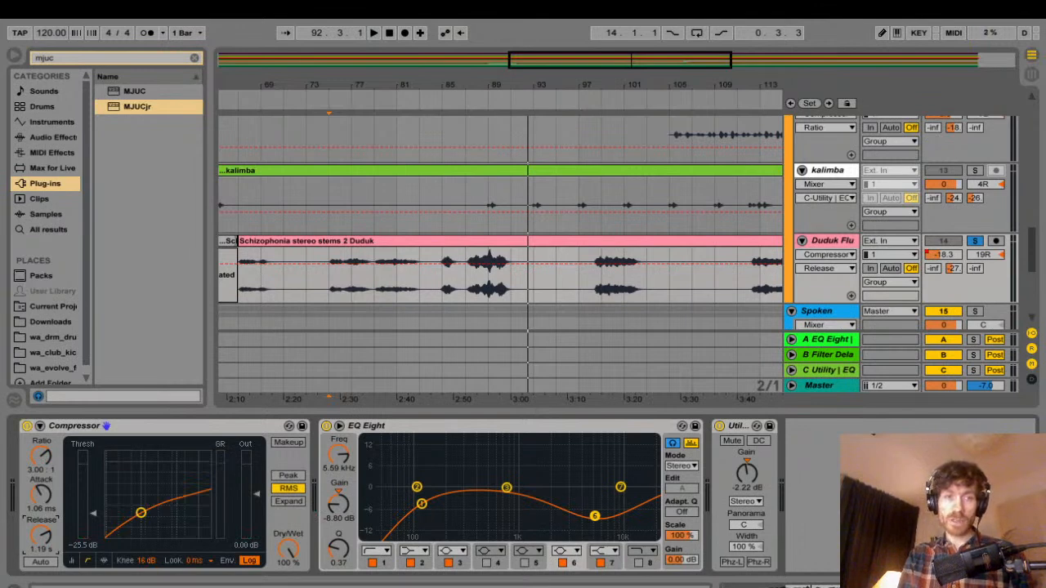
key(0)
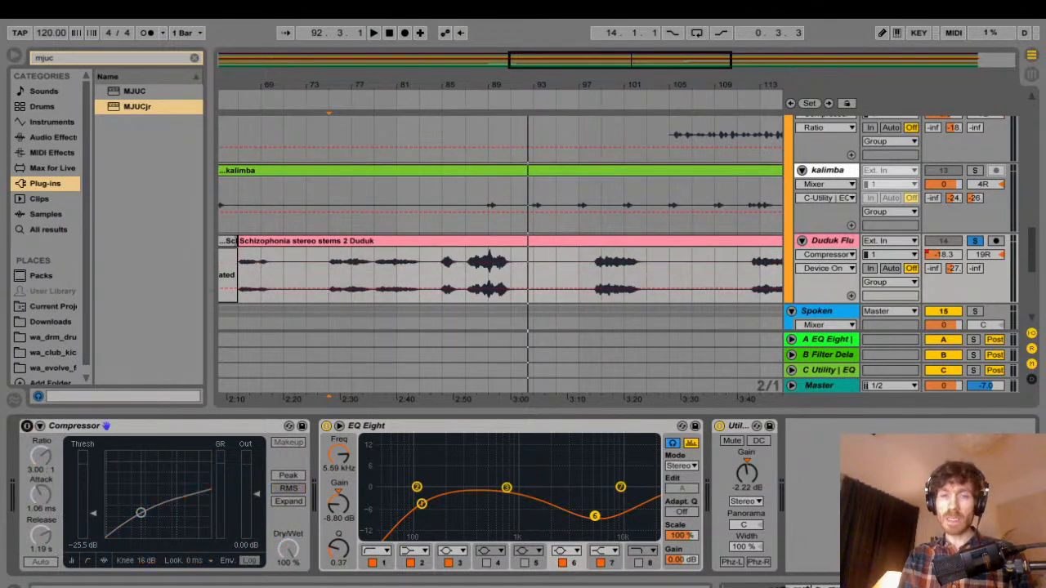
key(space)
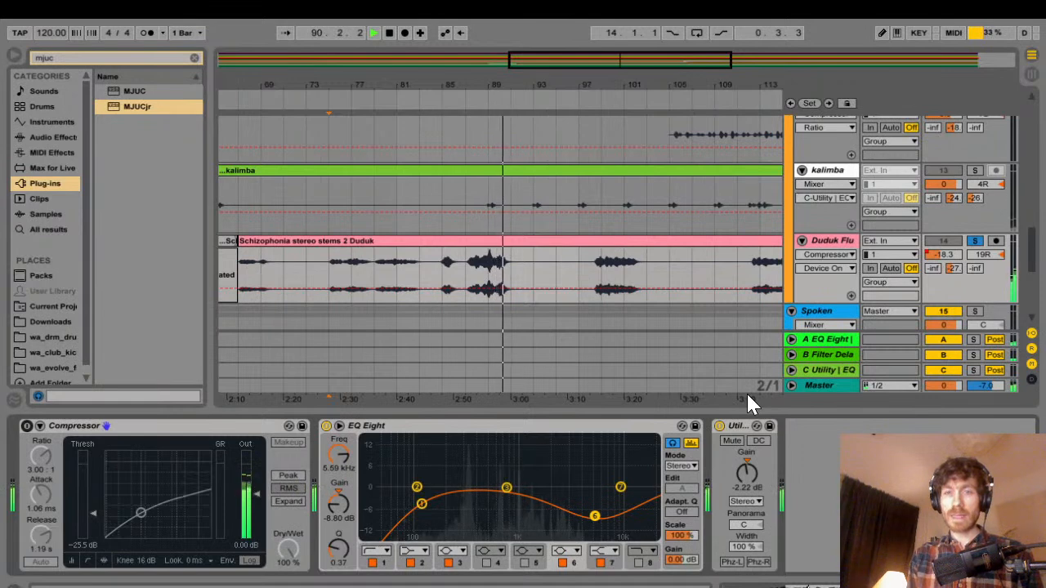
key(space)
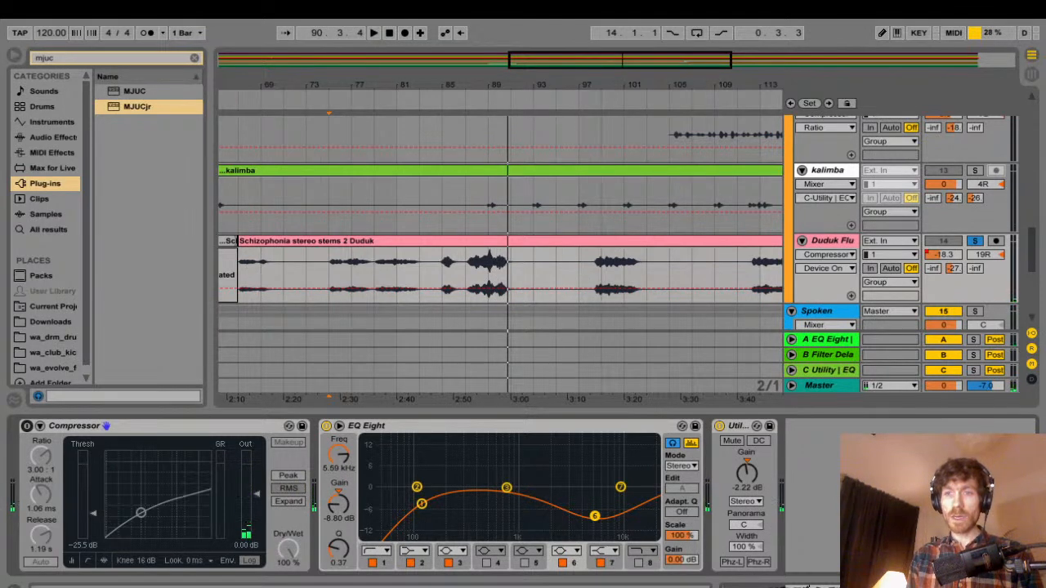
click(944, 255)
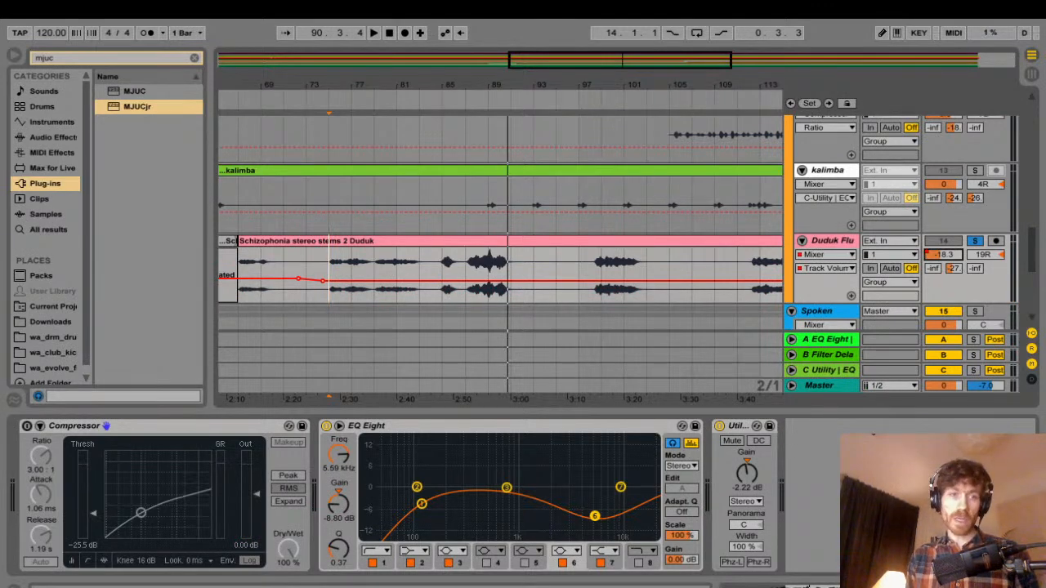
click(27, 425)
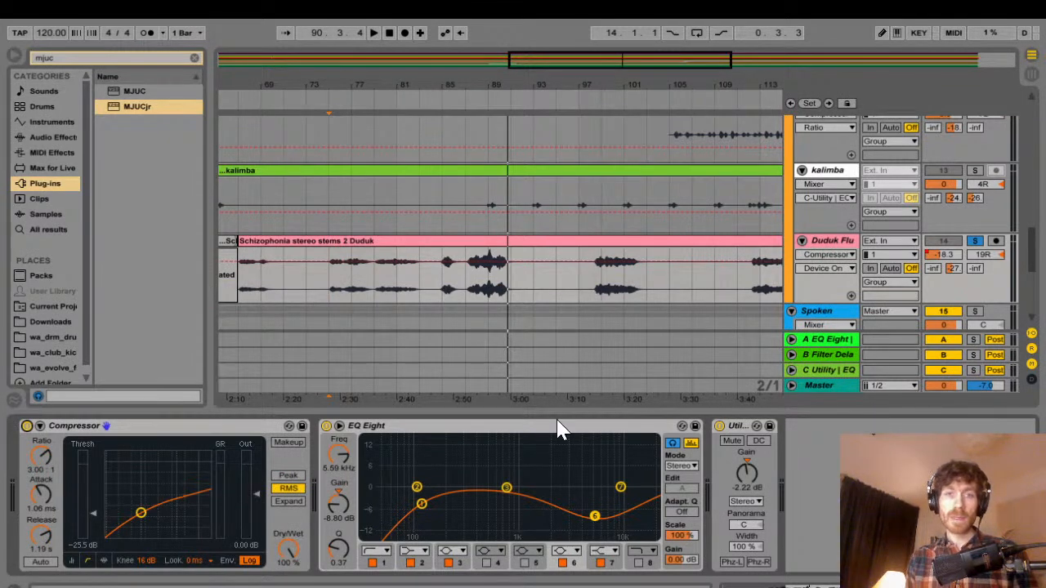
- Listen to the soloed Duduk with the Compressor enabled, moving the playback start from bar 75 to bar 87
key(space)
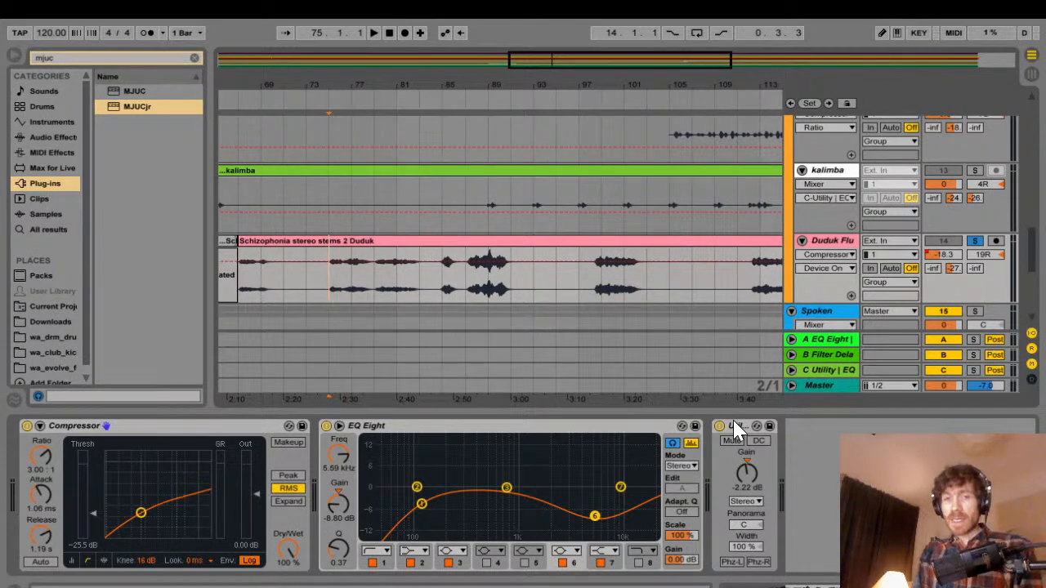
key(Right)
key(Right)
key(Right)
key(Right)
key(Right)
key(Right)
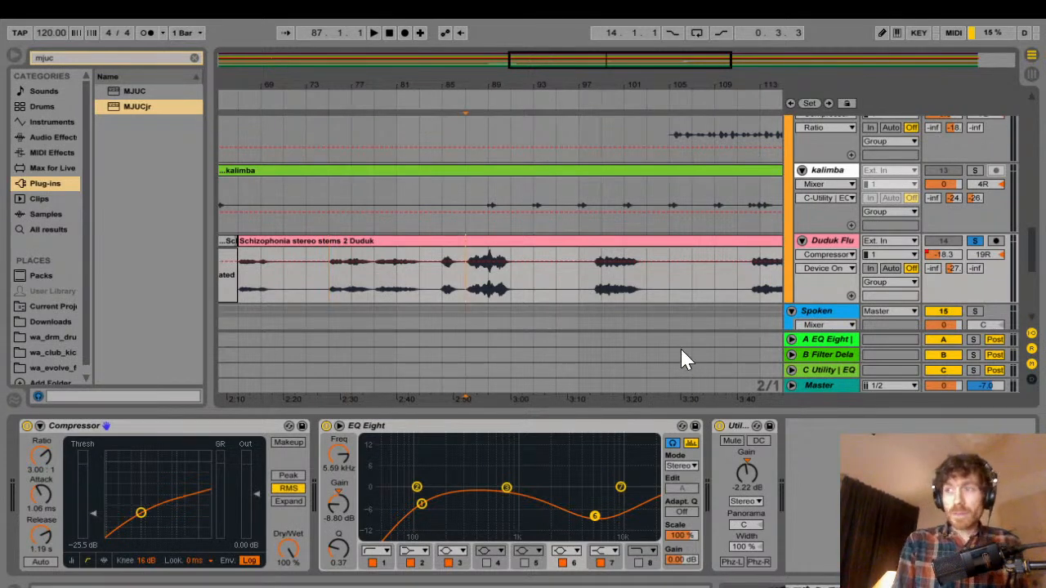
key(ctrl+z)
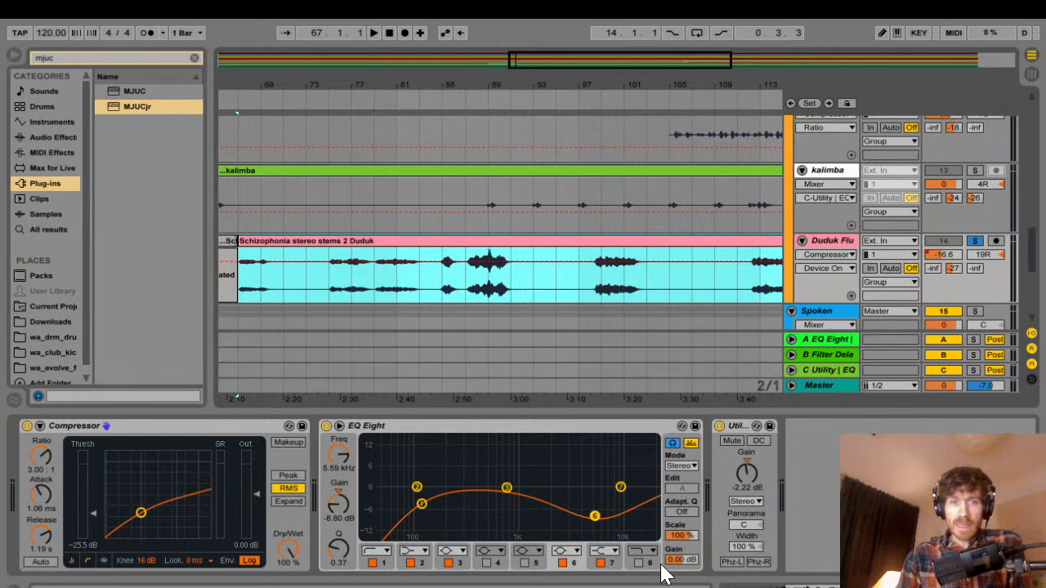
- Bypass the EQ Eight on the Duduk track and play the track from bar 75
click(391, 426)
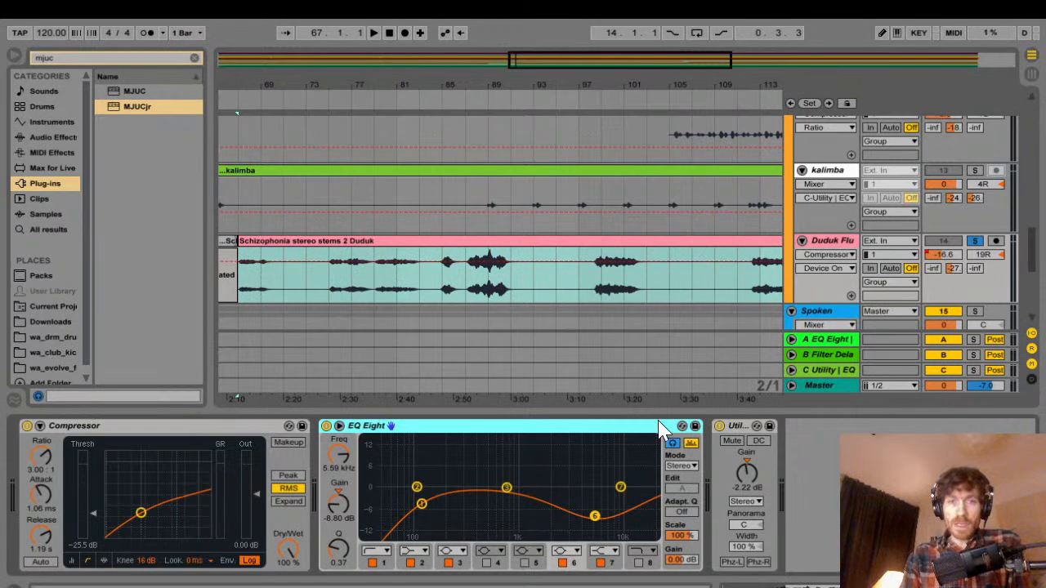
click(491, 414)
key(Right)
key(Right)
key(Right)
key(Right)
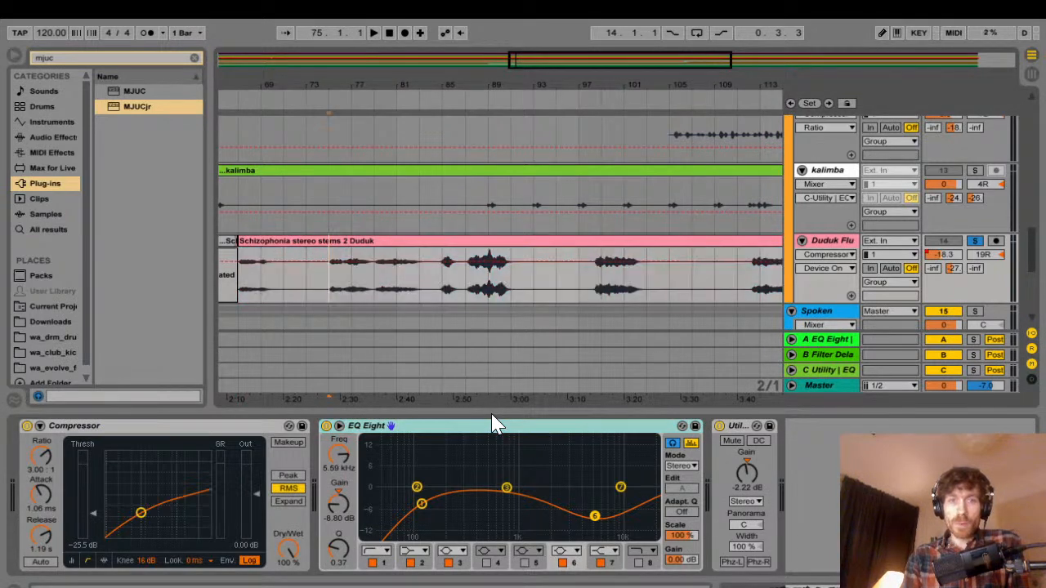
click(391, 426)
key(0)
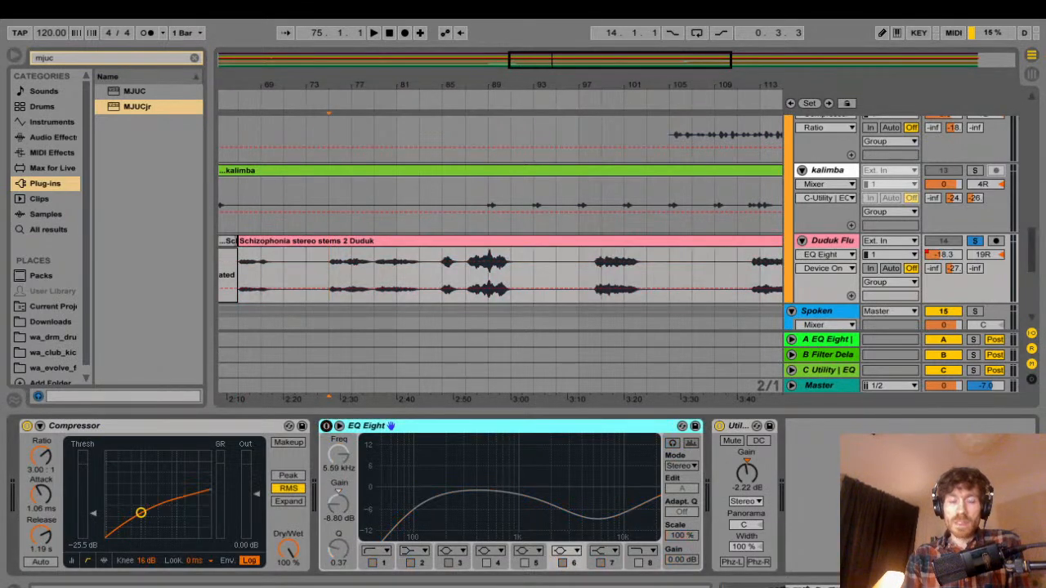
key(space)
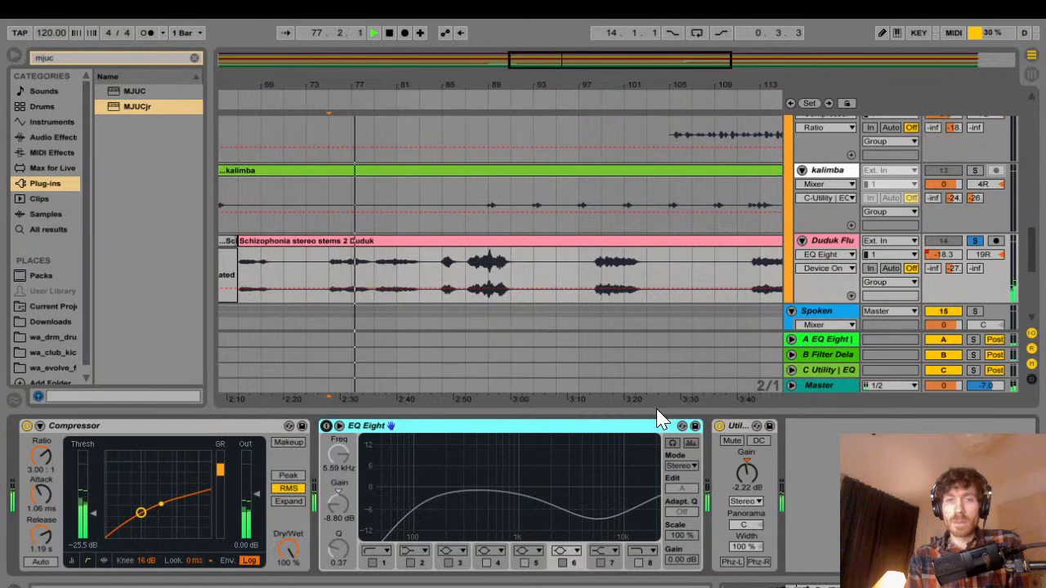
- Restart the Duduk at bar 85, switch the EQ Eight back on during playback, and stop
click(442, 272)
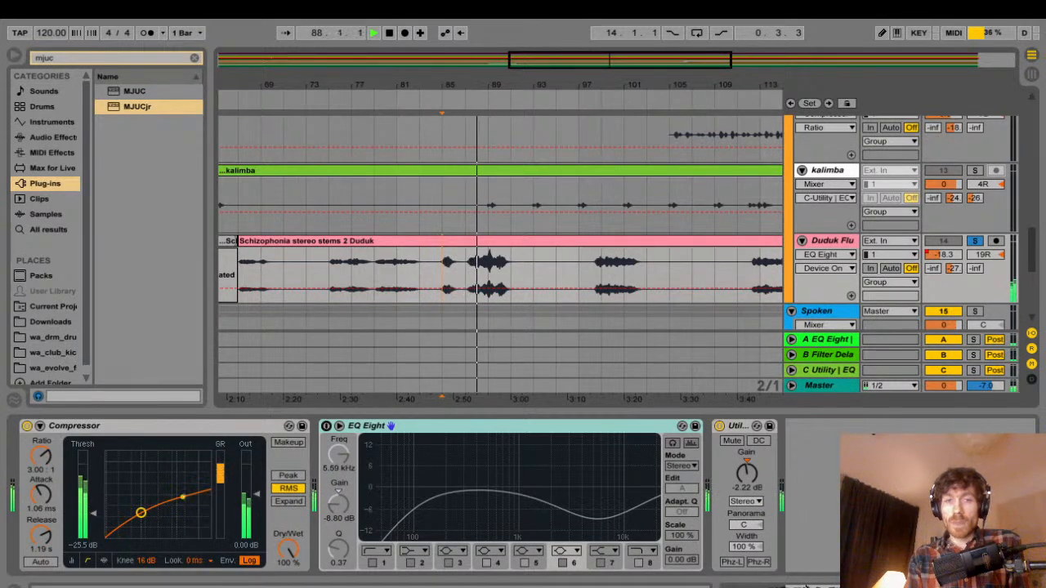
key(Return)
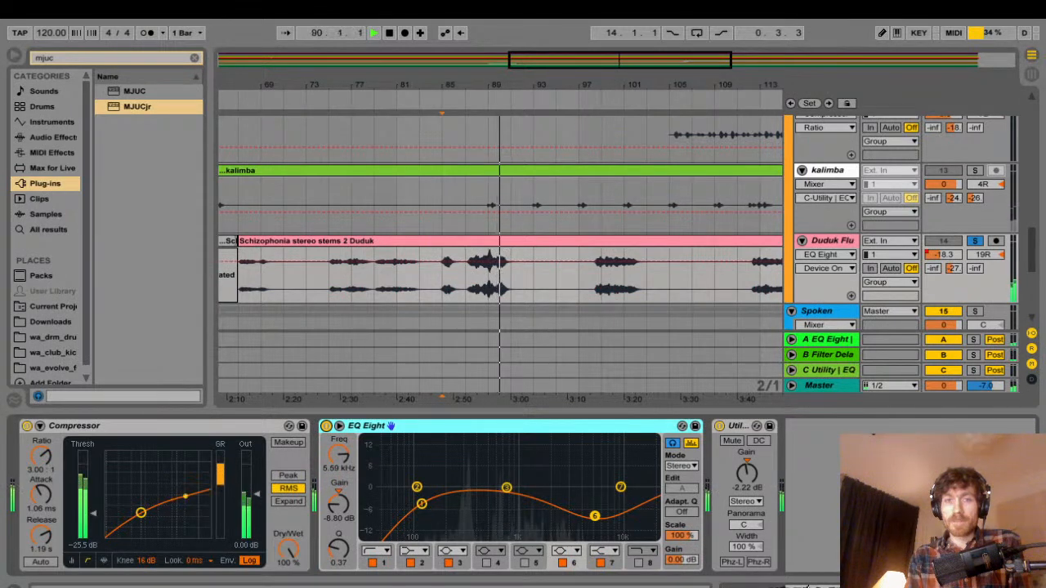
key(space)
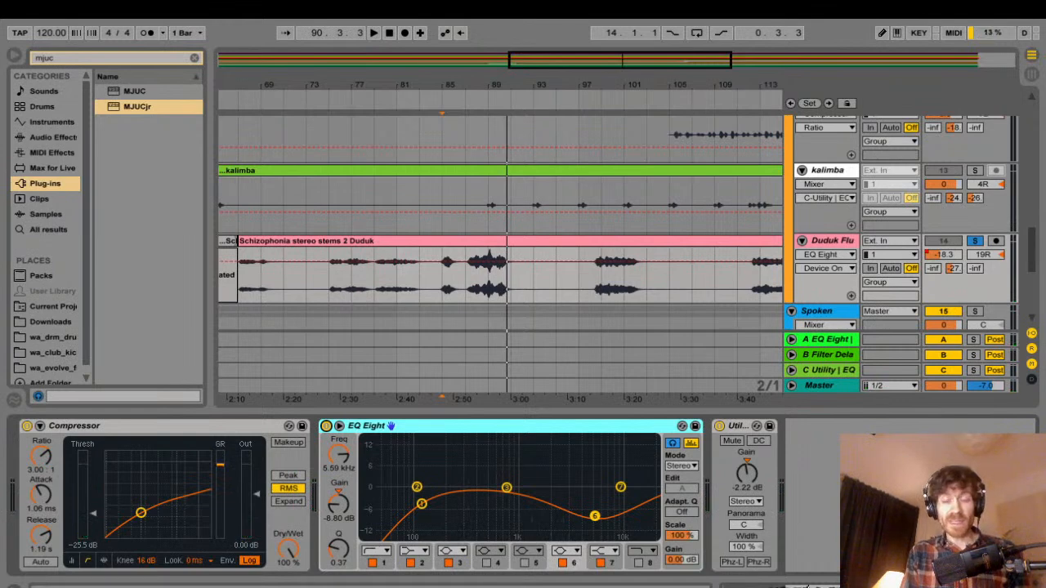
key(Escape)
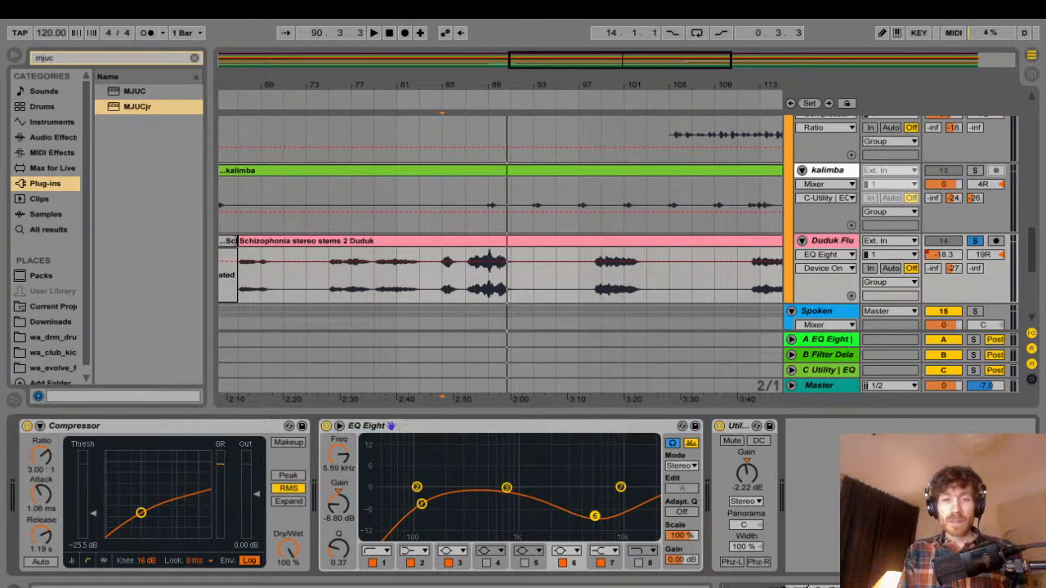
- Loop the four-bar Duduk phrase starting at bar 87 and readjust EQ Eight band 6 to -7.31 dB gain while listening
drag(594, 516, 594, 487)
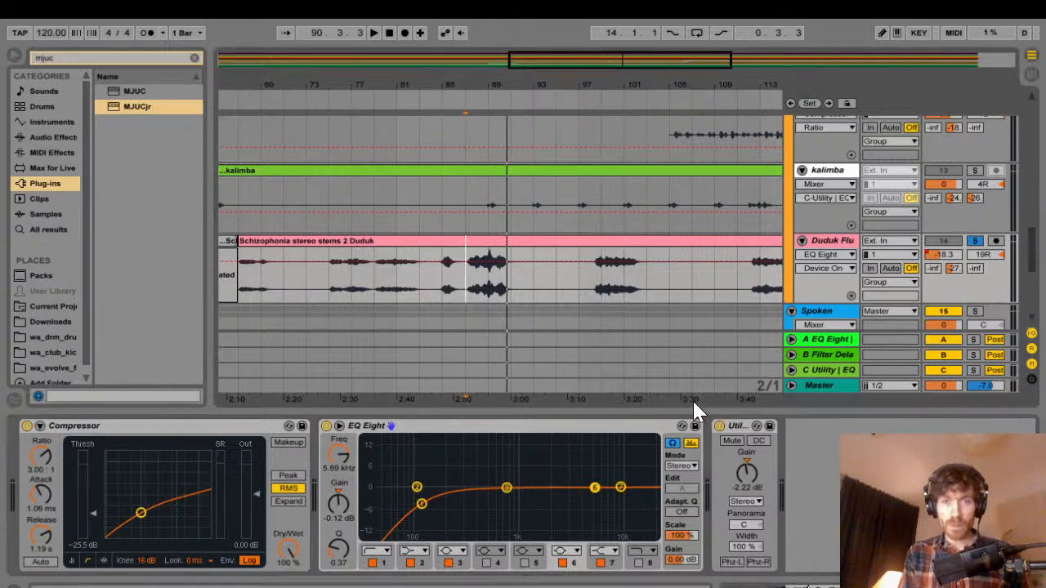
key(Right)
key(shift+Right)
key(shift+Right)
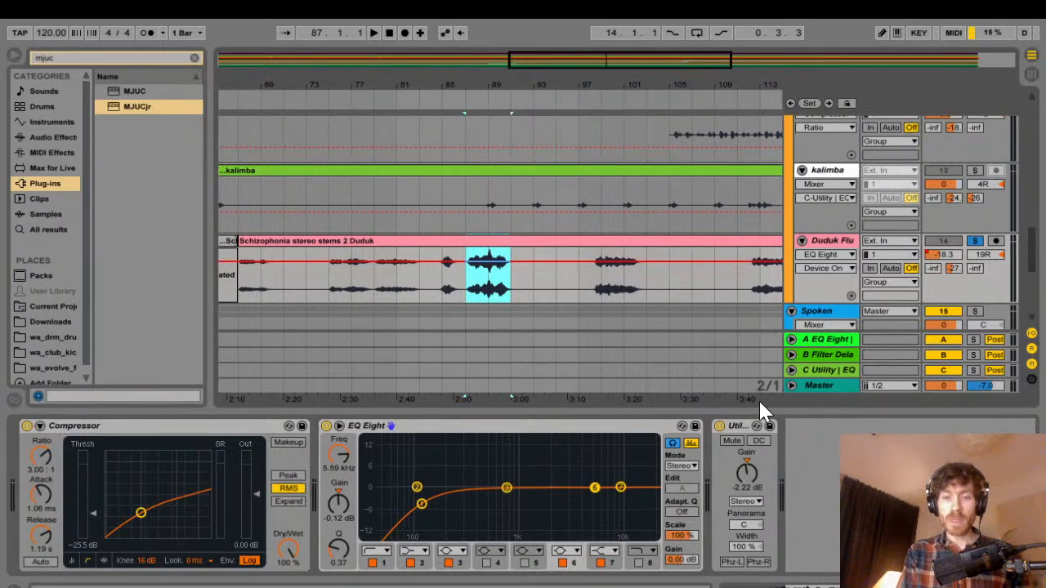
key(ctrl+l)
key(space)
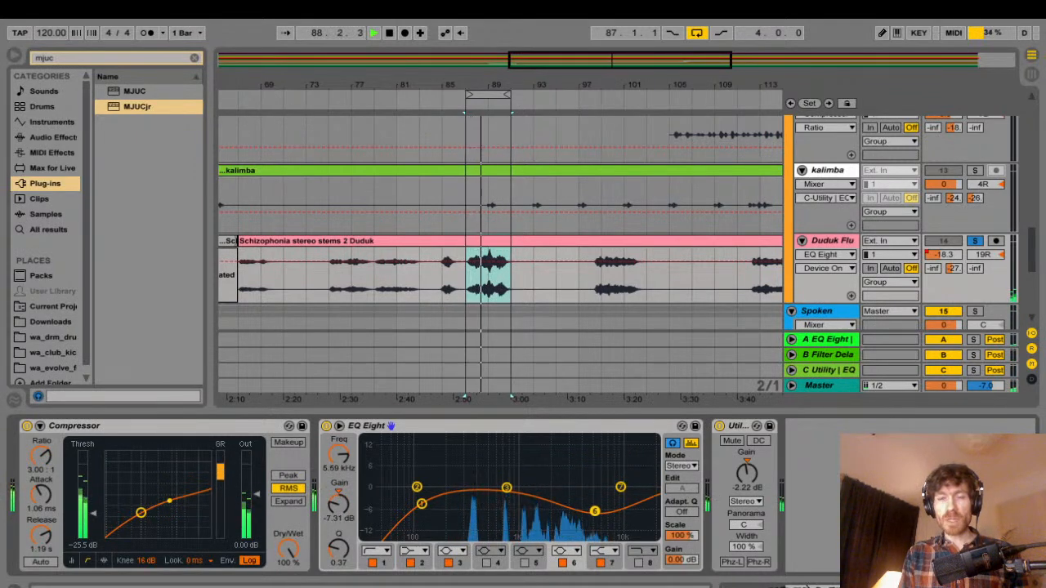
key(space)
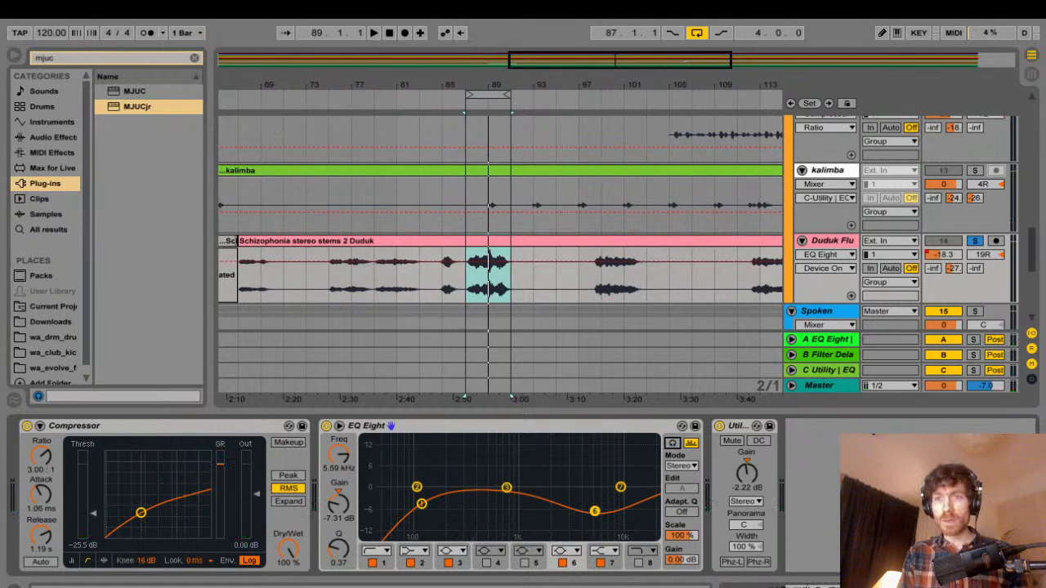
- Add the kalimba track to the solo alongside the Duduk and set the playback start at bar 89
click(974, 169)
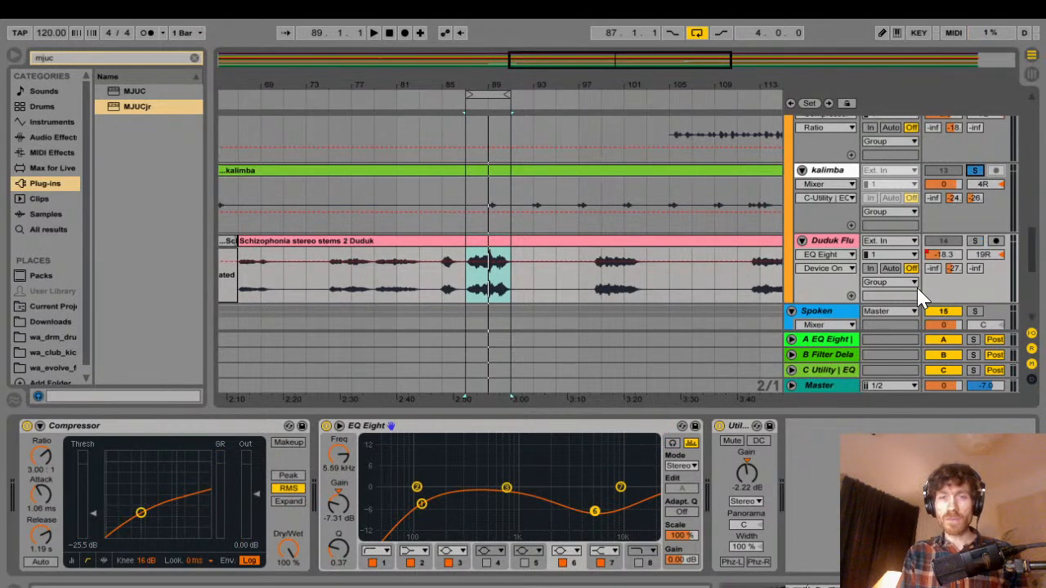
key(Up)
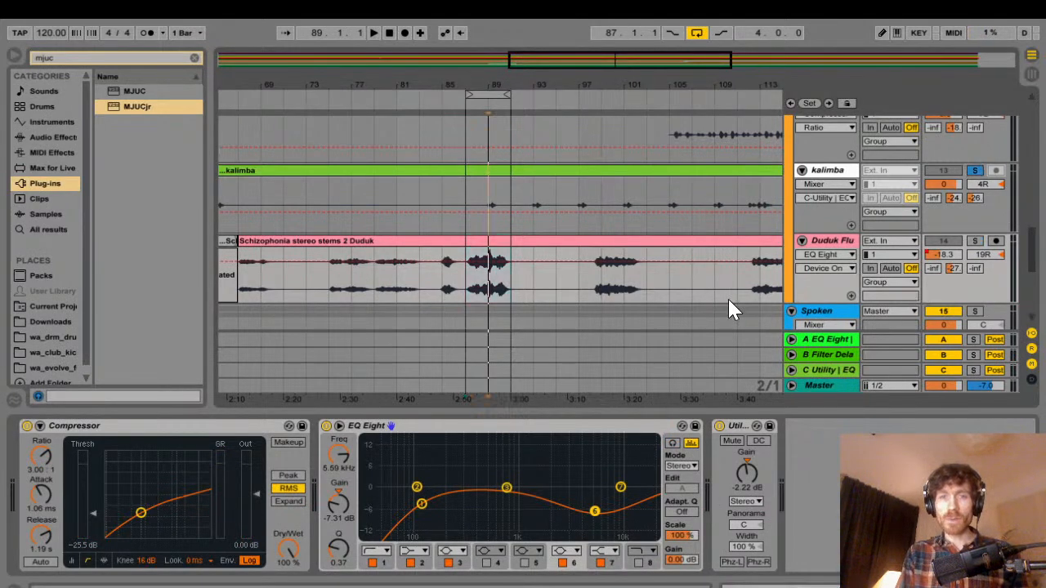
- Play the soloed kalimba and Duduk from bar 89, stop, and clear the solo on both tracks
key(space)
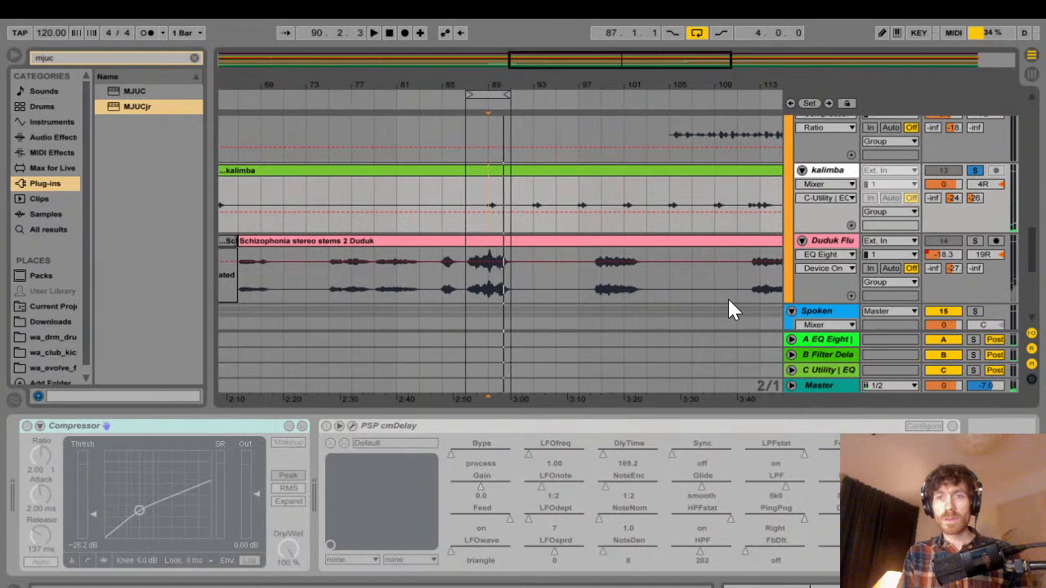
key(space)
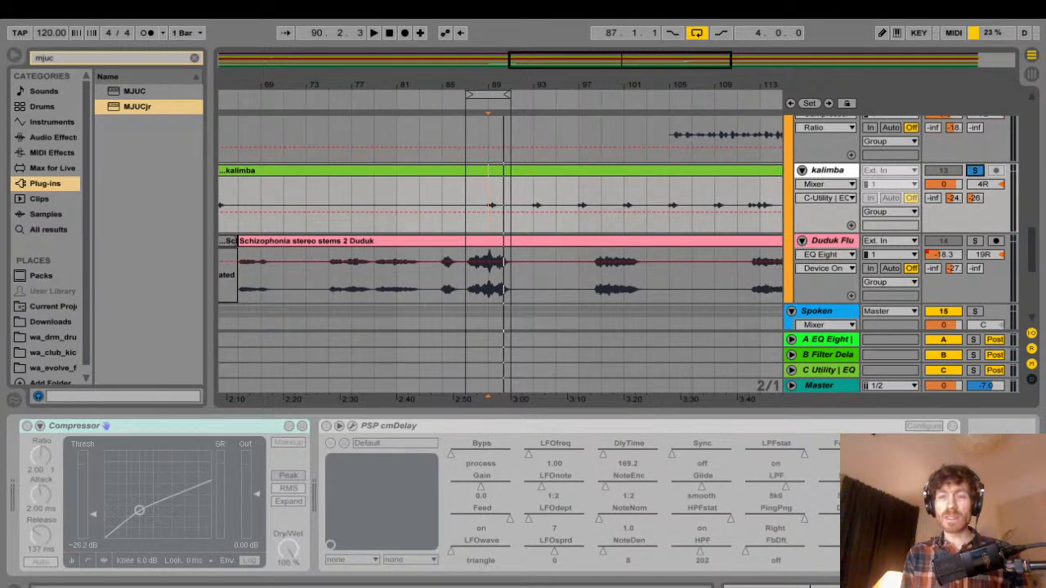
key(s)
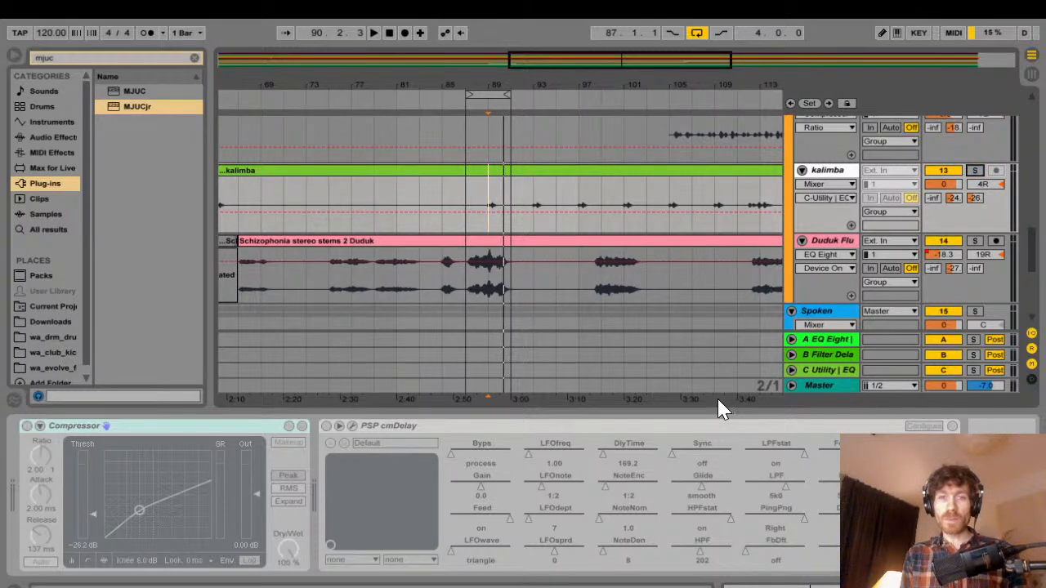
- Play the Duduk phrase from bar 87 within the full mix and stop playback
key(Down)
key(Left)
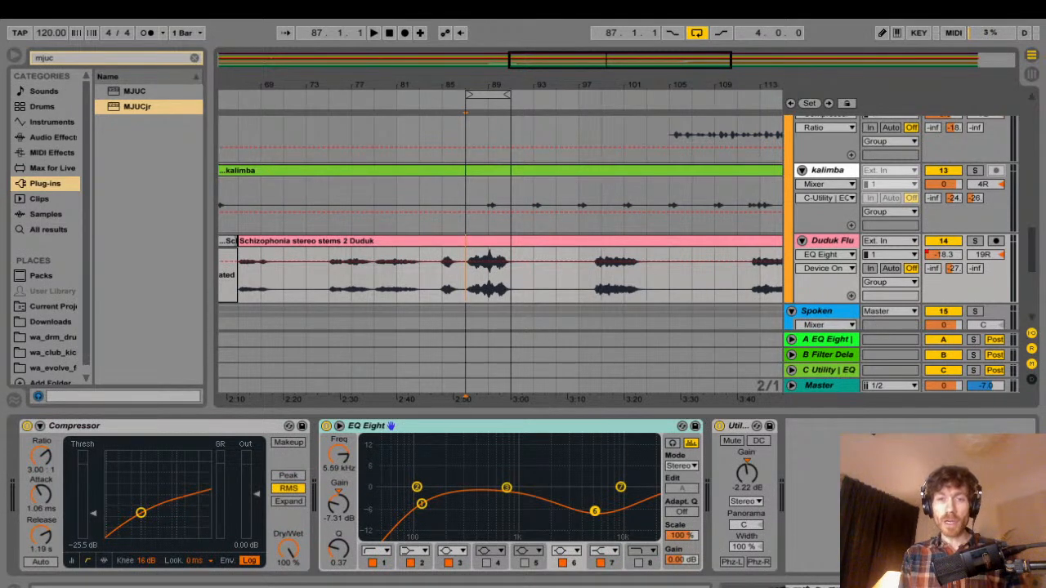
key(space)
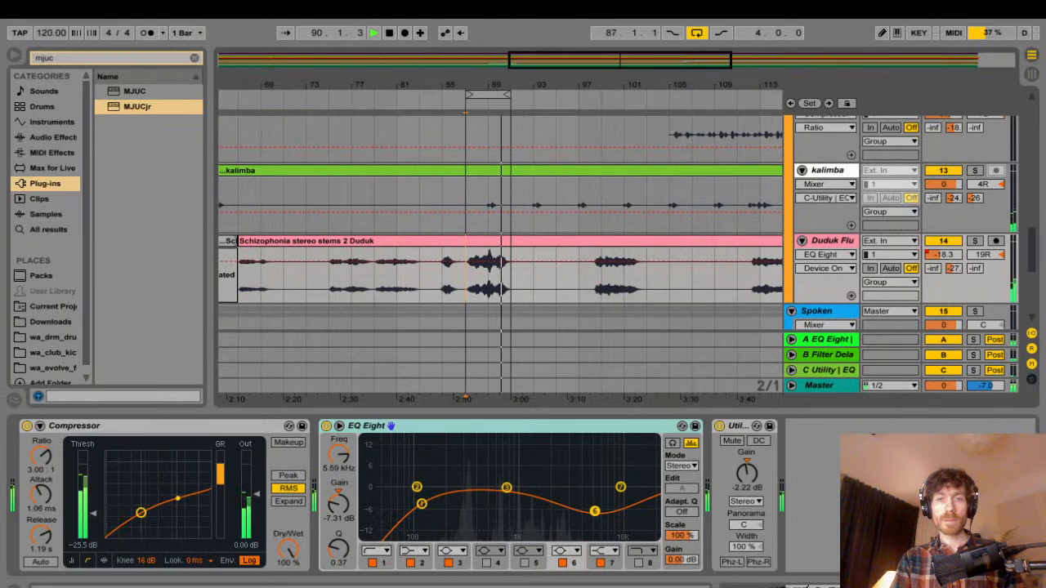
key(space)
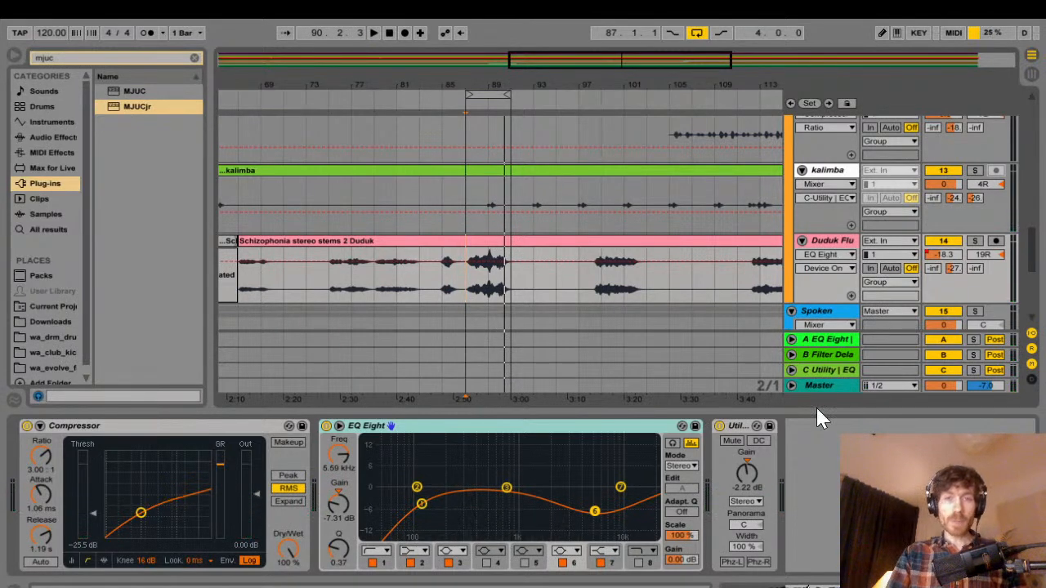
- Select the Duduk clip from bar 67 and highlight its Compressor and EQ Eight devices in turn
key(ctrl+z)
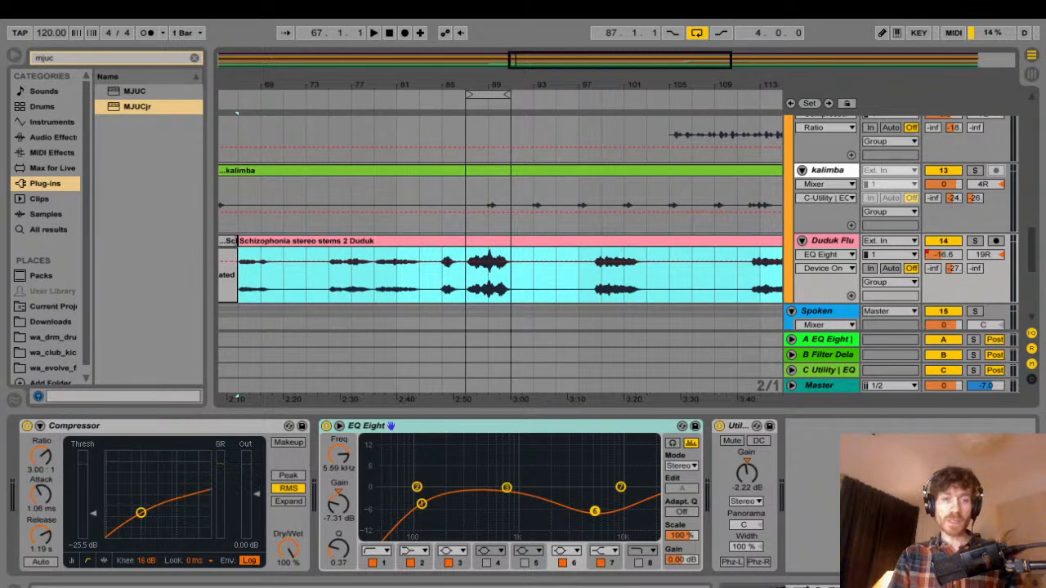
click(106, 426)
click(390, 426)
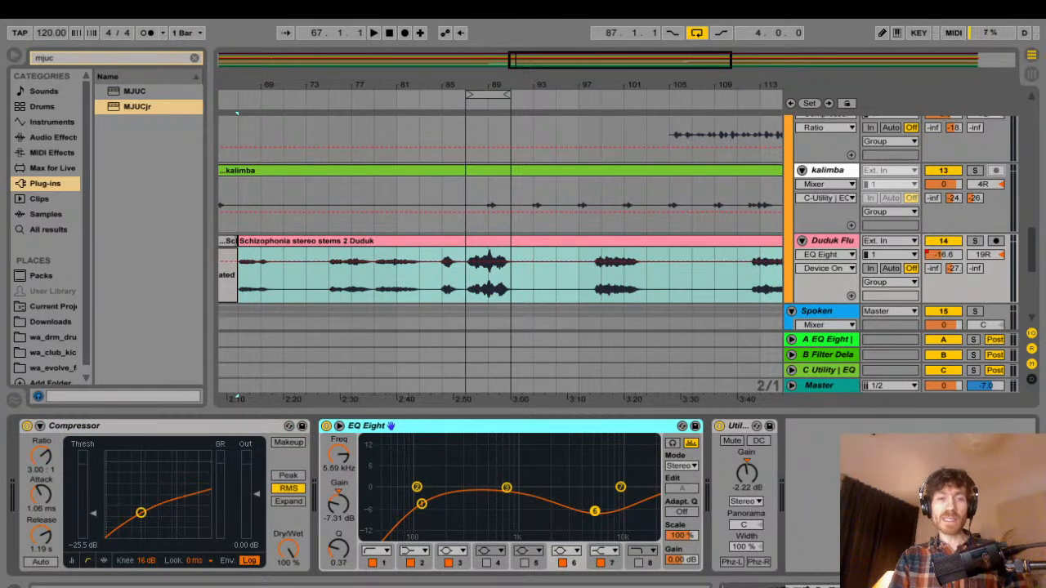
click(107, 425)
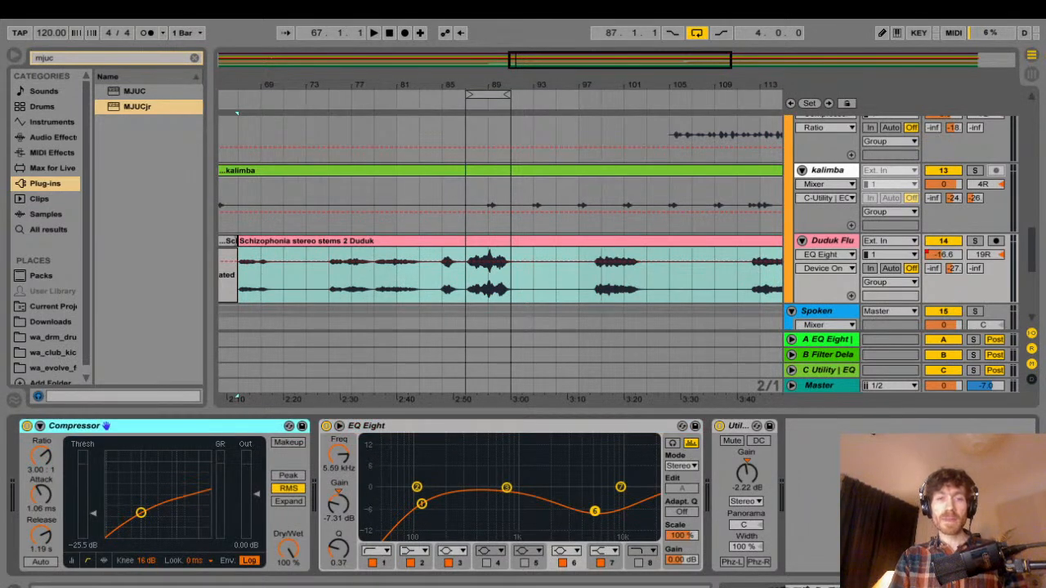
click(390, 426)
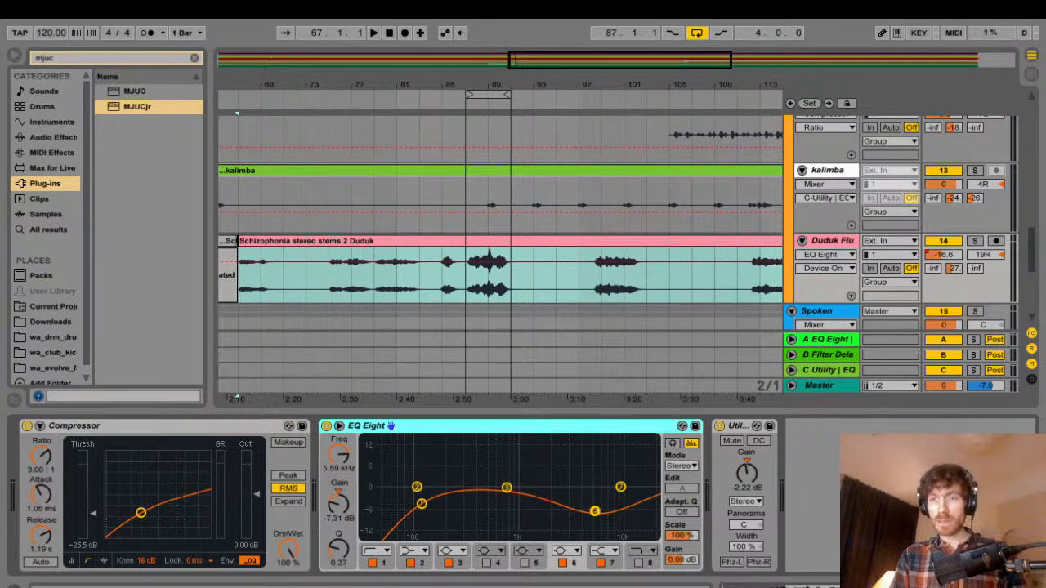
- In the Session mixer, deactivate the Spoken, Instrument and Foley group tracks
key(Tab)
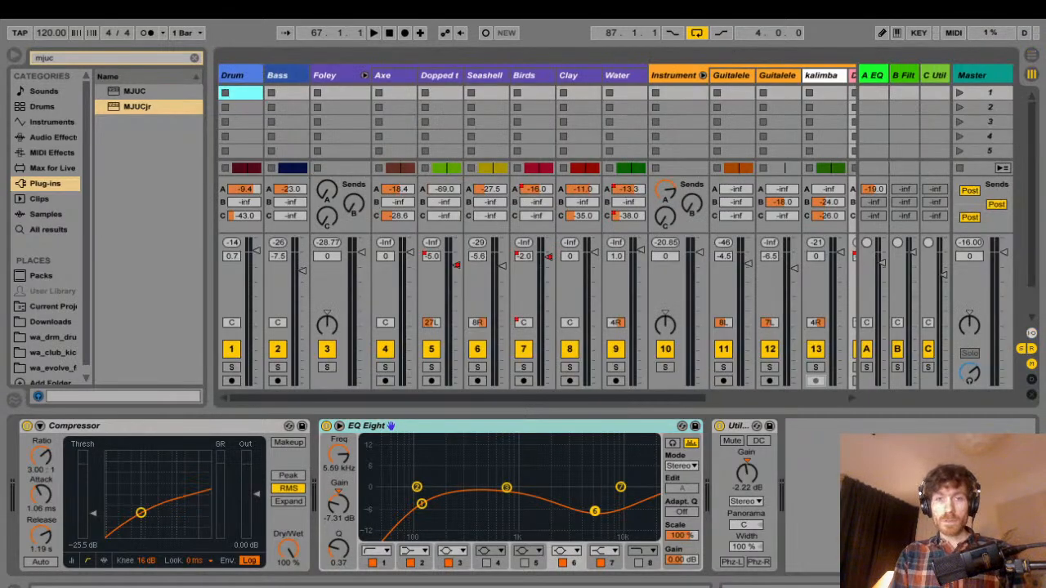
scroll(537, 275, right, 5)
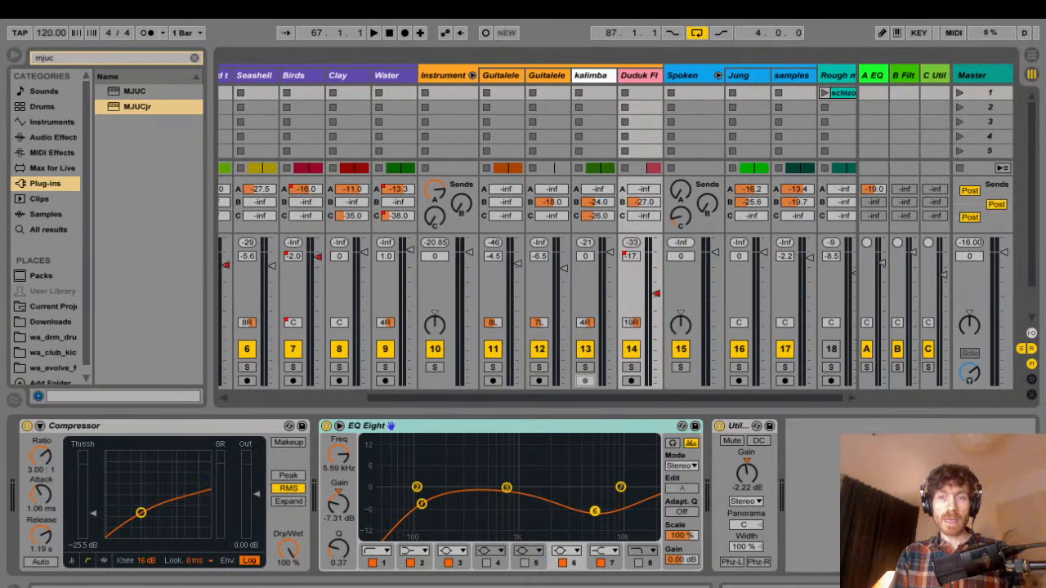
click(680, 349)
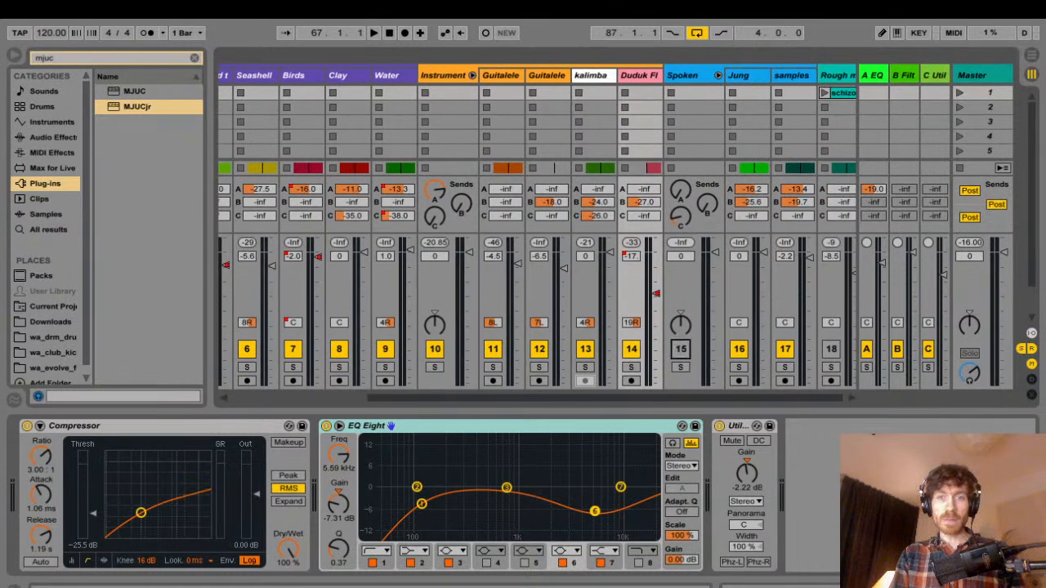
key(ctrl+z)
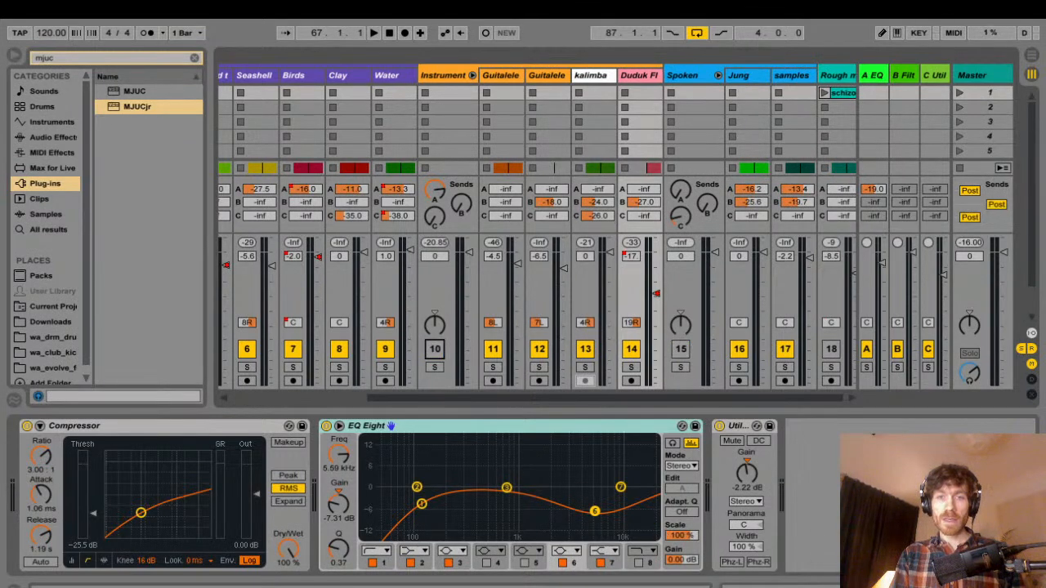
scroll(537, 276, left, 4)
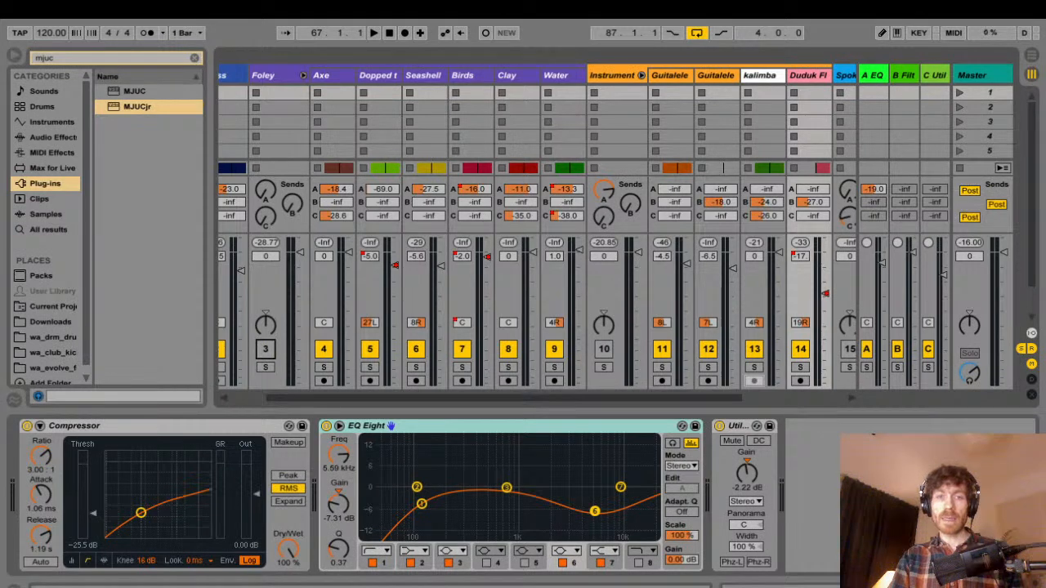
- Bypass the EQ Eight, Lindell 6X-500, Glue Compressor and PSP cmDelay on the Drum track
scroll(537, 276, left, 3)
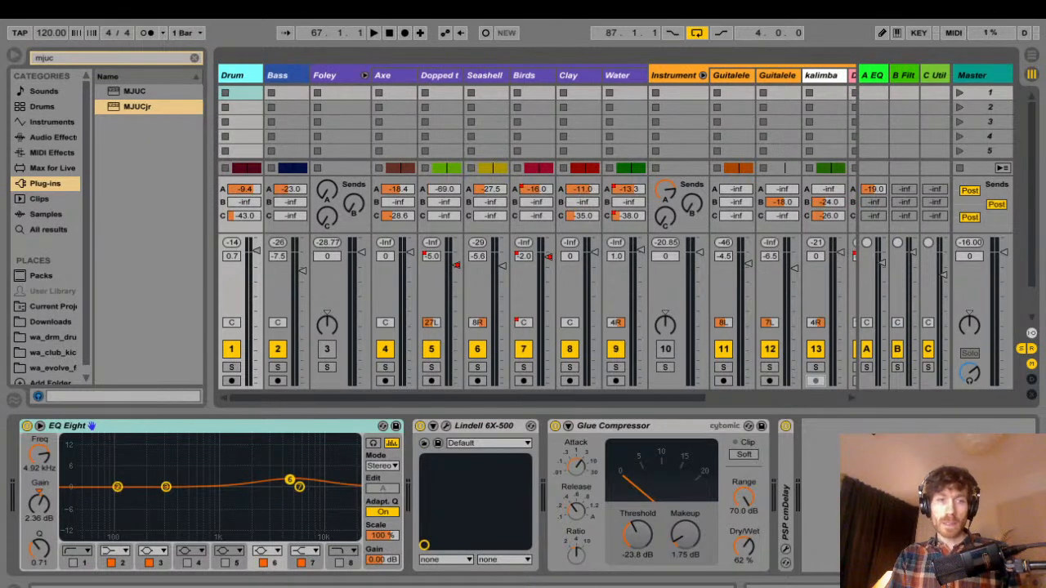
click(27, 426)
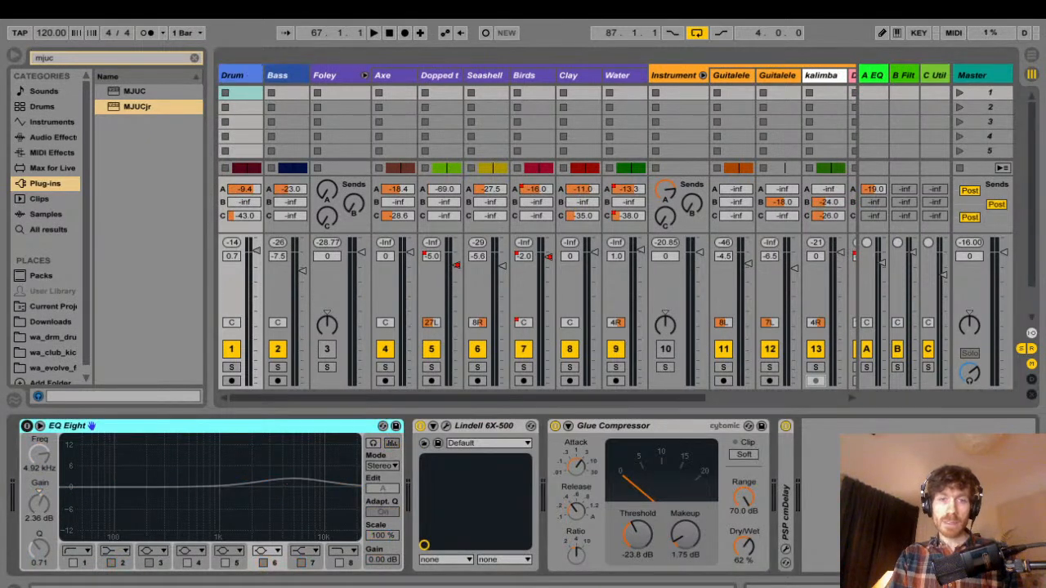
click(420, 426)
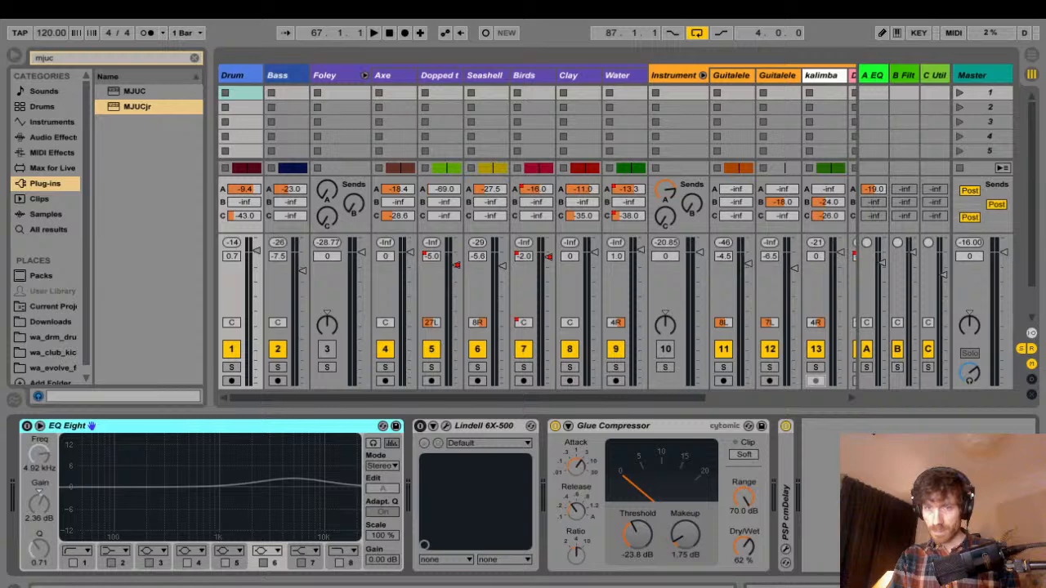
click(555, 426)
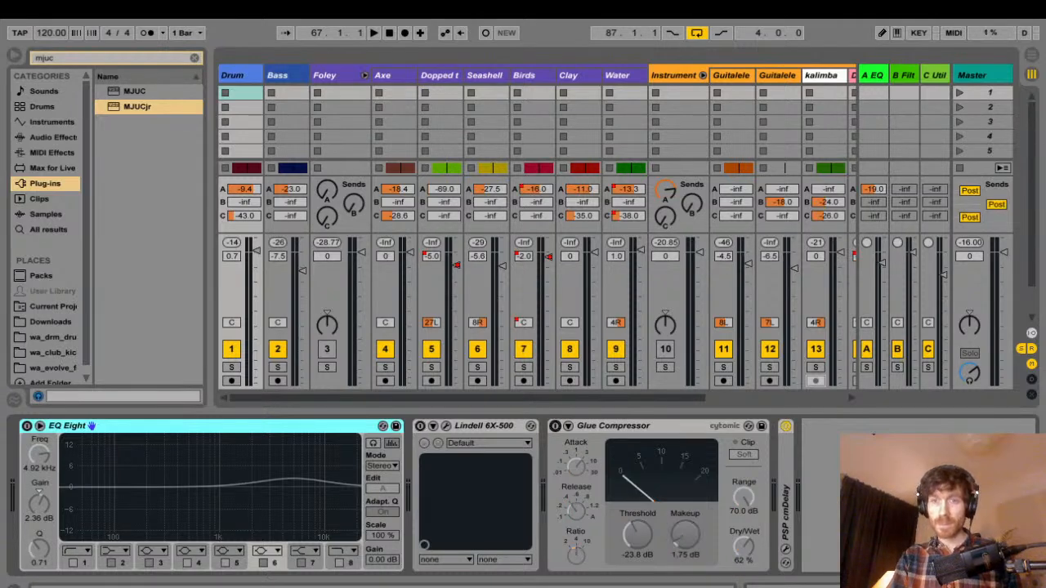
click(785, 425)
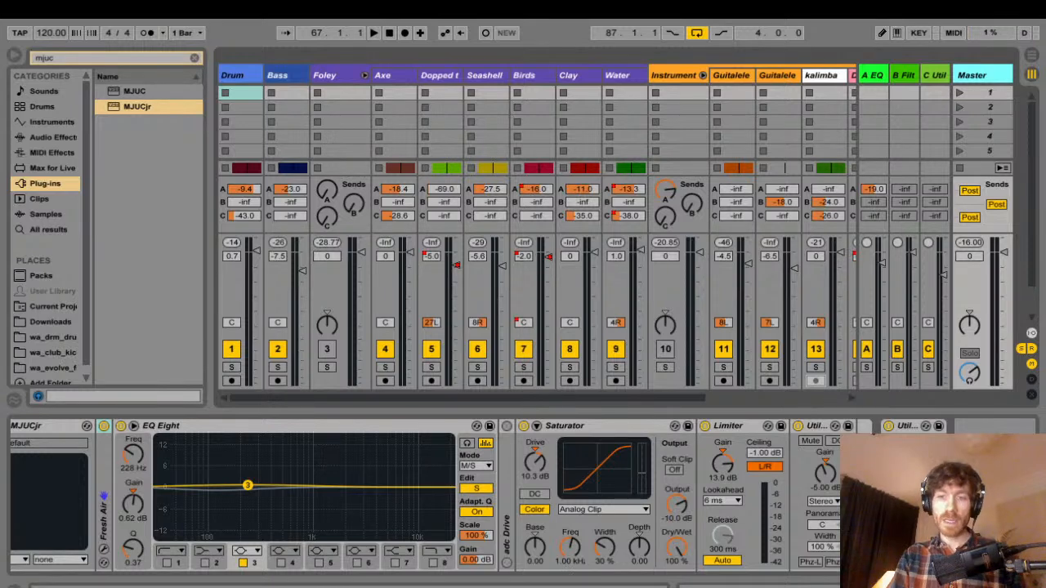
- Bypass the Audio Effect Rack and the last Utility in the Master track's device chain
scroll(522, 495, left, 5)
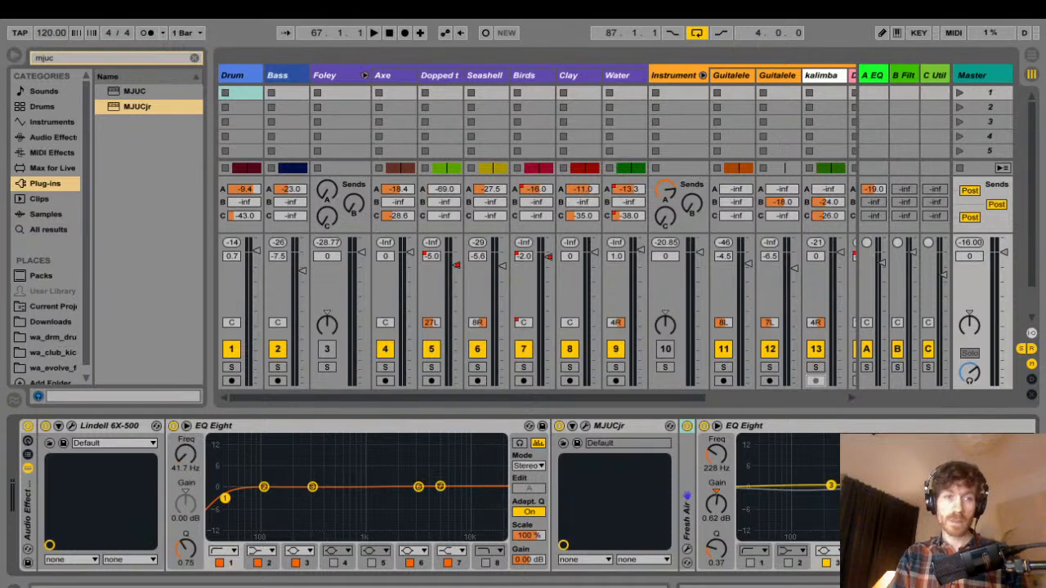
click(27, 425)
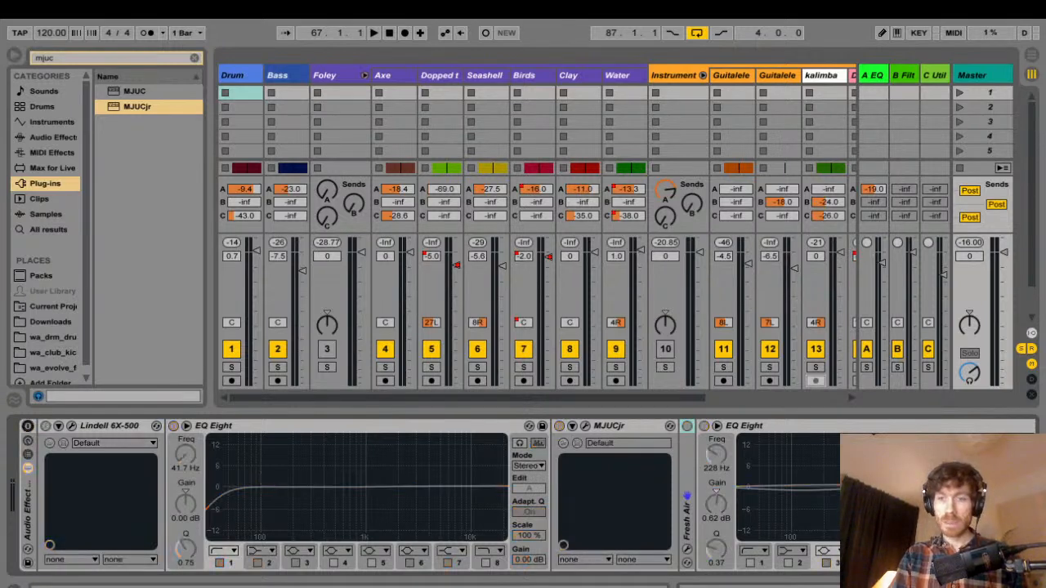
scroll(522, 496, right, 5)
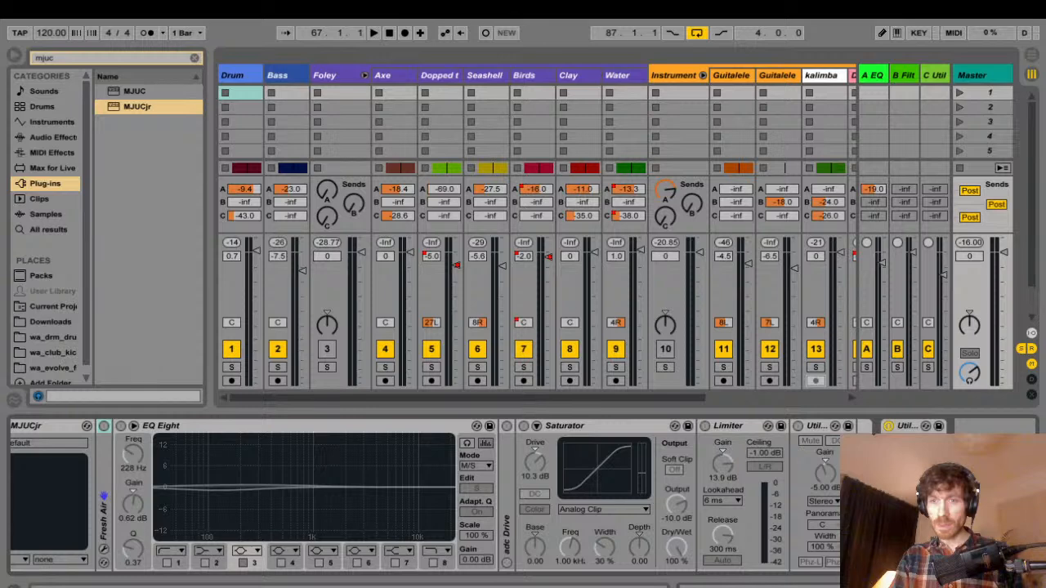
click(888, 426)
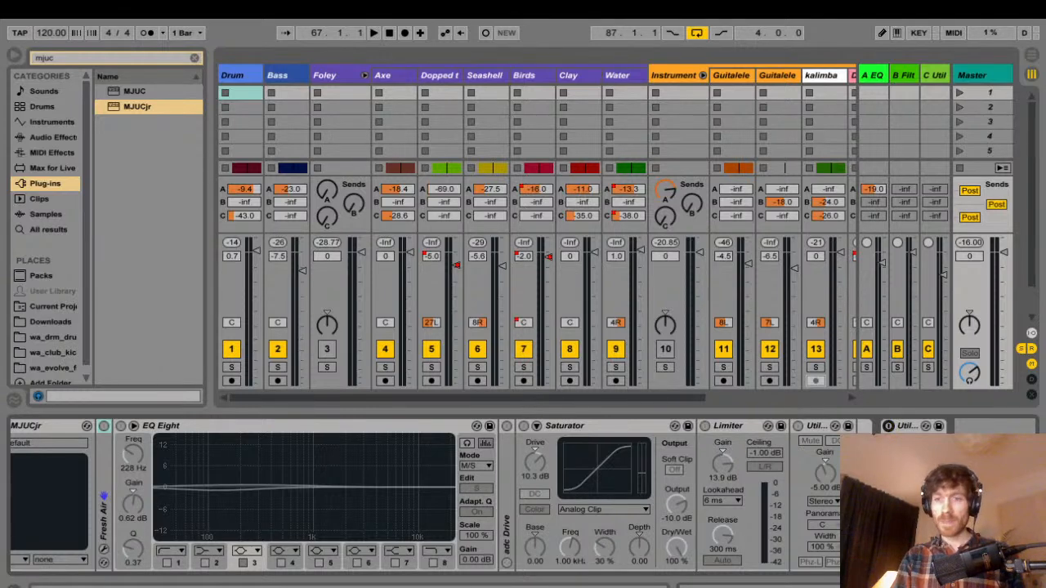
scroll(523, 496, left, 5)
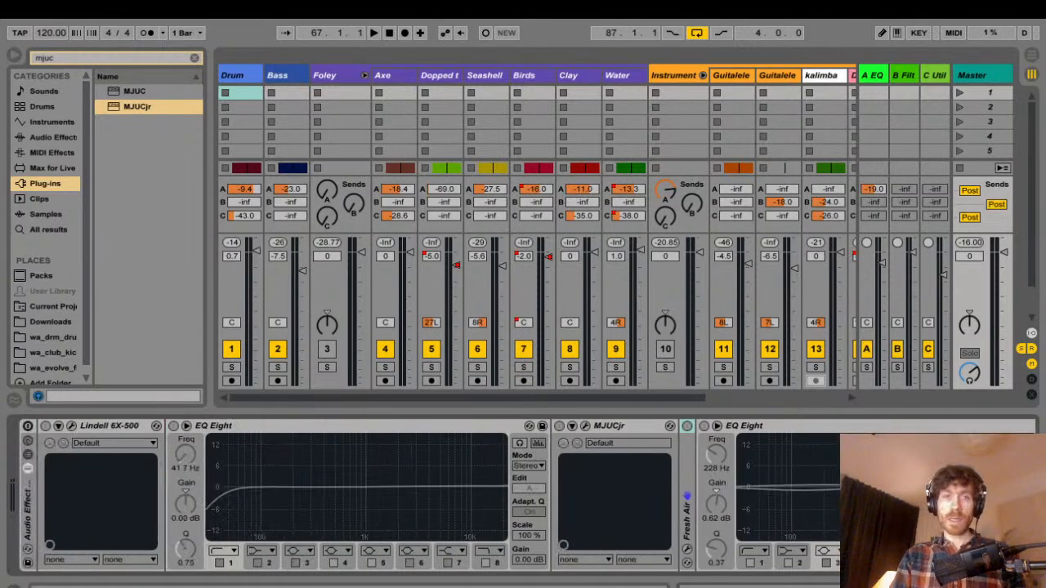
- Show the whole song in the arrangement and select the beat clip on the Drum track
key(Tab)
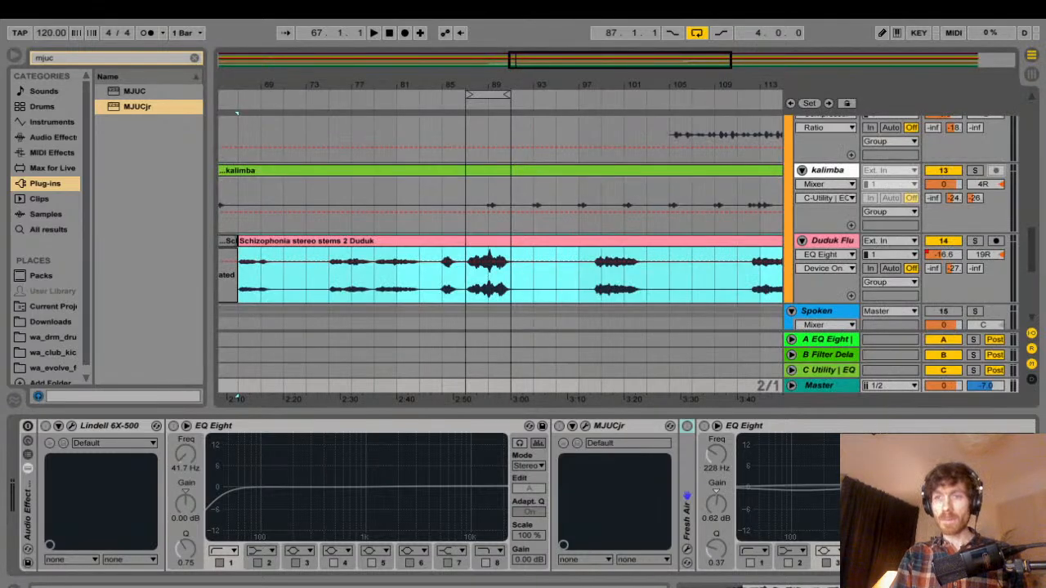
scroll(237, 114, up, 10)
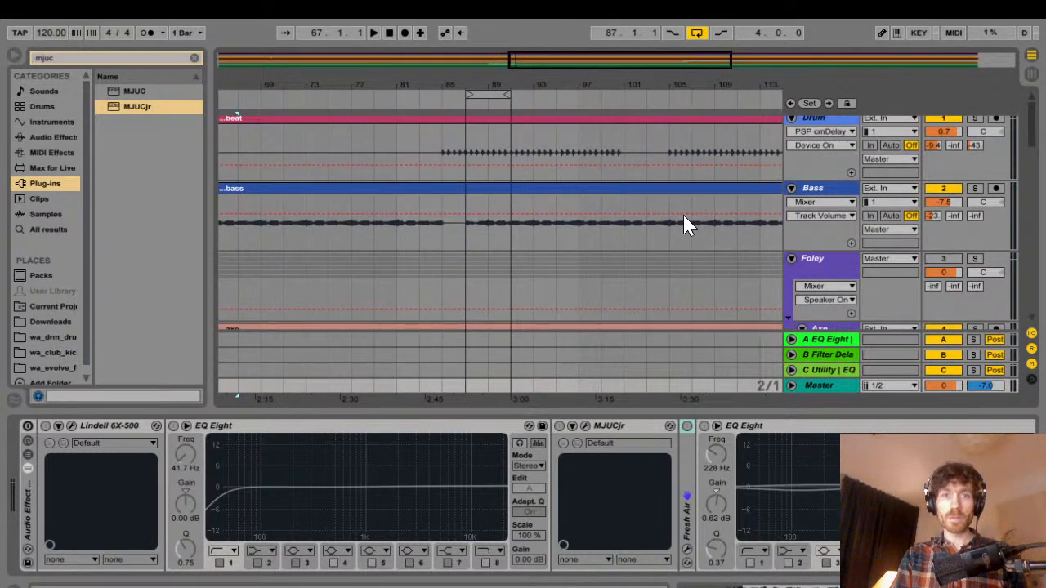
scroll(237, 114, up, 1)
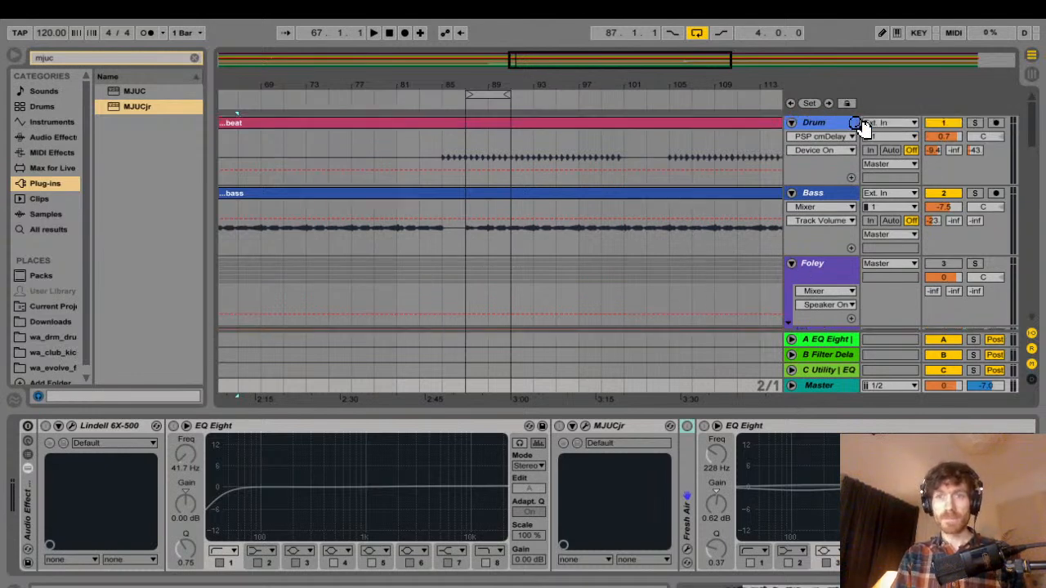
scroll(500, 245, right, 5)
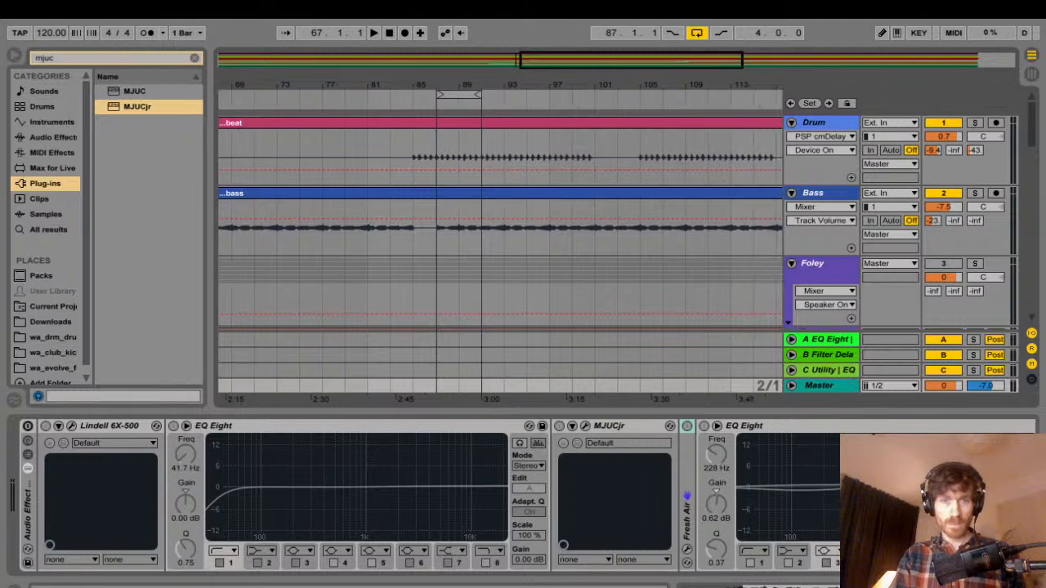
scroll(500, 245, left, 15)
drag(498, 101, 498, 95)
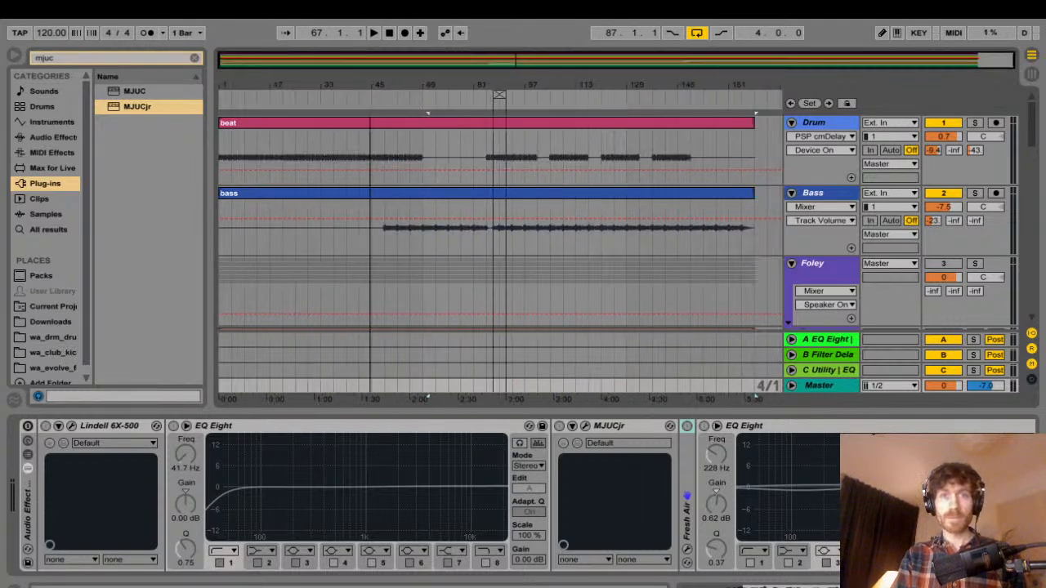
click(365, 187)
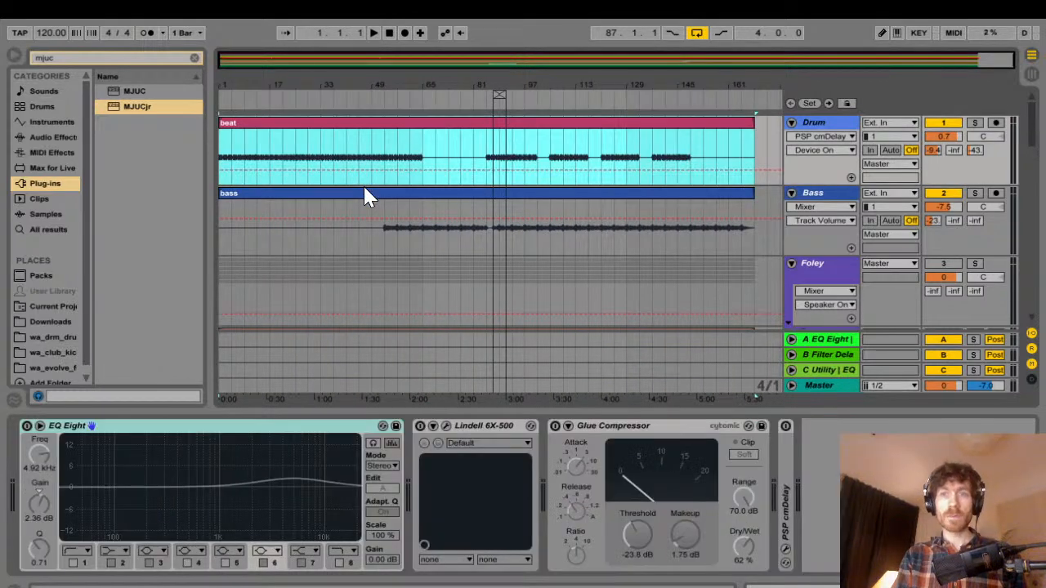
- Audition the unprocessed drum beat from bar 1 in two passes, stopping playback after each
key(space)
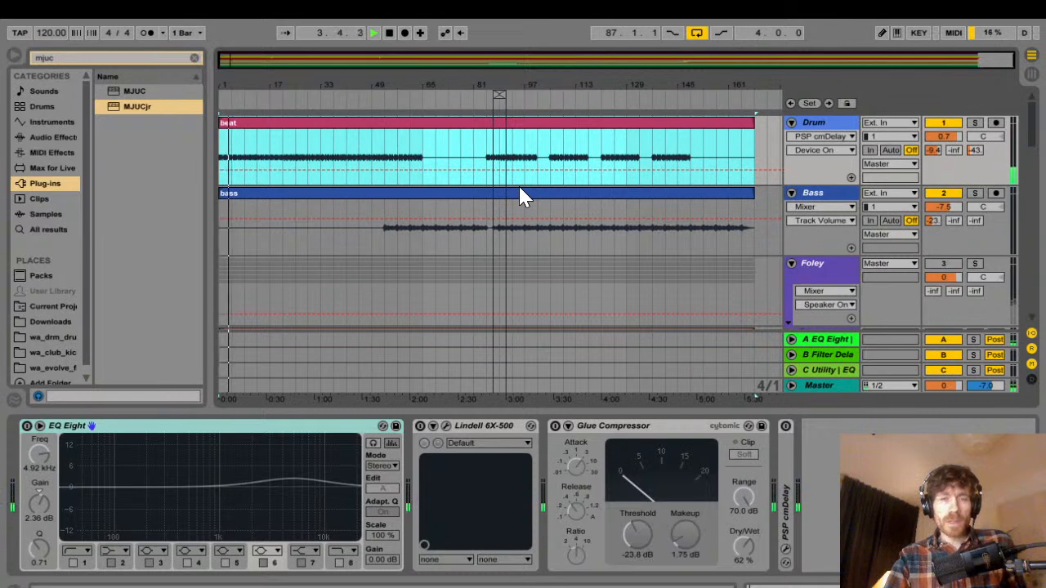
key(space)
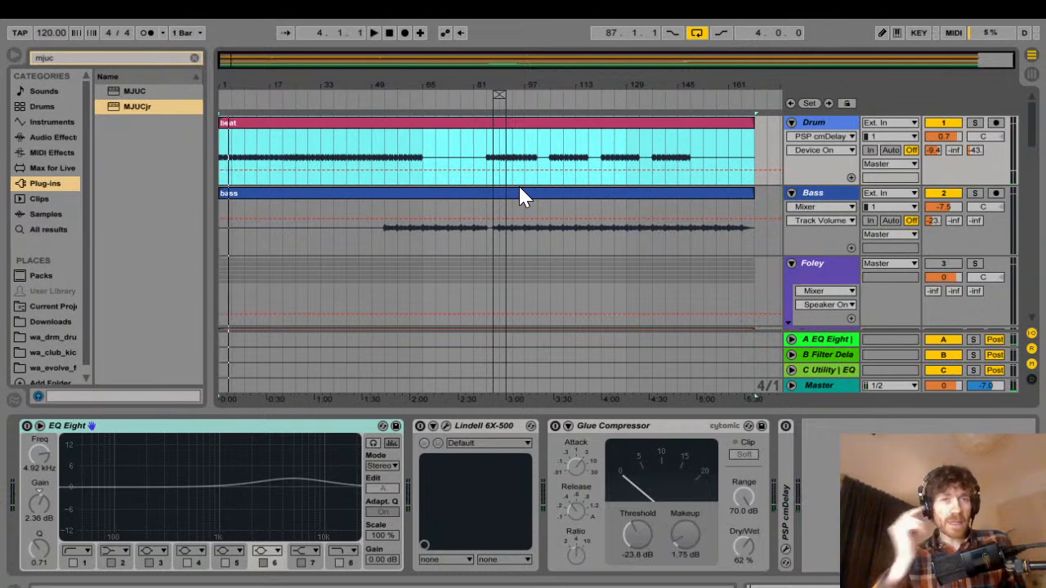
key(space)
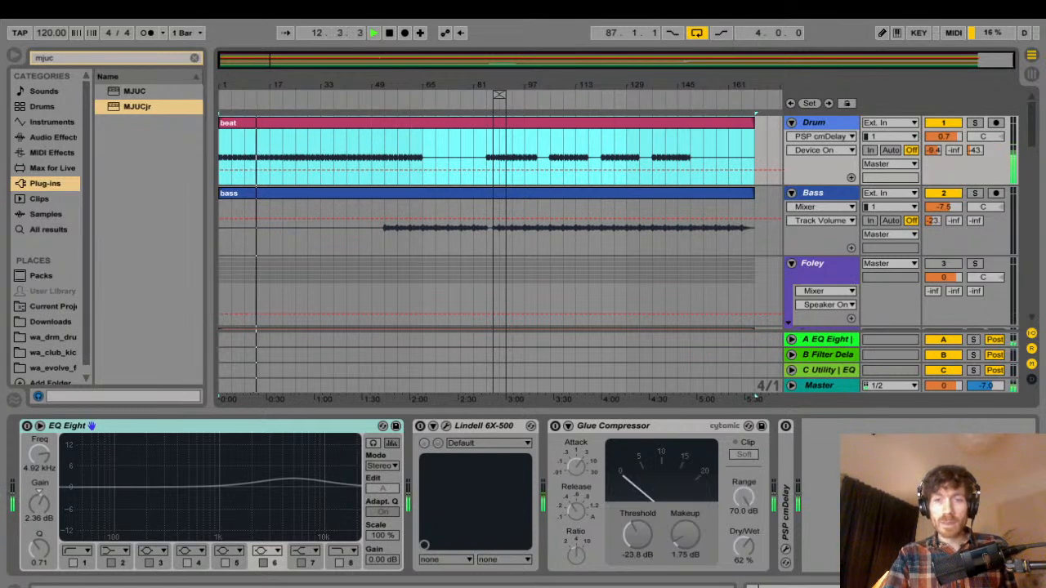
key(space)
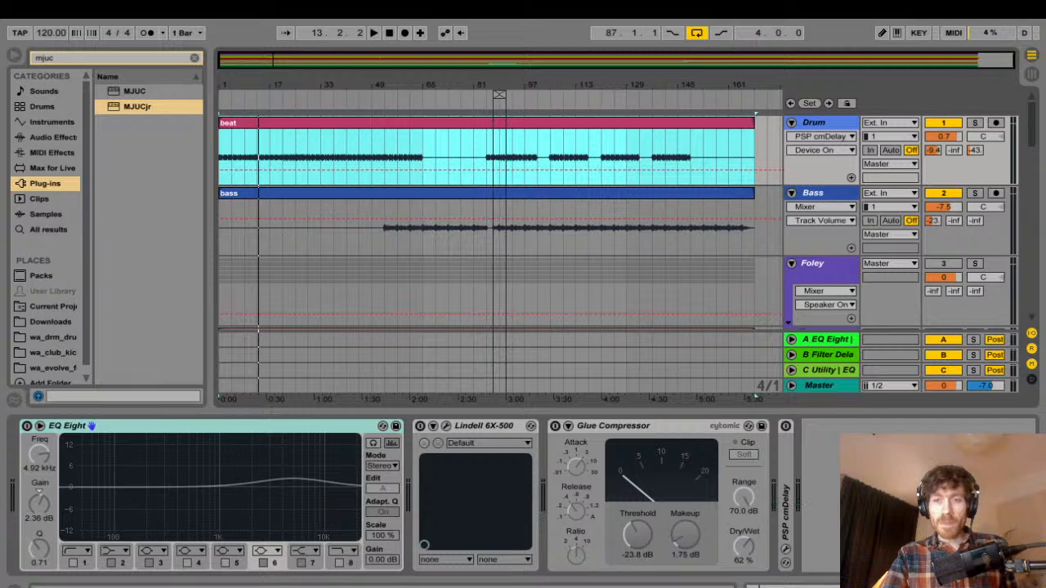
- Open the PSP cmDelay plug-in window on the Drum track and switch off return tracks A, B and C
click(786, 550)
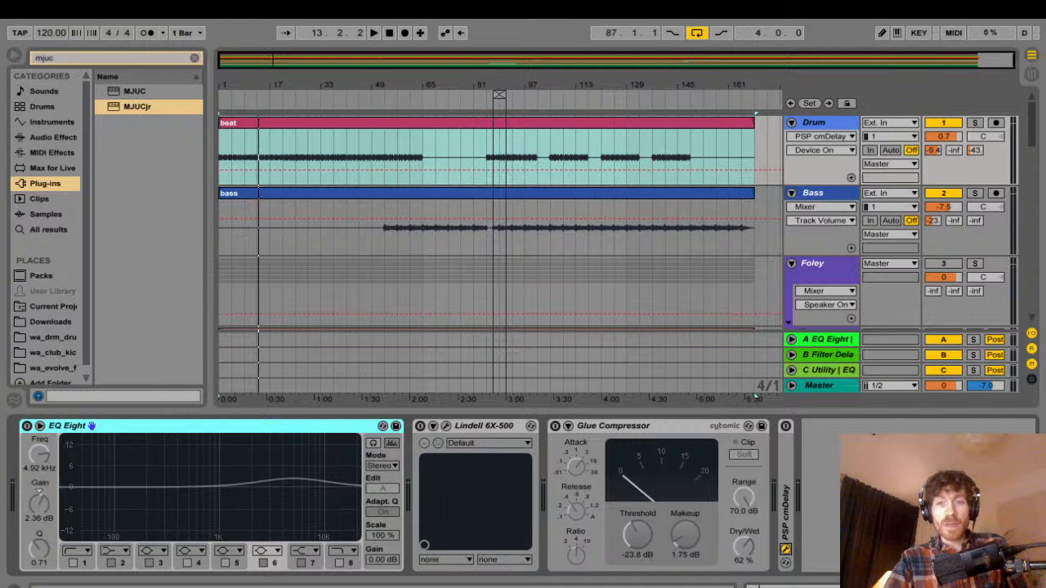
click(943, 339)
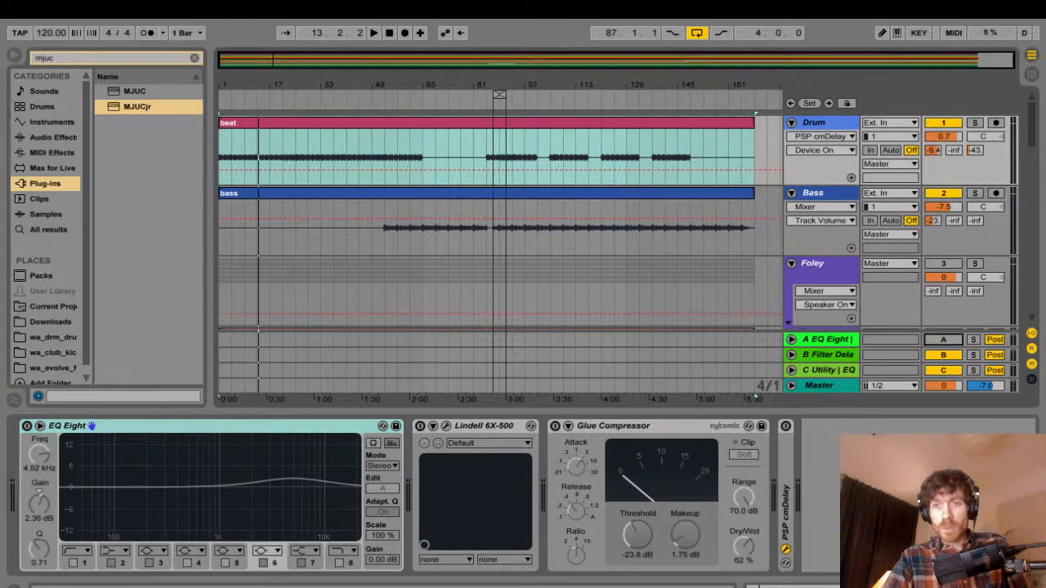
click(943, 355)
click(943, 371)
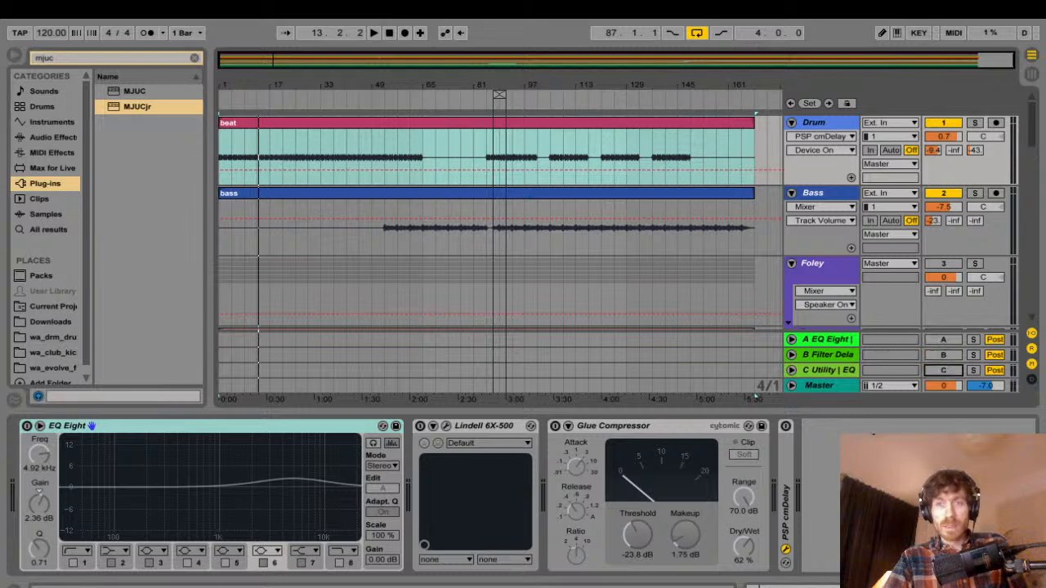
- Switch the Drum track's PSP cmDelay back on and audition the song from bar 1 and from bar 93
key(space)
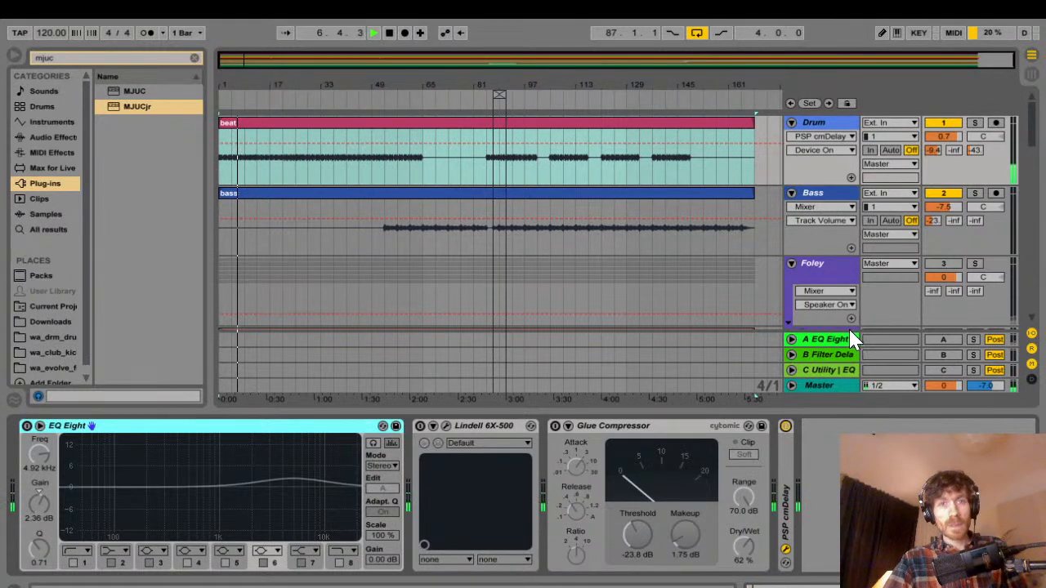
key(space)
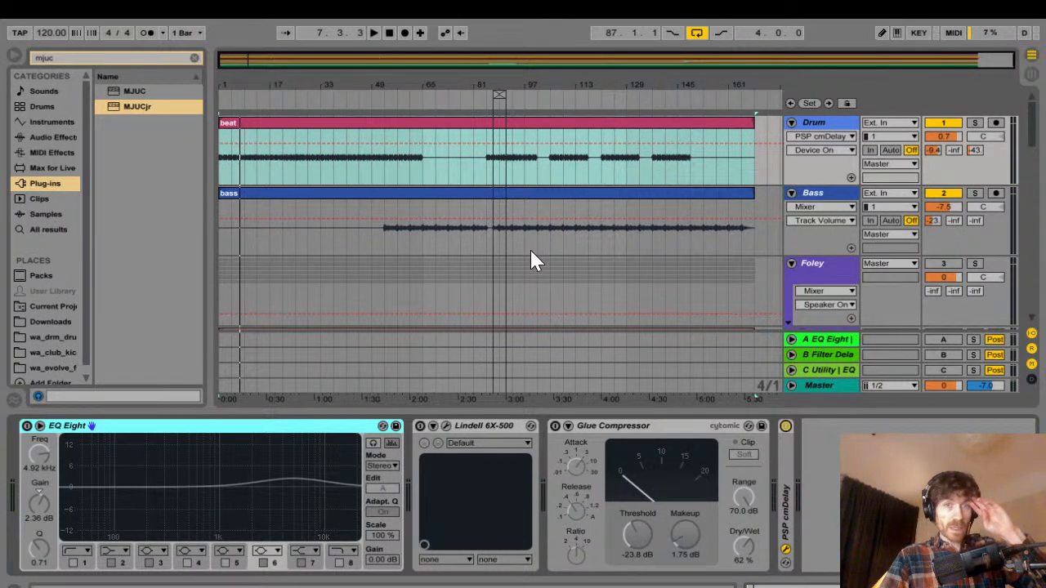
click(767, 255)
key(ctrl+z)
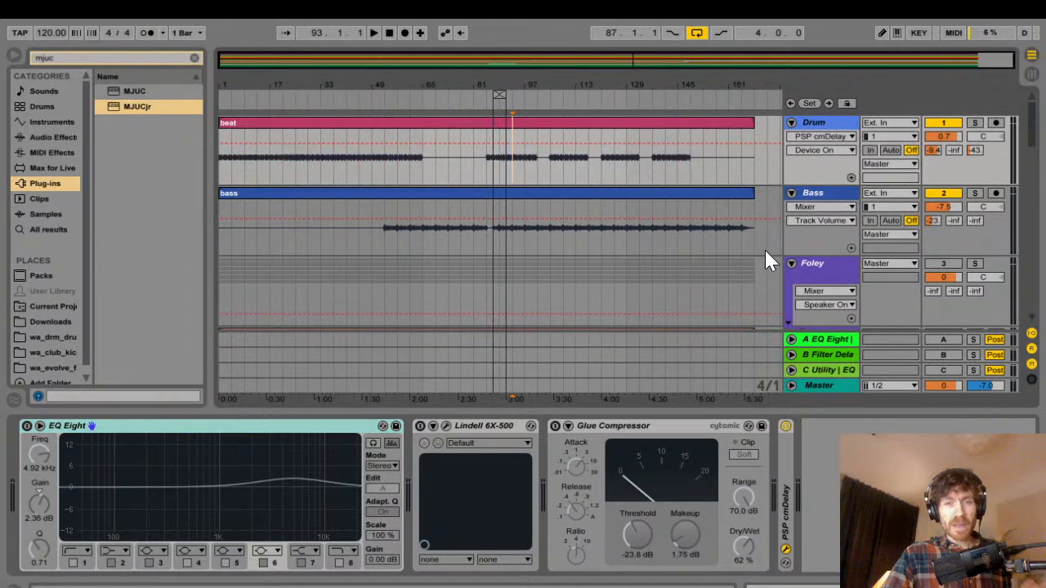
key(space)
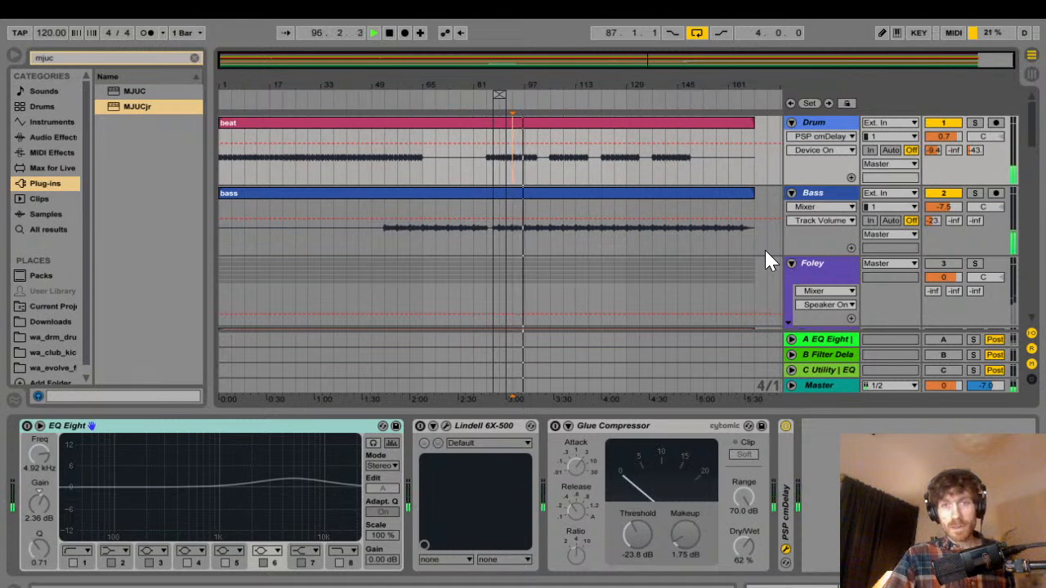
key(space)
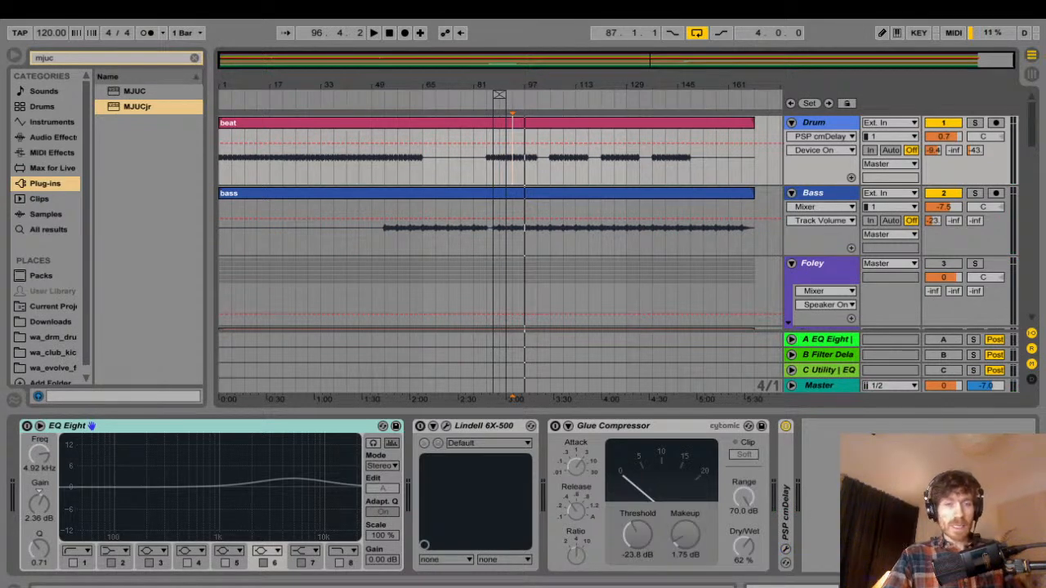
- Turn the Drum track's EQ Eight back on and move its band 6 to 5.39 kHz while playing from bar 49
click(27, 426)
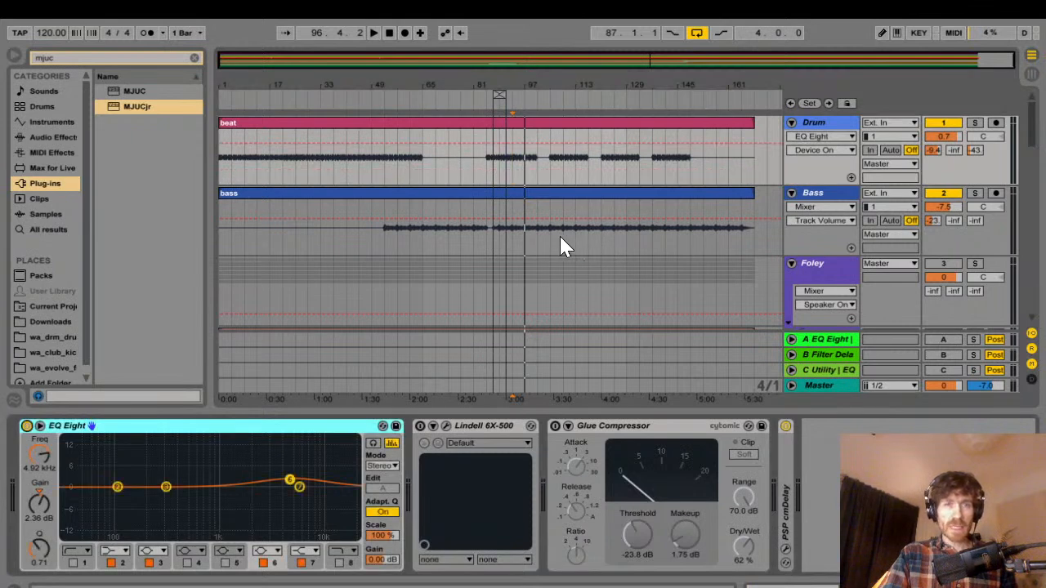
key(ctrl+z)
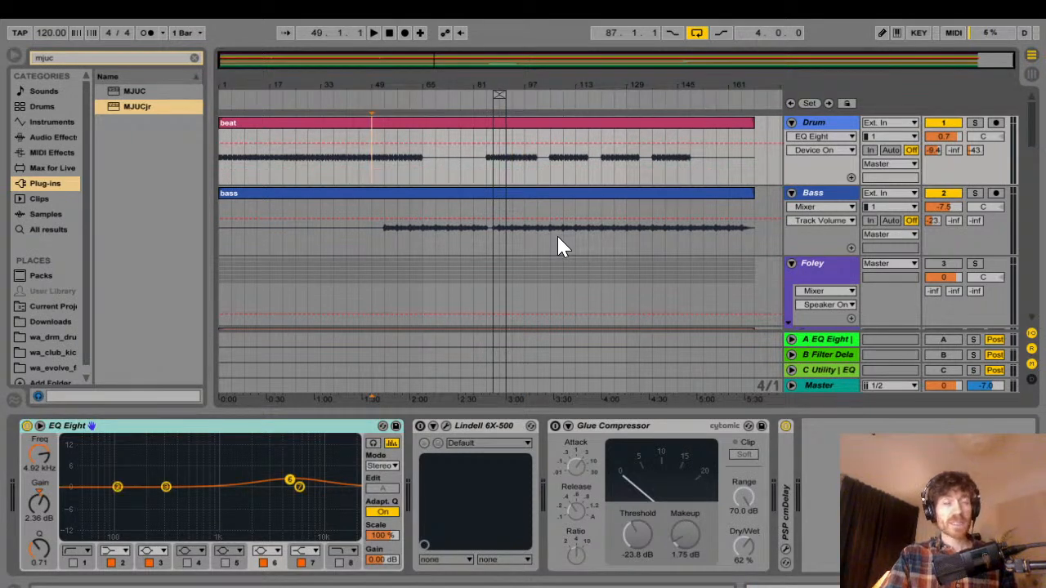
key(space)
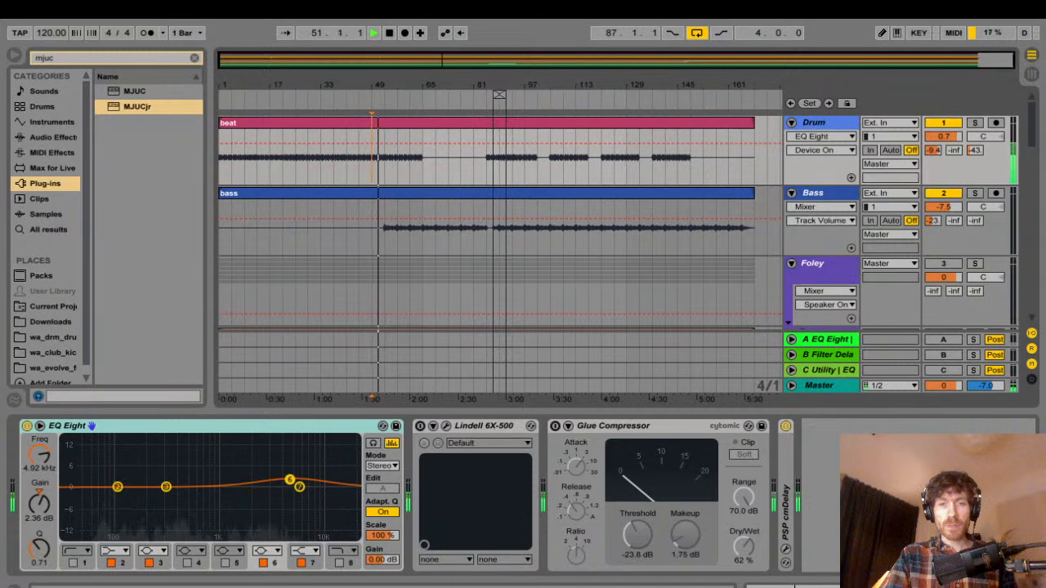
mouse_move(290, 479)
mouse_down()
mouse_move(291, 452)
mouse_move(294, 481)
mouse_up()
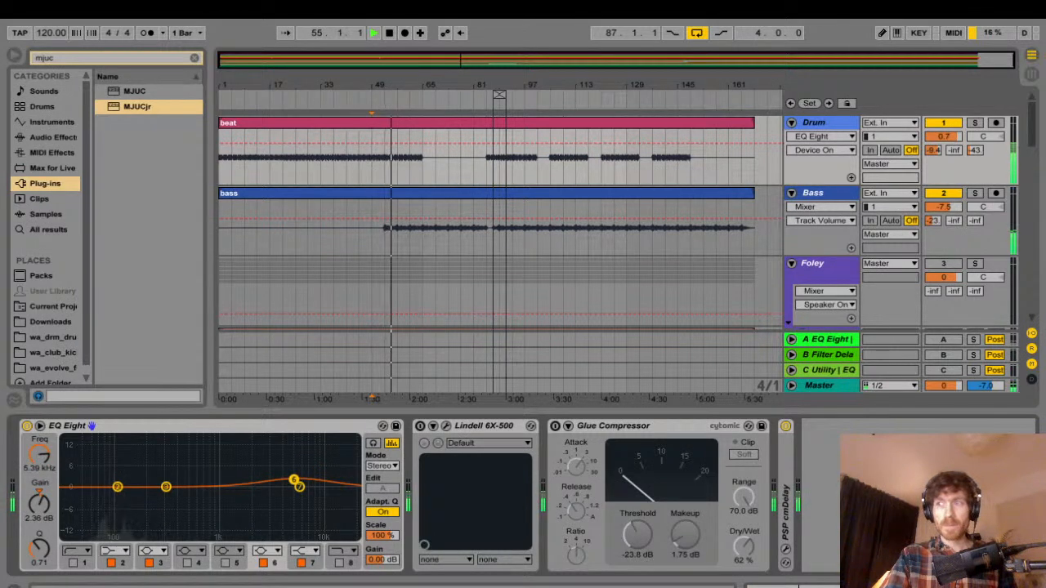
key(space)
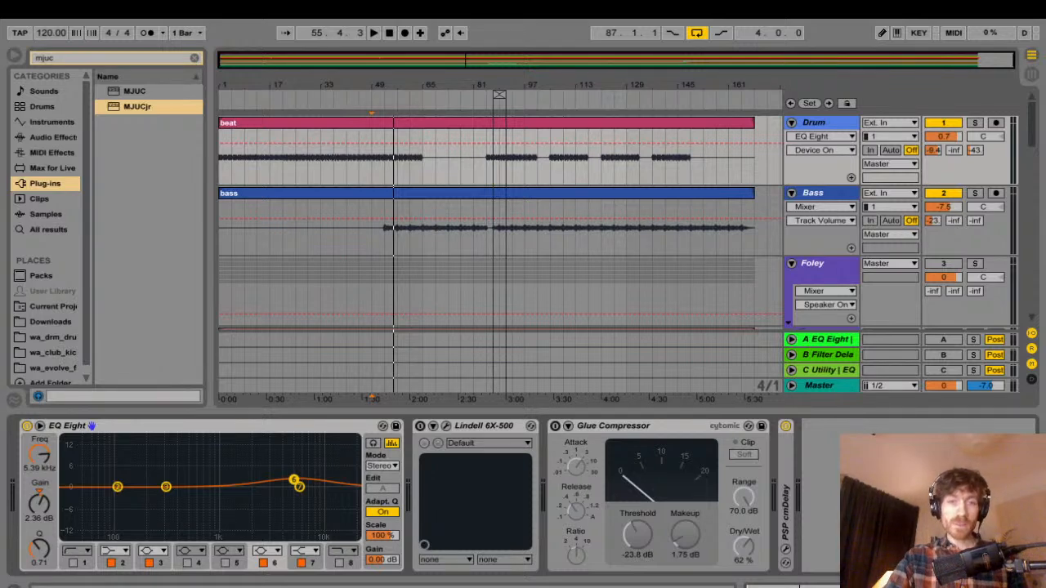
- Open and re-enable the Lindell 6X-500 on the Drum track, and audition the drums from bar 17
click(446, 426)
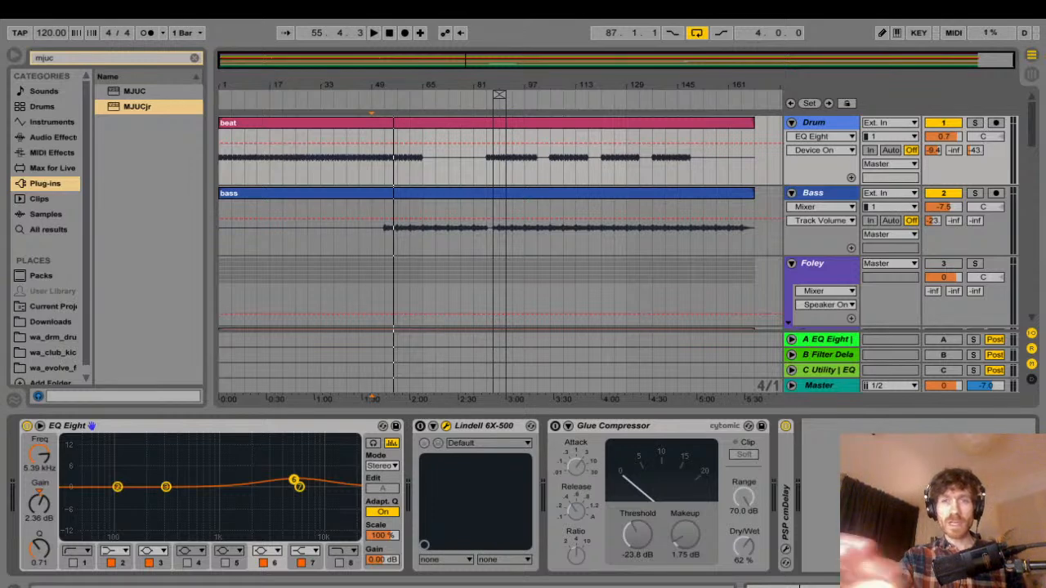
click(420, 425)
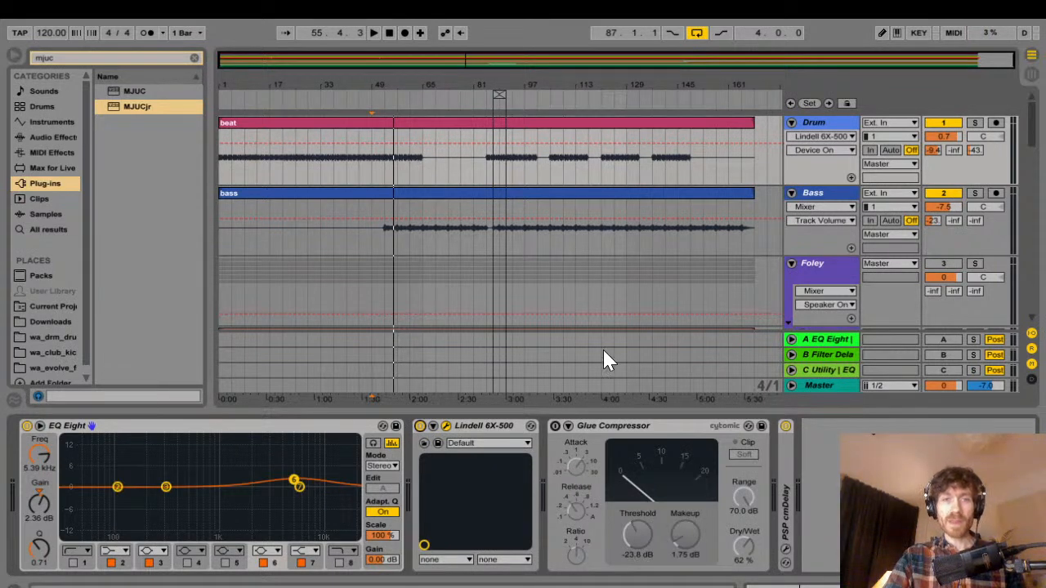
key(space)
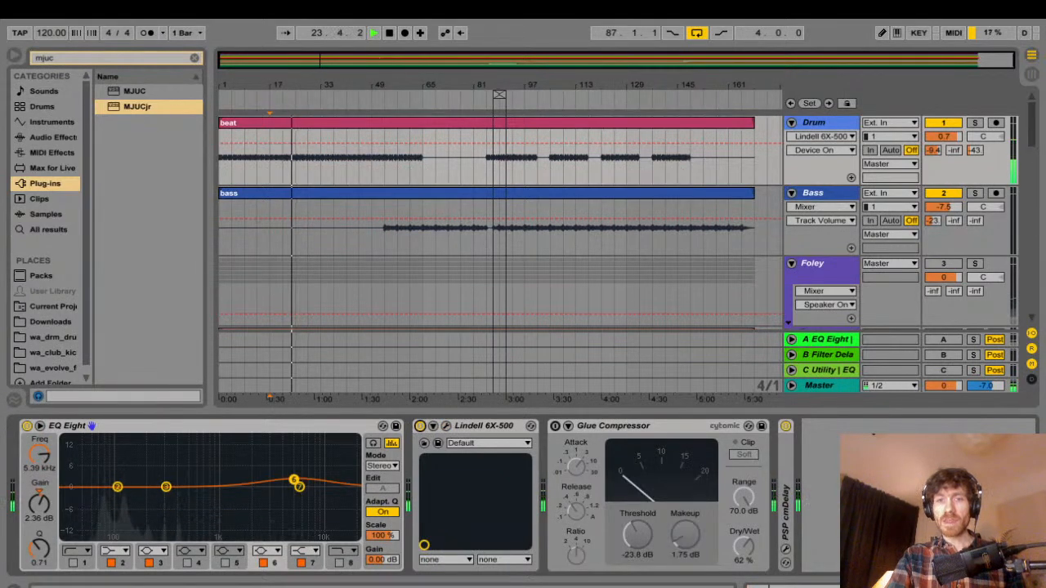
key(space)
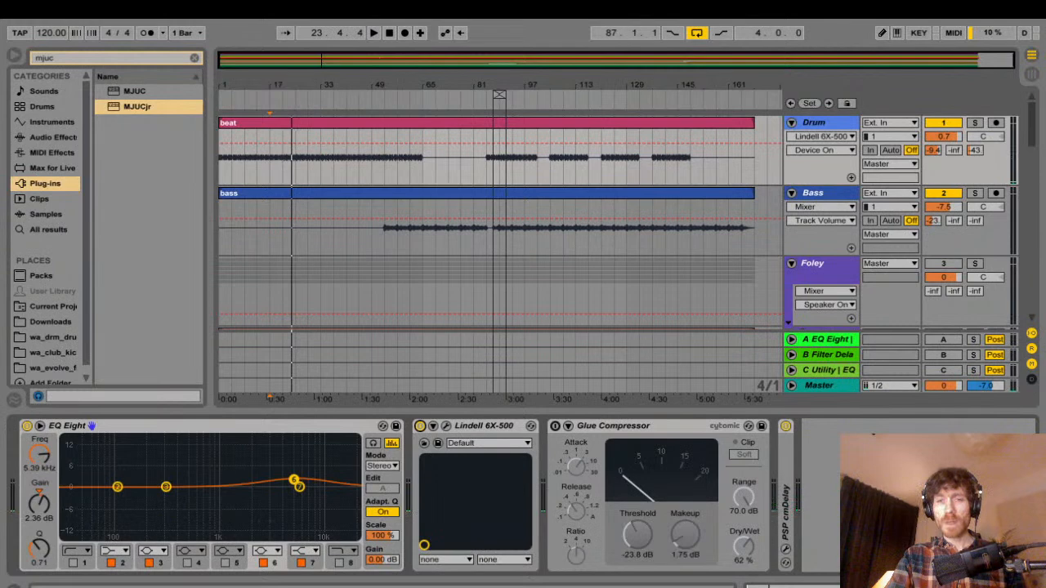
- Re-enable the Drum track's Glue Compressor and audition it from bar 17 with the Release parameter selected
click(554, 426)
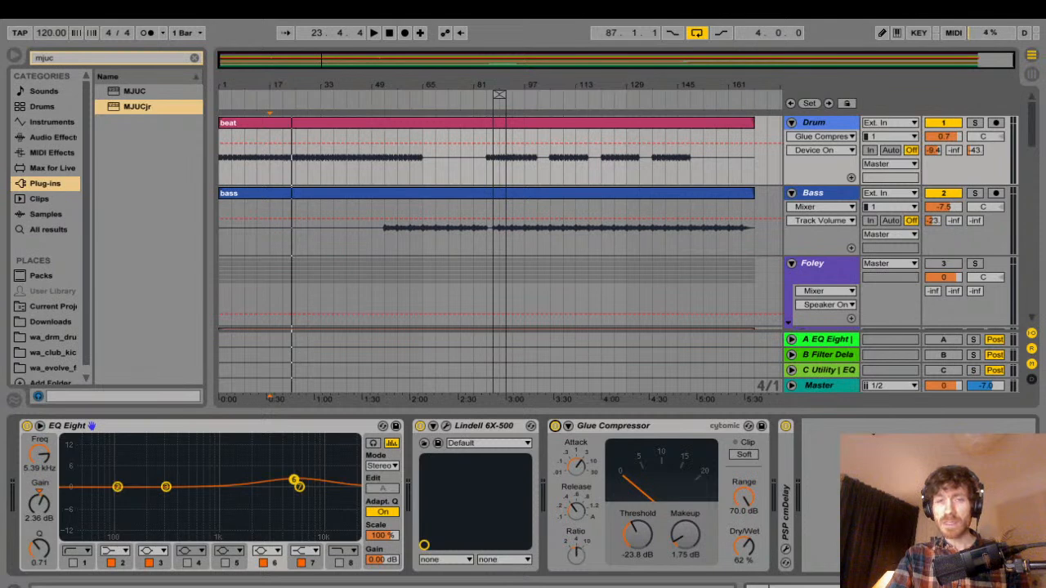
key(space)
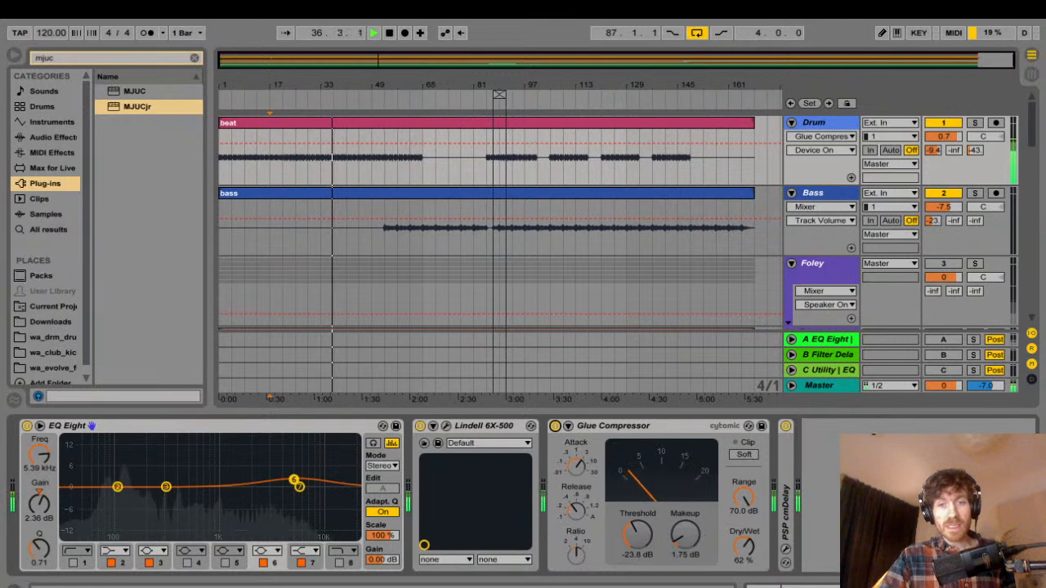
click(576, 509)
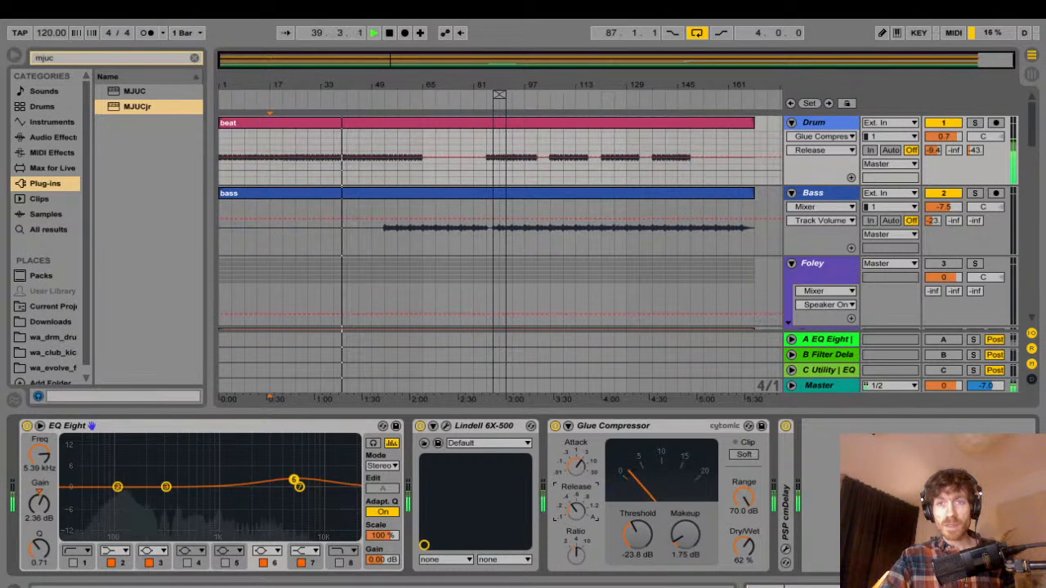
key(space)
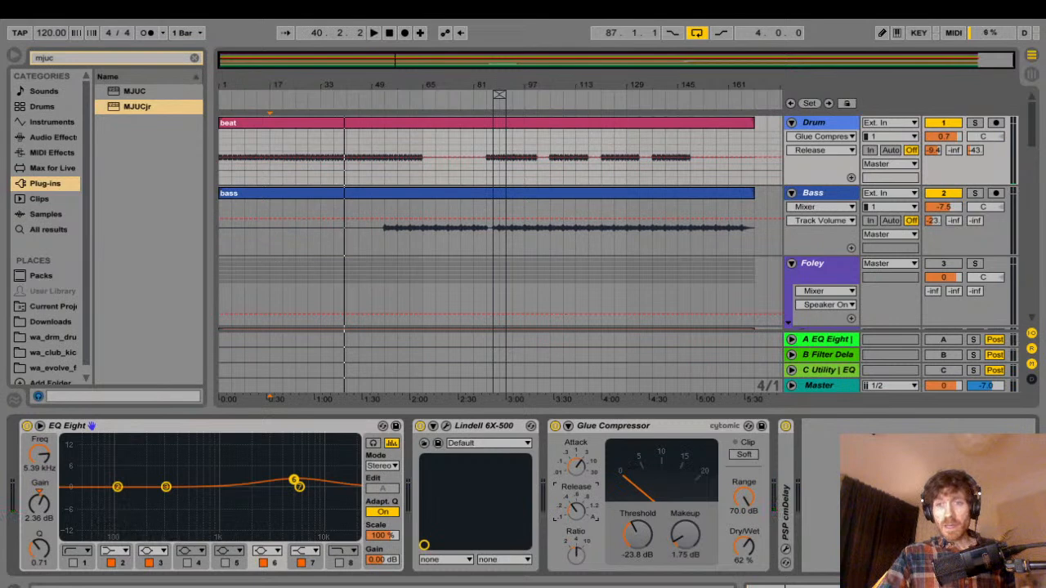
- Switch to Session View with the Master track selected to show its device chain
click(818, 386)
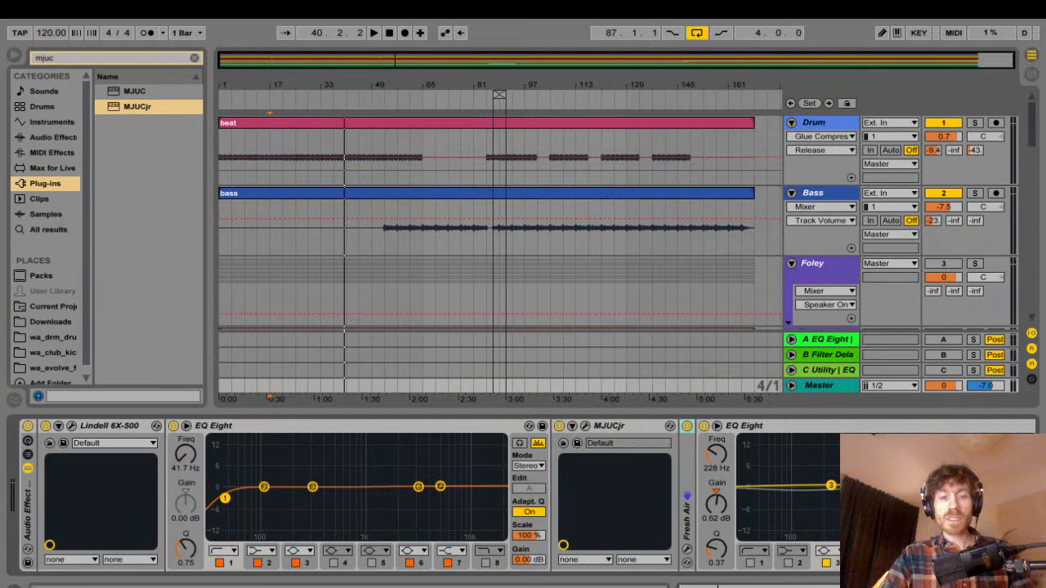
key(Tab)
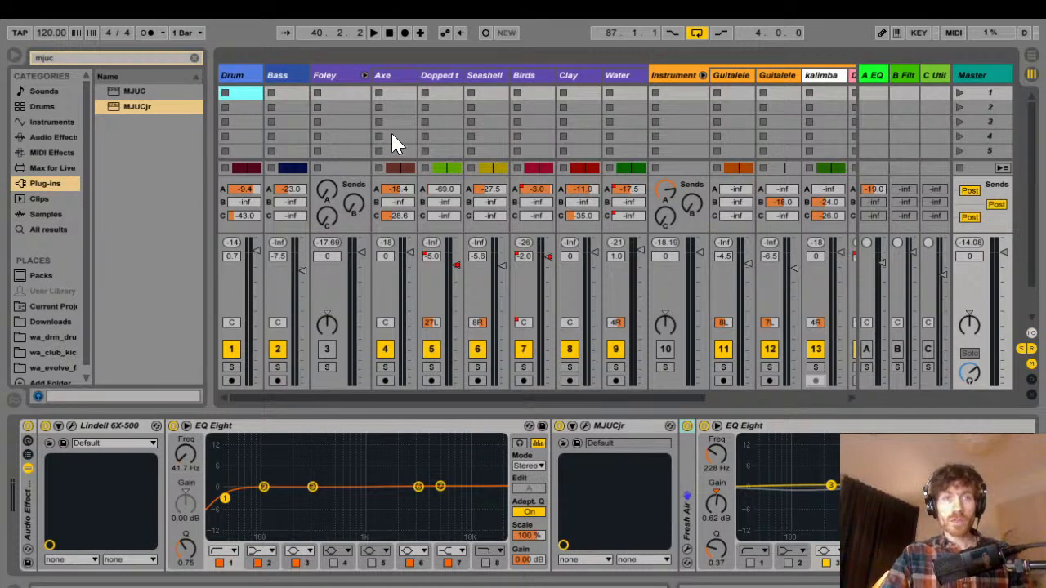
click(353, 113)
click(972, 75)
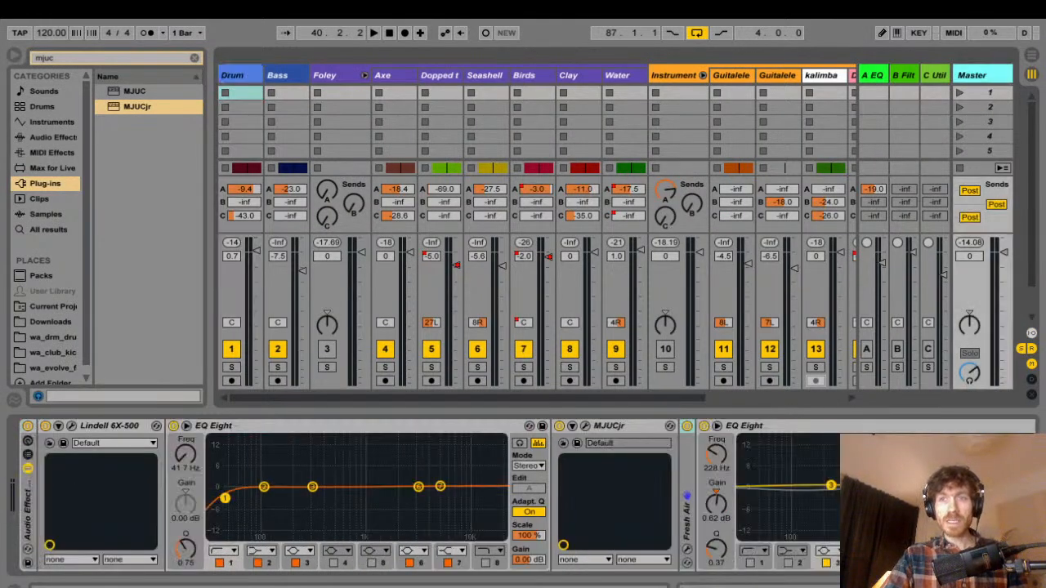
scroll(572, 121, down, 3)
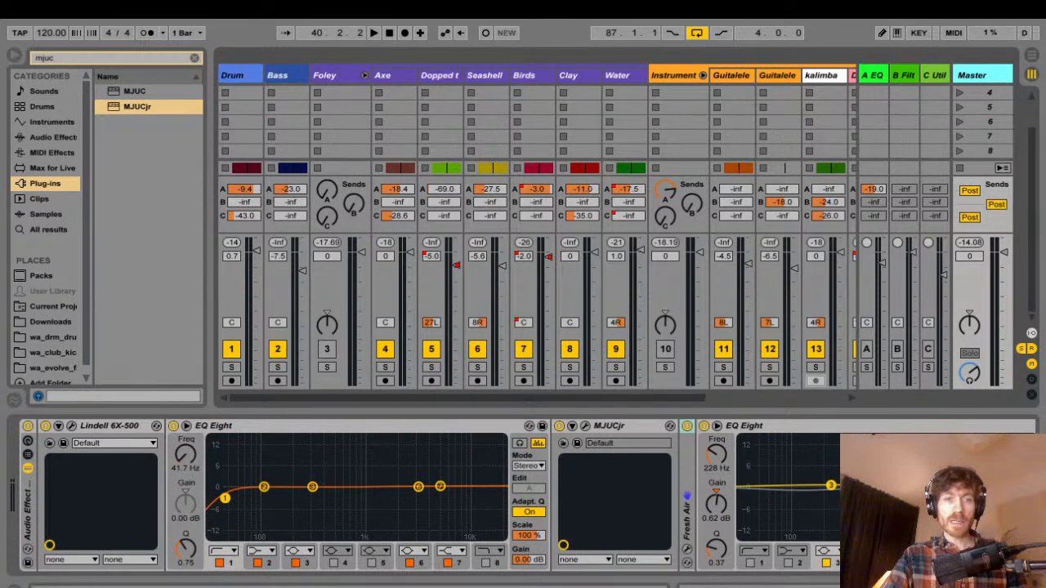
- Bypass both EQ Eights, MJUCjr, Fresh Air, Saturator, Limiter and both Utilities in the Master device chain
click(173, 426)
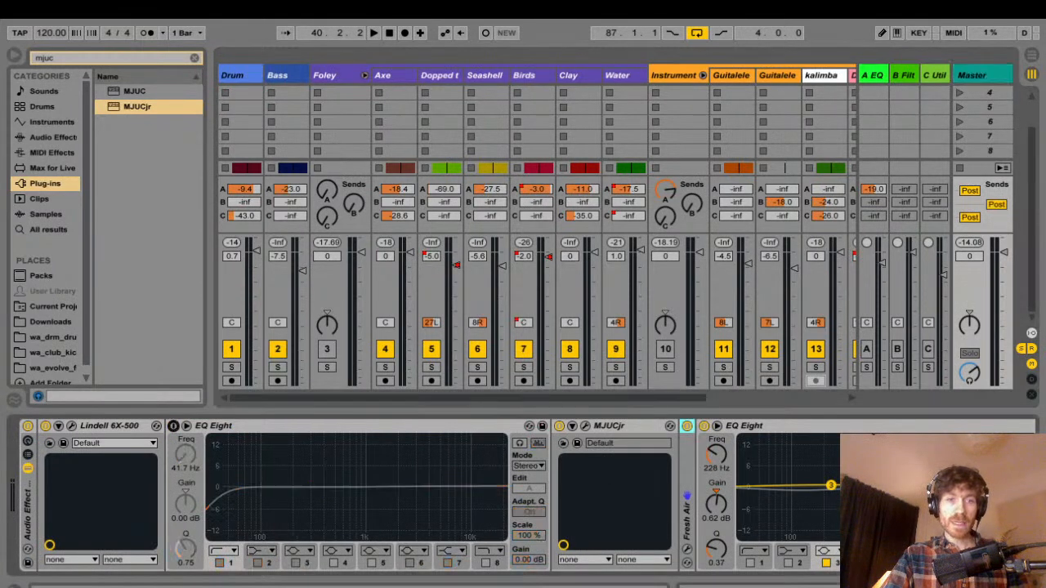
click(558, 426)
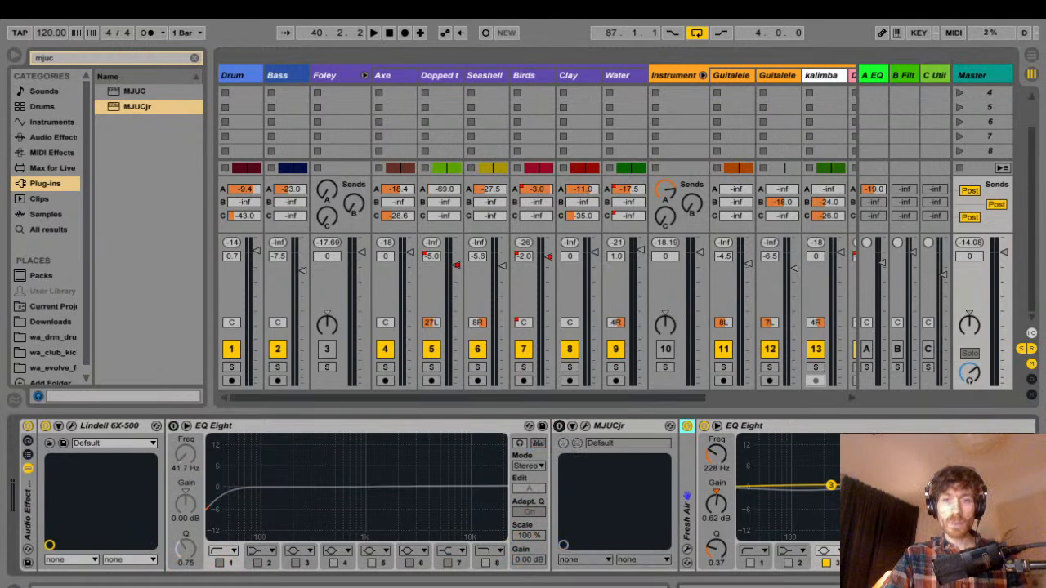
click(687, 426)
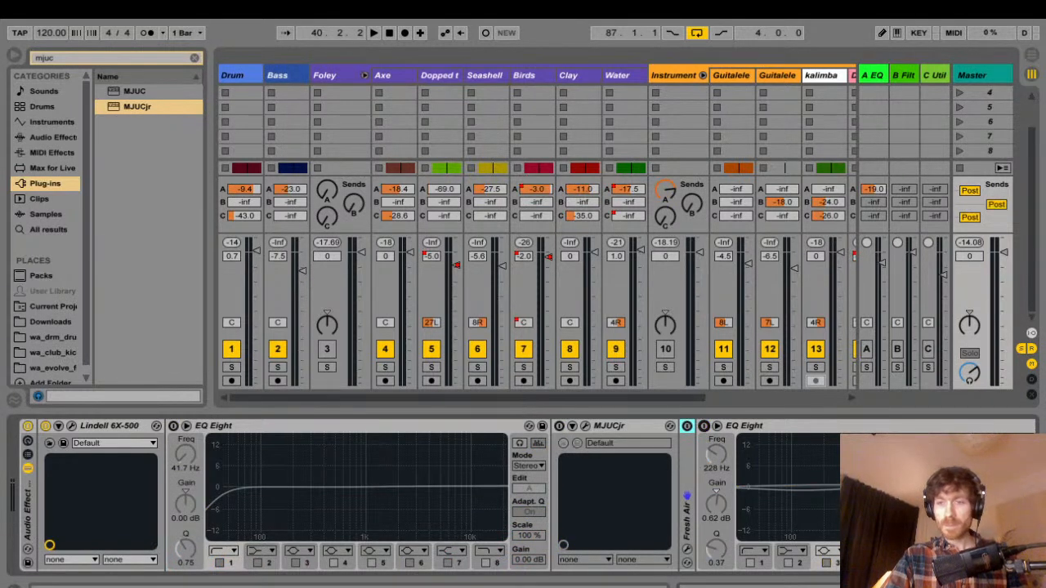
scroll(523, 495, right, 5)
scroll(523, 495, right, 1)
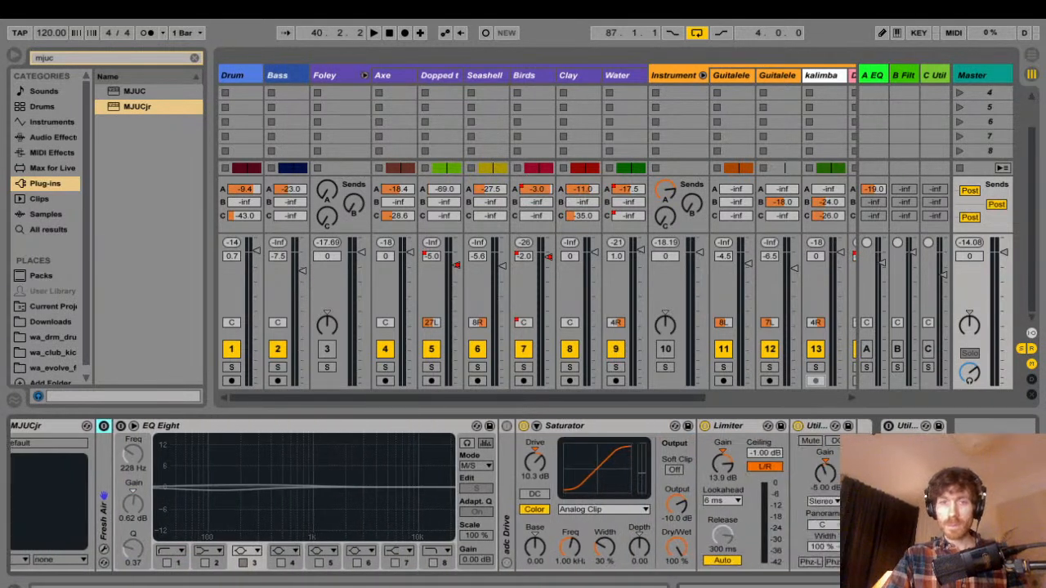
click(523, 426)
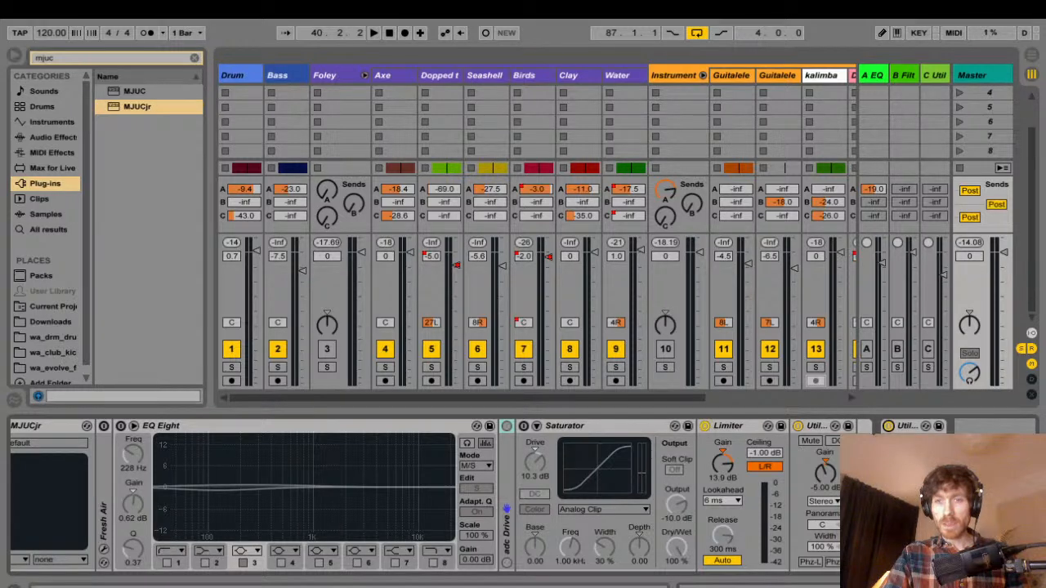
click(705, 426)
click(798, 425)
click(889, 426)
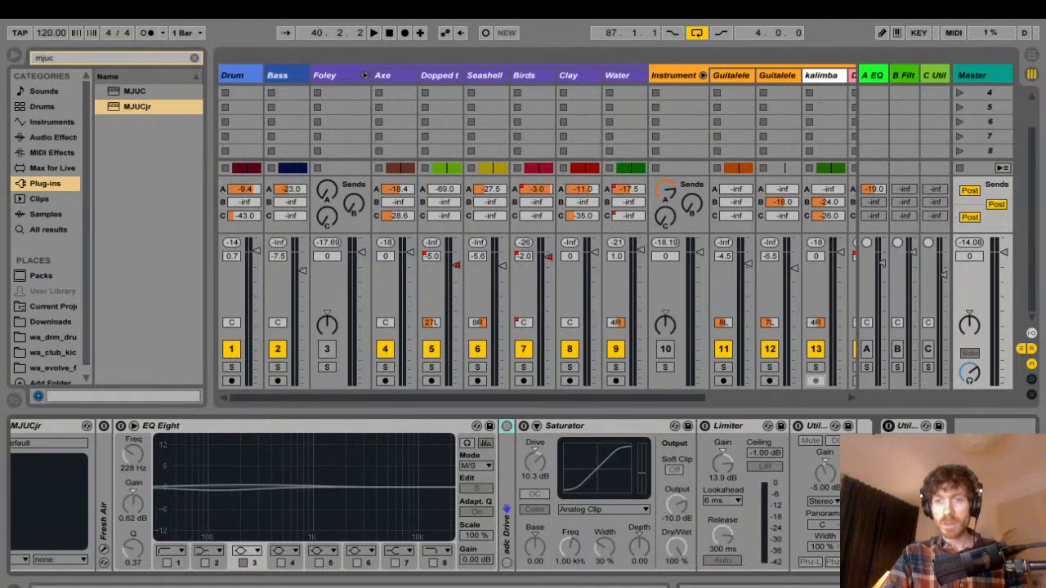
- Play the song from bar 17 to check the Master's Lindell 6X-500, and turn the first Master EQ Eight back on
scroll(523, 495, left, 10)
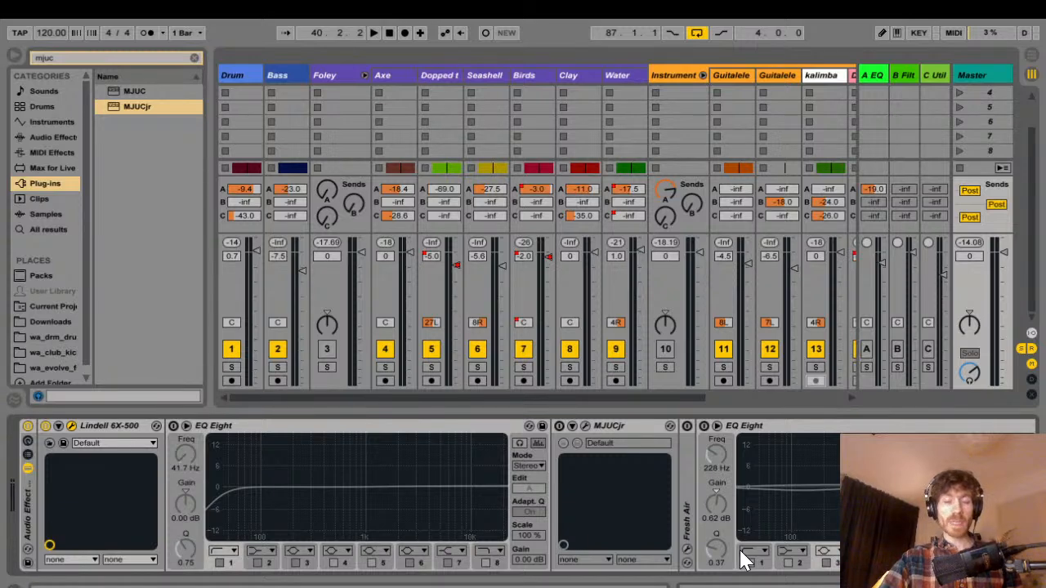
key(space)
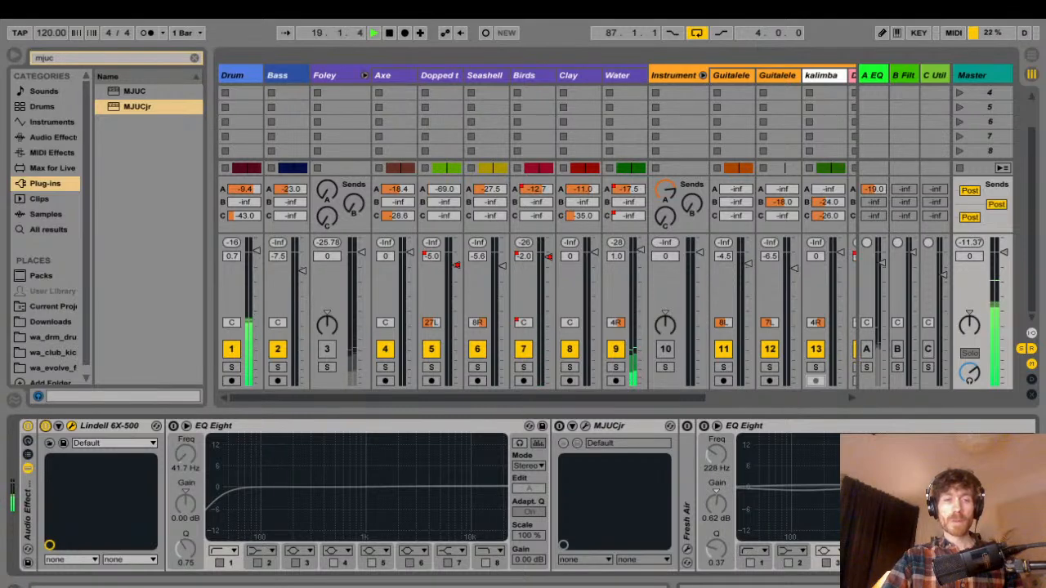
click(46, 426)
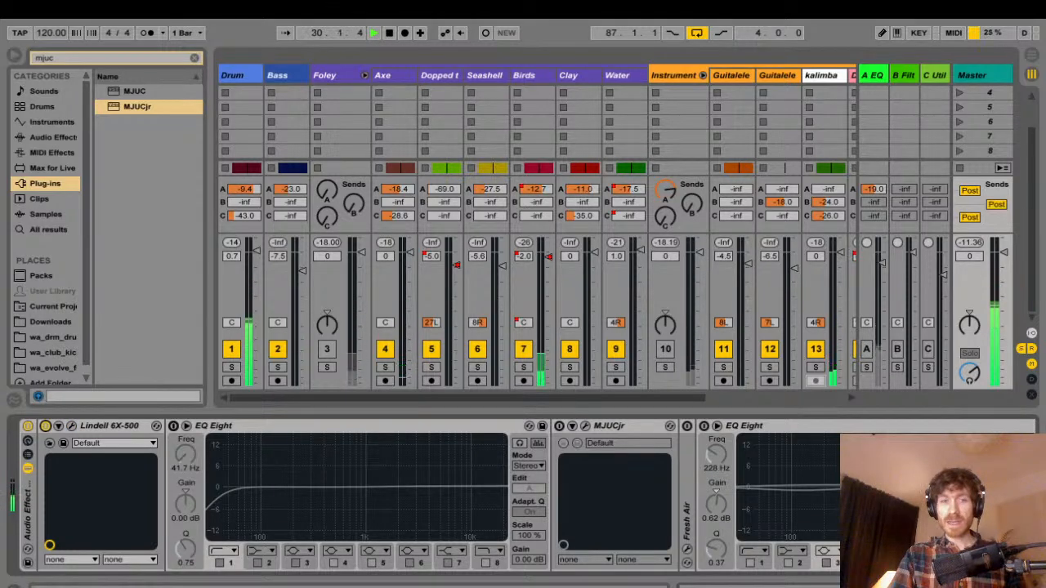
click(173, 426)
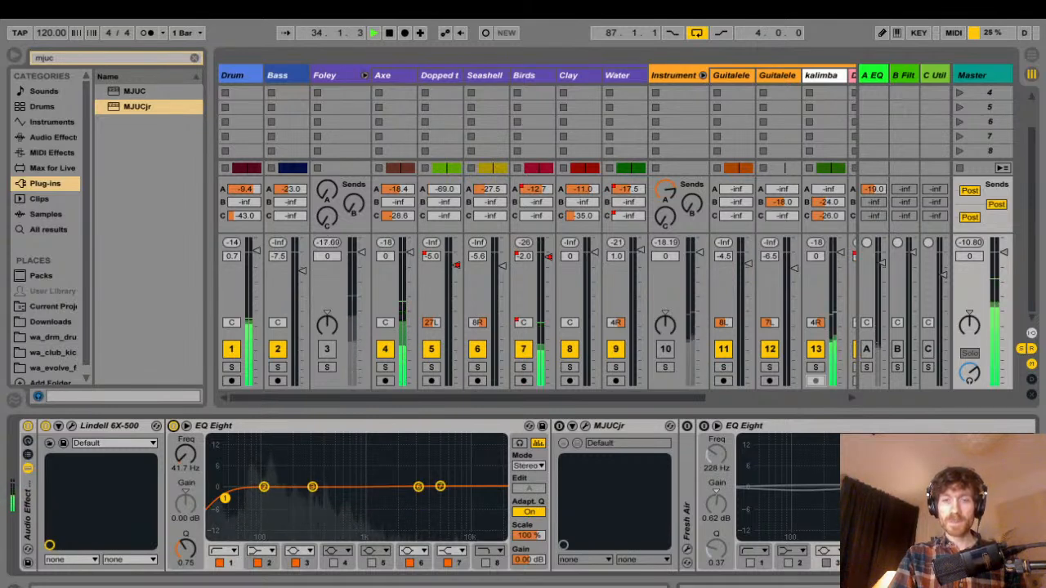
- Turn the Master's MJUCjr back on, compare it bypassed and active during playback, and stop with it enabled
click(630, 426)
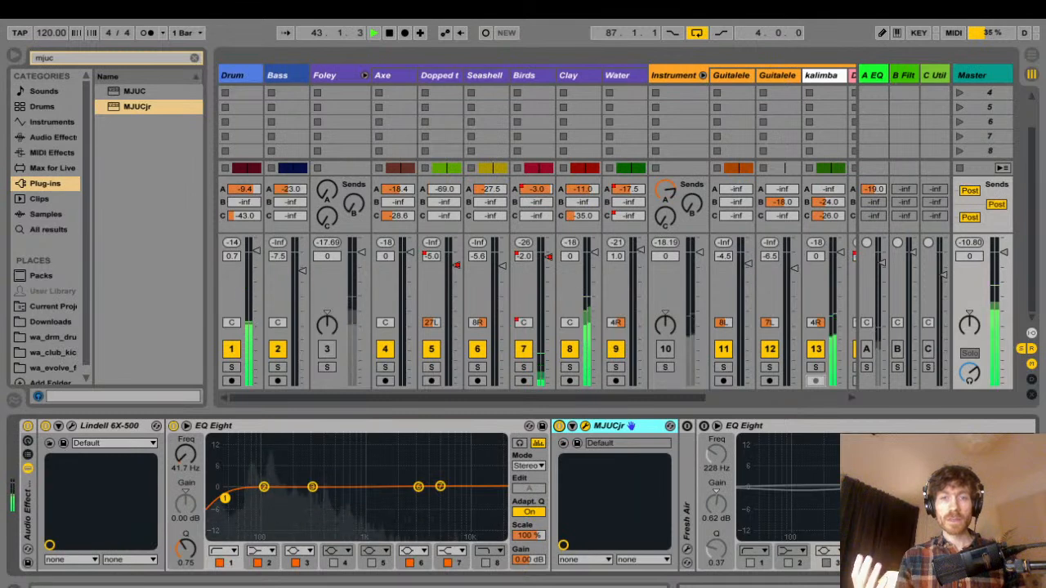
click(558, 425)
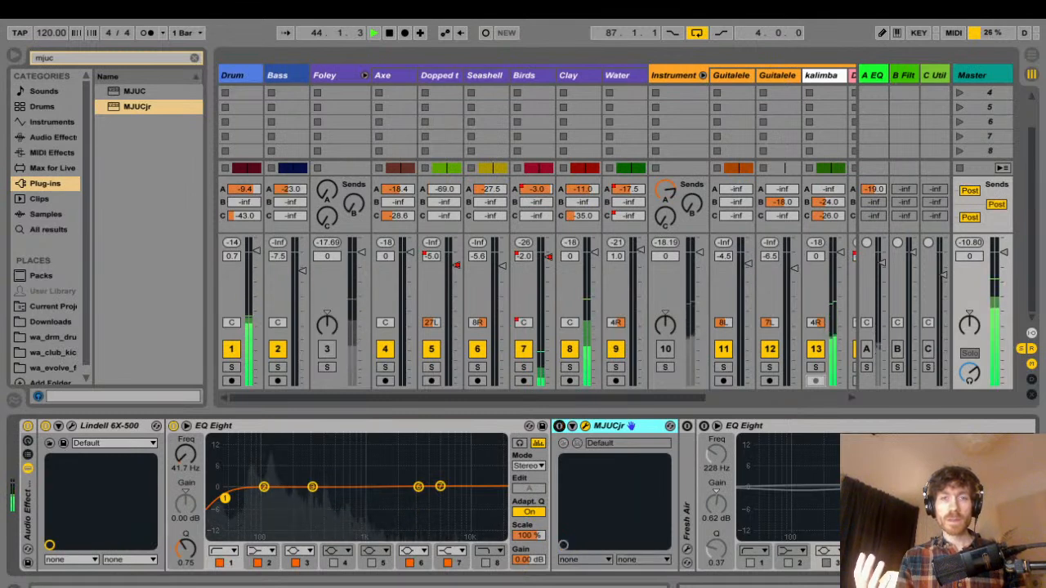
click(558, 426)
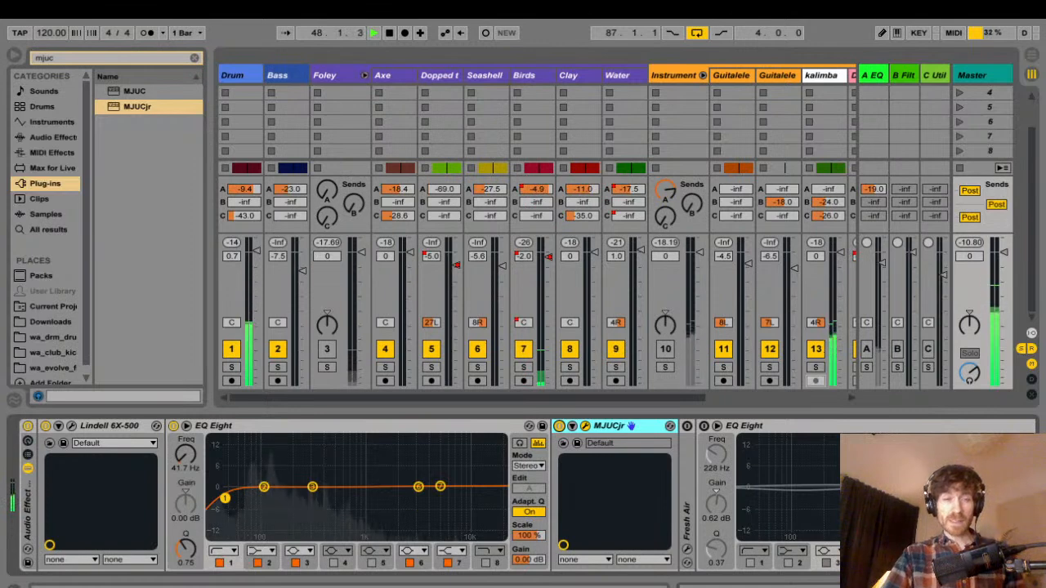
key(space)
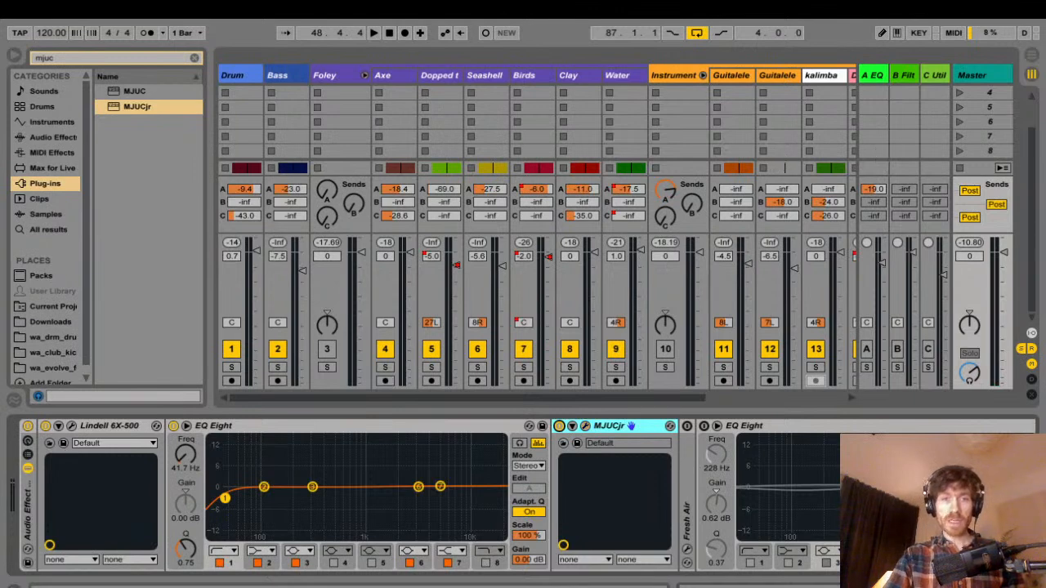
- Point out the Master's EQ Eight, Lindell 6X-500 and MJUCjr, and show the Drum track's device chain
click(238, 425)
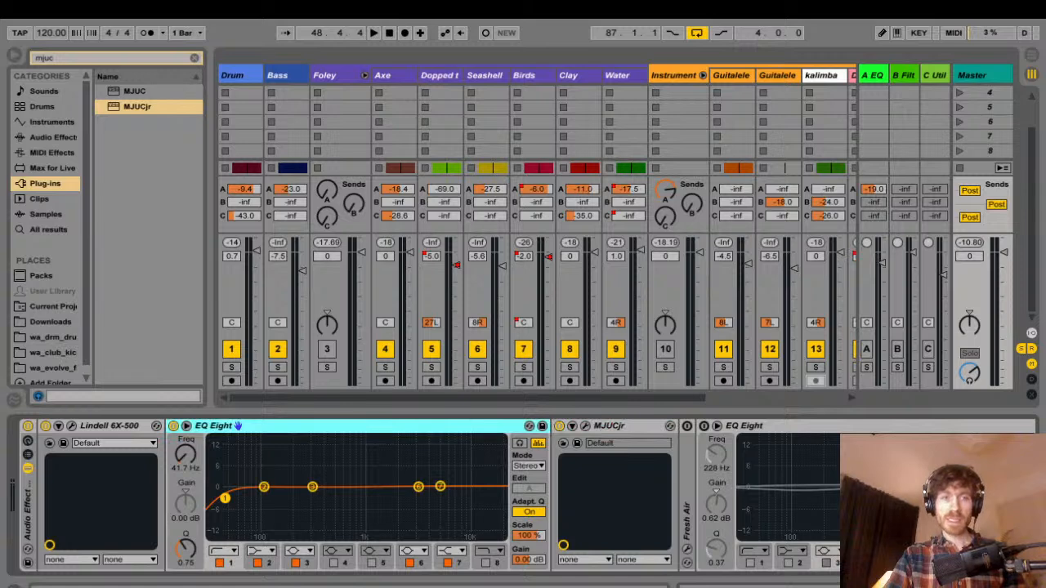
click(143, 426)
shift+click(625, 426)
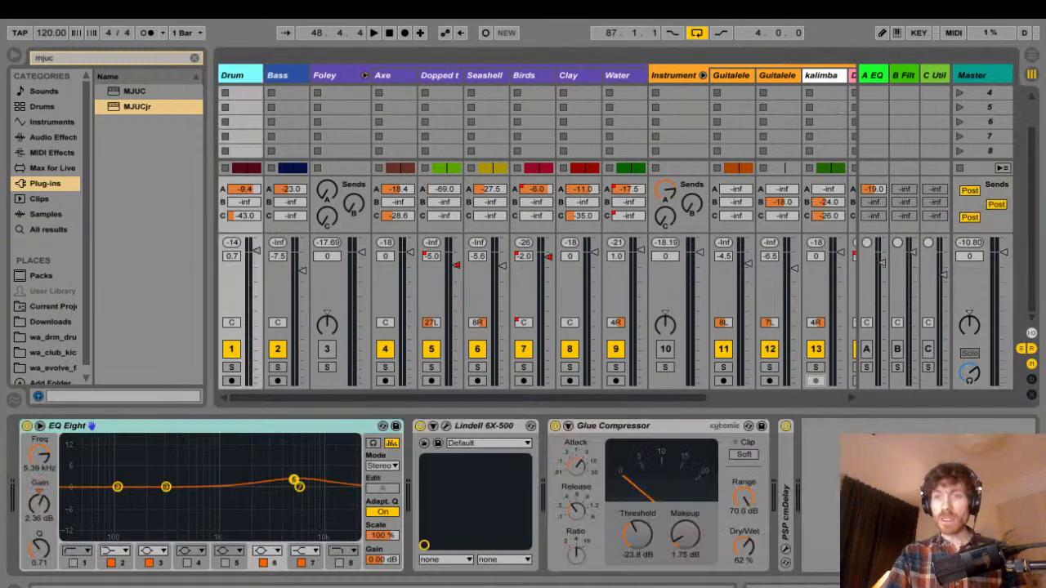
- Play from bar 17, turn on return track A, and show its device chain with the EQ Eight selected
key(space)
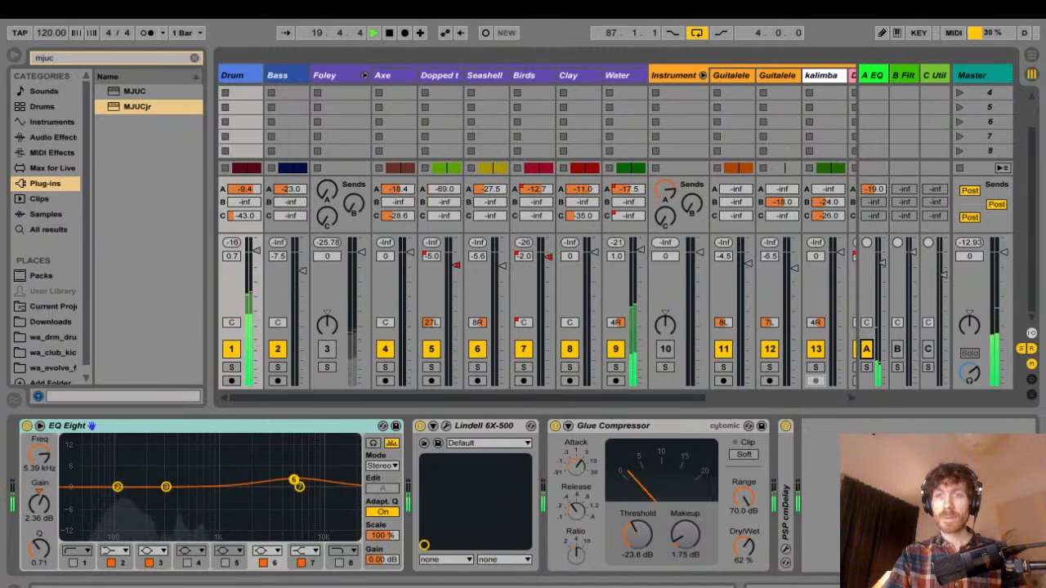
click(872, 75)
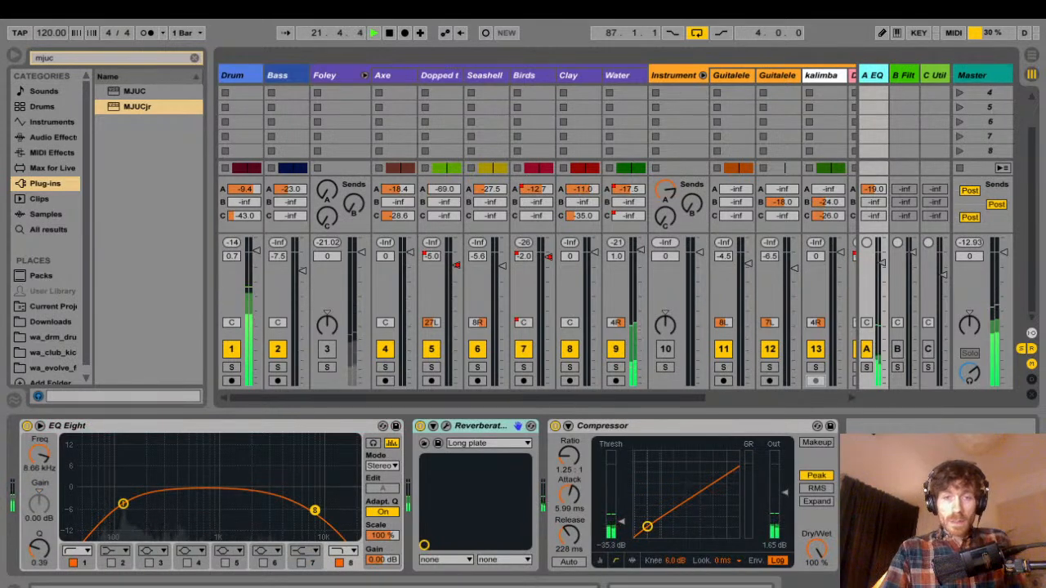
key(space)
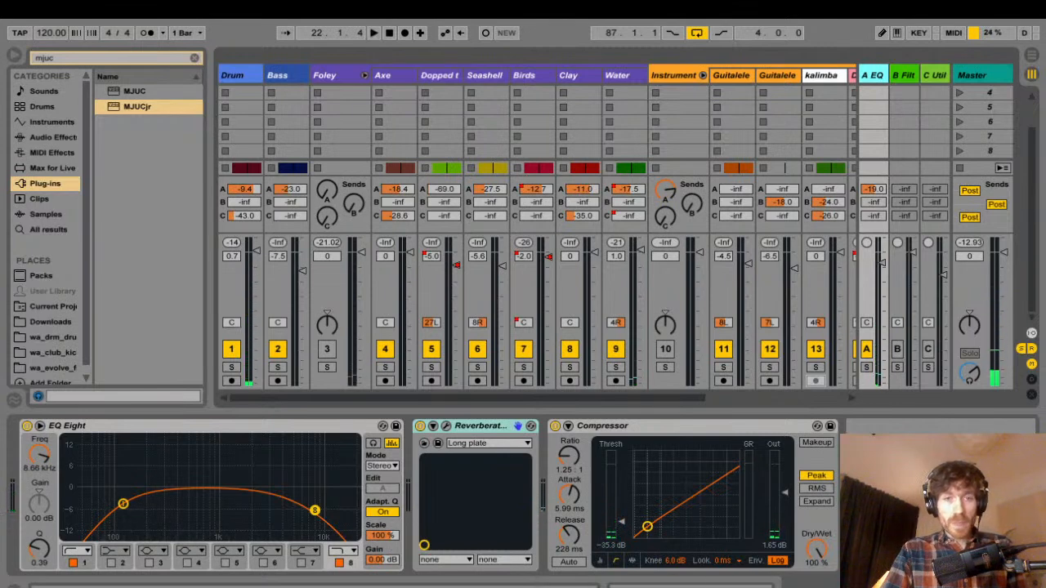
click(90, 426)
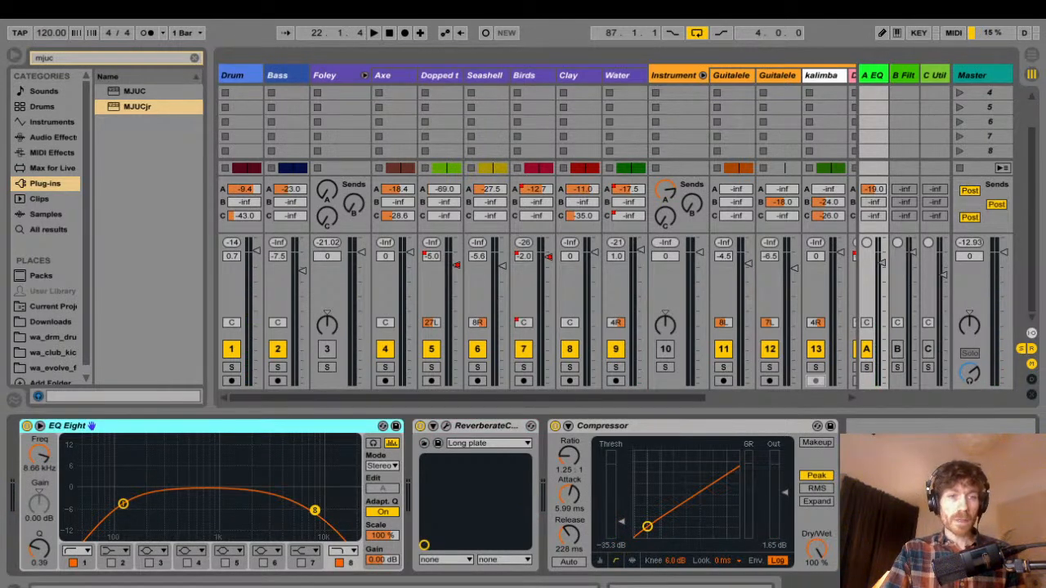
key(Escape)
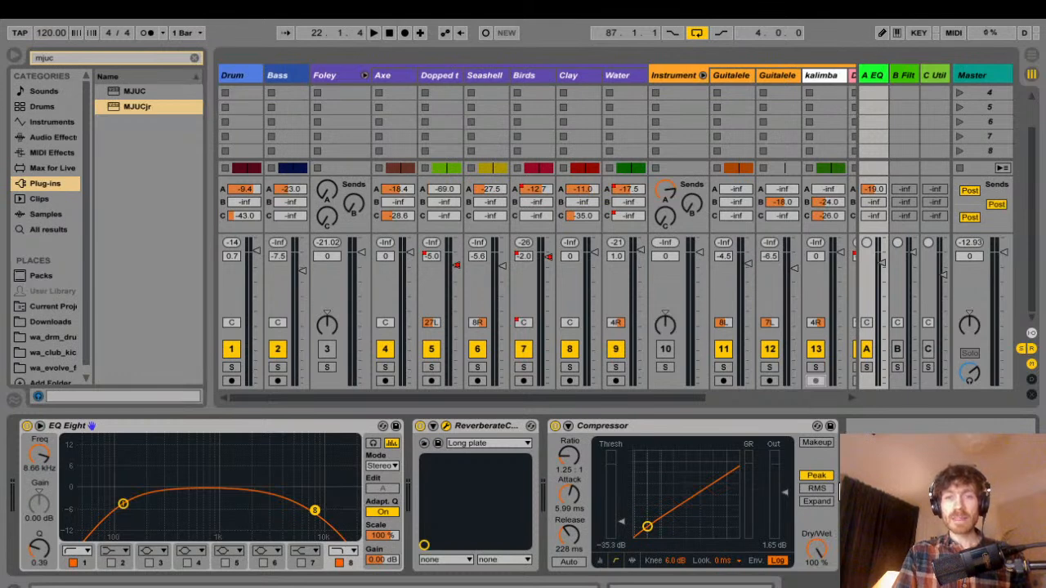
- Audition return track A soloed and in the full mix from bar 17, and select its Compressor
key(space)
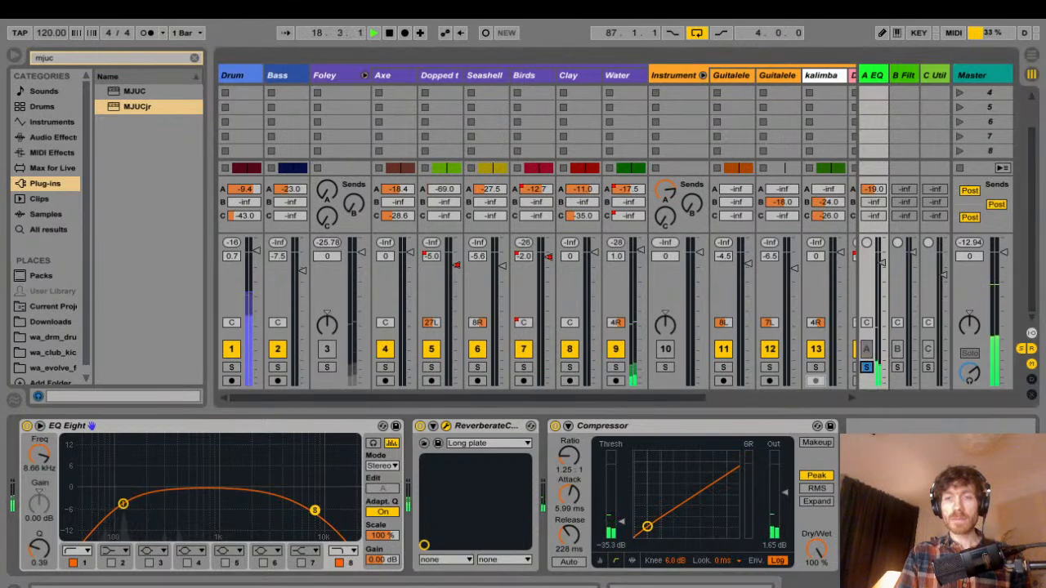
click(866, 367)
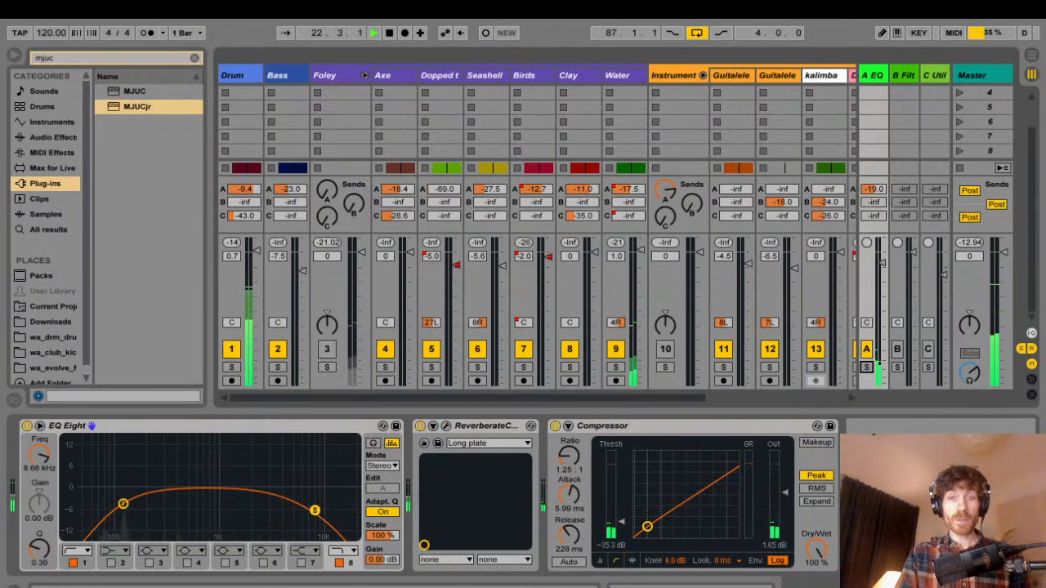
key(space)
click(686, 425)
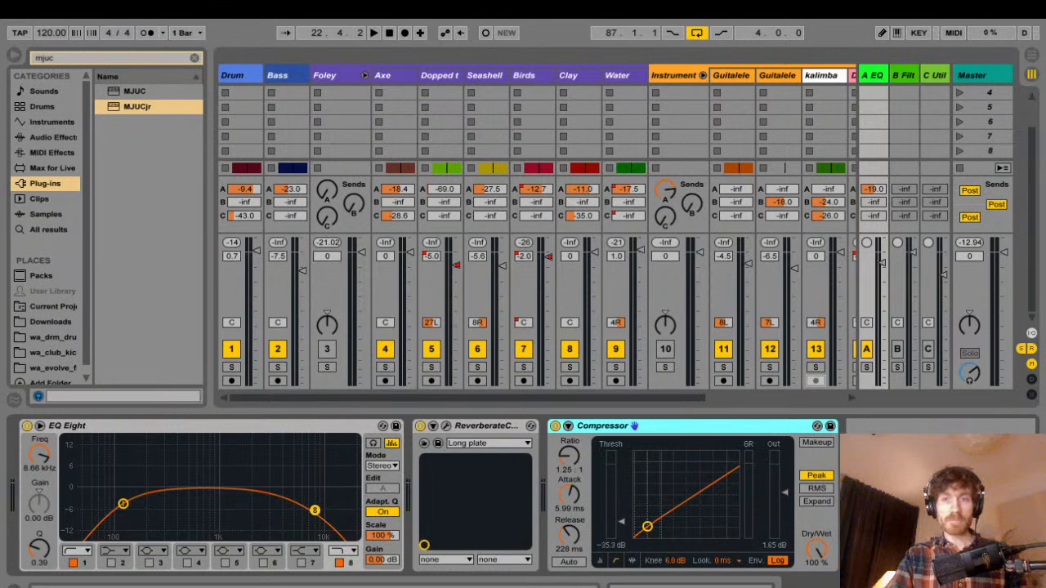
- Turn on return track C, briefly toggle its solo, and show its Utility, EQ Eight and Reverb chain
click(927, 348)
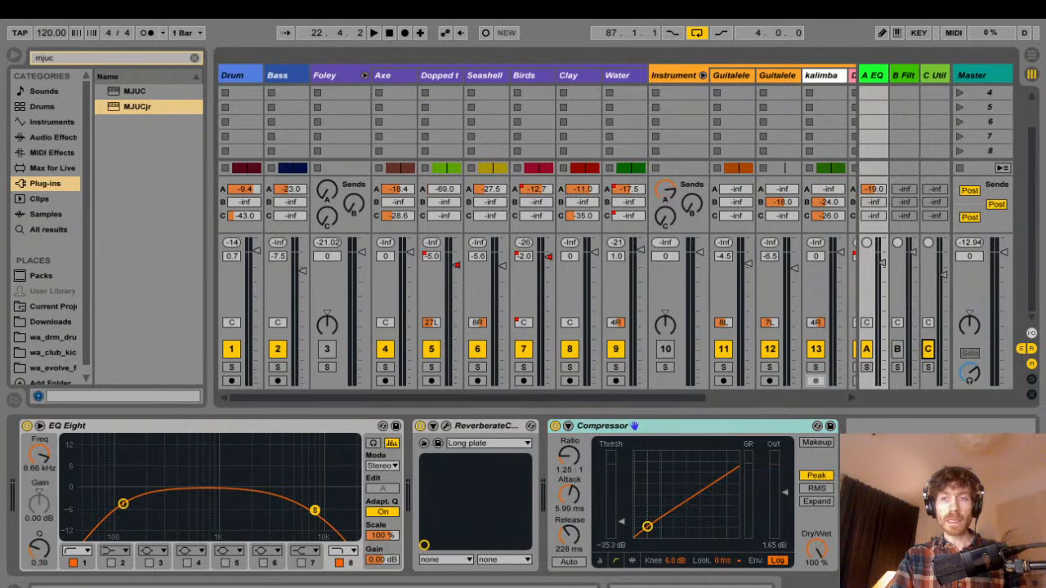
click(927, 367)
click(927, 367)
click(934, 75)
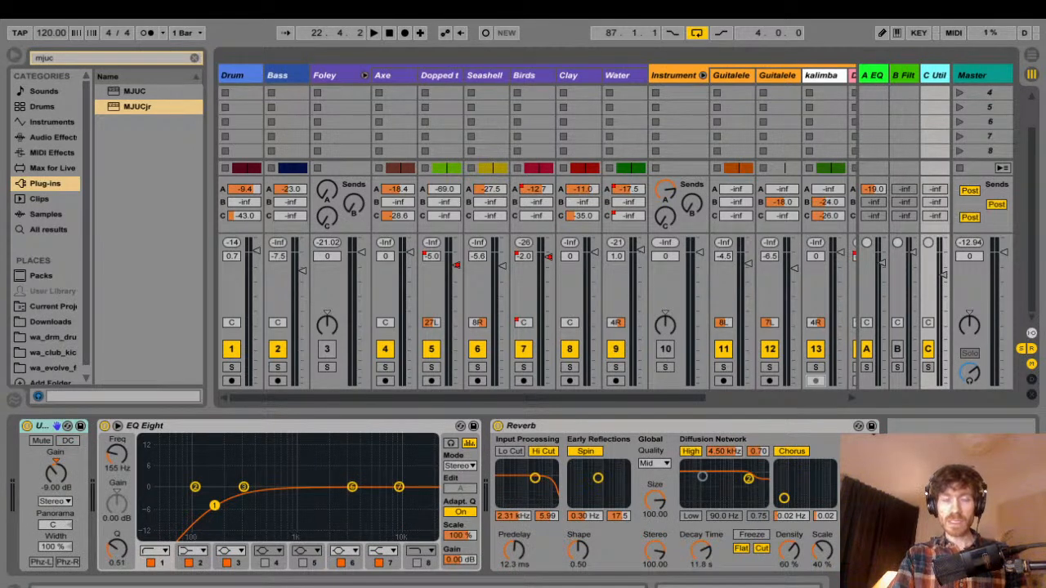
- Audition return track C's reverb from bar 17 in the mix and soloed, raising its volume slightly, and stop unsoloed
key(space)
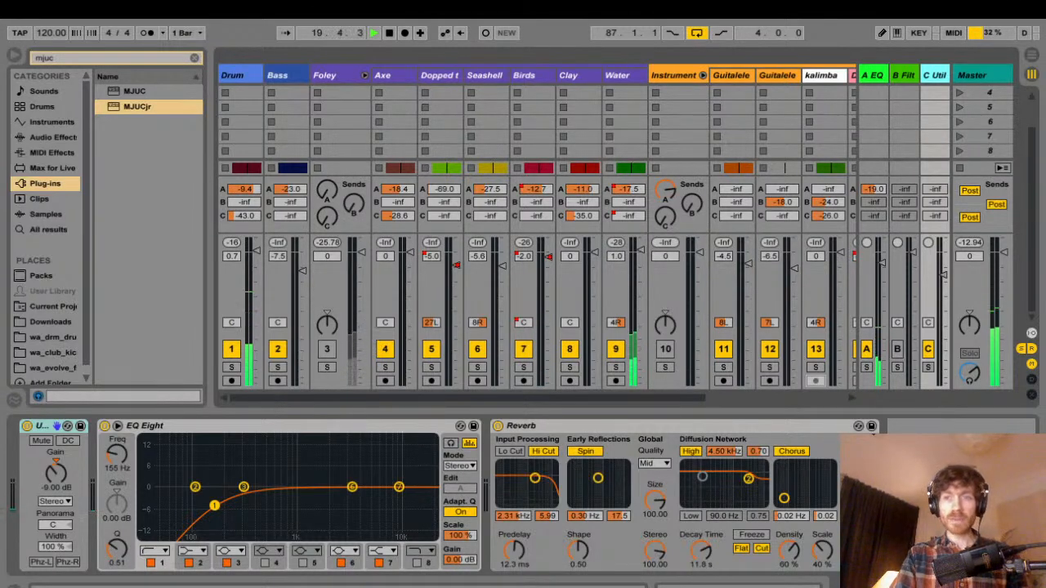
click(928, 368)
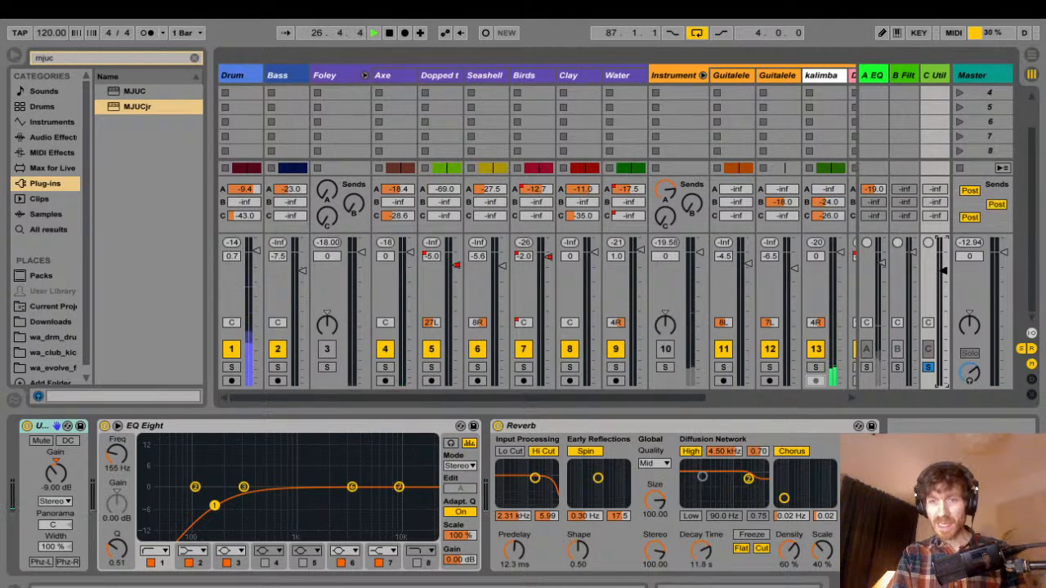
click(929, 368)
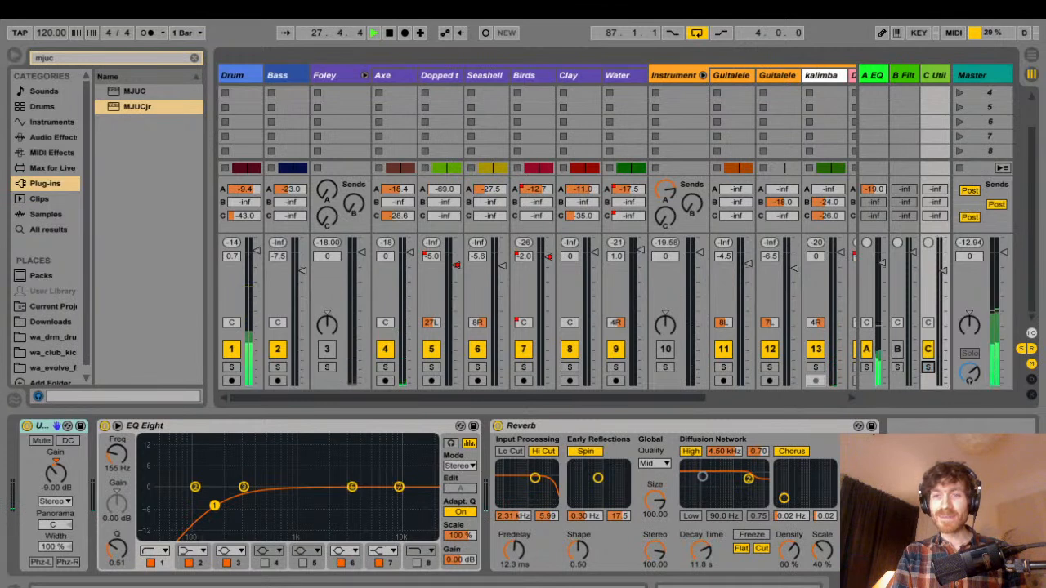
key(space)
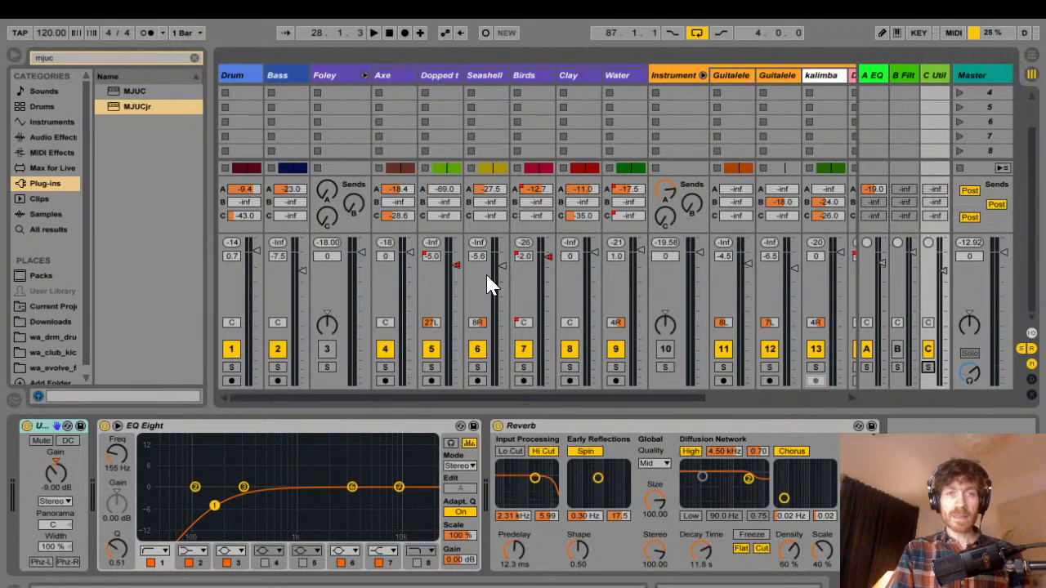
- Examine the device chains of the Foley group's tracks from Axe through Water, and return to the Foley group
click(511, 121)
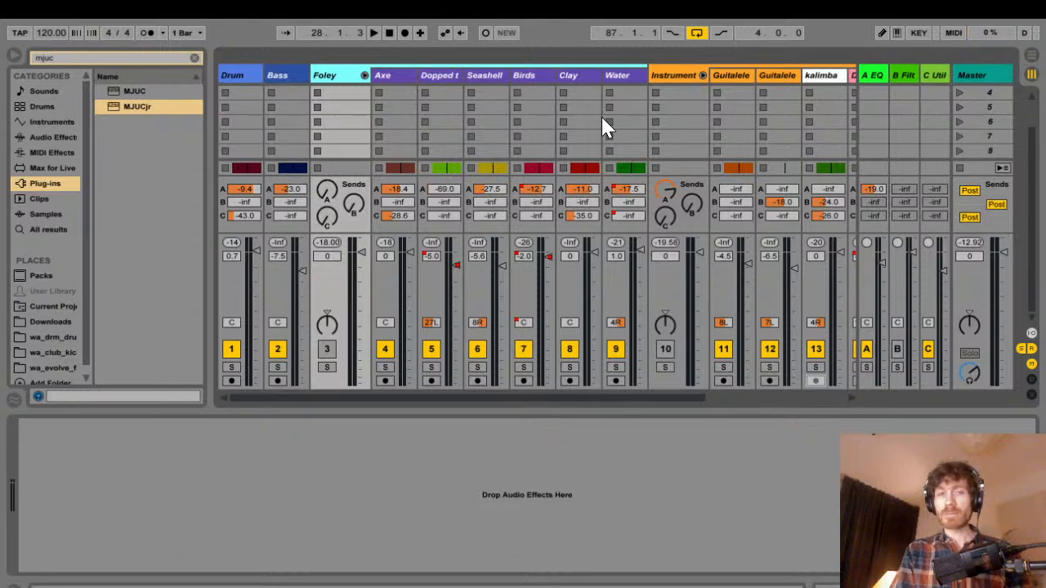
key(Right)
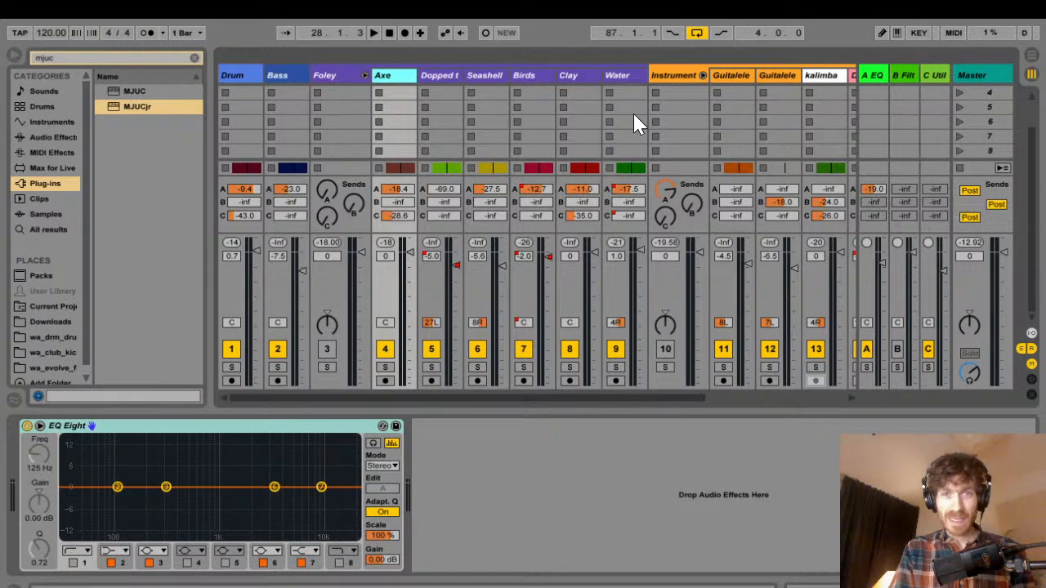
key(Right)
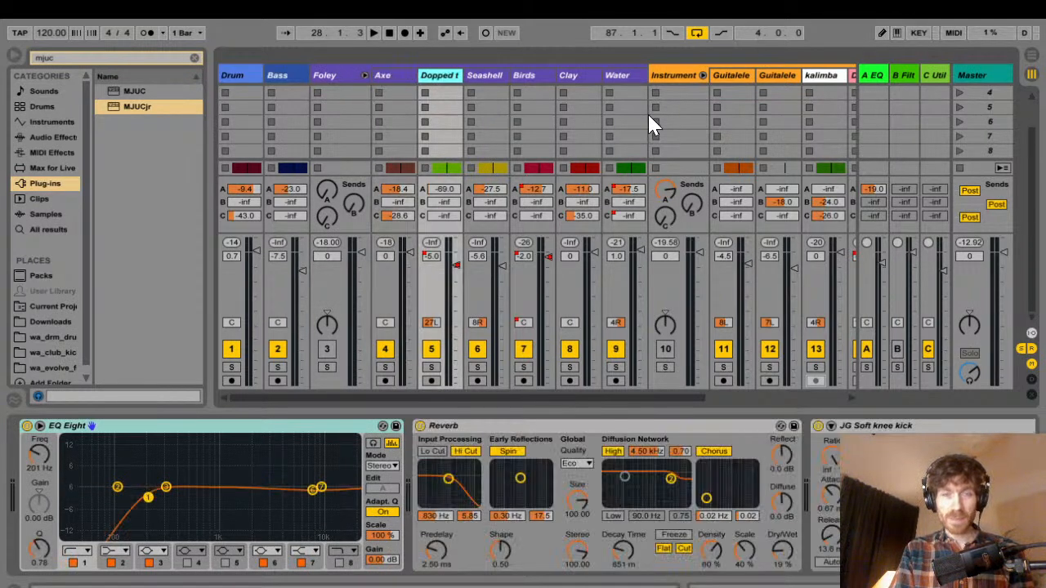
key(Right)
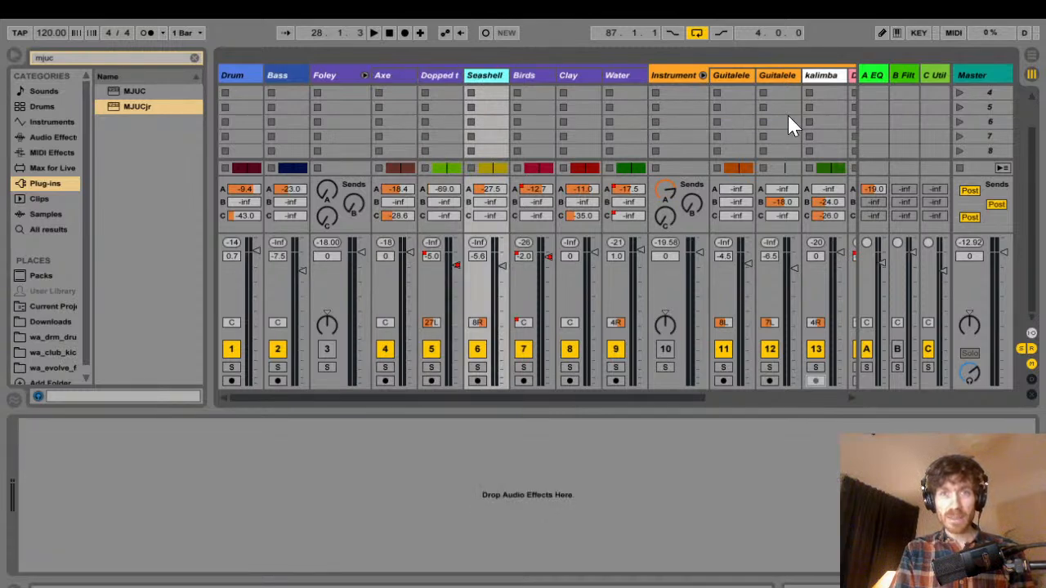
key(Right)
key(Right)
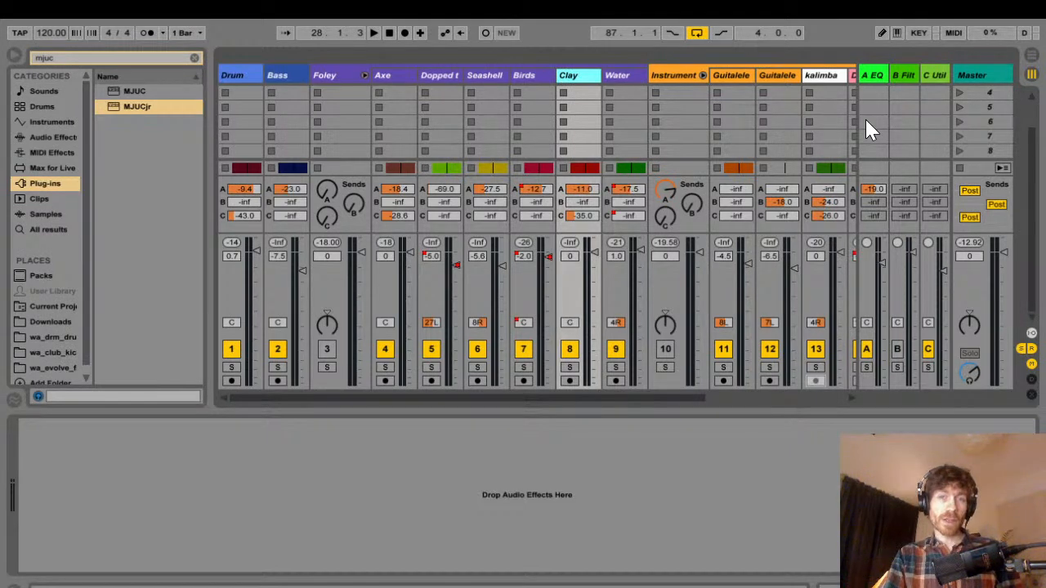
key(Right)
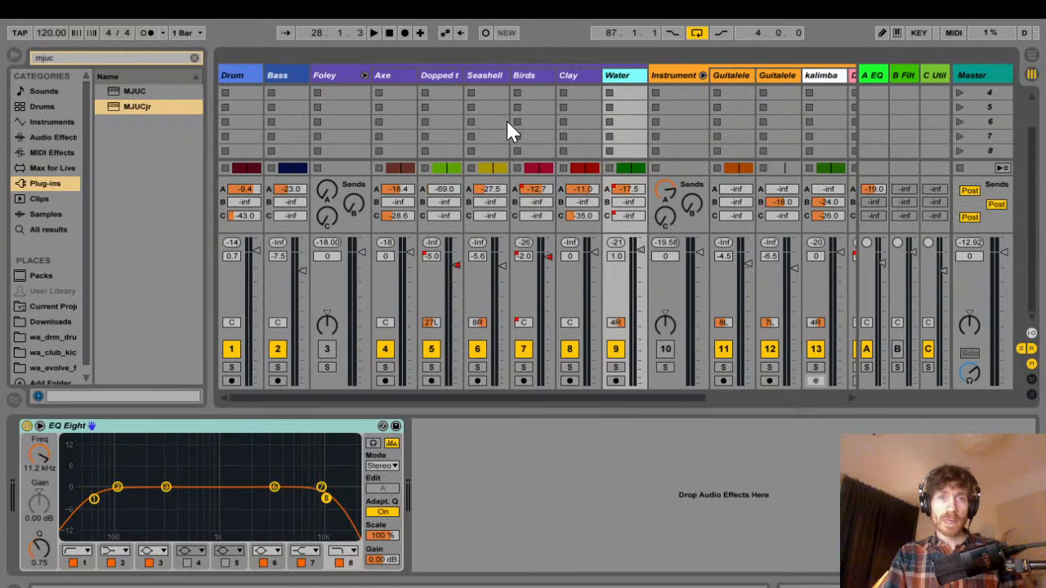
key(Left)
key(Left)
key(Left)
key(Left)
key(Left)
key(Left)
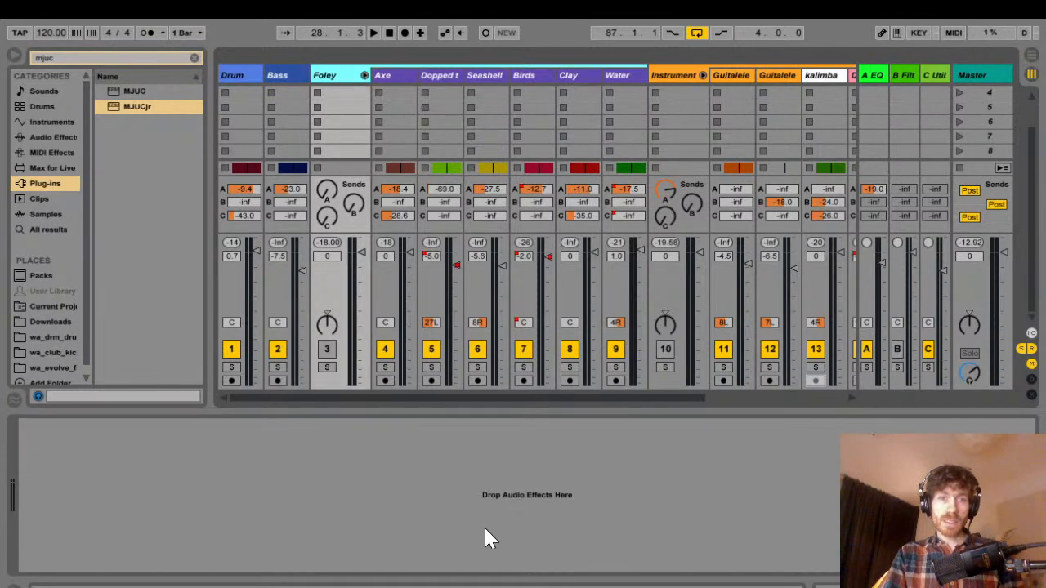
- Switch to Arrangement View and briefly play the song from bar 17
key(Tab)
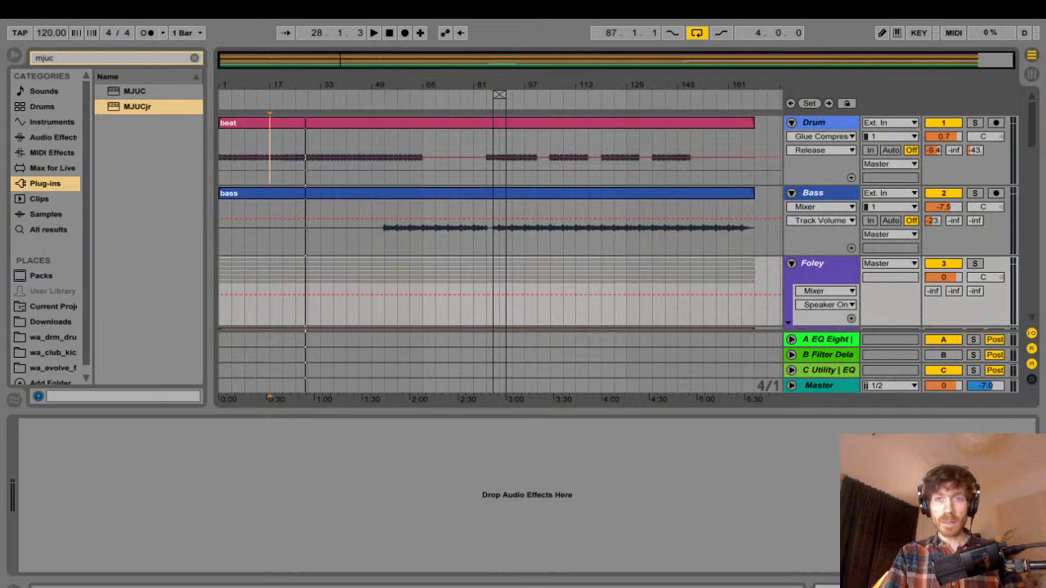
key(space)
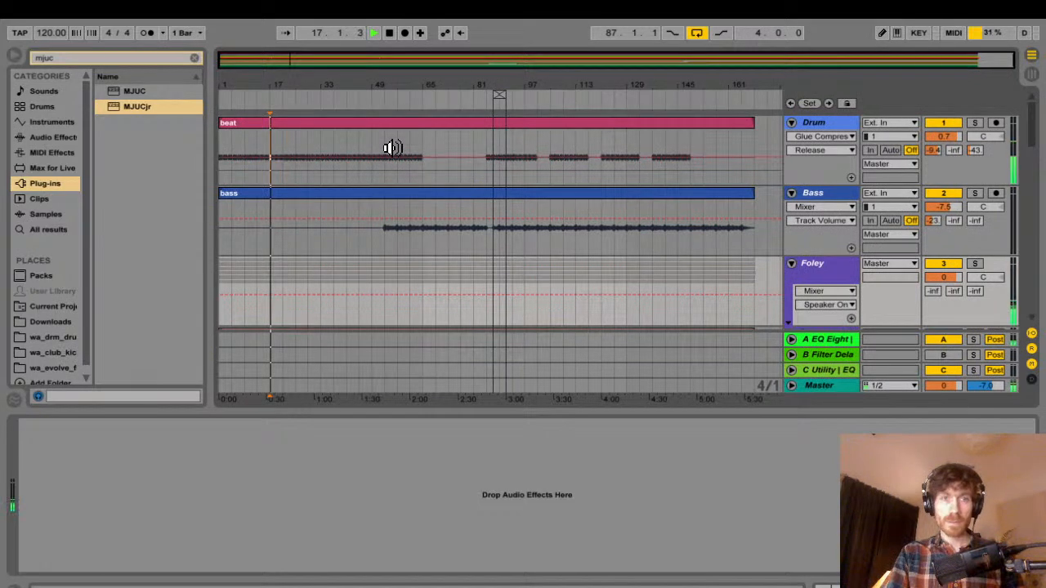
key(space)
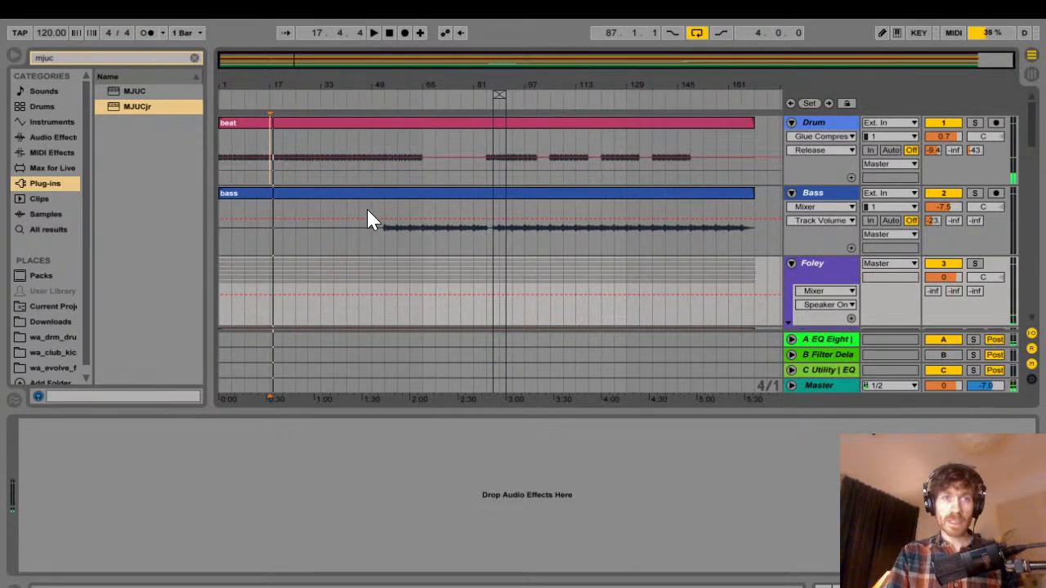
- Play the song from the beginning while looking over the Foley tracks' clips and automation in the arrangement
click(332, 233)
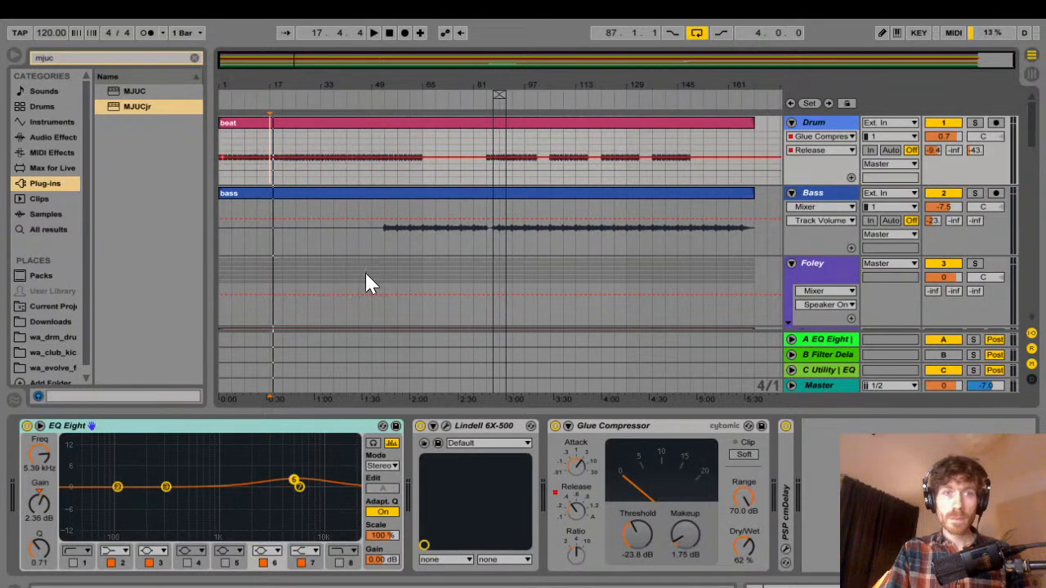
key(Left)
key(Left)
key(Home)
key(space)
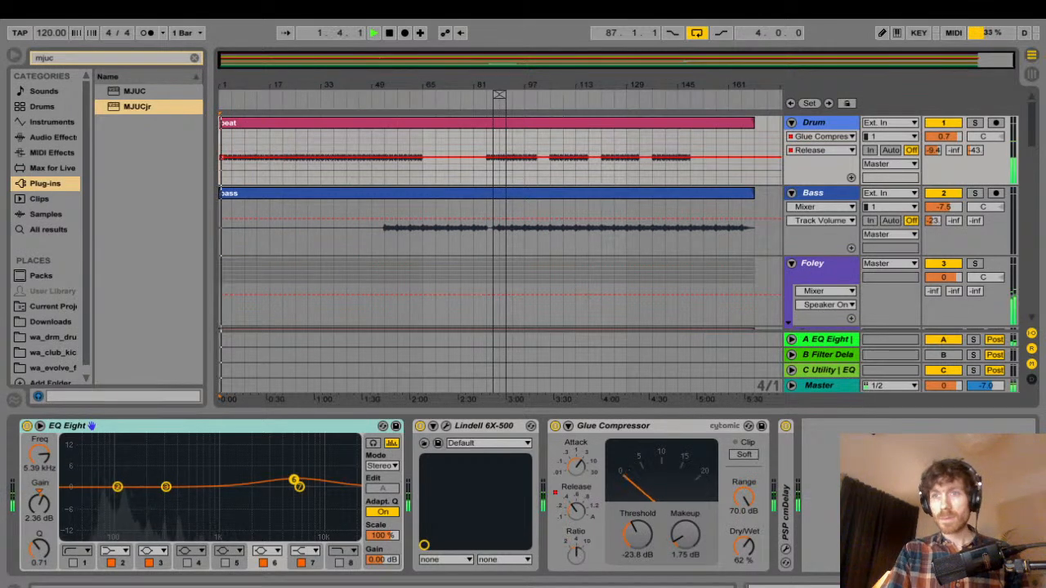
scroll(498, 221, down, 7)
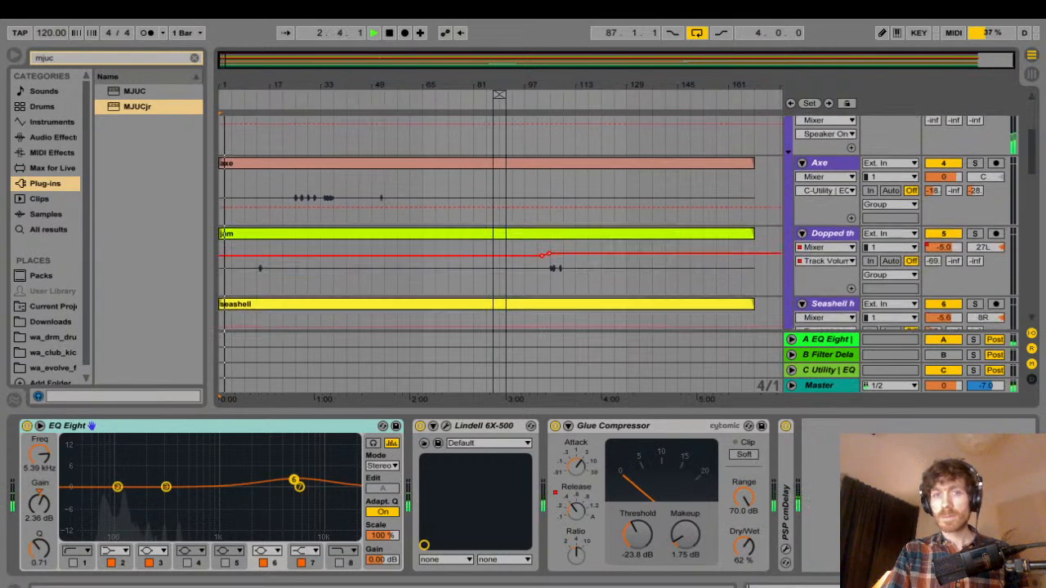
scroll(498, 245, down, 6)
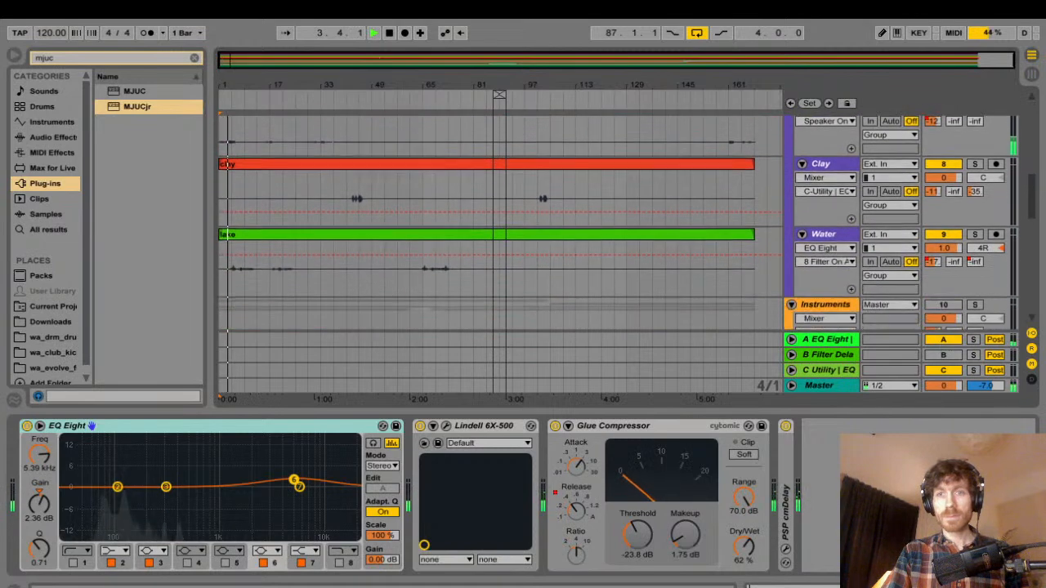
scroll(498, 245, up, 1)
scroll(498, 237, up, 6)
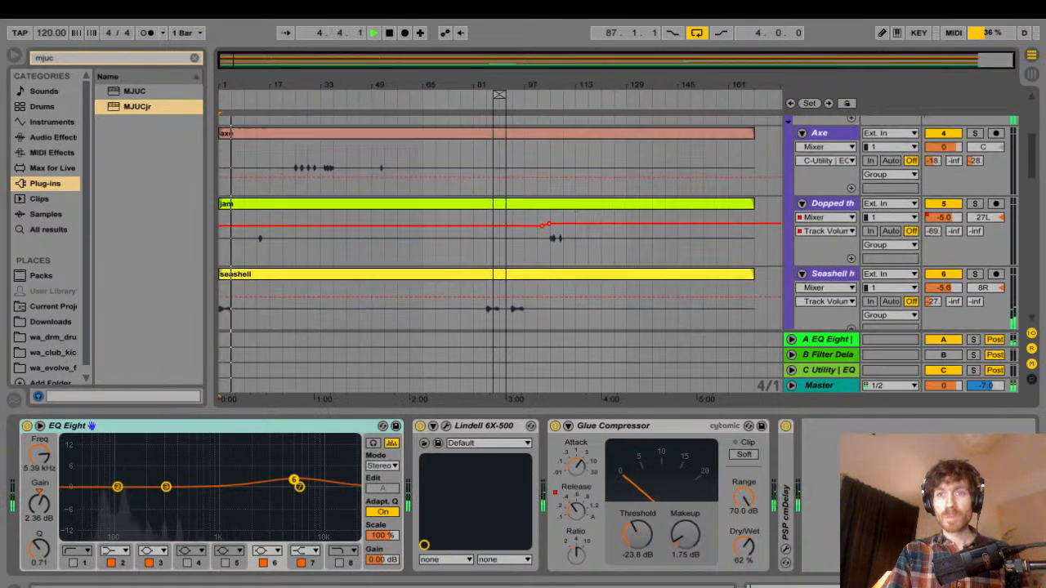
- Follow the song's playback past bar 17, moving from the arrangement's Foley tracks to the Birds track in Session View, and stop
scroll(499, 237, down, 2)
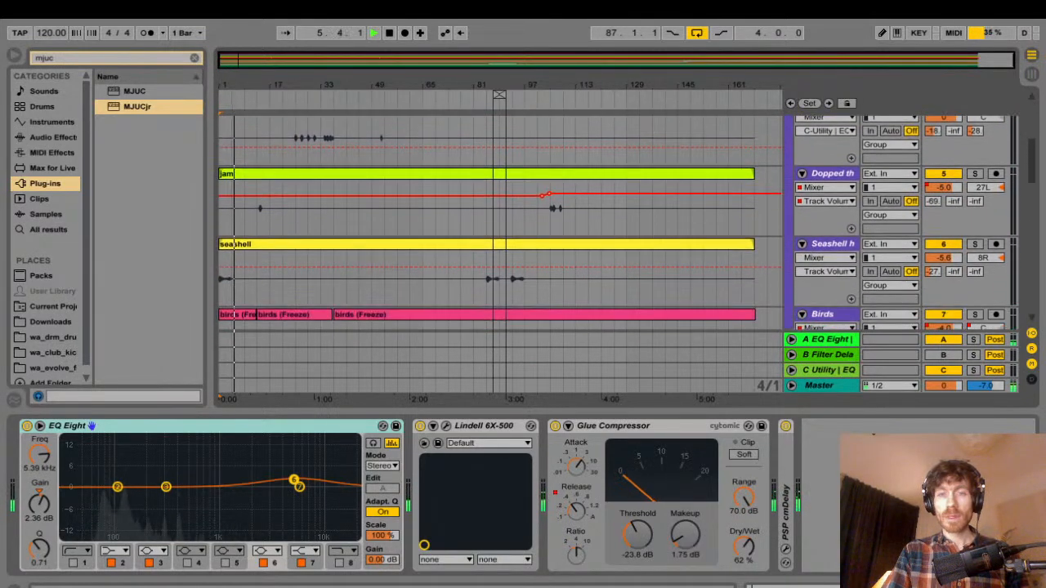
key(Tab)
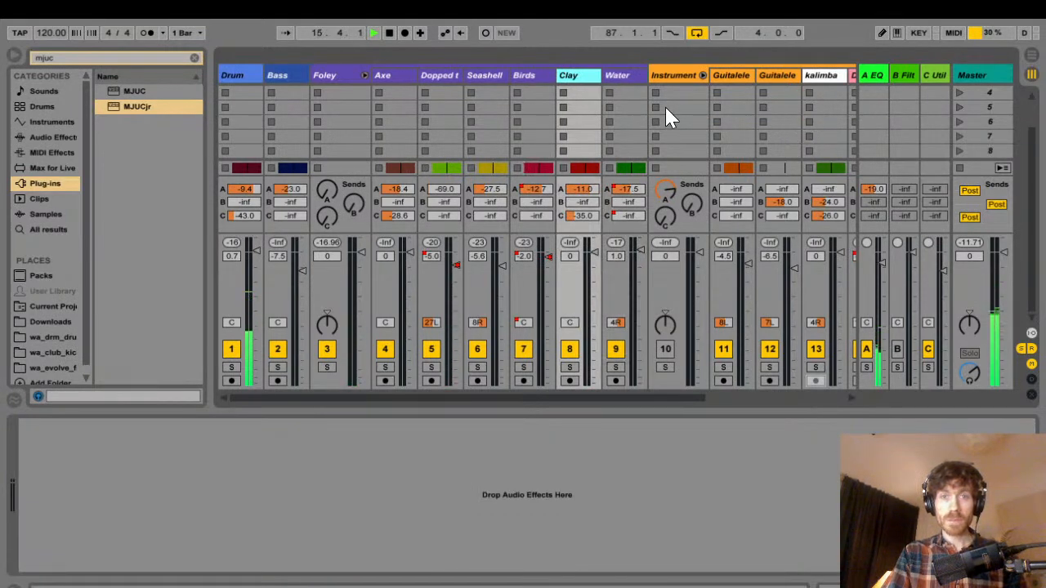
key(Left)
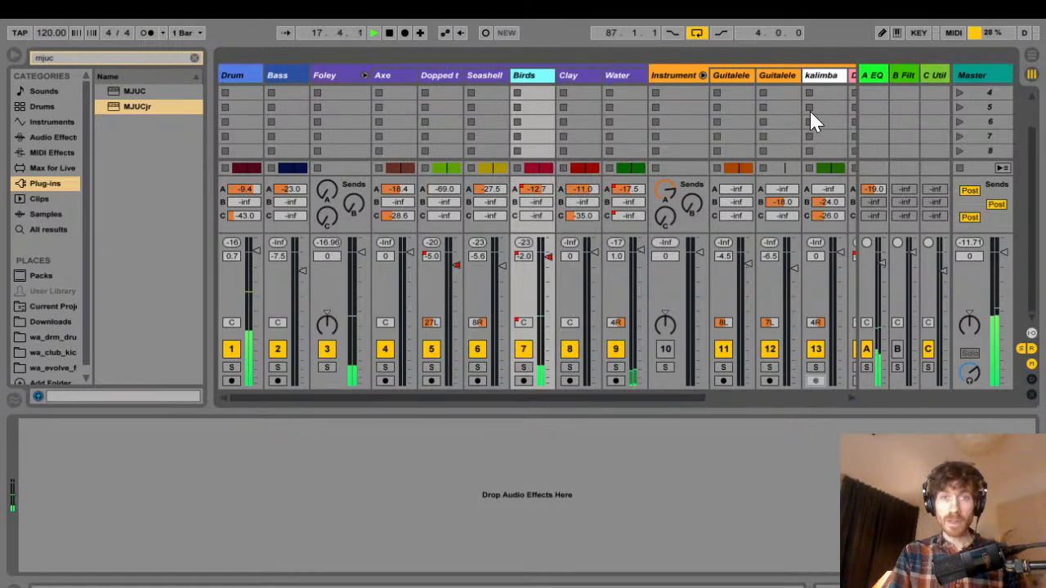
key(space)
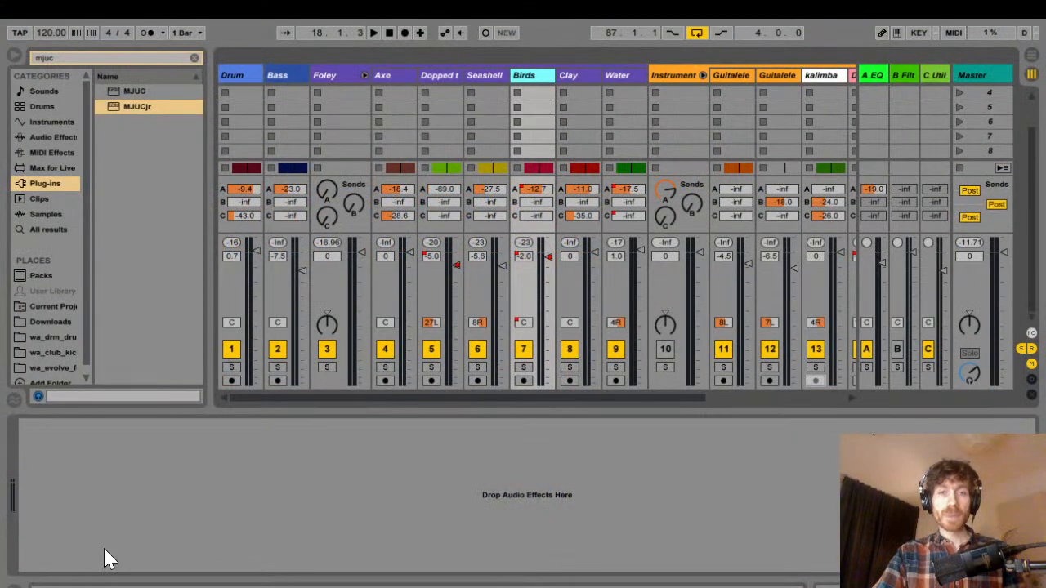
- Play the song from the beginning and audition the Birds track soloed and back in the full mix
key(space)
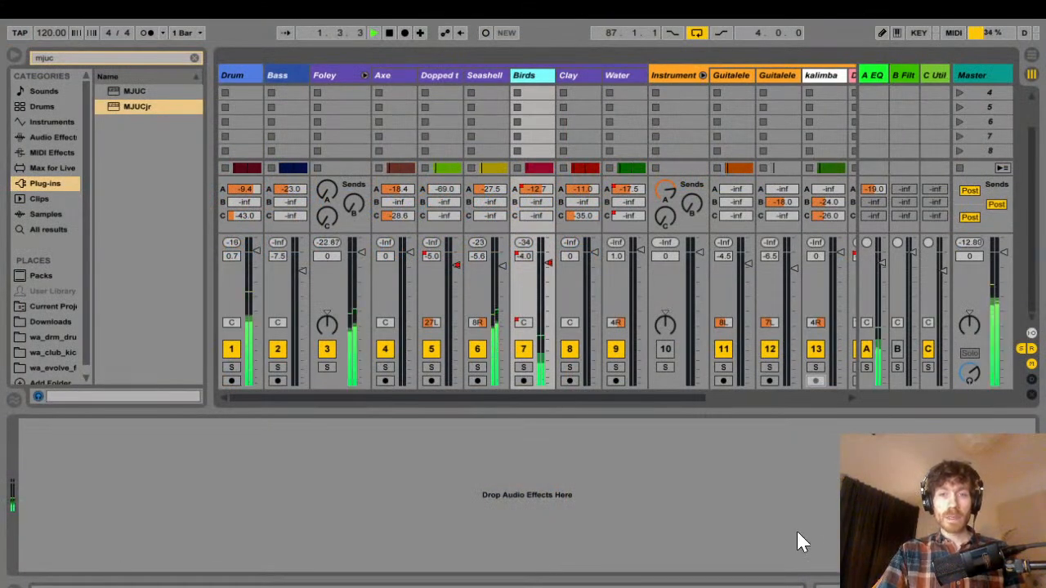
key(s)
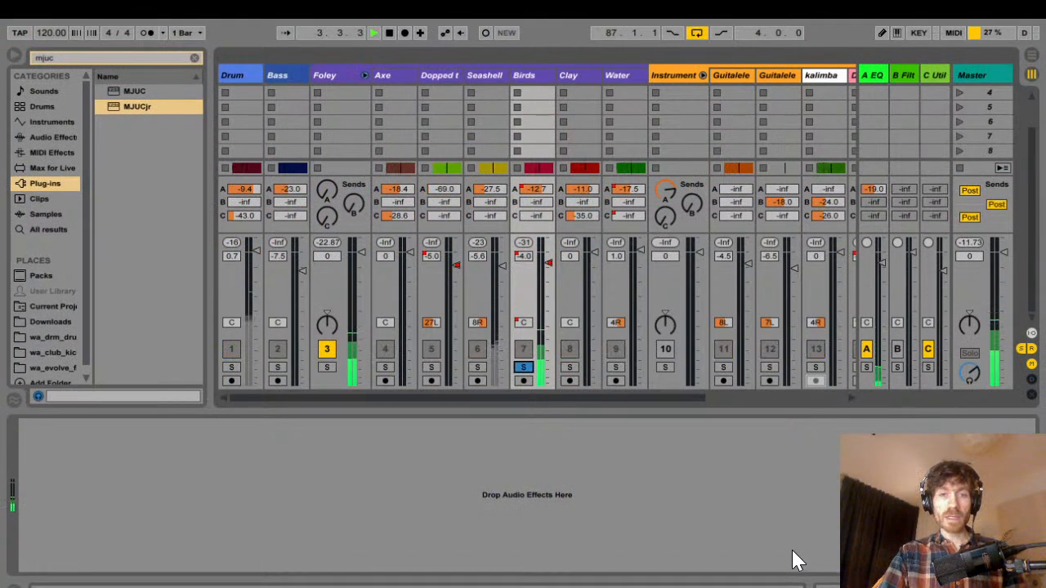
key(s)
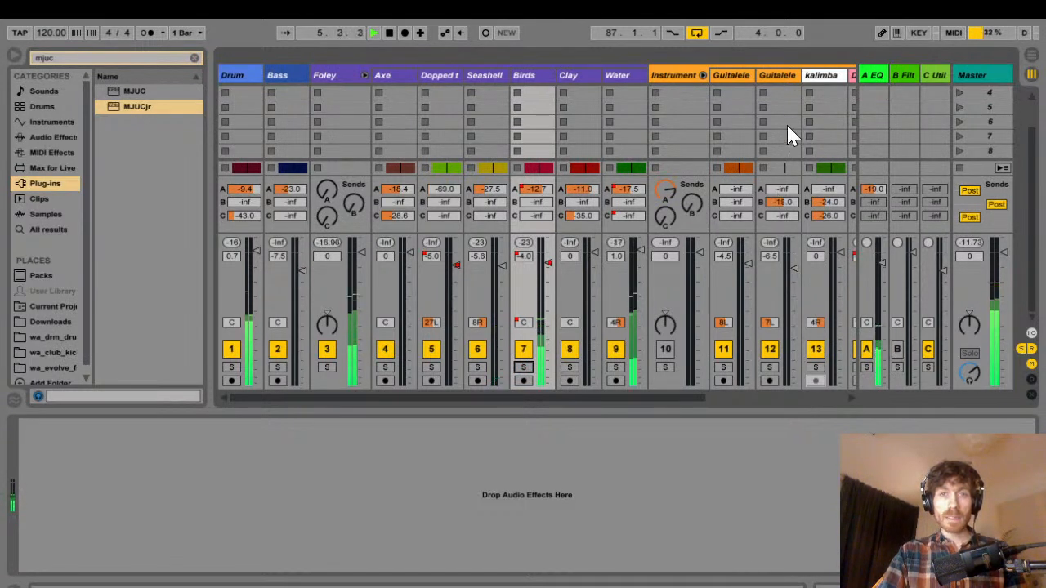
- Select the foley track holding the jam clip, locate its sound in Arrangement View, and play the mix from bar 14
key(Left)
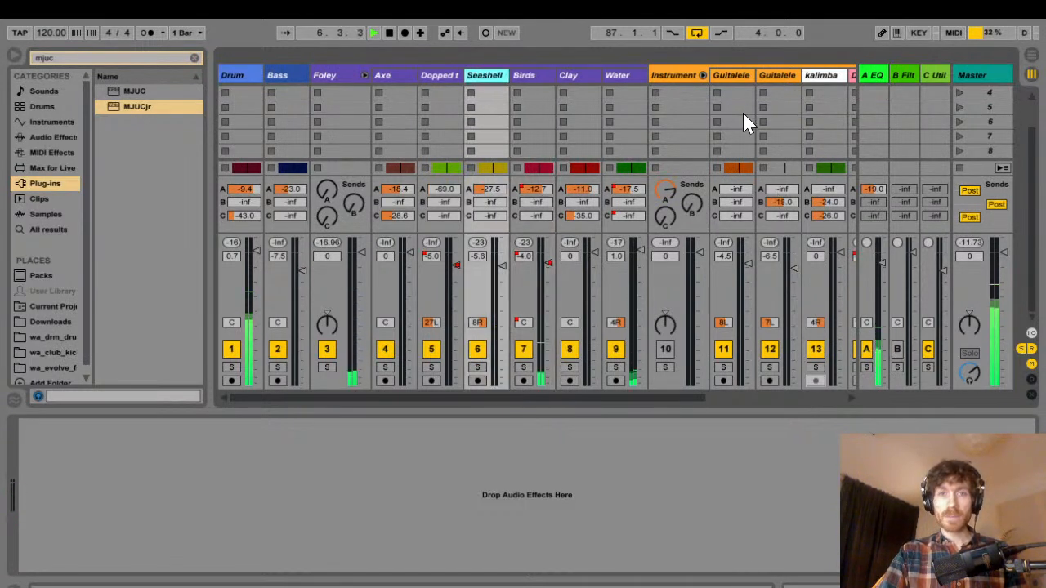
key(Left)
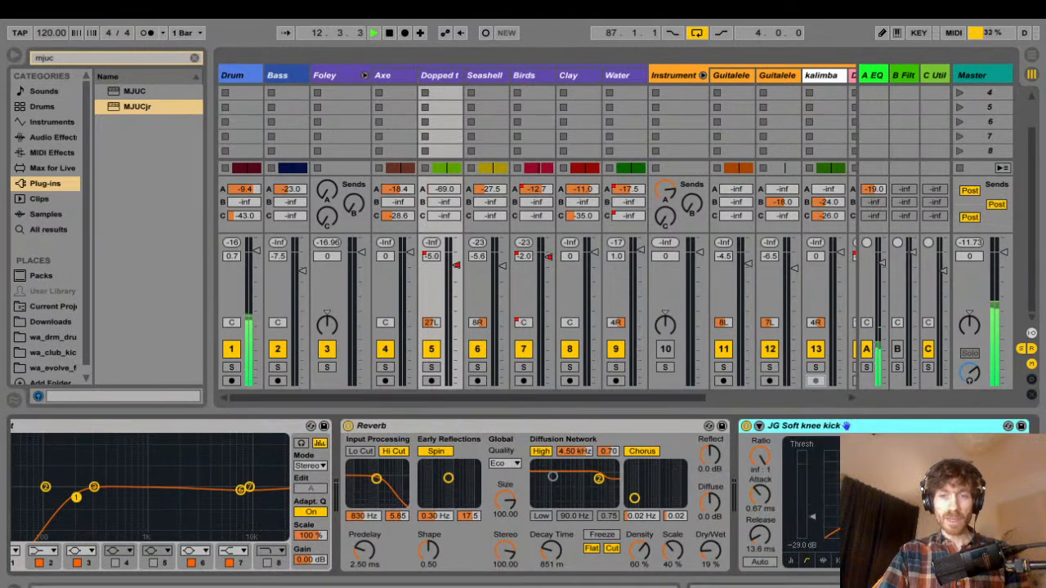
key(Tab)
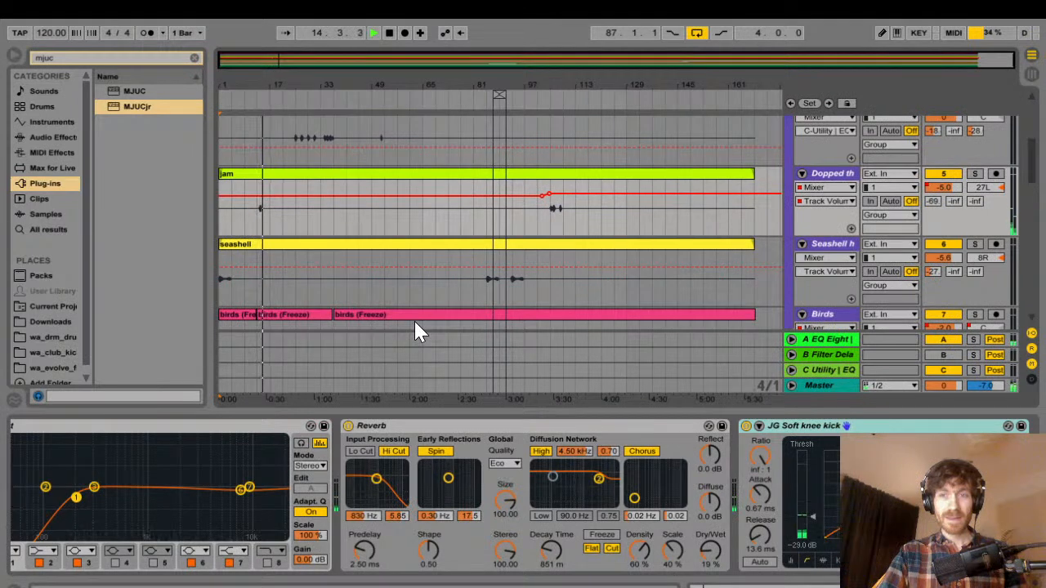
key(space)
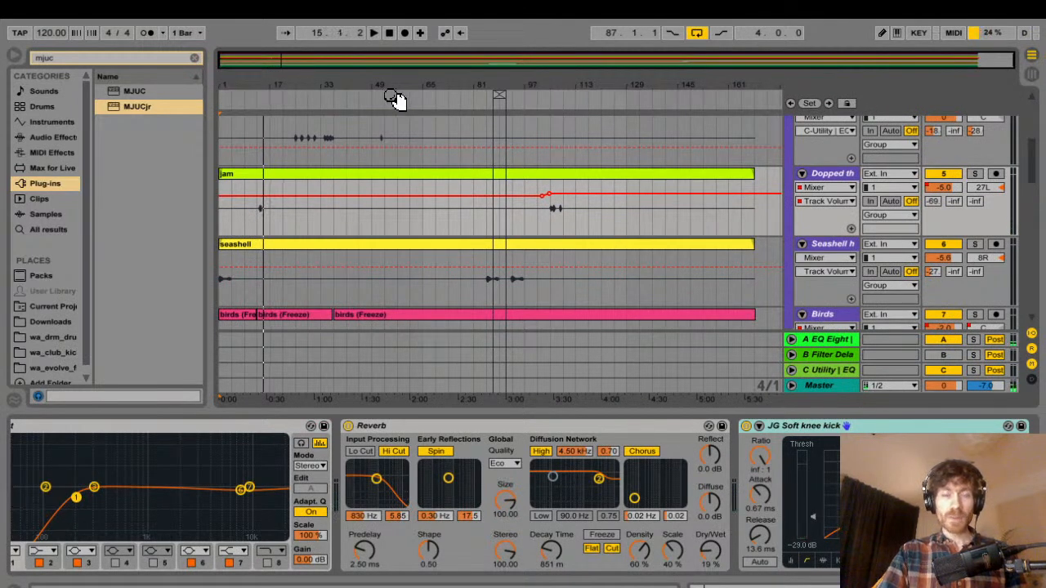
drag(253, 85, 309, 155)
drag(396, 85, 466, 139)
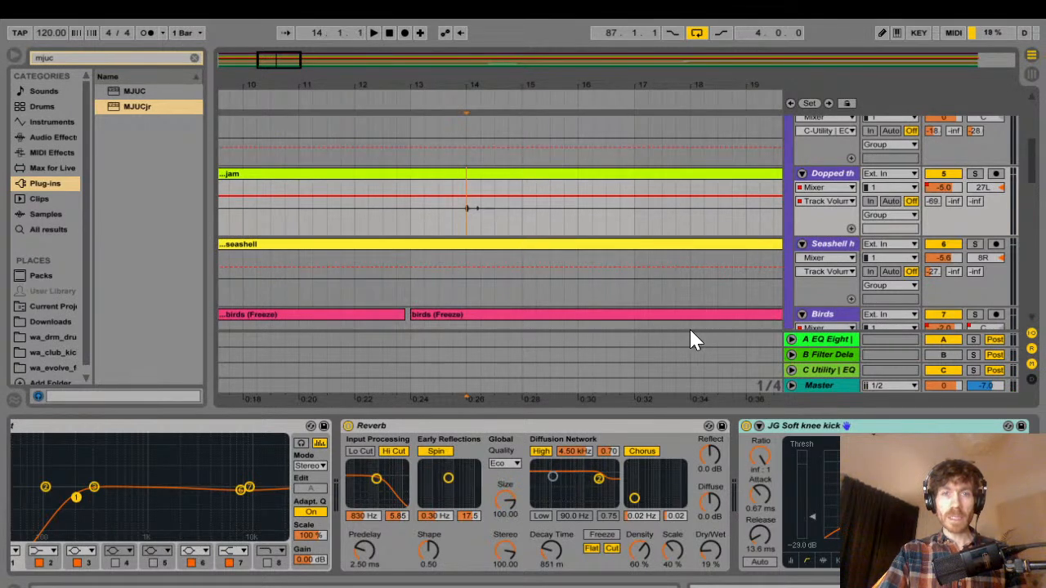
key(space)
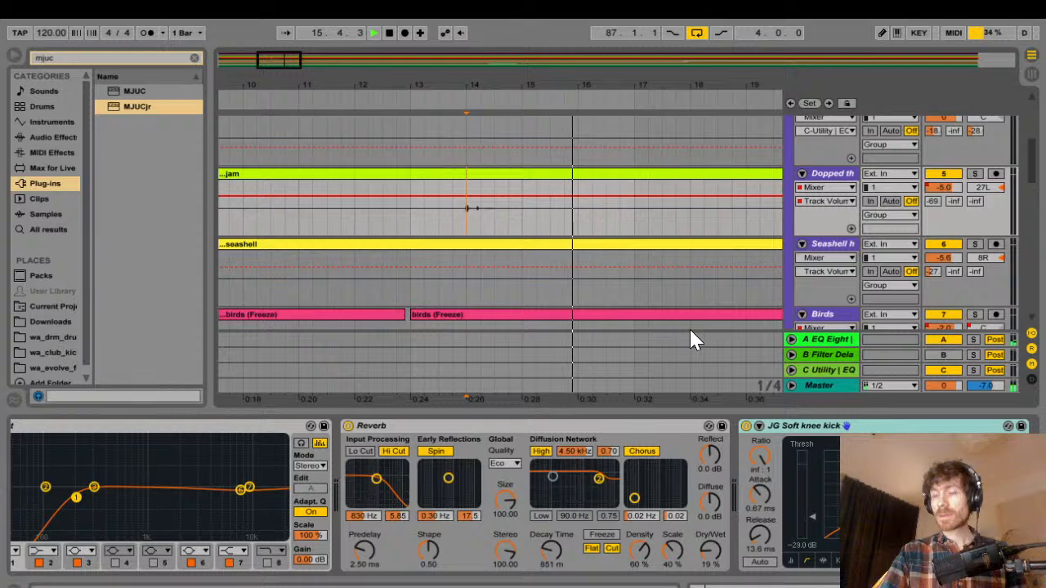
key(space)
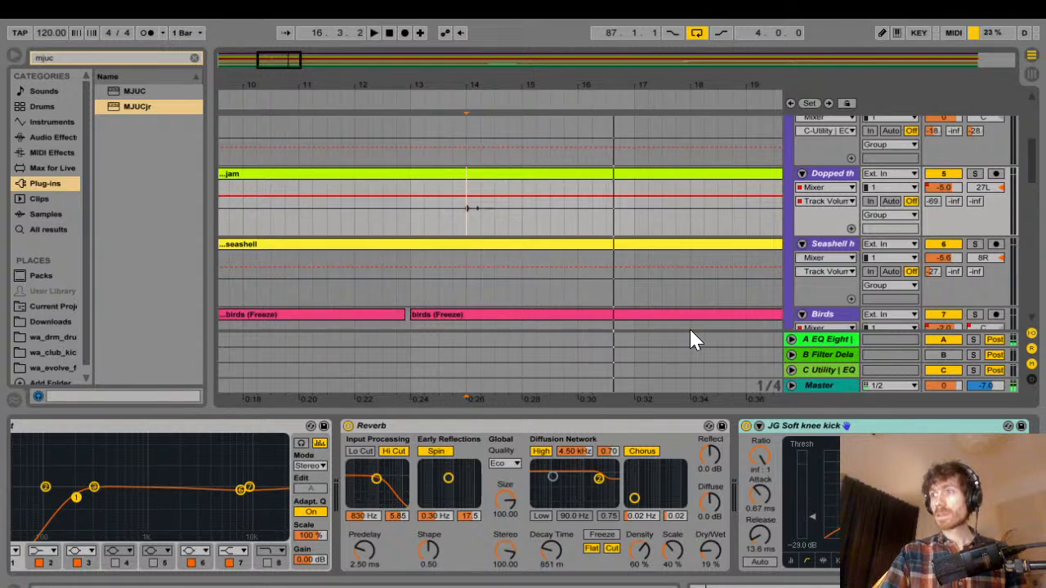
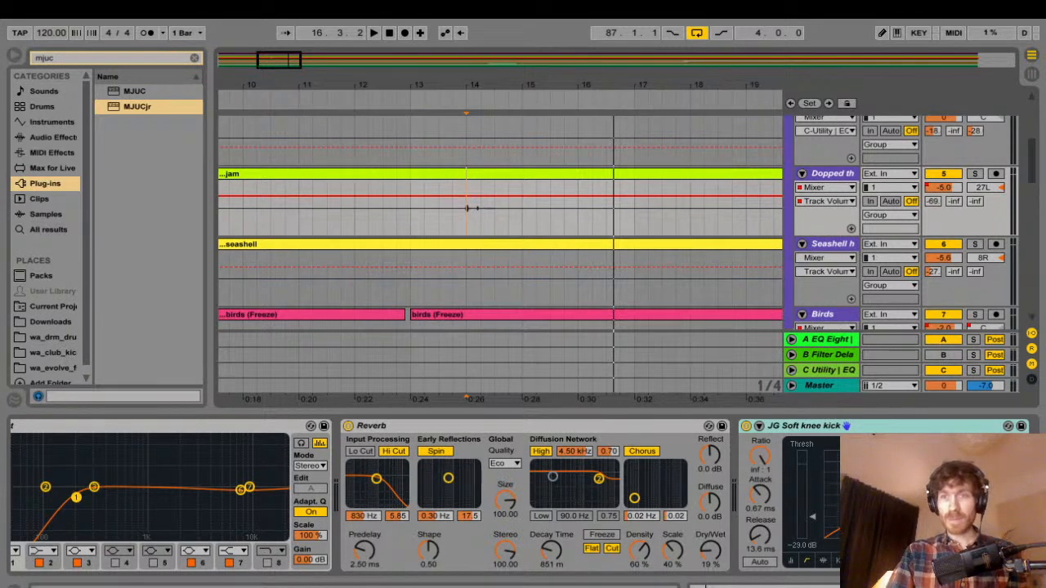
- Solo the jam clip's track and play its sound from bar 14
click(974, 174)
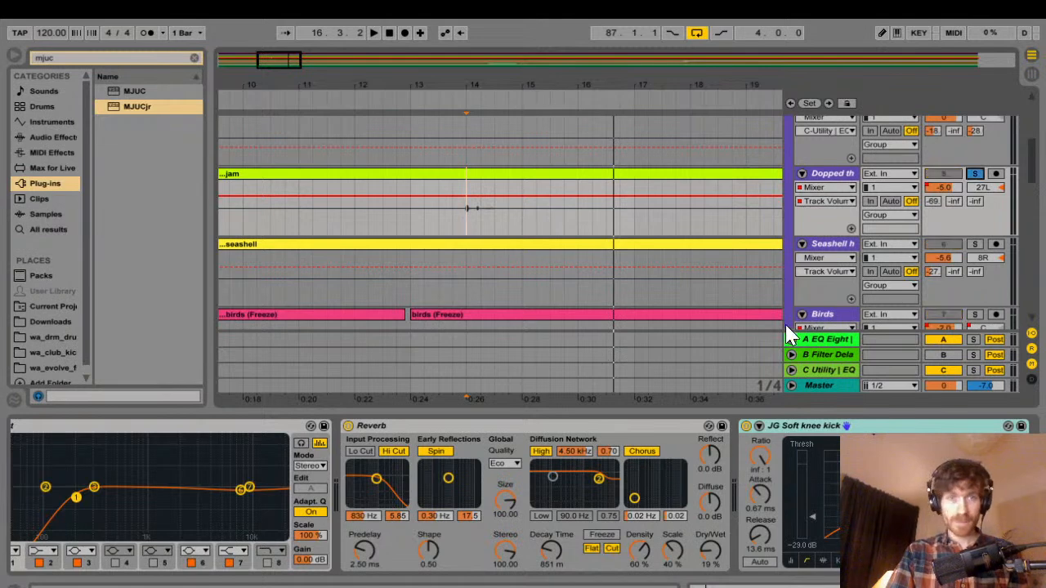
drag(549, 135, 602, 135)
key(space)
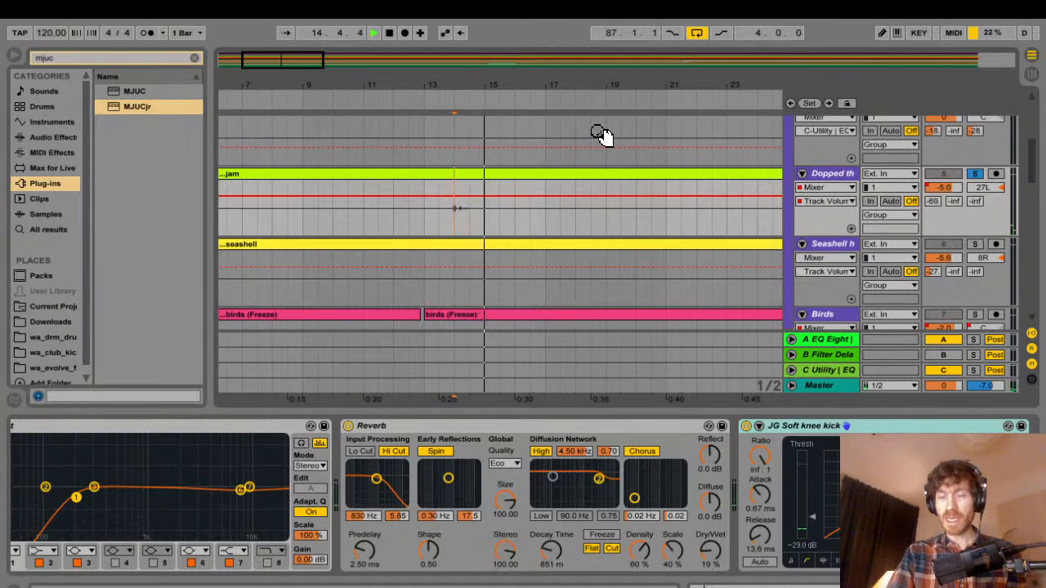
key(space)
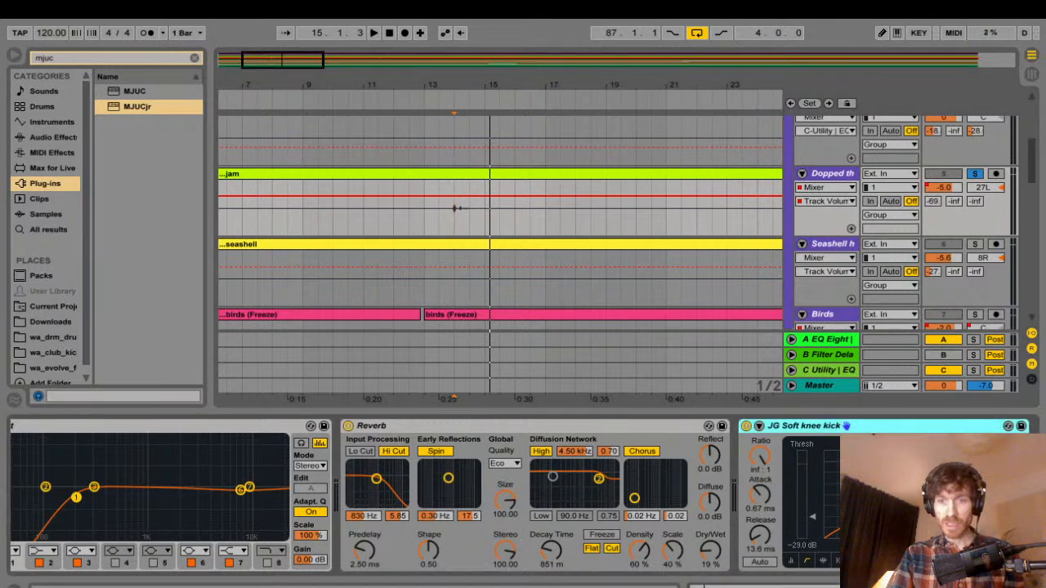
- Compare the soloed jam sound from bar 14 with the JG Soft knee kick compressor enabled and bypassed
key(space)
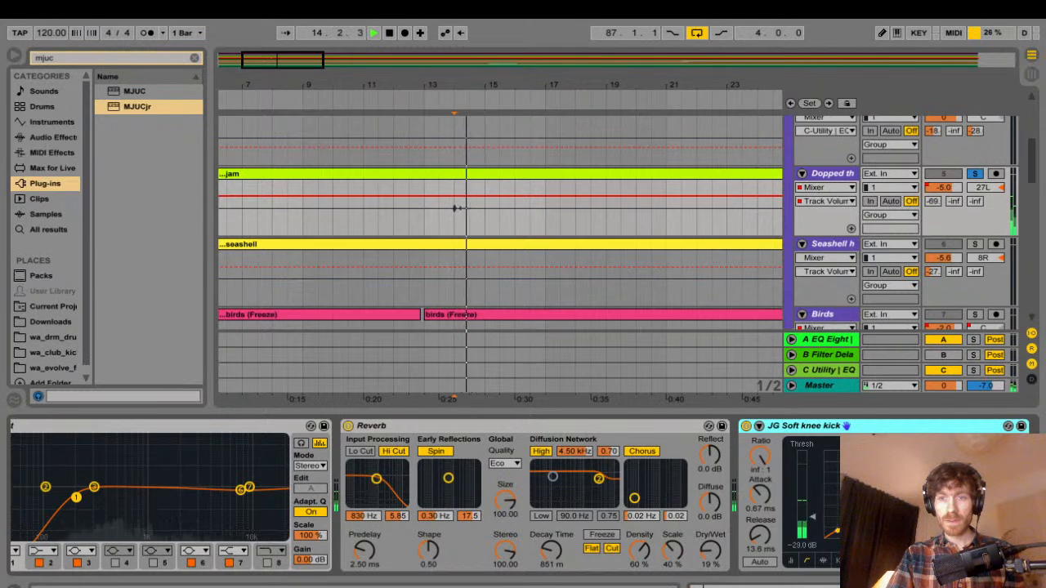
key(space)
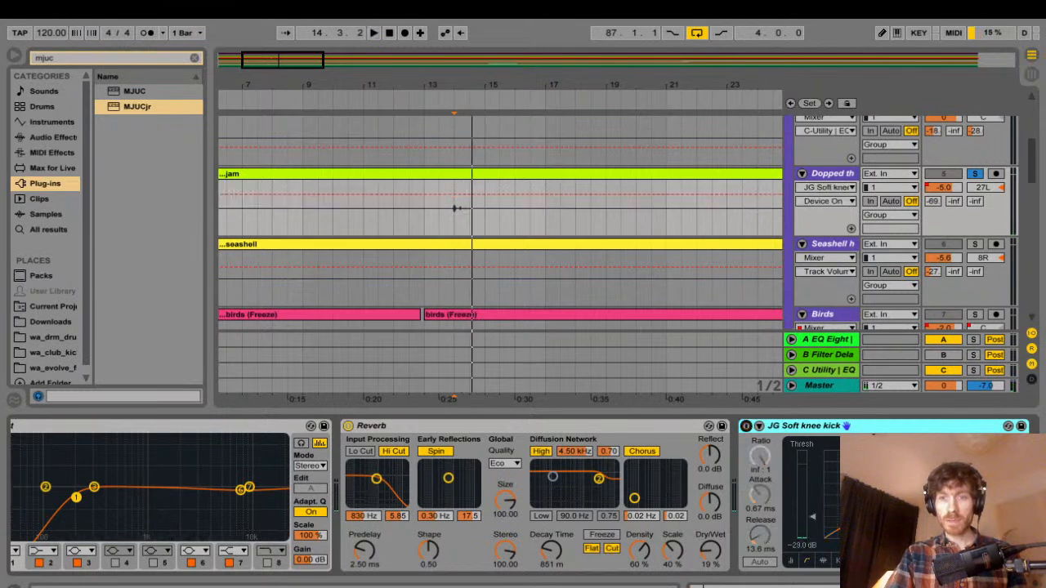
key(space)
key(space)
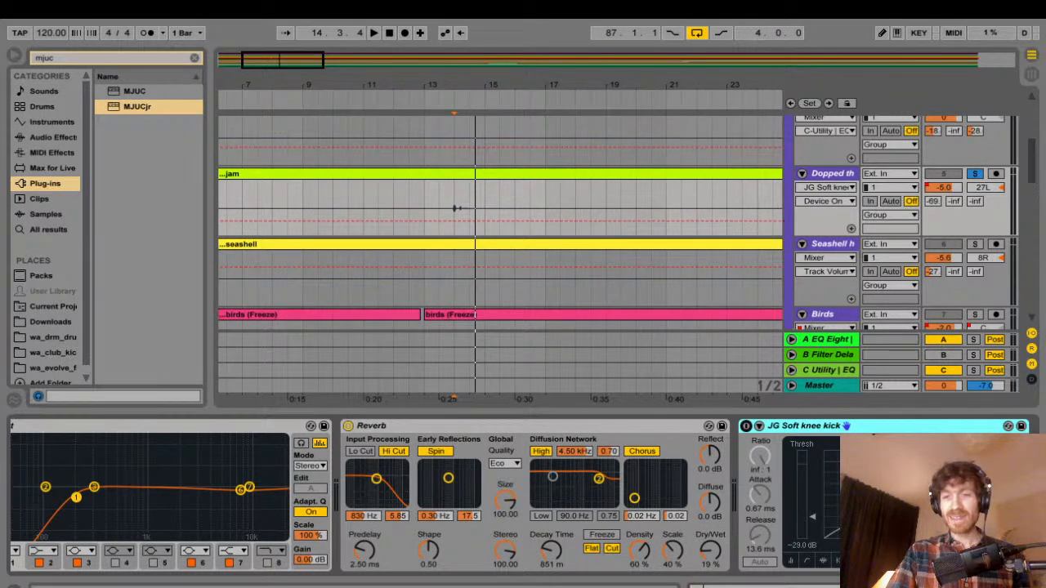
- Repeat the jam sound with the JG Soft knee kick compressor switched off and on, leaving the compressor enabled
click(746, 426)
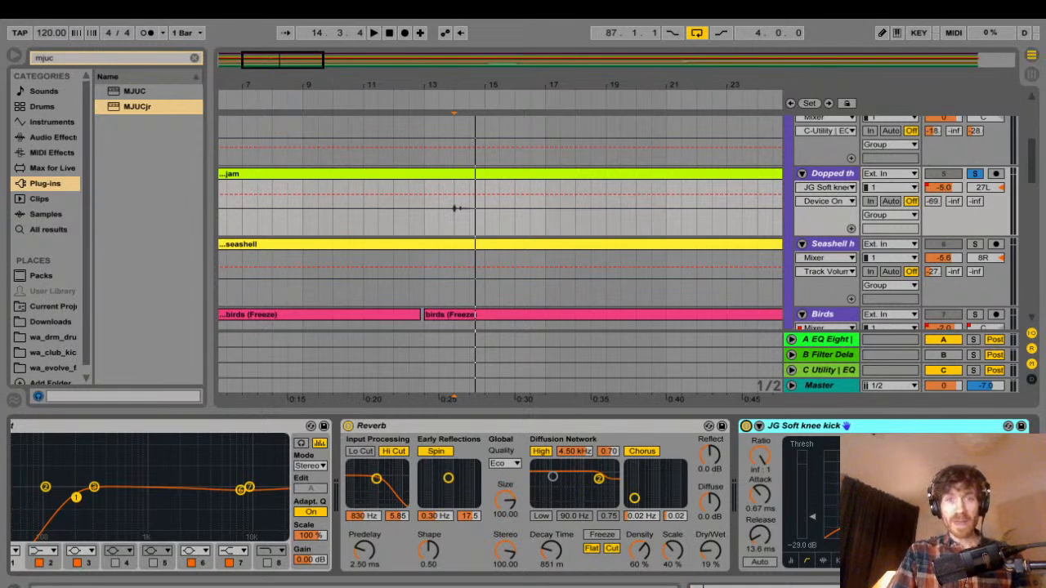
key(space)
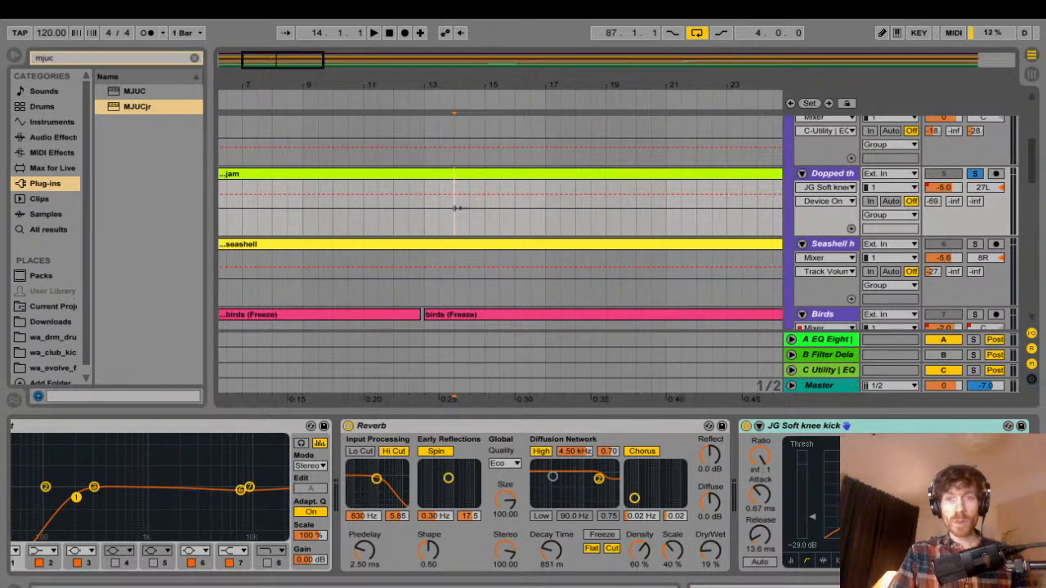
key(space)
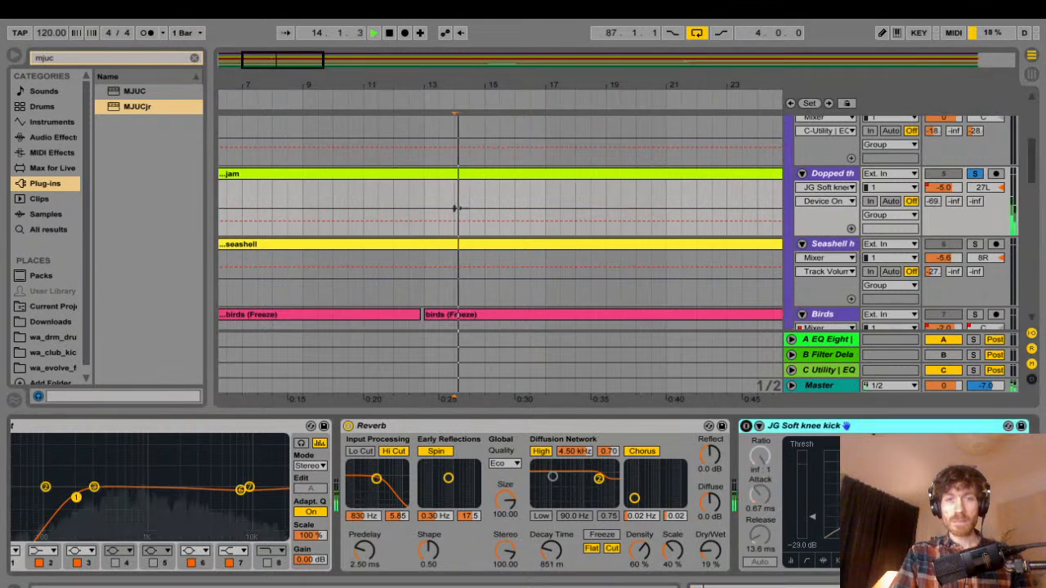
key(space)
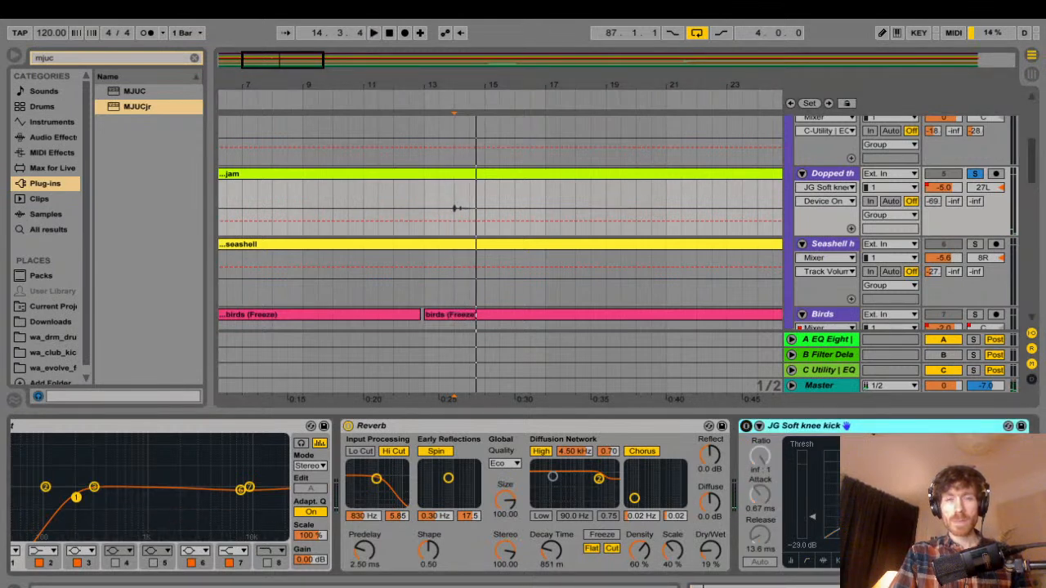
key(space)
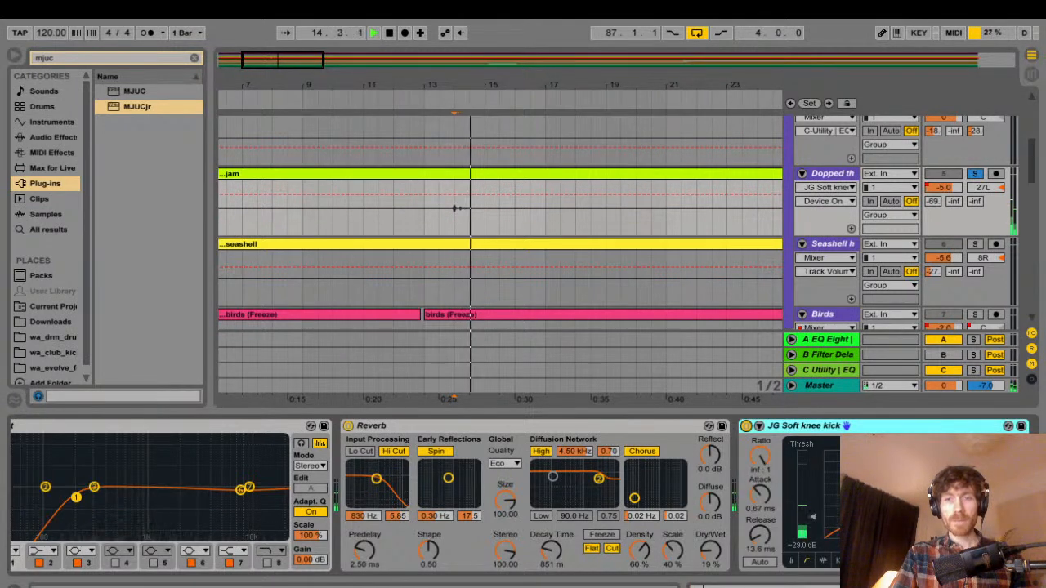
key(space)
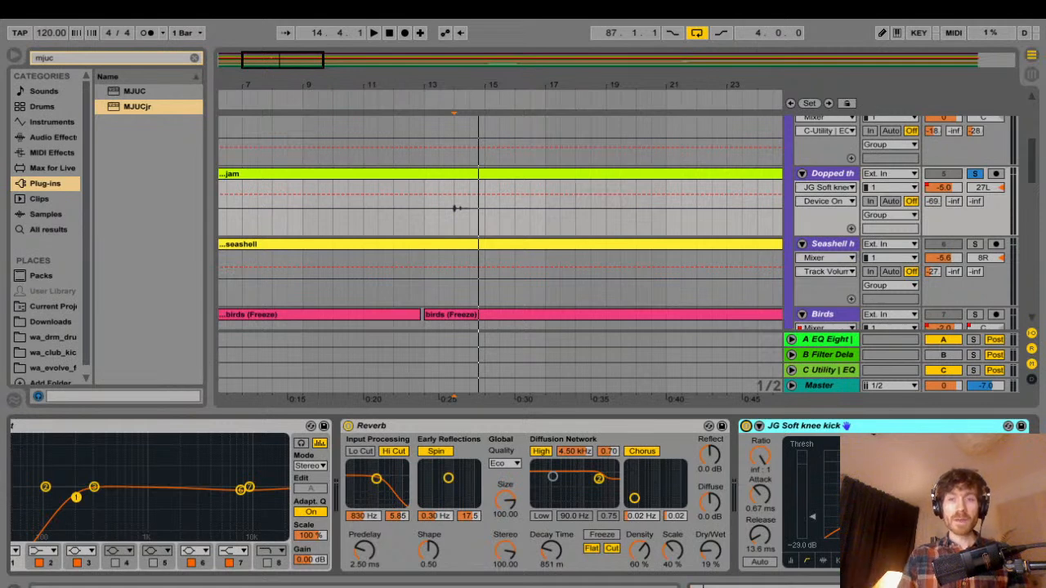
- Bypass the JG Soft knee kick compressor once more, re-enable it, and replay the jam sound from bar 14
key(0)
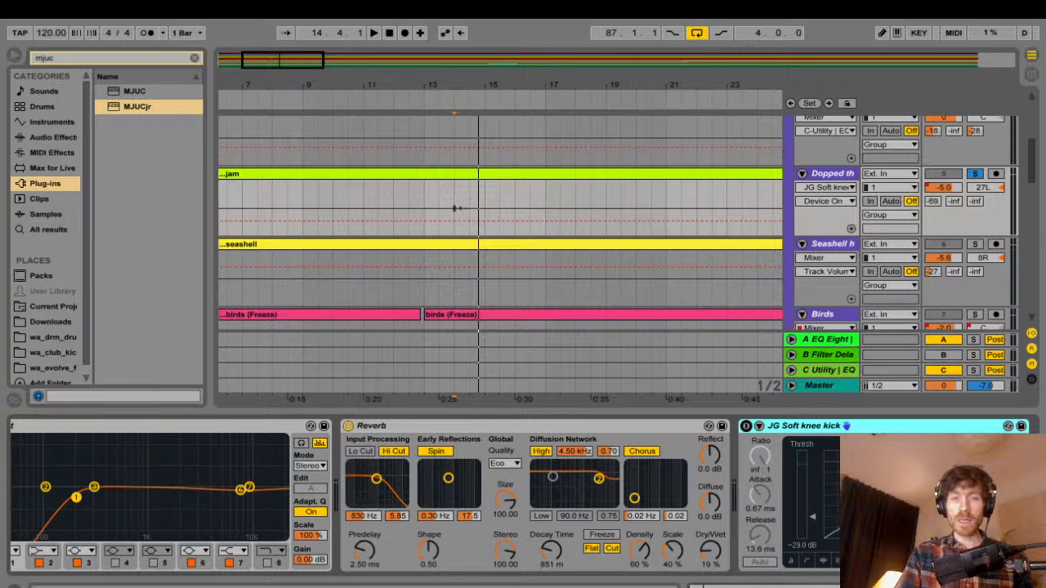
key(space)
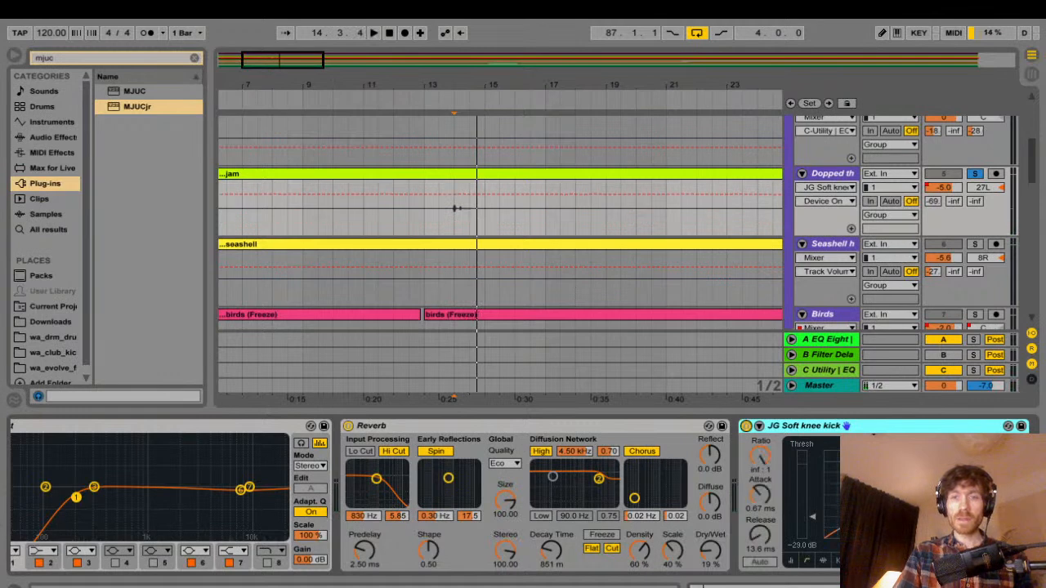
key(space)
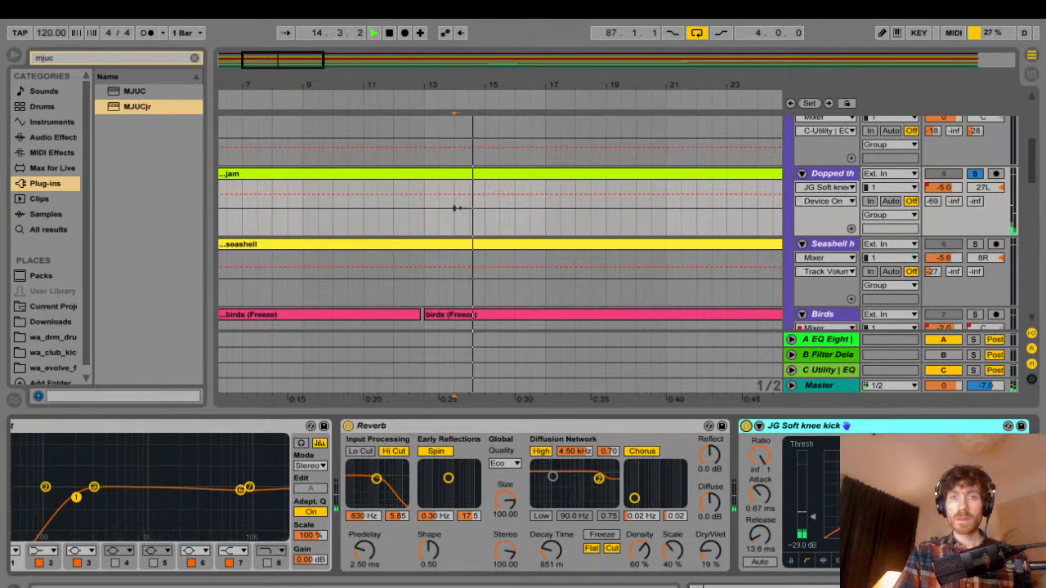
key(space)
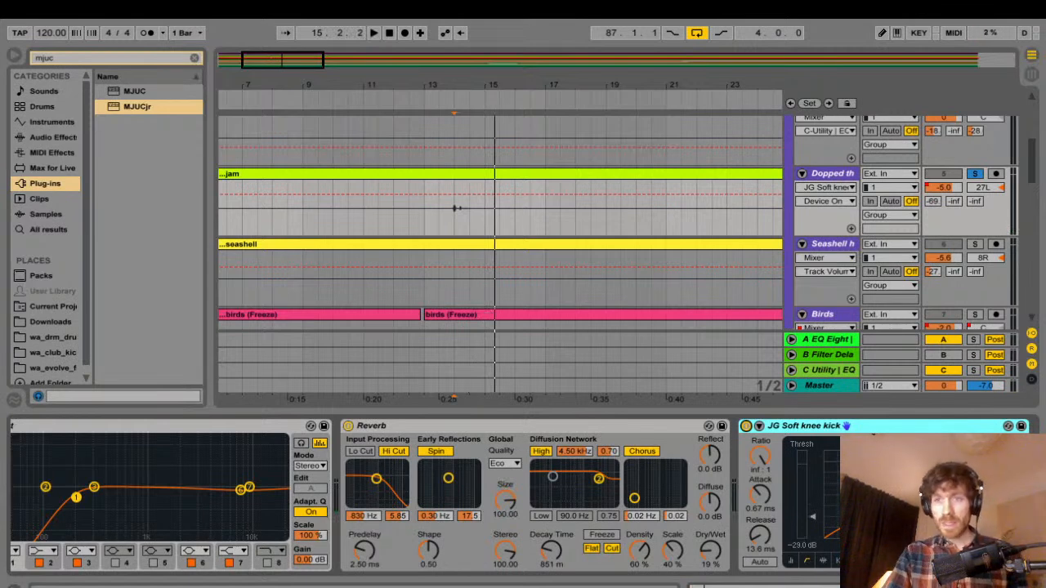
- Look over the jam track's EQ Eight, Reverb and compressor settings, and select the Reverb's Decay Time
scroll(424, 499, right, 2)
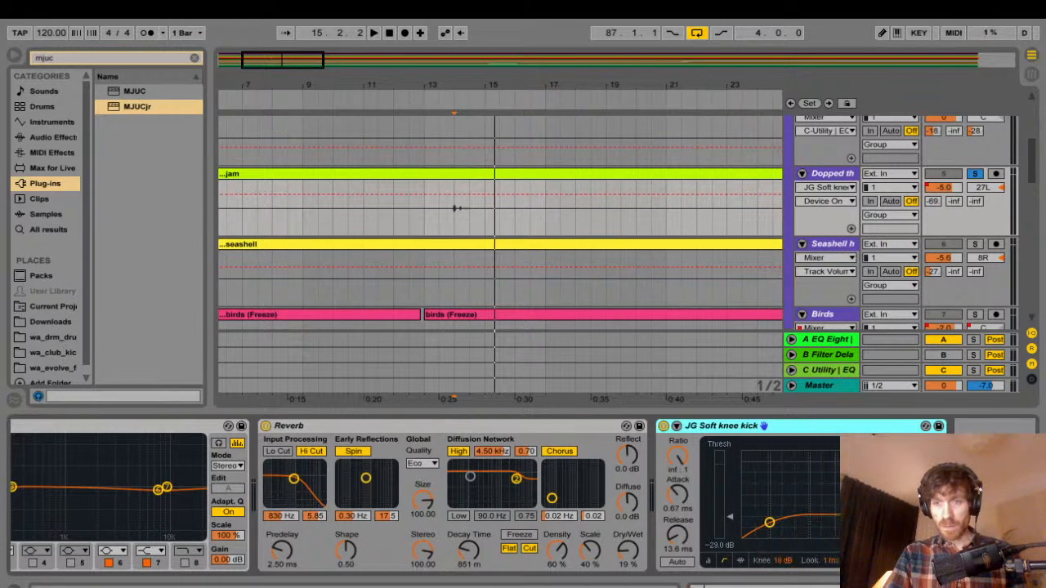
scroll(425, 498, left, 4)
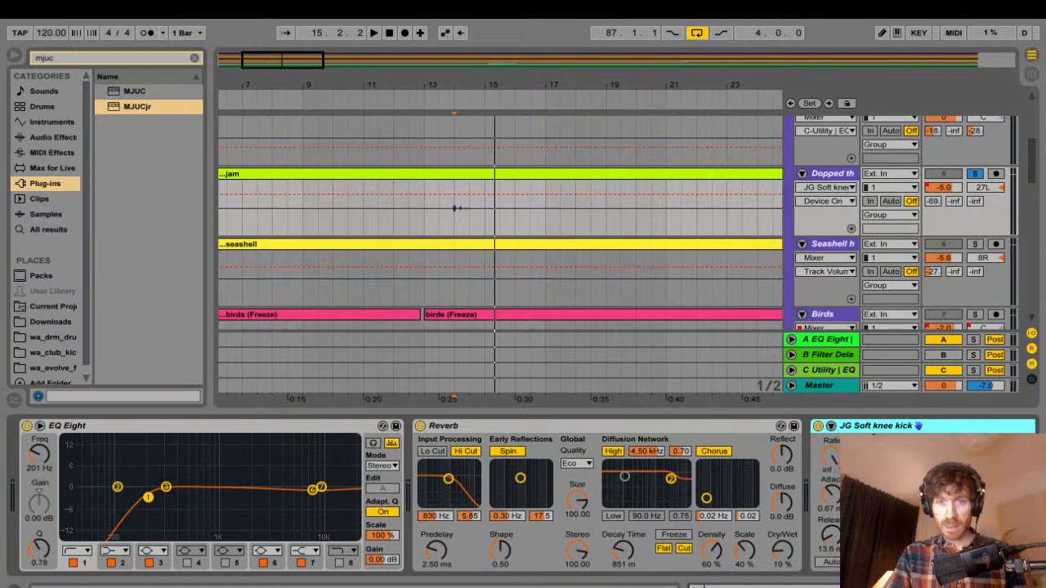
click(463, 425)
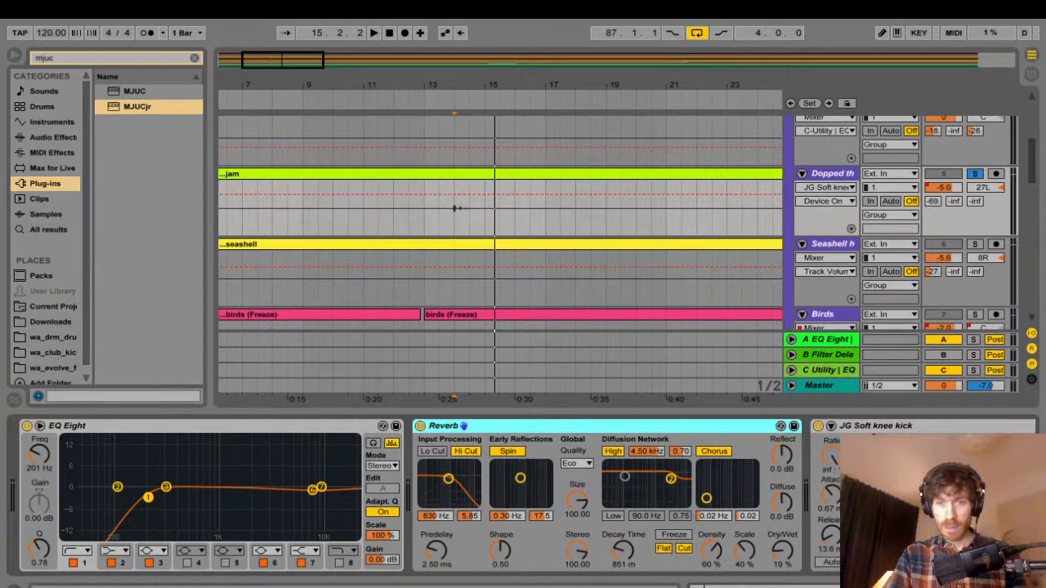
click(623, 550)
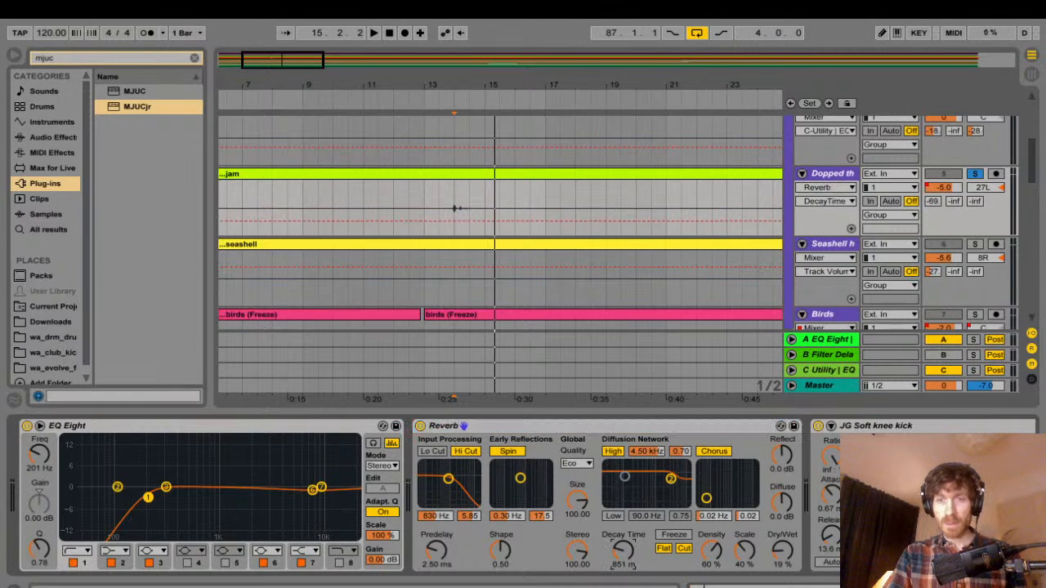
- Unsolo the jam track and select the kalimba track in the session mixer
click(974, 174)
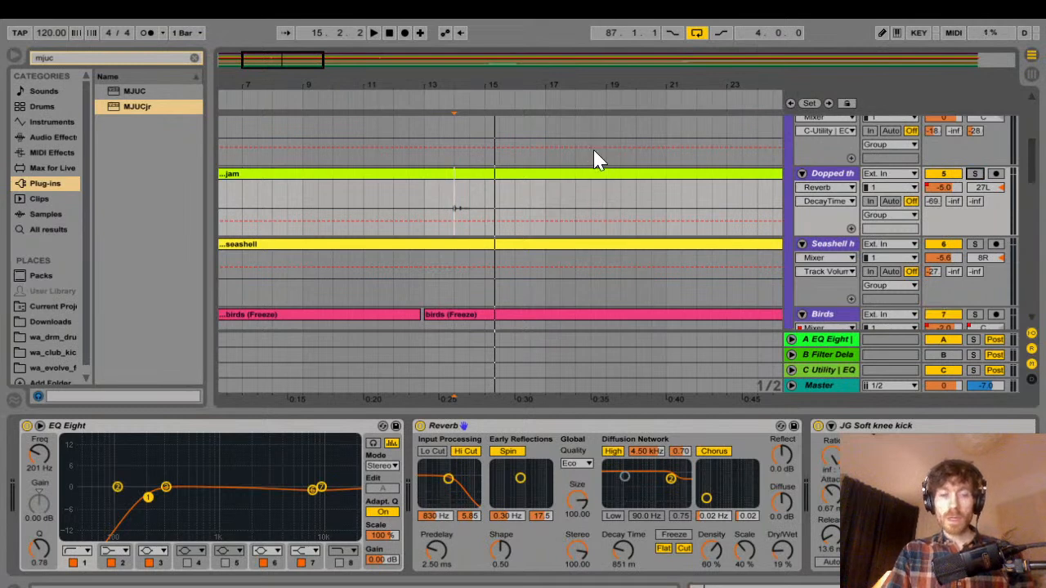
key(Tab)
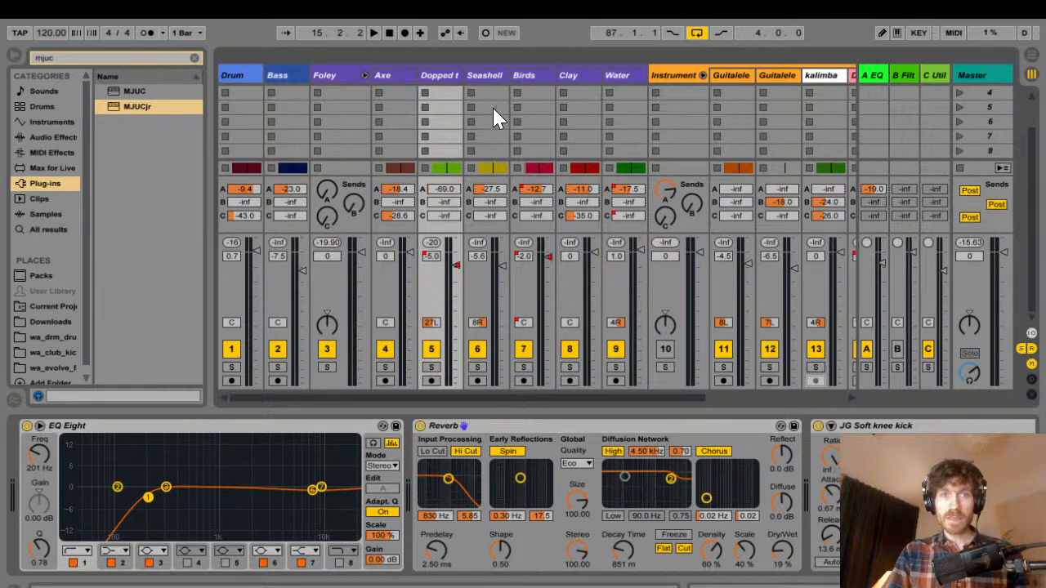
key(Left)
key(Left)
key(Left)
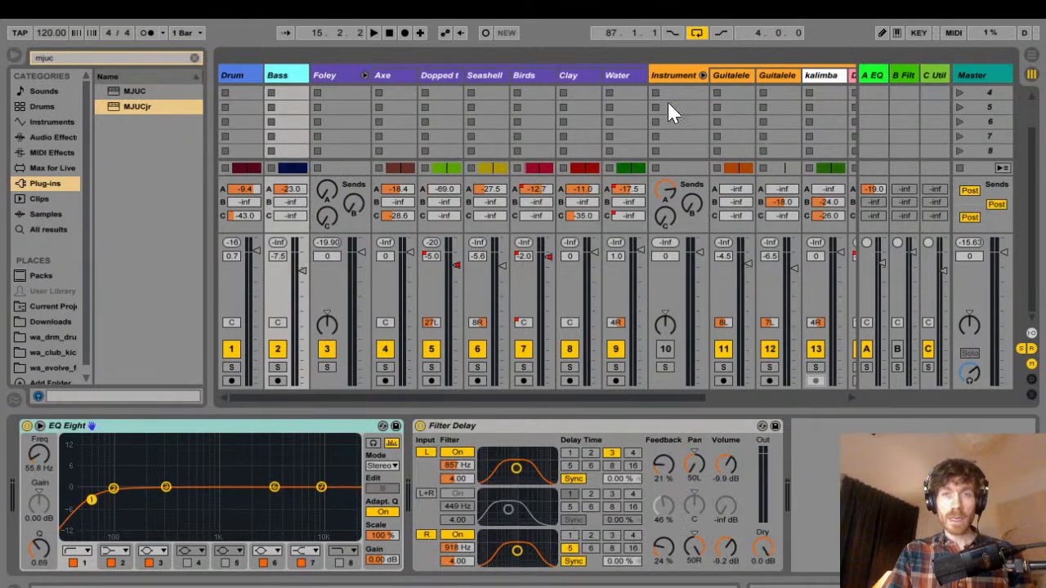
click(821, 75)
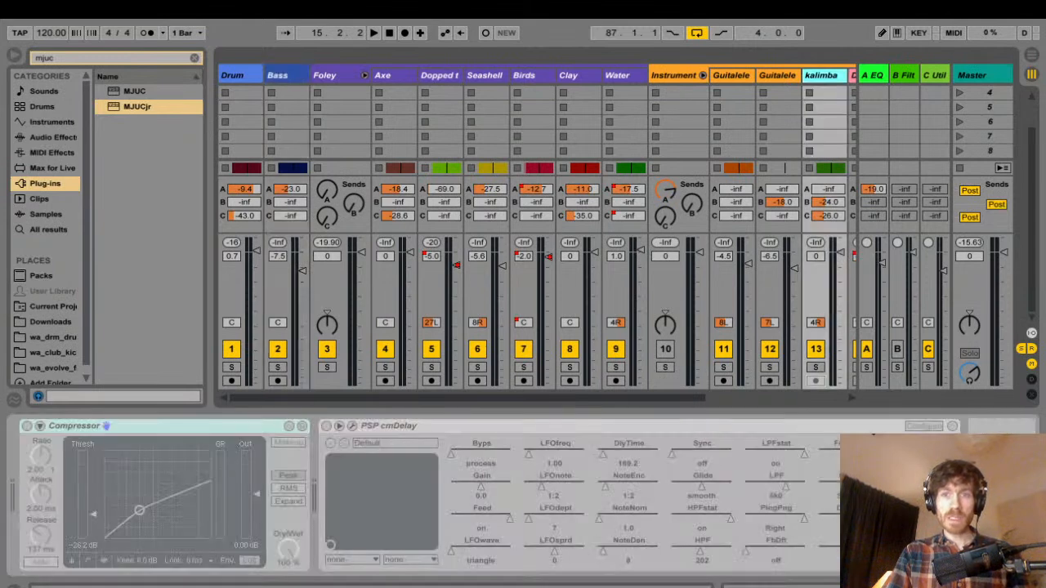
- Deactivate both Guitalele tracks and the Duduk flute track, keeping the kalimba track active
click(769, 349)
click(723, 349)
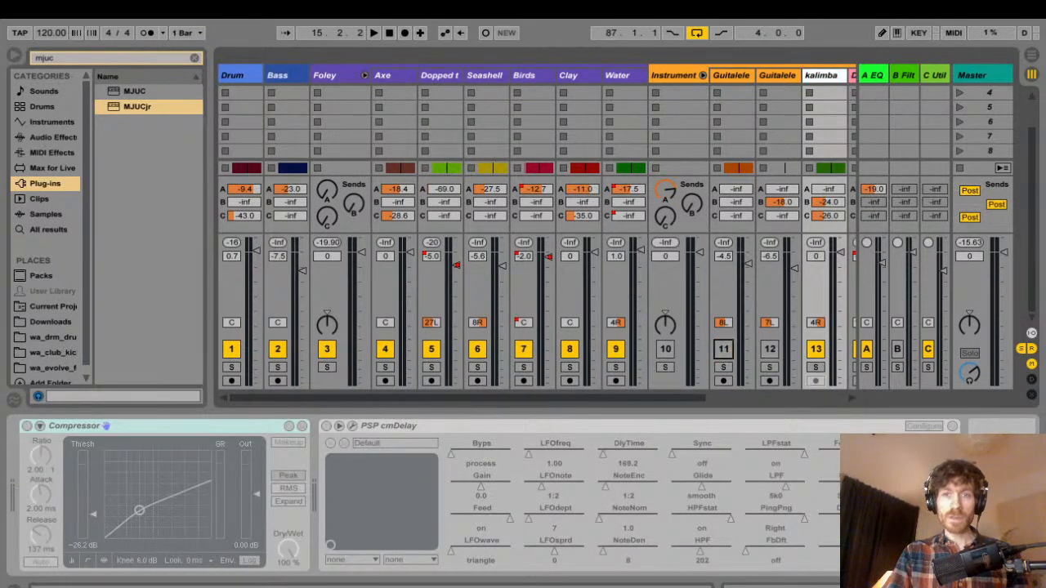
scroll(536, 233, right, 5)
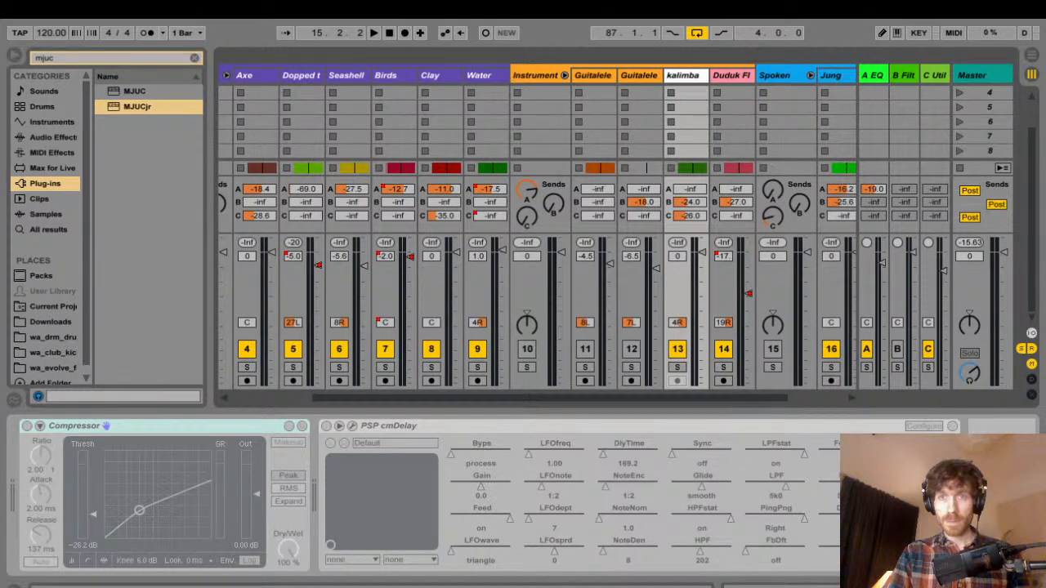
key(Tab)
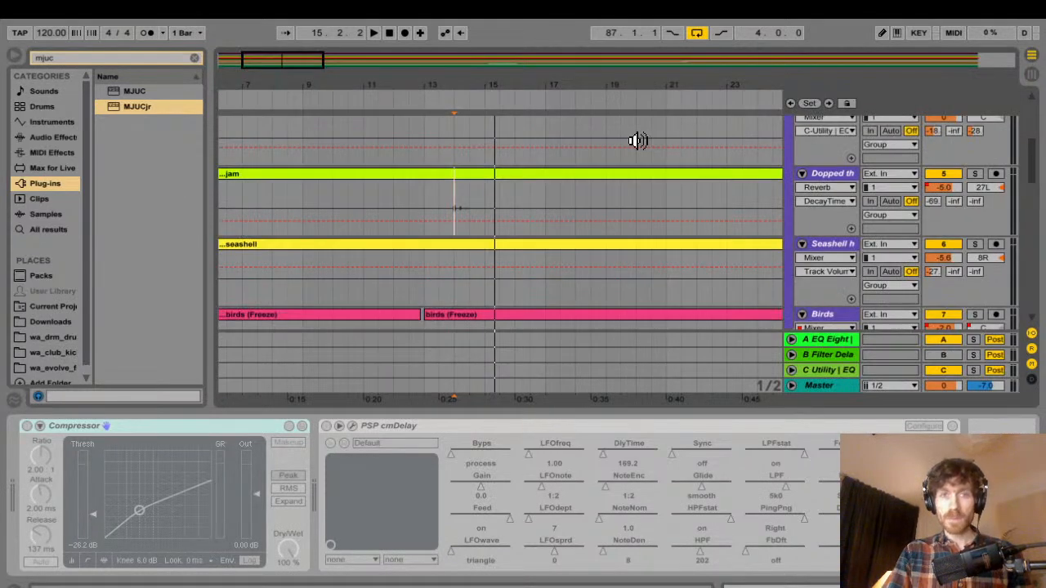
- Play the mix from bar 8 through the first kalimba notes, and select the kalimba clip
click(406, 317)
key(space)
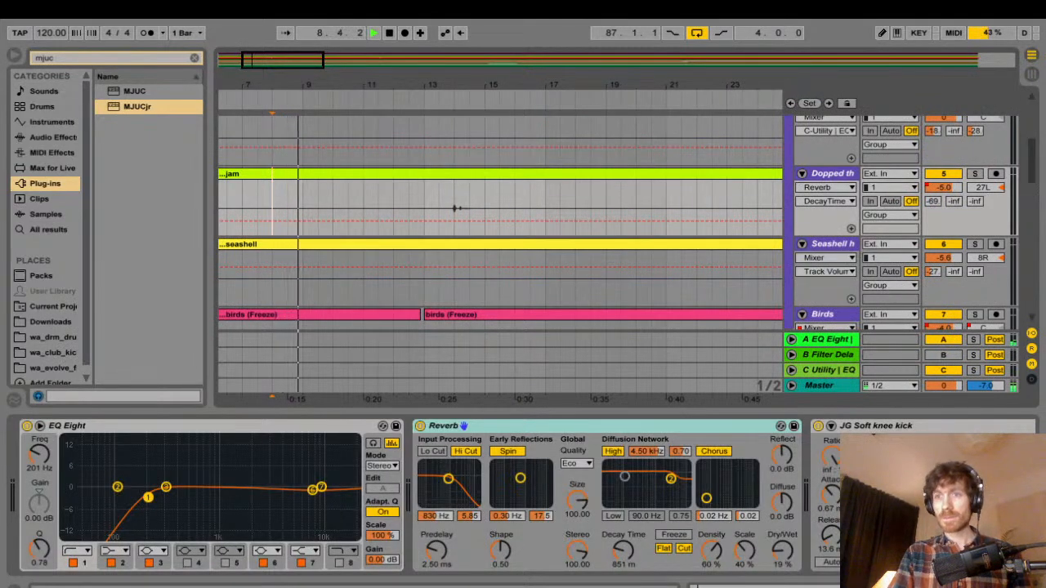
scroll(500, 237, down, 3)
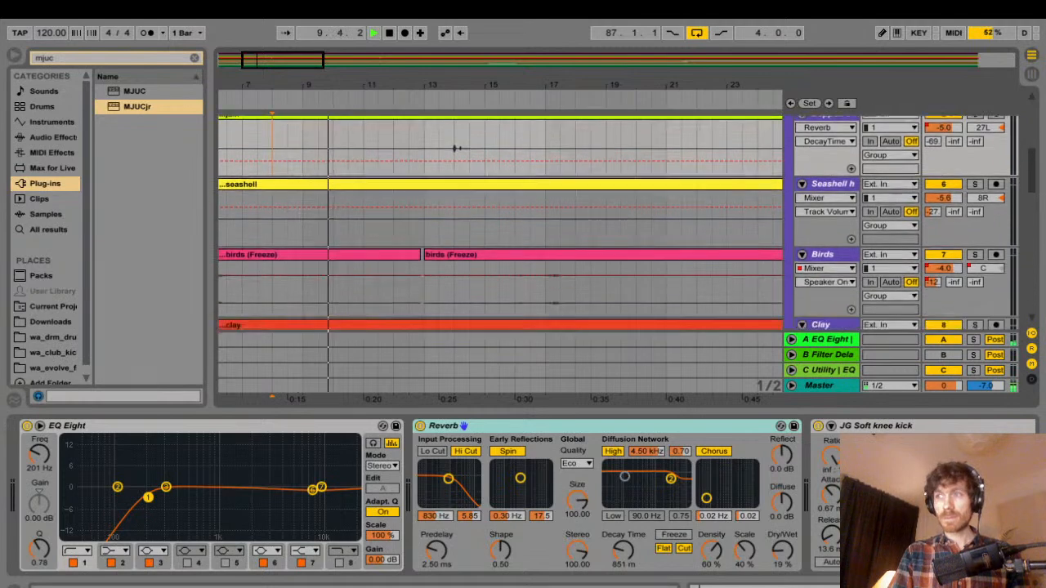
scroll(500, 237, down, 10)
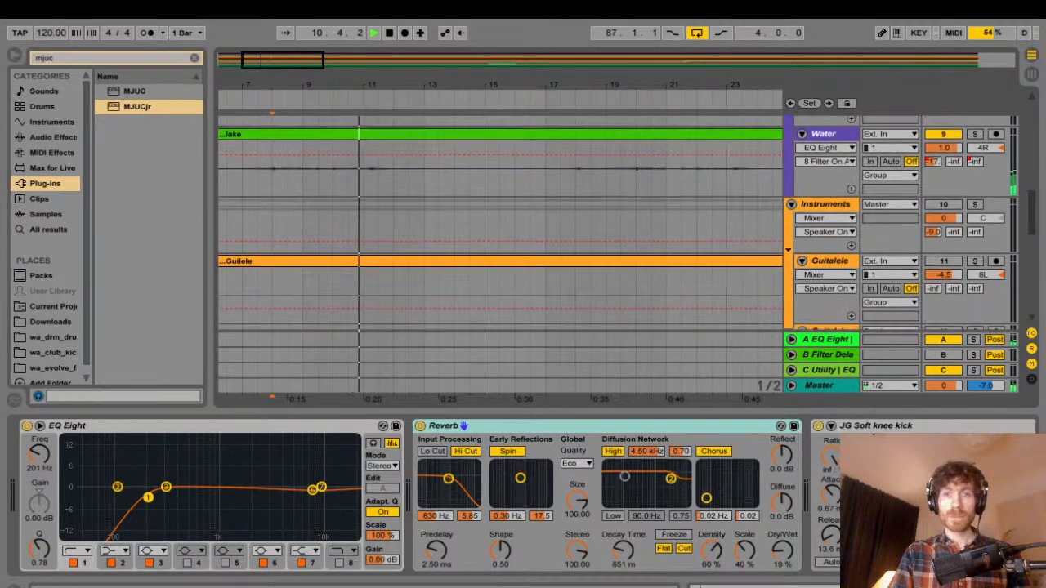
scroll(500, 237, down, 10)
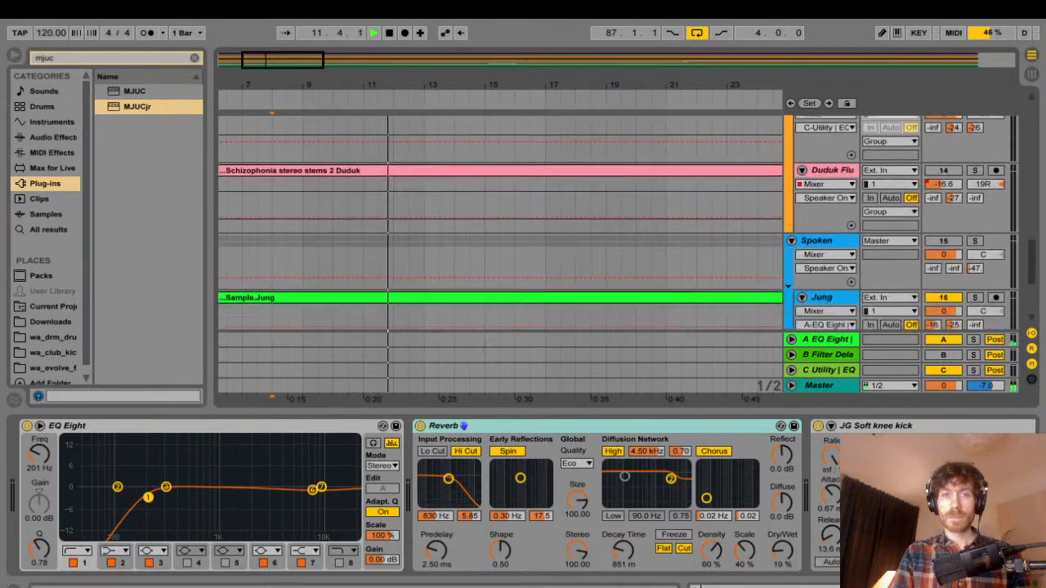
scroll(500, 237, down, 7)
scroll(500, 237, up, 6)
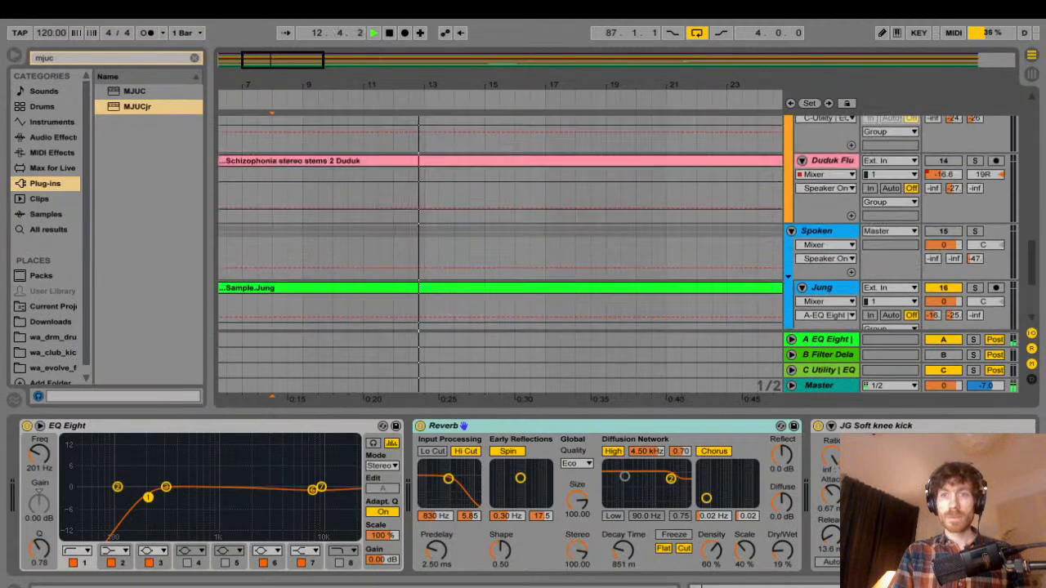
scroll(500, 237, up, 3)
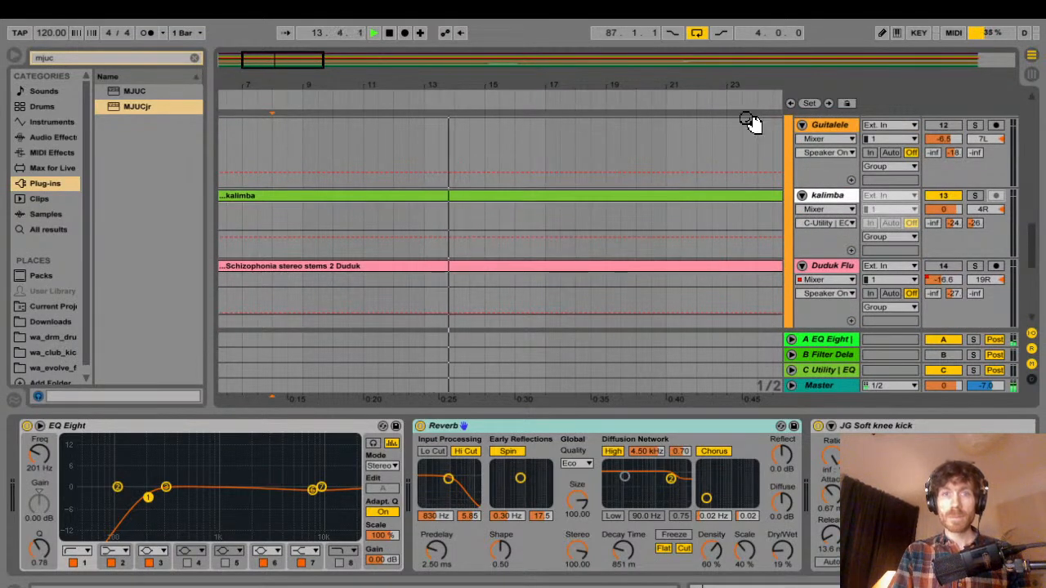
drag(747, 90, 717, 54)
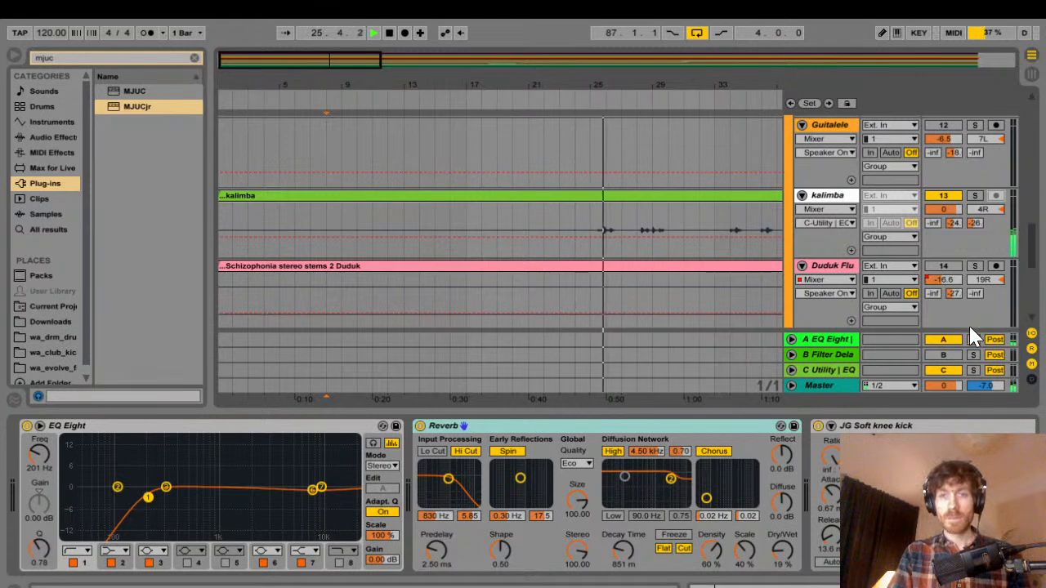
key(Up)
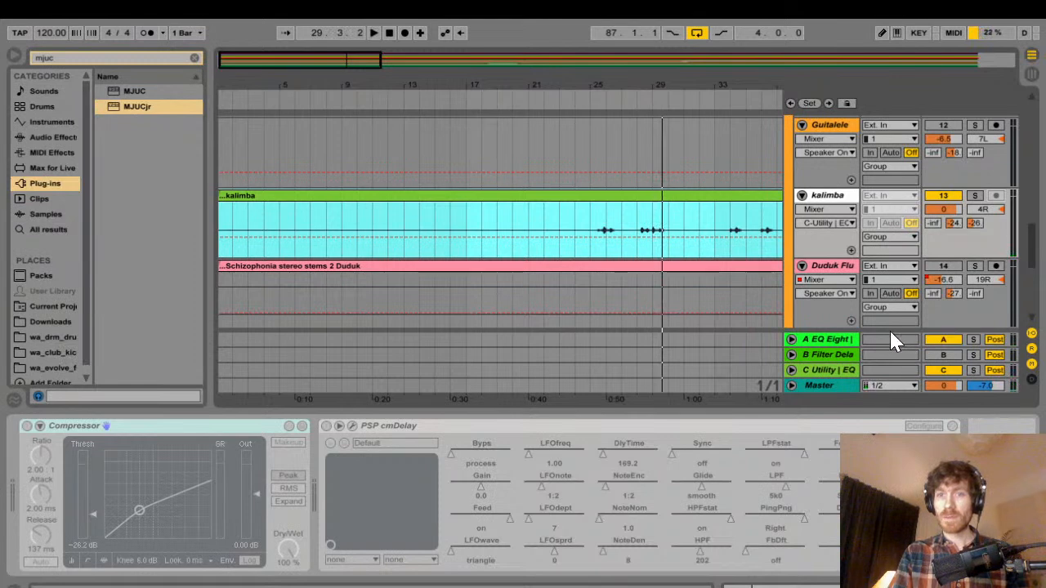
- Replay the kalimba passage from bar 25, comparing it in the mix and in solo
key(space)
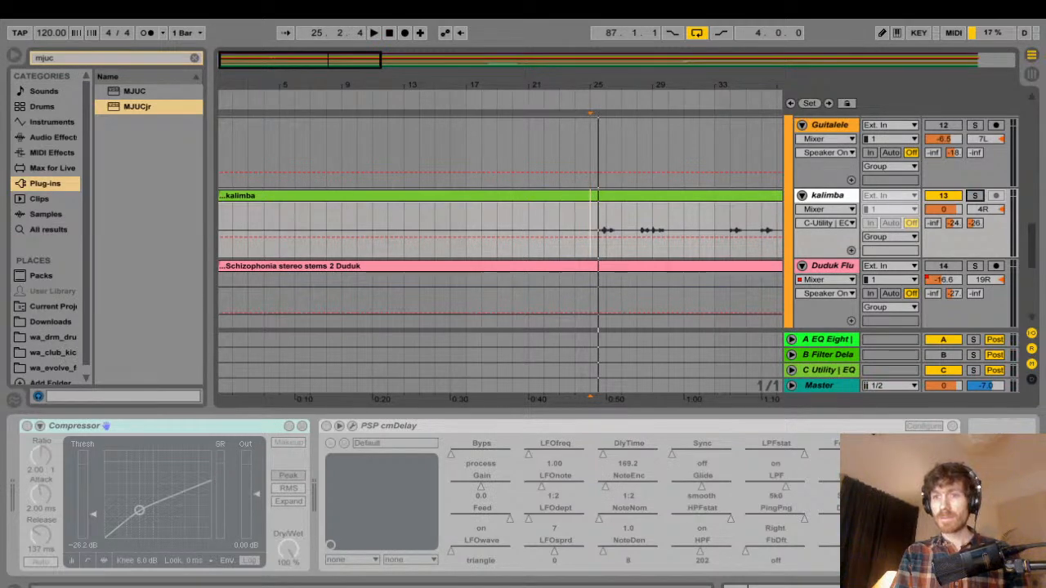
scroll(500, 220, up, 10)
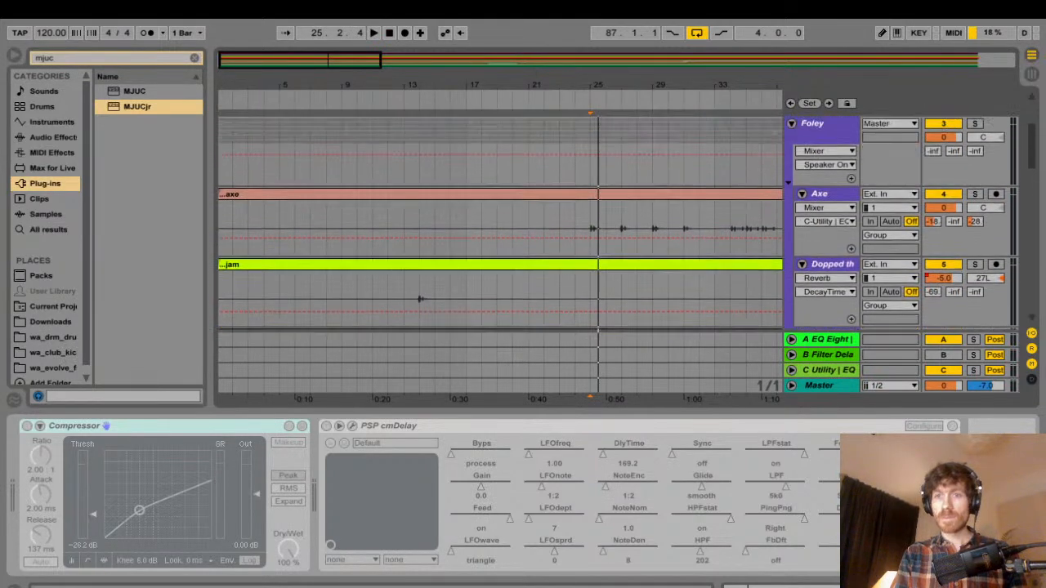
scroll(500, 221, down, 10)
scroll(500, 221, up, 5)
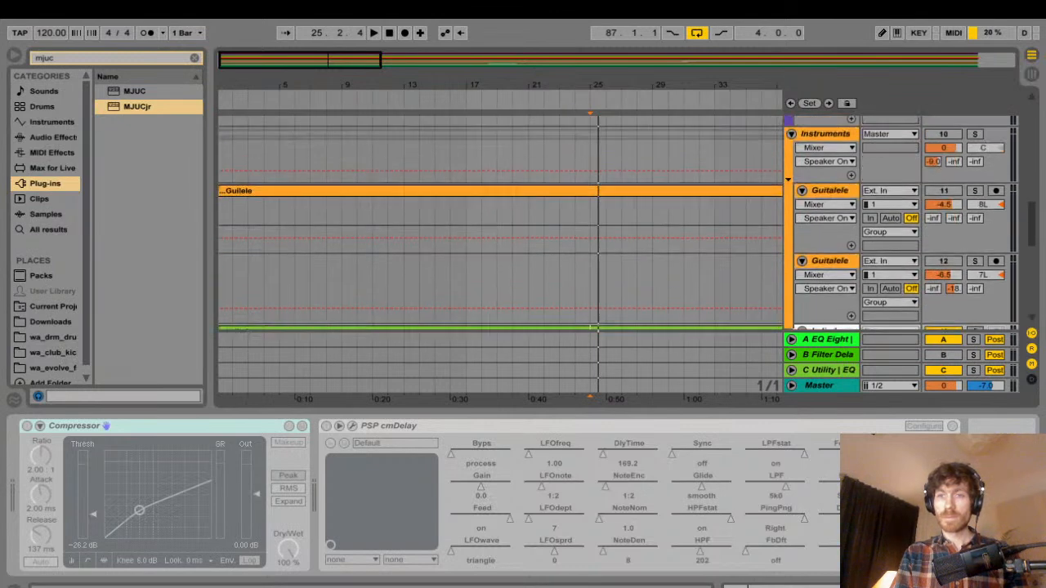
scroll(500, 221, down, 3)
key(space)
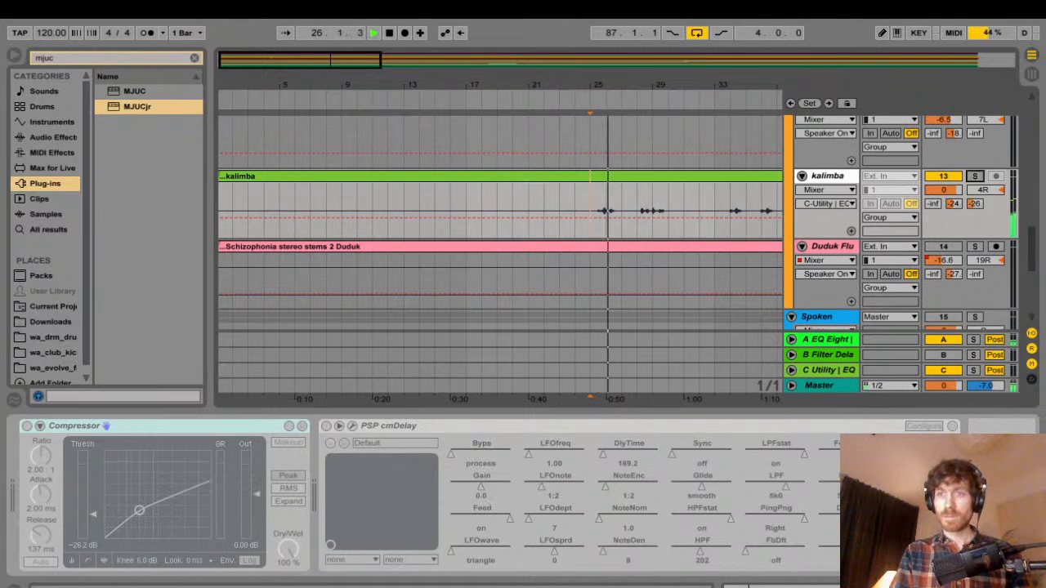
key(s)
key(space)
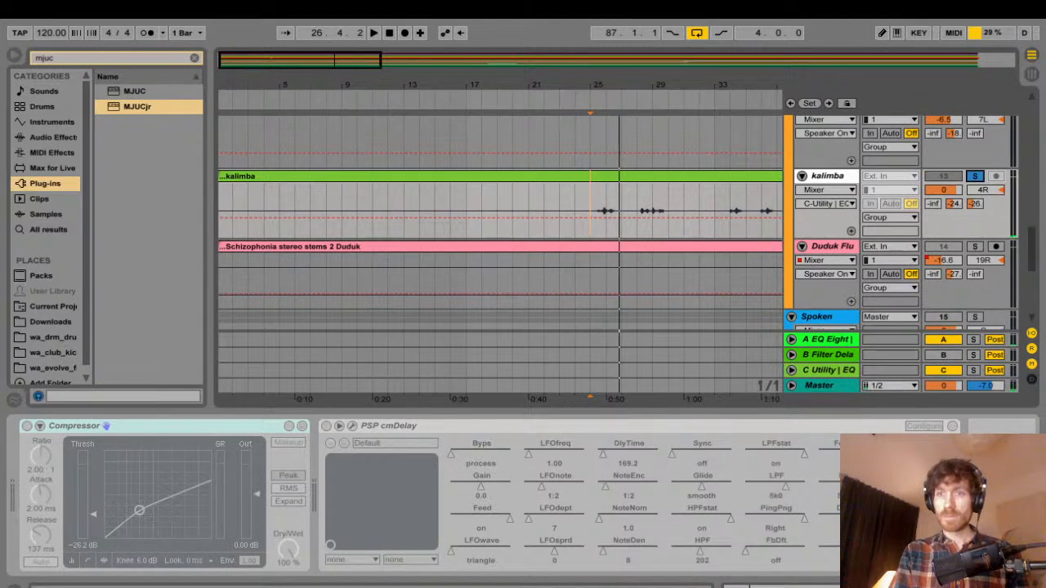
key(space)
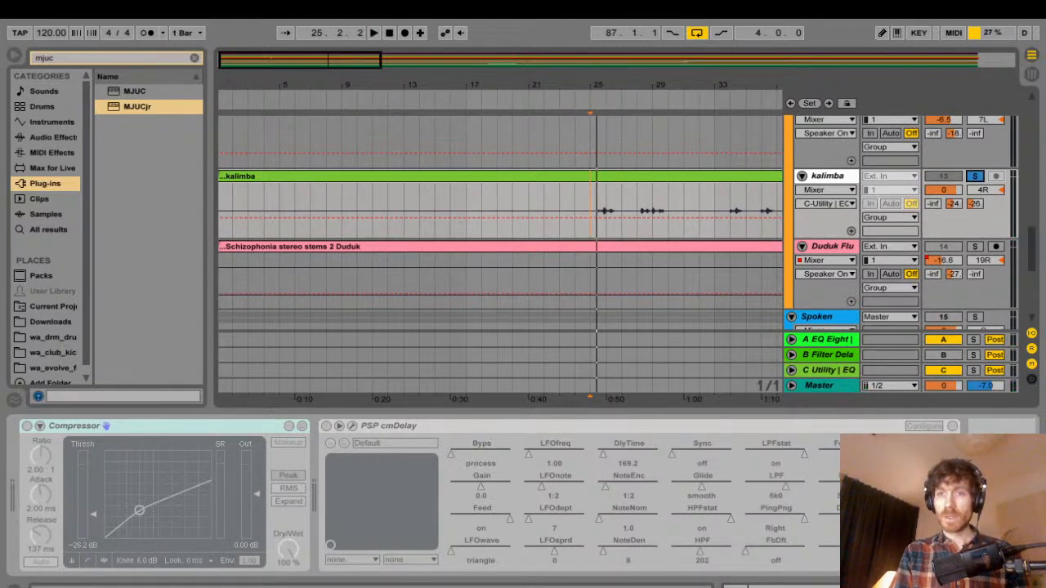
- Unsolo the kalimba track and reactivate the Instruments group
key(Tab)
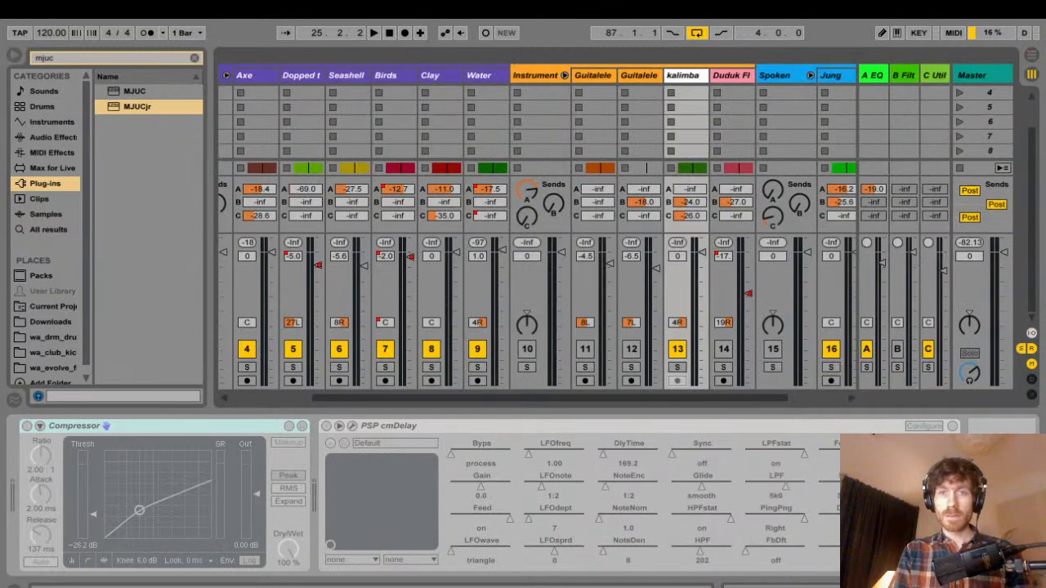
click(527, 349)
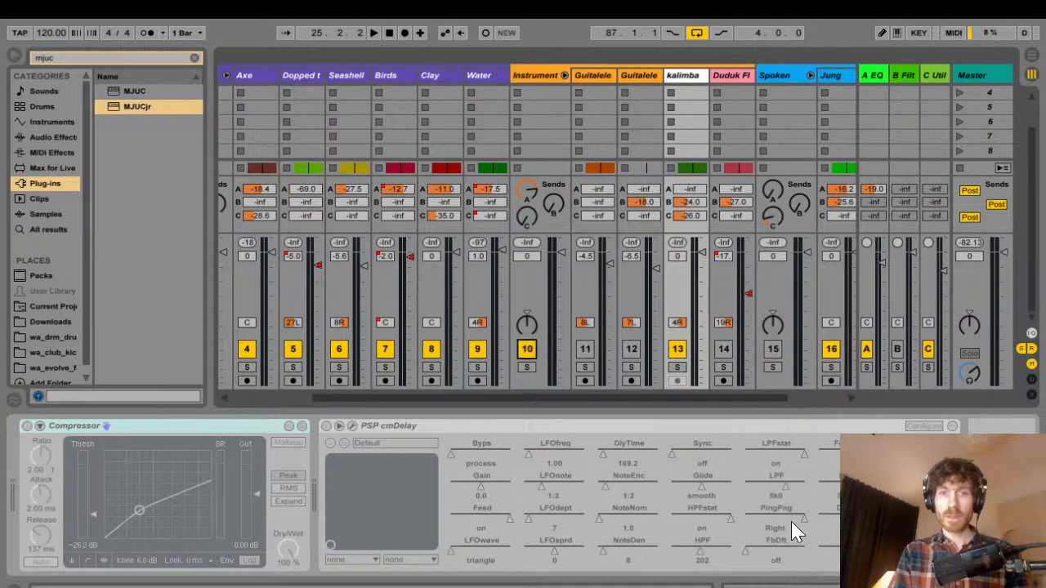
key(Tab)
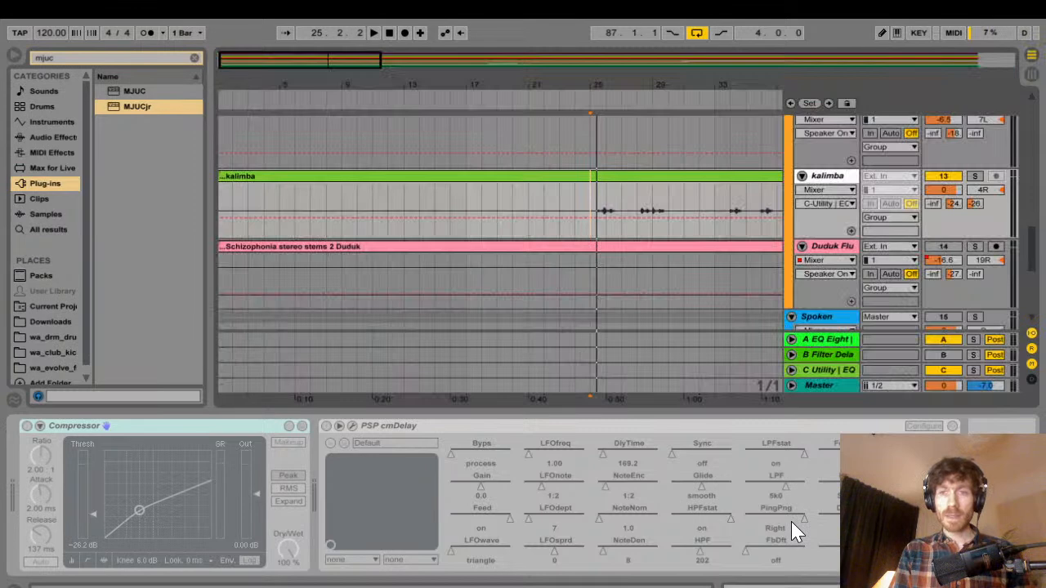
- Solo the kalimba track and audition its notes from bar 25 to about bar 30
key(Home)
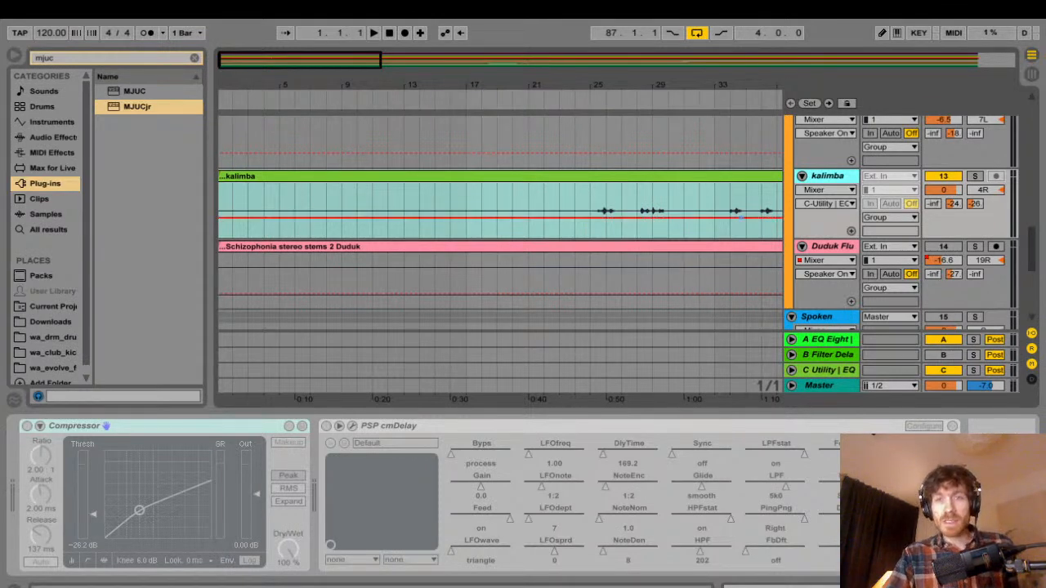
click(892, 302)
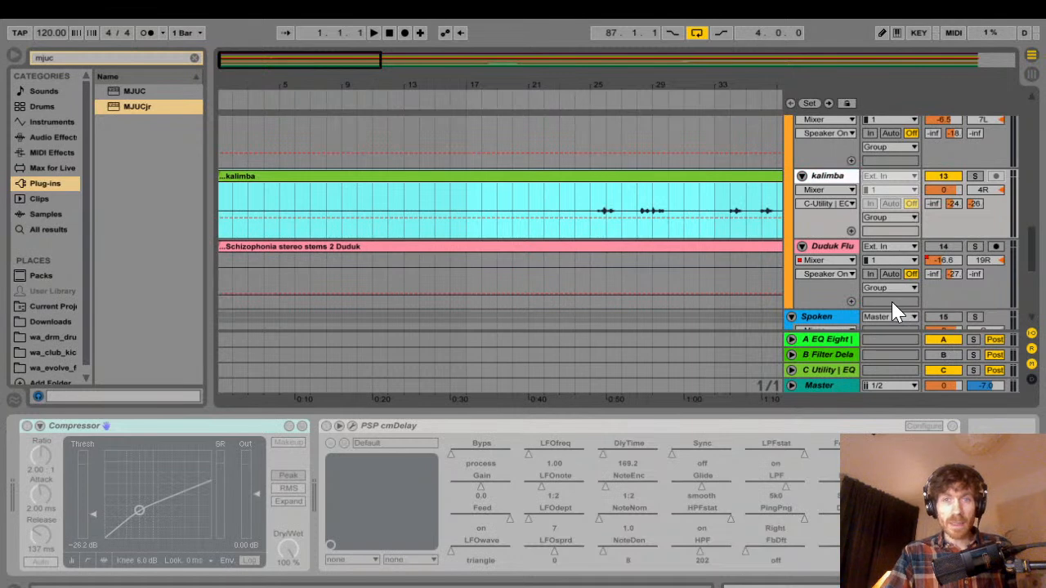
key(ctrl+z)
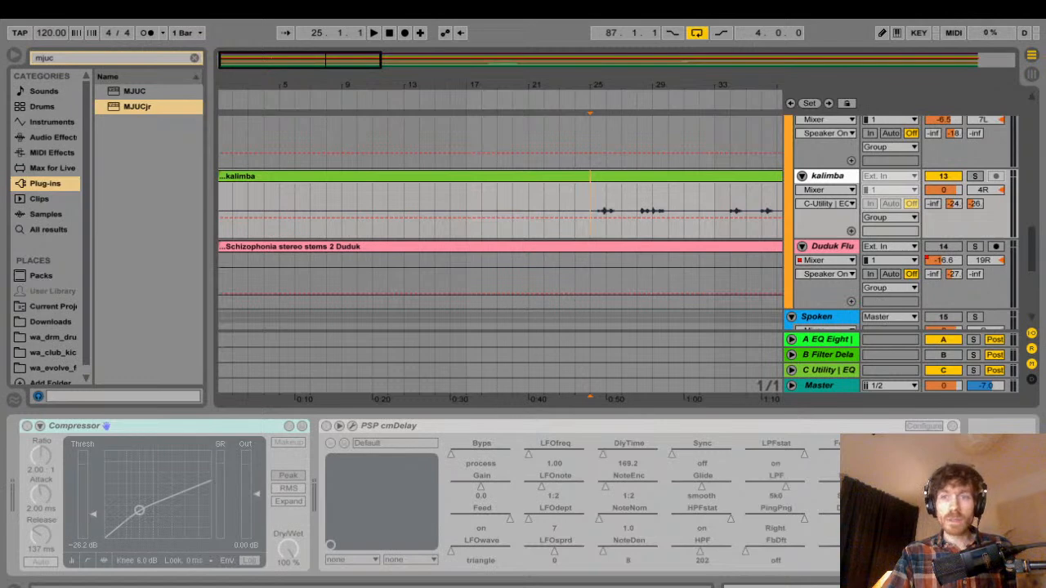
click(975, 176)
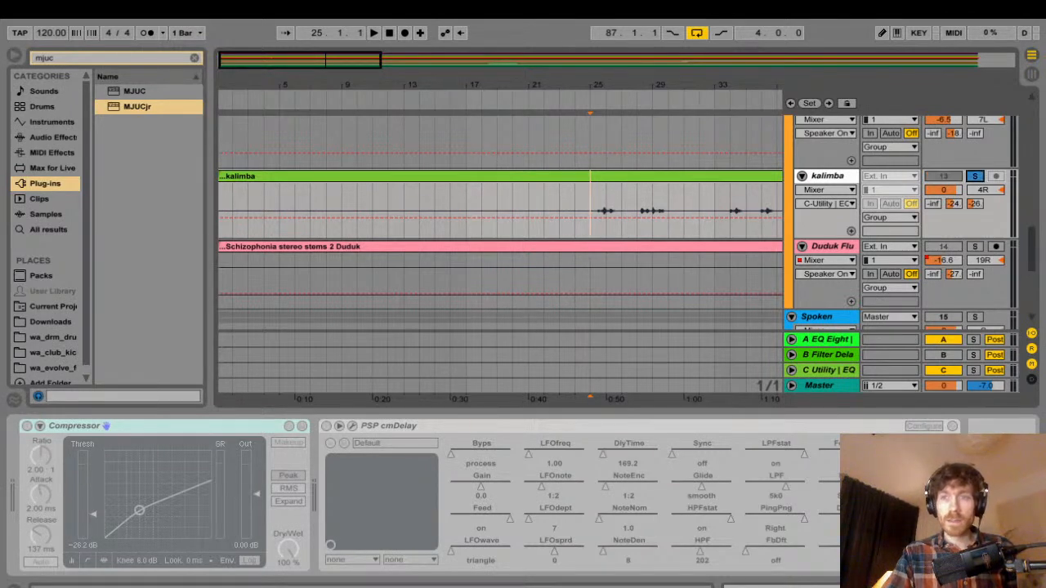
key(space)
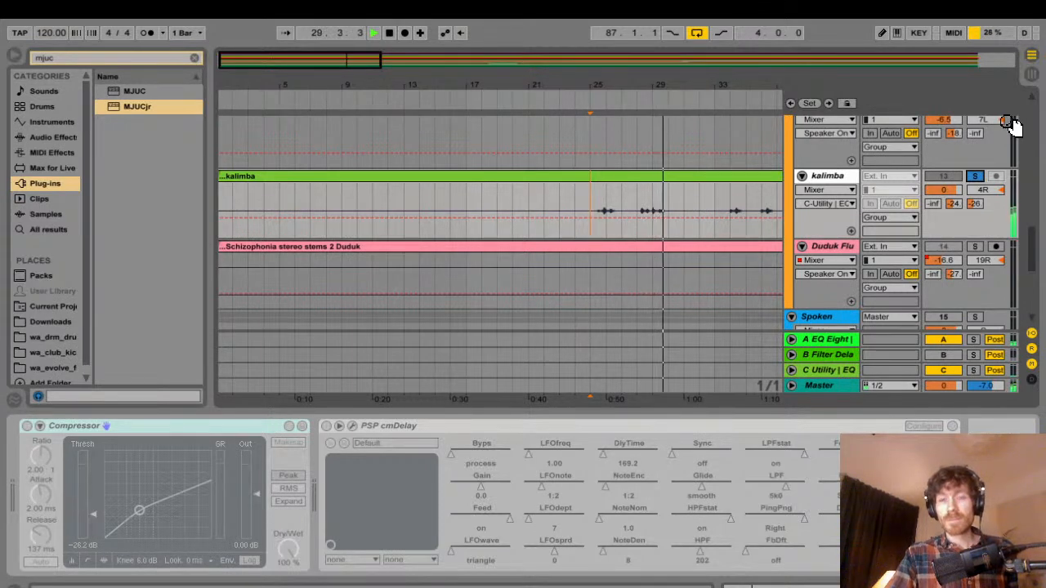
key(space)
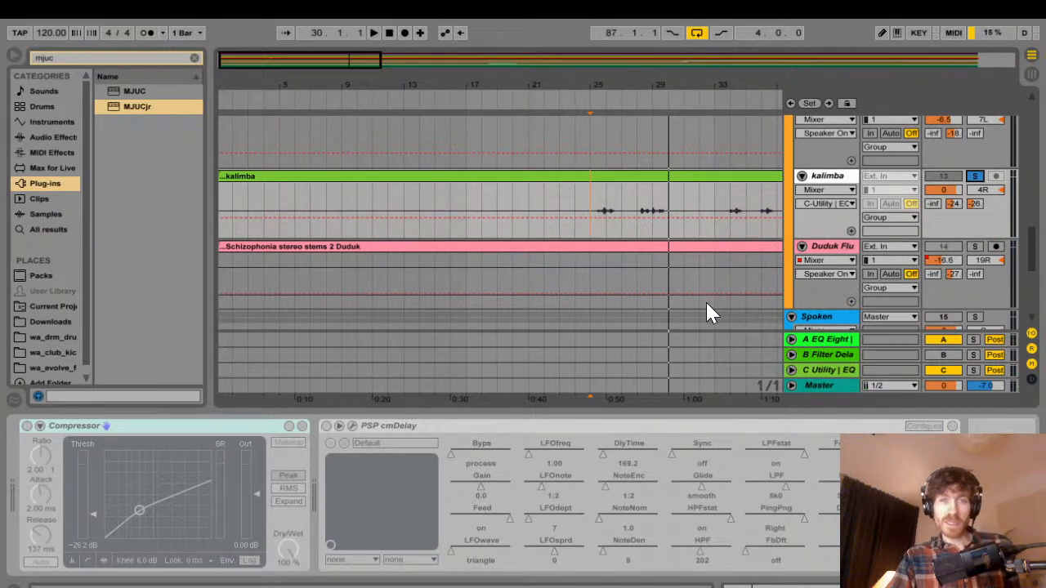
- Unsolo the kalimba track, play the mix from bar 17 to about bar 30, and view the Instruments group
key(Left)
key(Left)
key(Left)
key(Left)
key(Left)
key(Left)
key(Left)
key(Left)
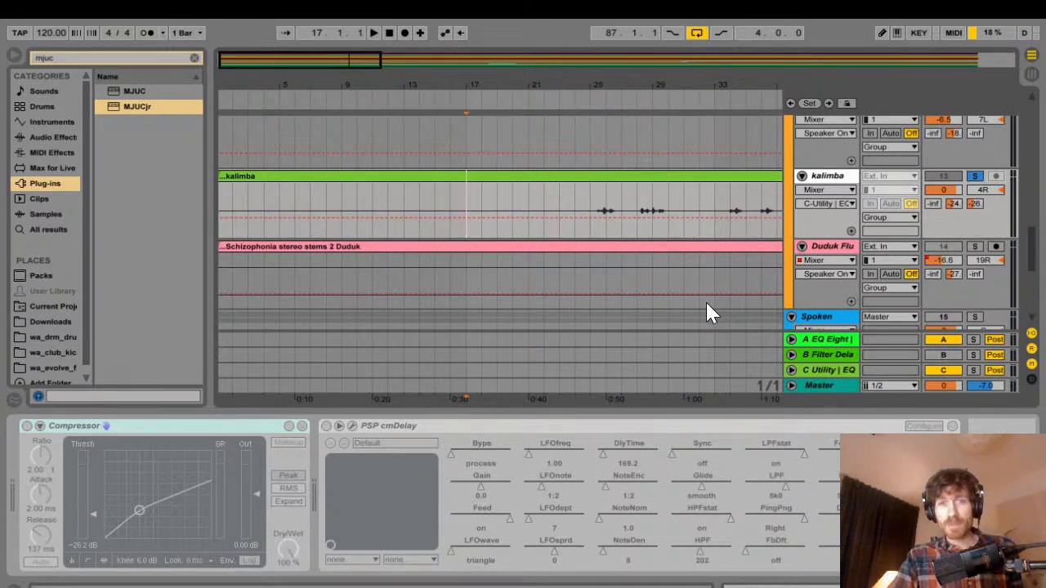
key(s)
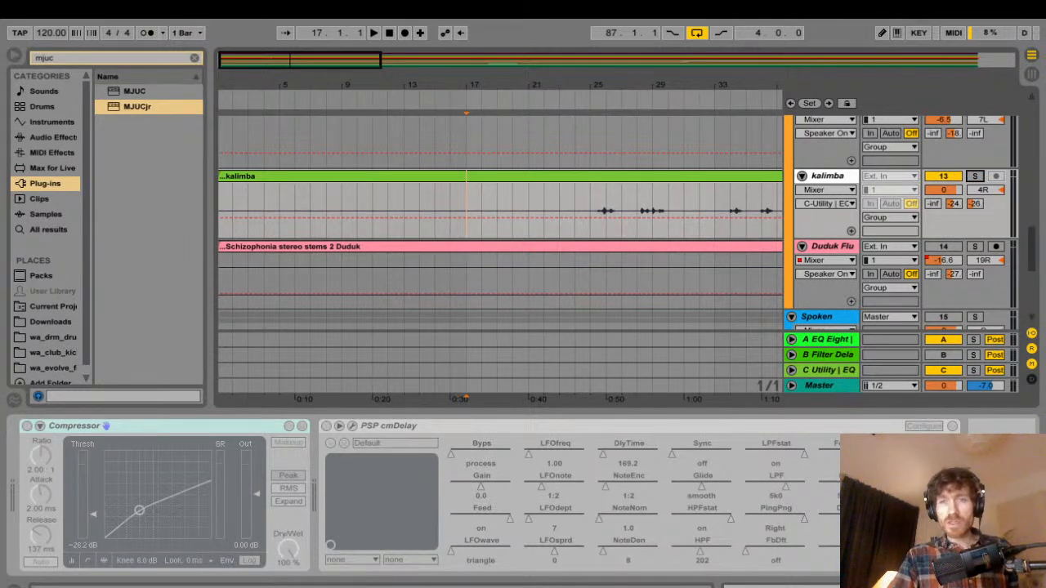
key(space)
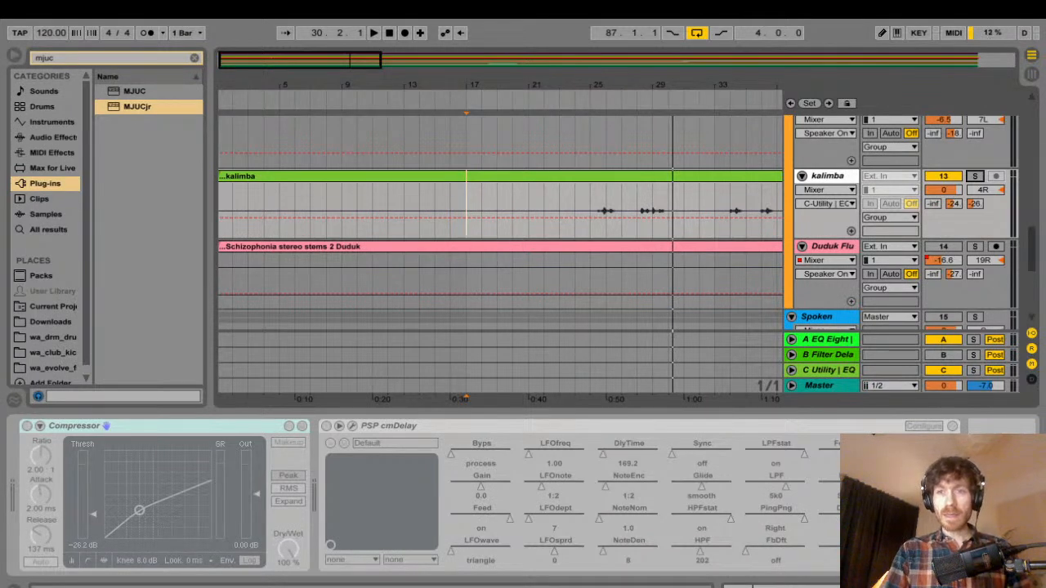
scroll(499, 221, up, 5)
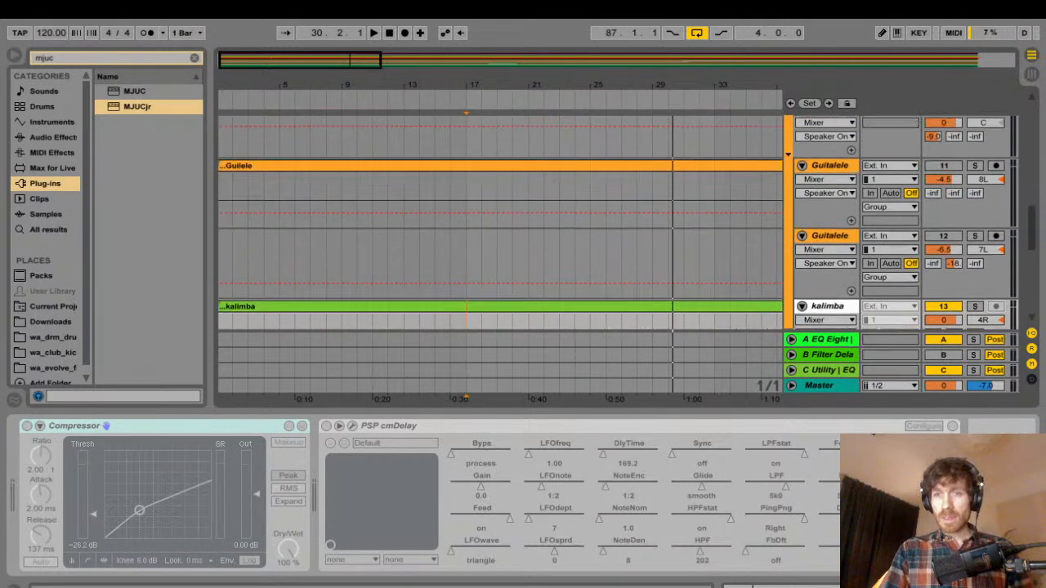
scroll(499, 221, up, 1)
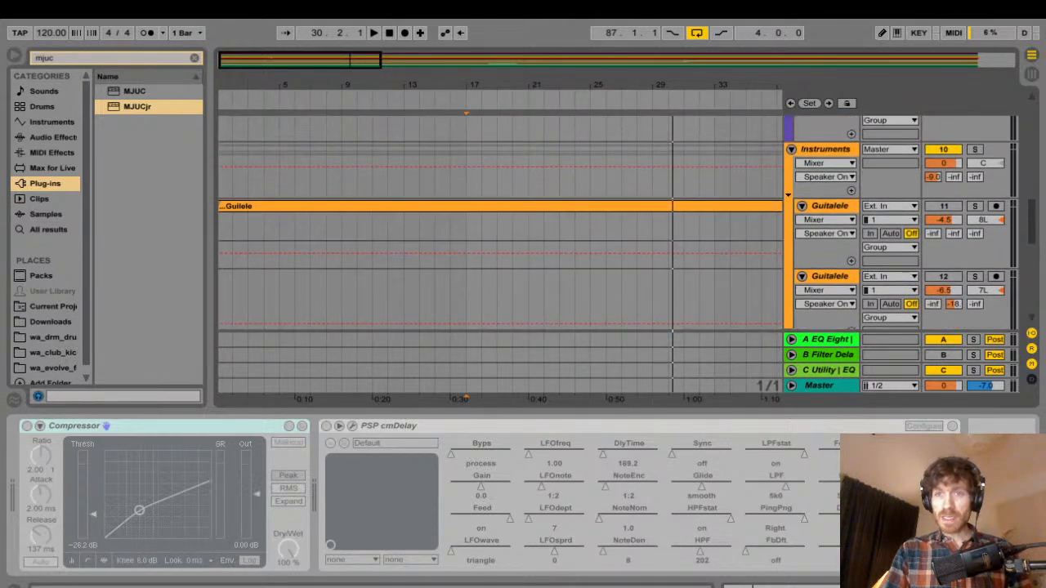
- Show the session mixer and examine the send levels of the kalimba track and the Instruments group
click(826, 149)
key(Tab)
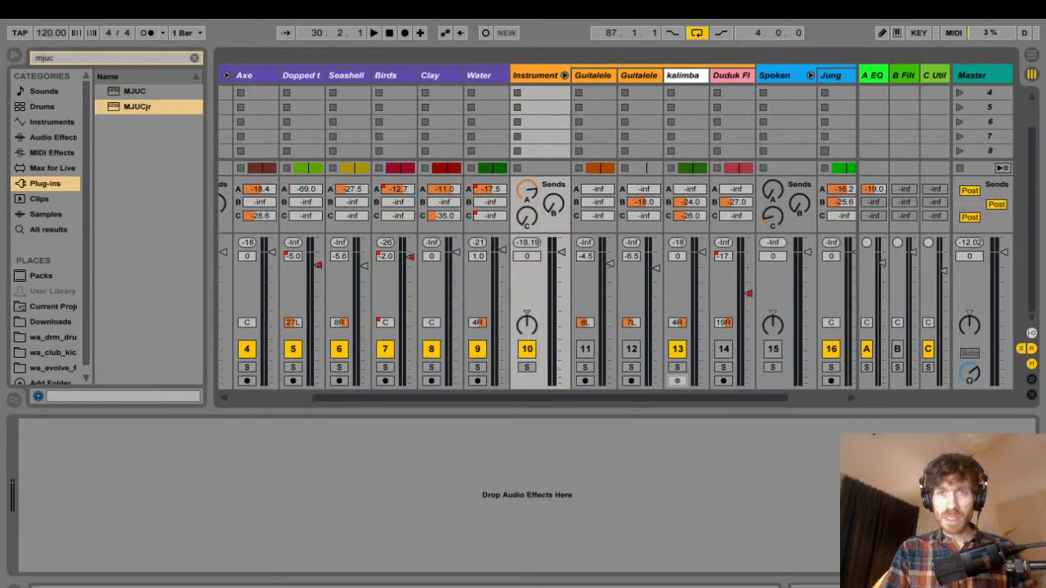
click(1036, 111)
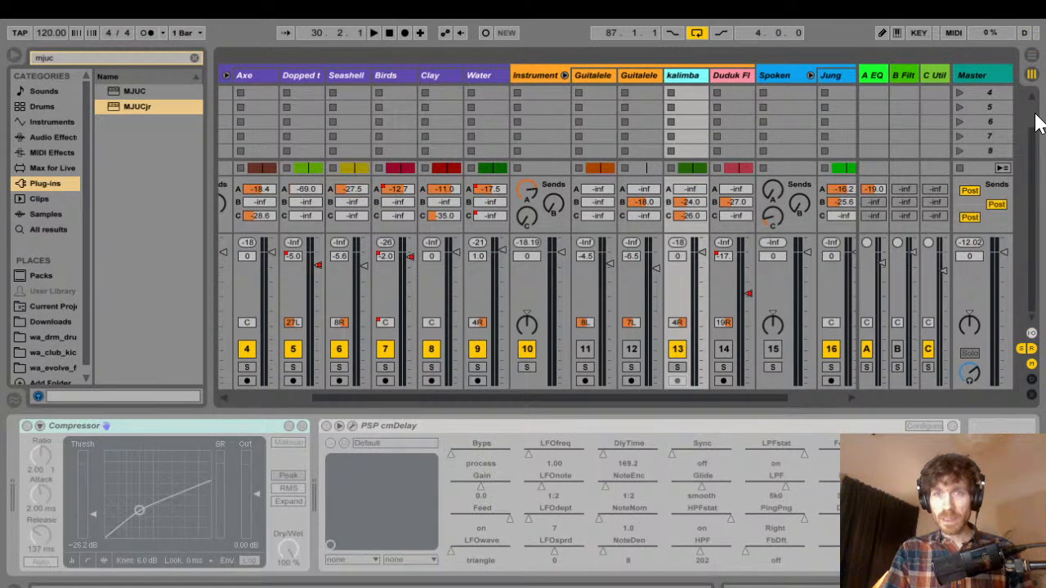
key(Left)
key(Left)
key(Left)
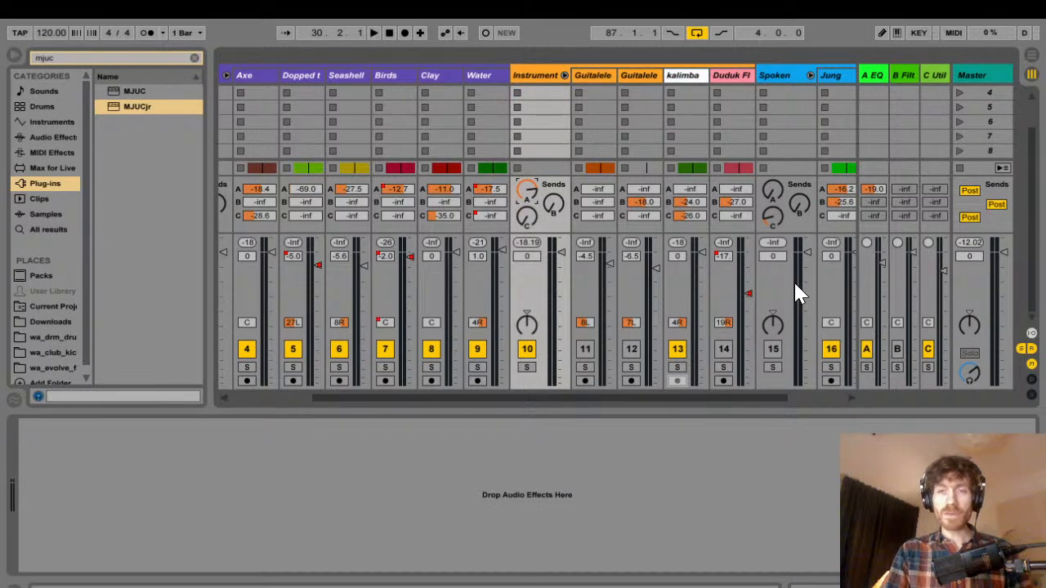
- Audition the Instruments group's send A in the mix, playing from bar 17 and again from bar 25 to about bar 30
key(space)
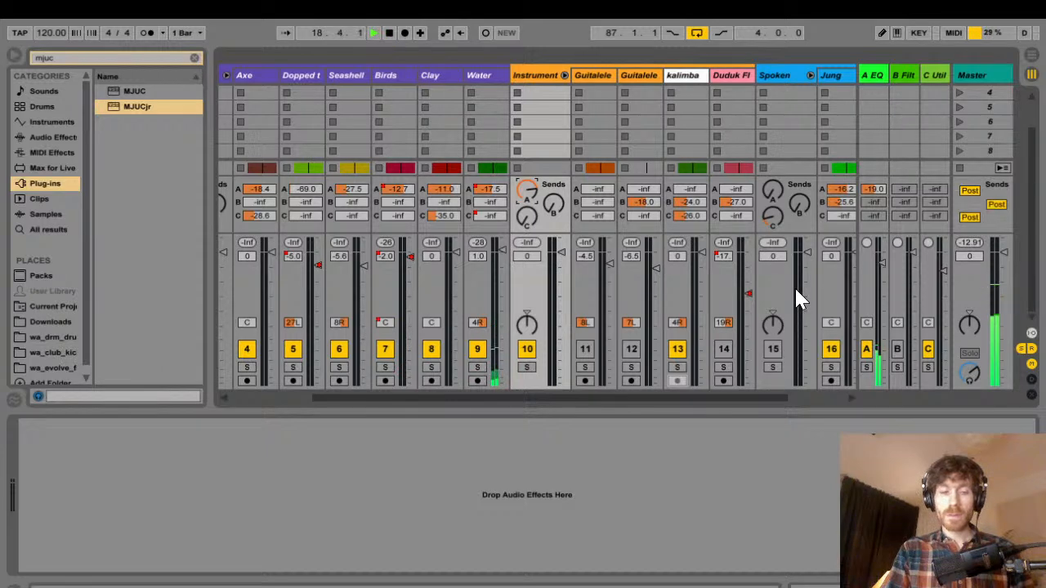
key(Tab)
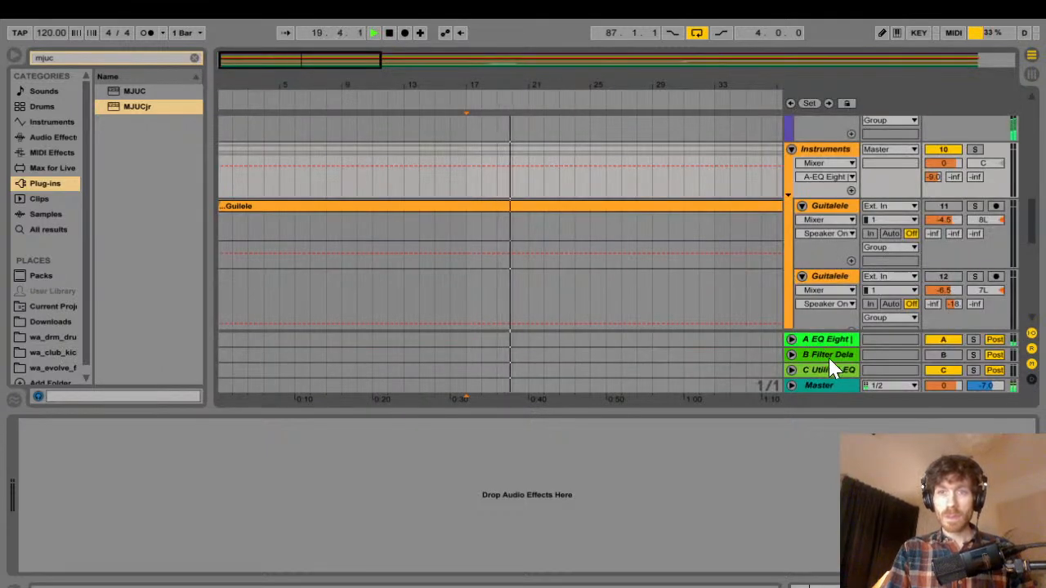
click(874, 342)
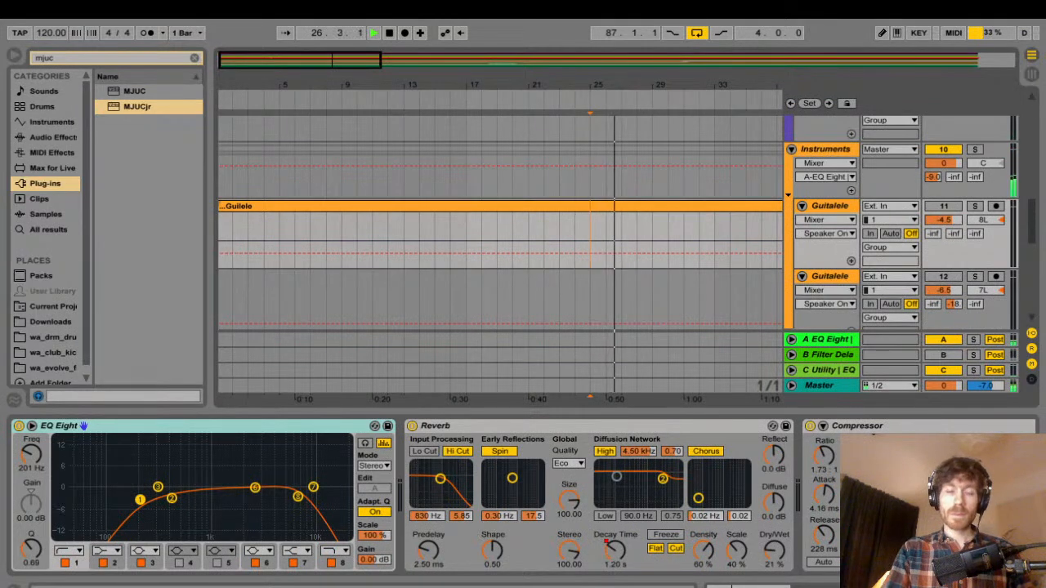
key(Tab)
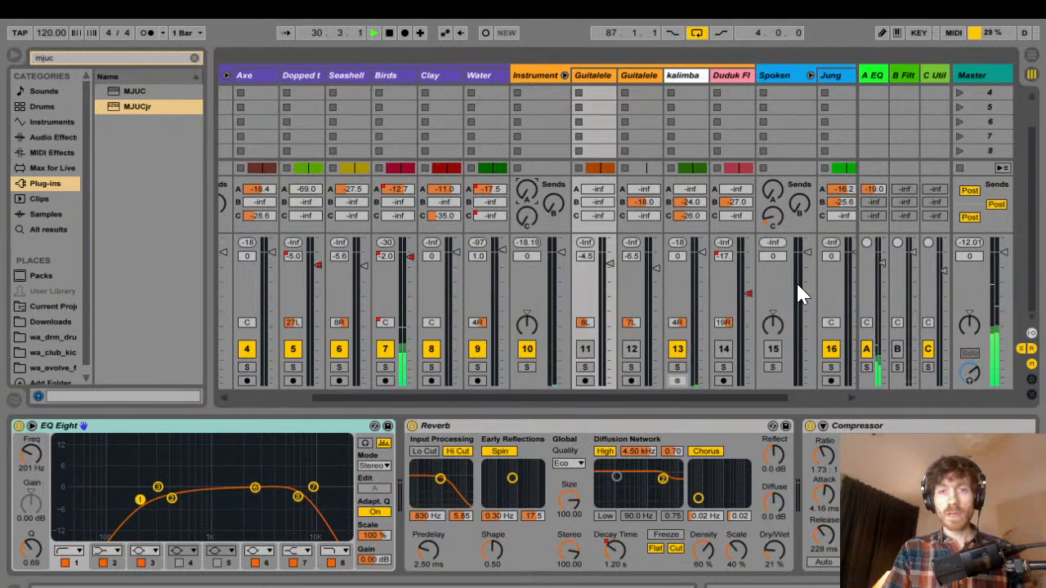
key(space)
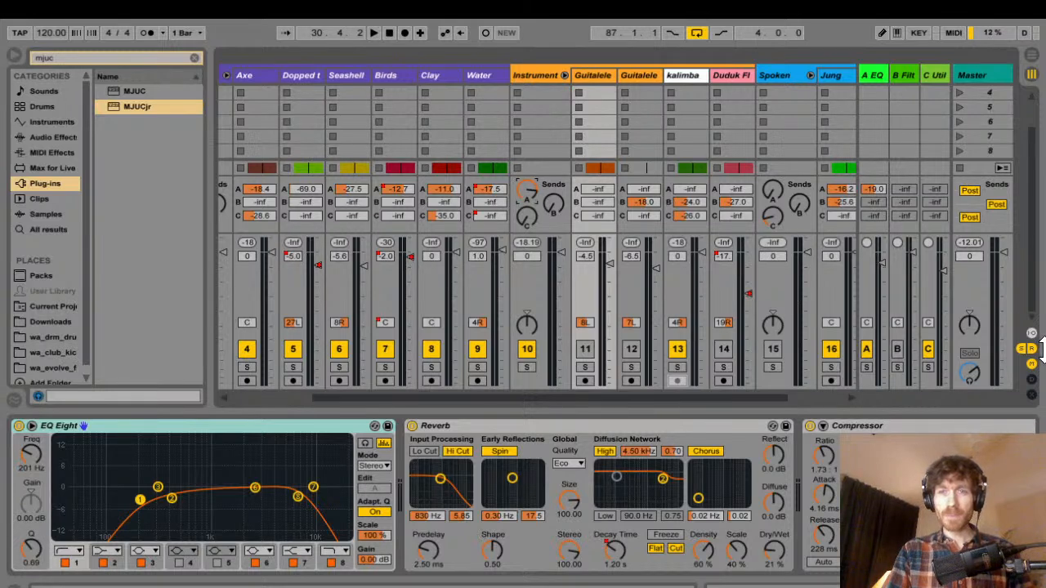
- Select the kalimba's send C, solo return C and audition the passage from bar 25 to about bar 29
key(Right)
key(Right)
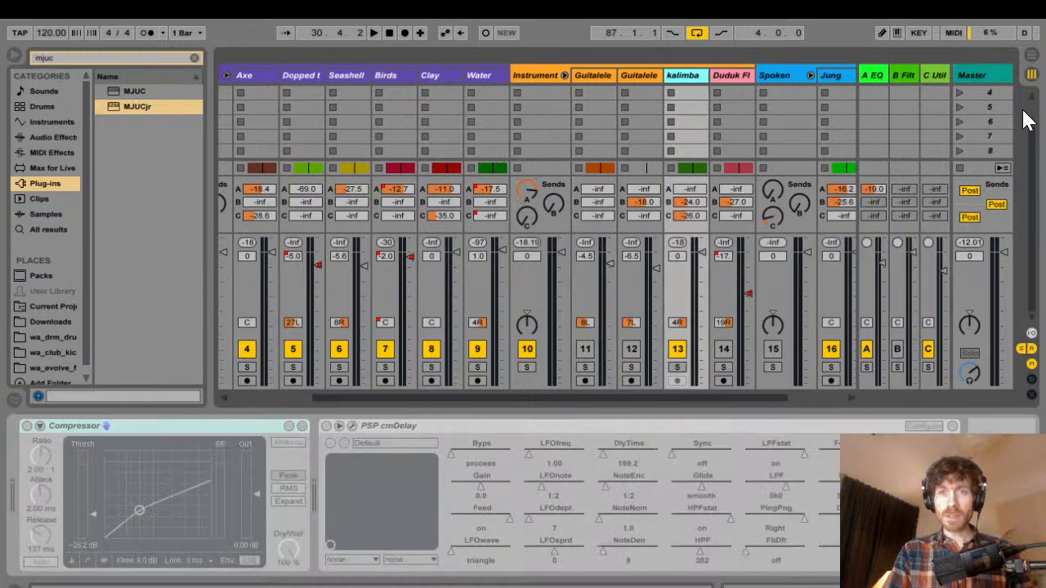
click(1032, 320)
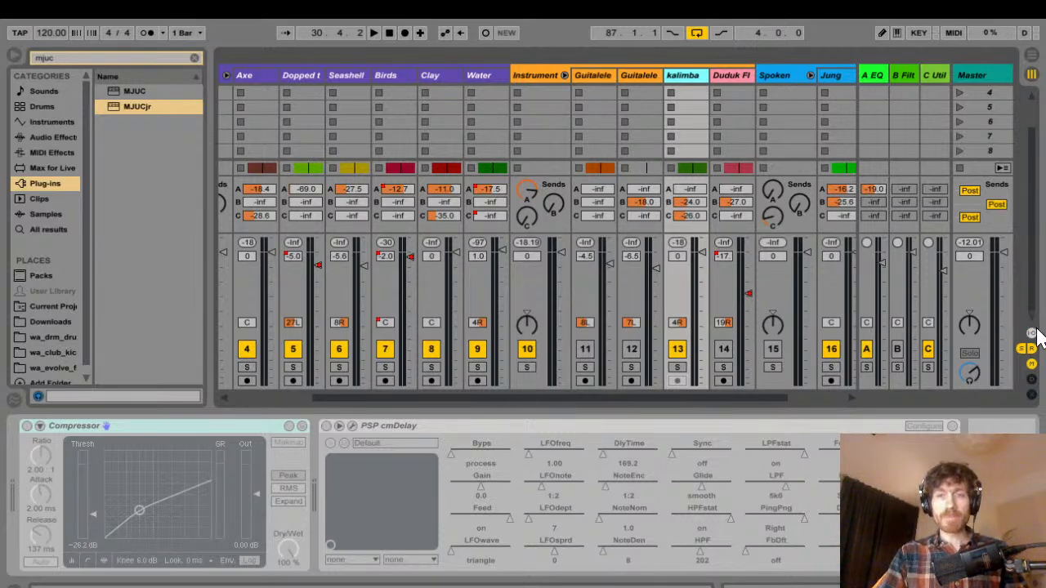
click(689, 216)
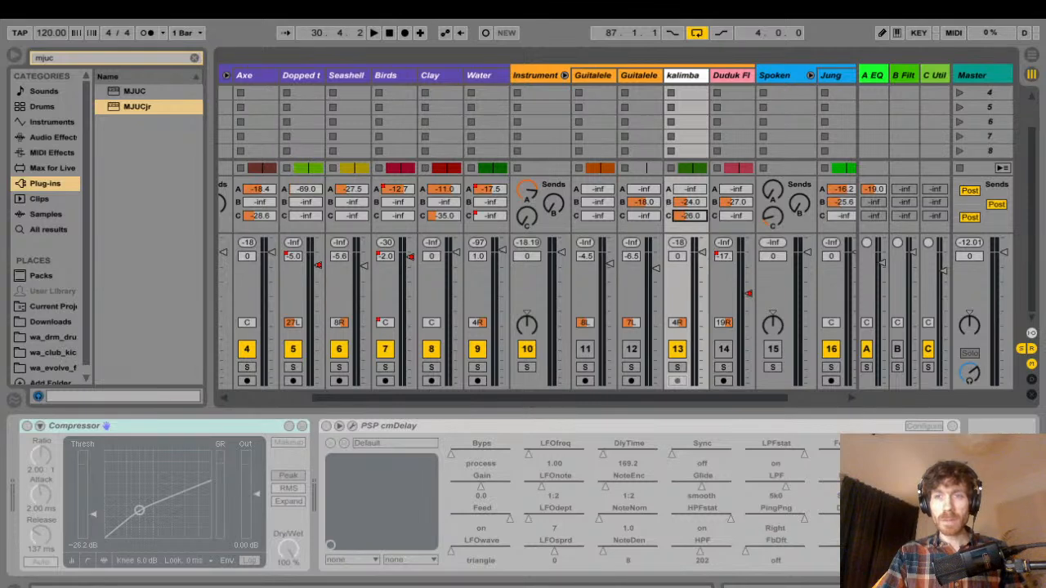
click(928, 366)
key(space)
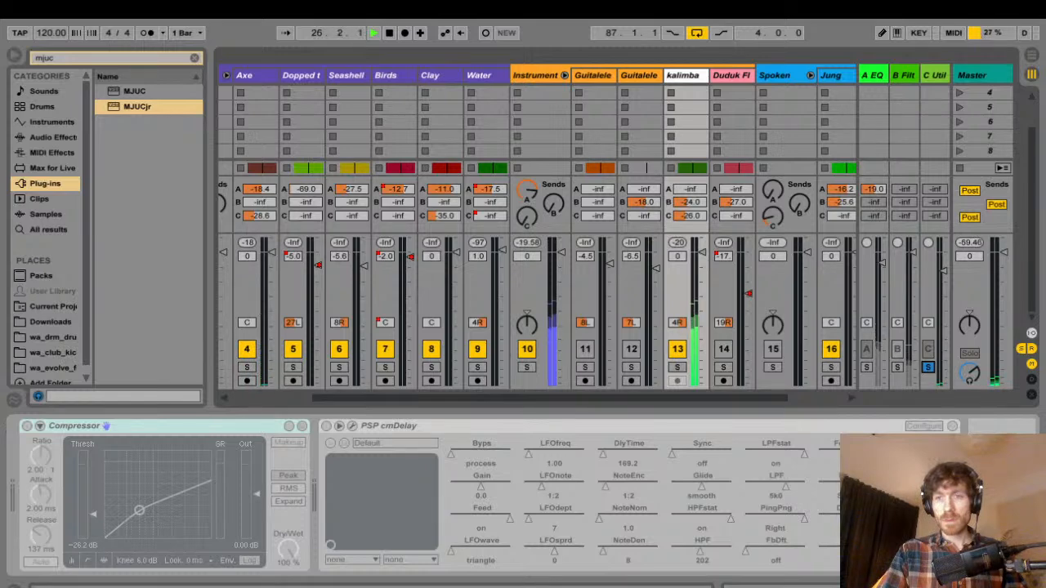
key(space)
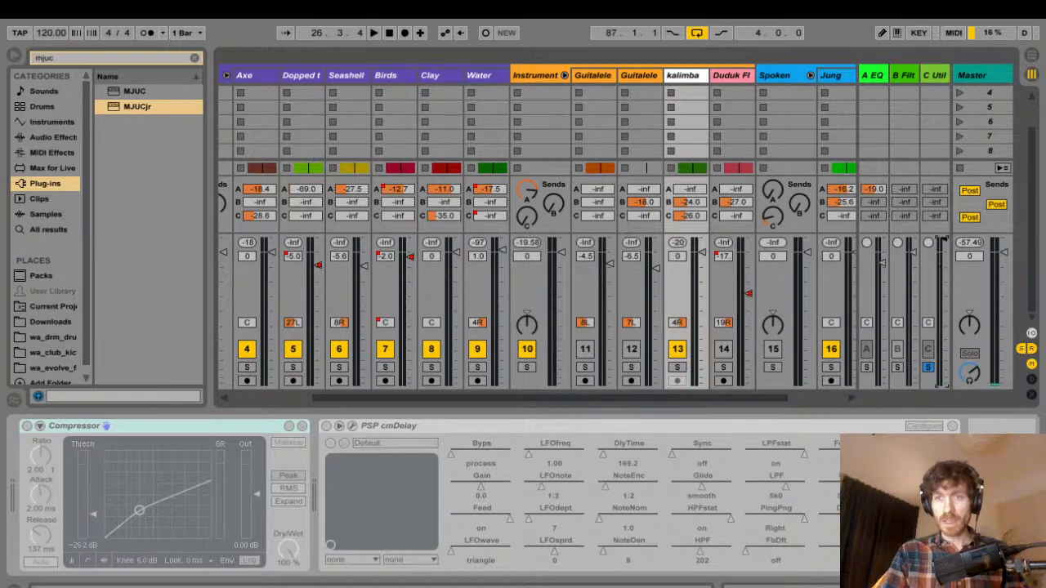
key(space)
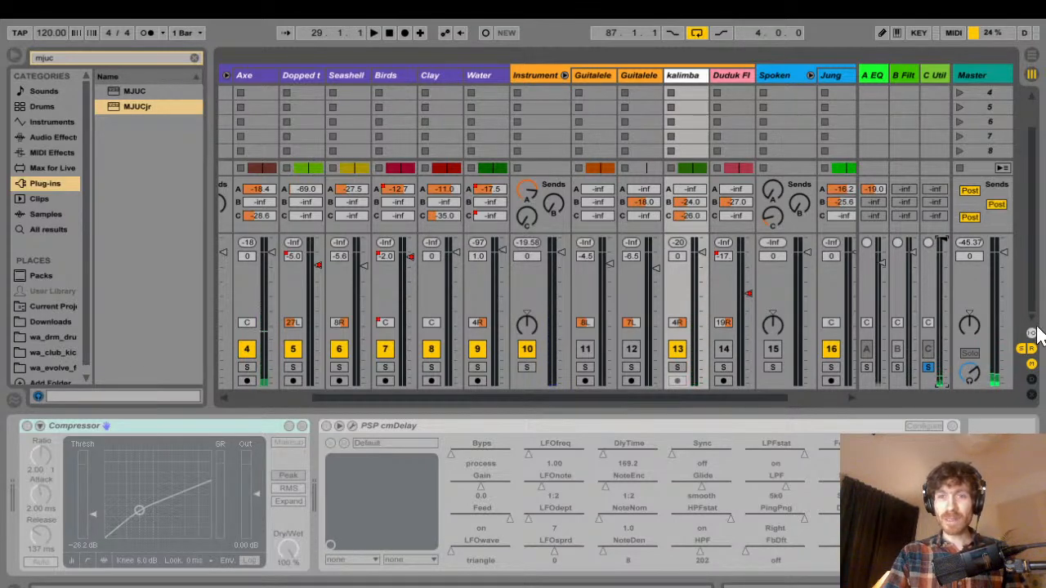
- Raise the kalimba's send C to -13.0 and replay the passage through the soloed return C
drag(690, 217, 689, 213)
key(space)
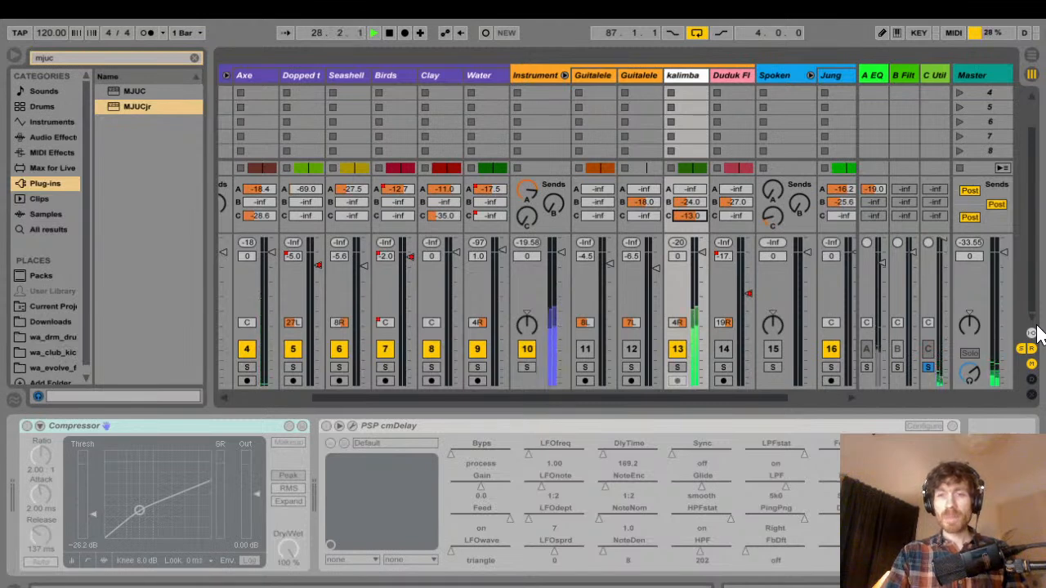
key(space)
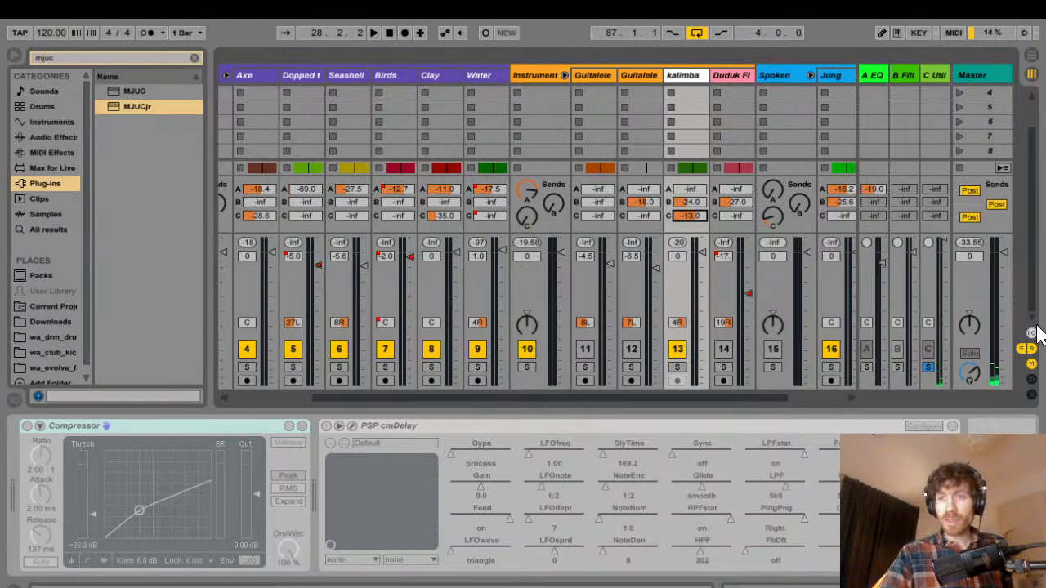
- Show the Master effects, unsolo return C, and set the kalimba's send C to -22.5
click(972, 75)
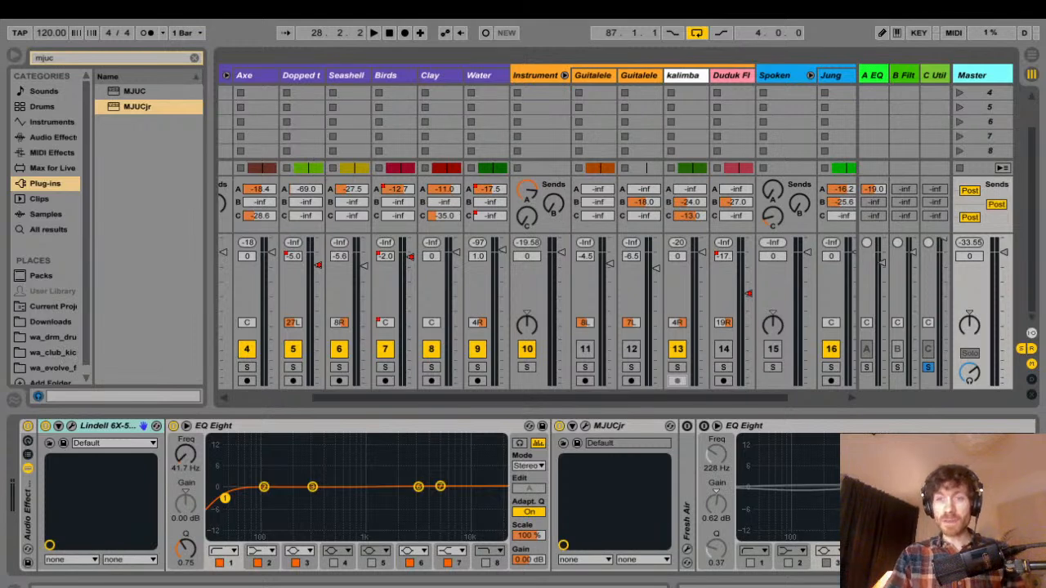
click(927, 367)
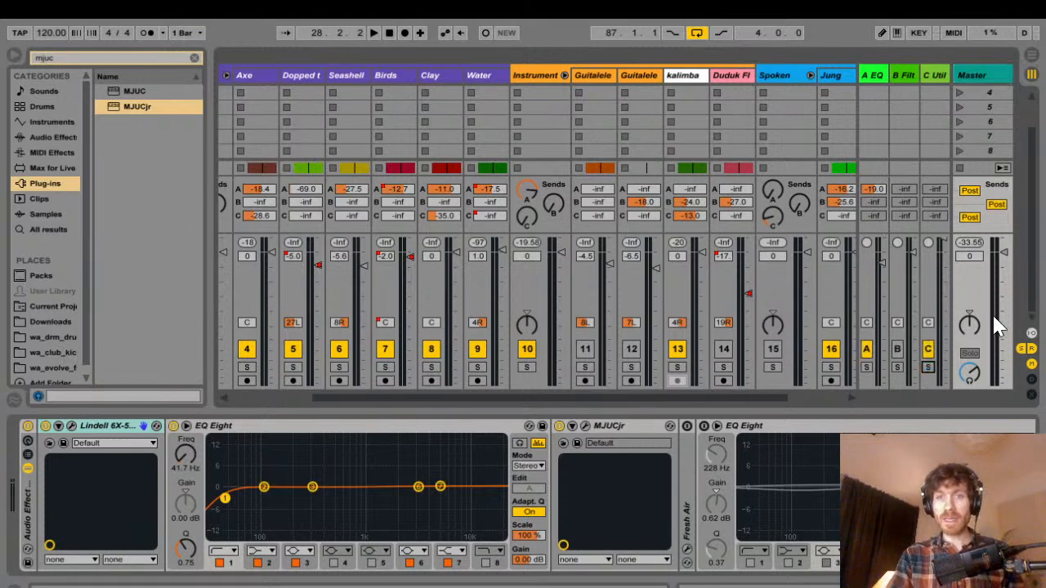
drag(689, 215, 689, 223)
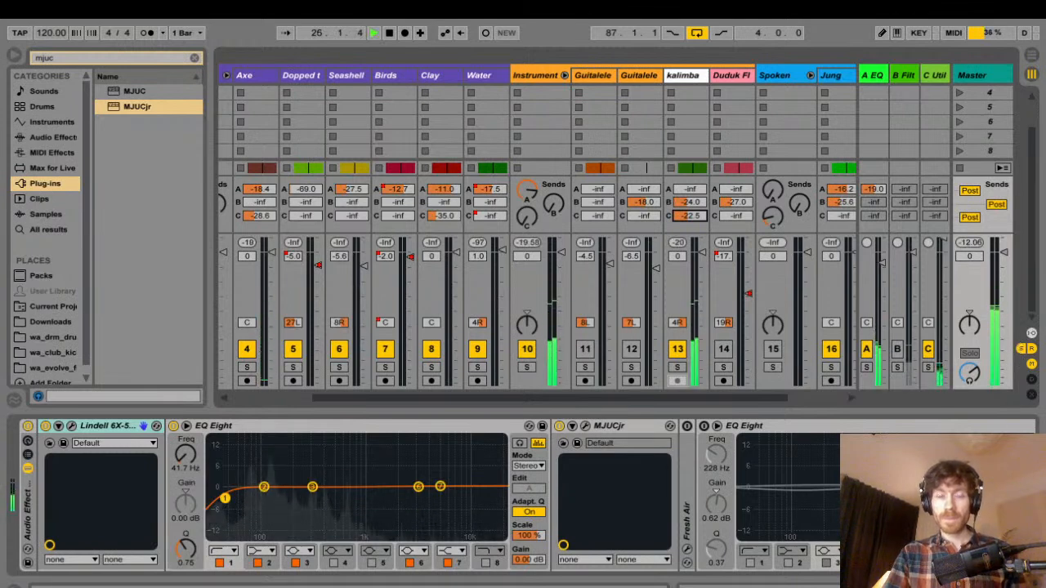
- Return to the arrangement and locate the Drum and Bass tracks while playing the mix to about bar 31
key(Tab)
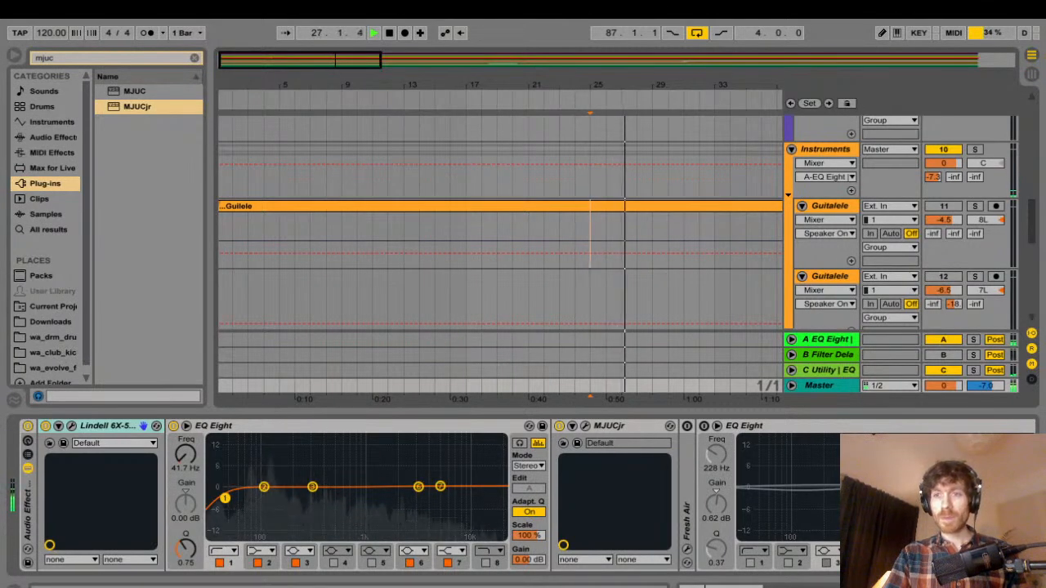
scroll(590, 237, up, 5)
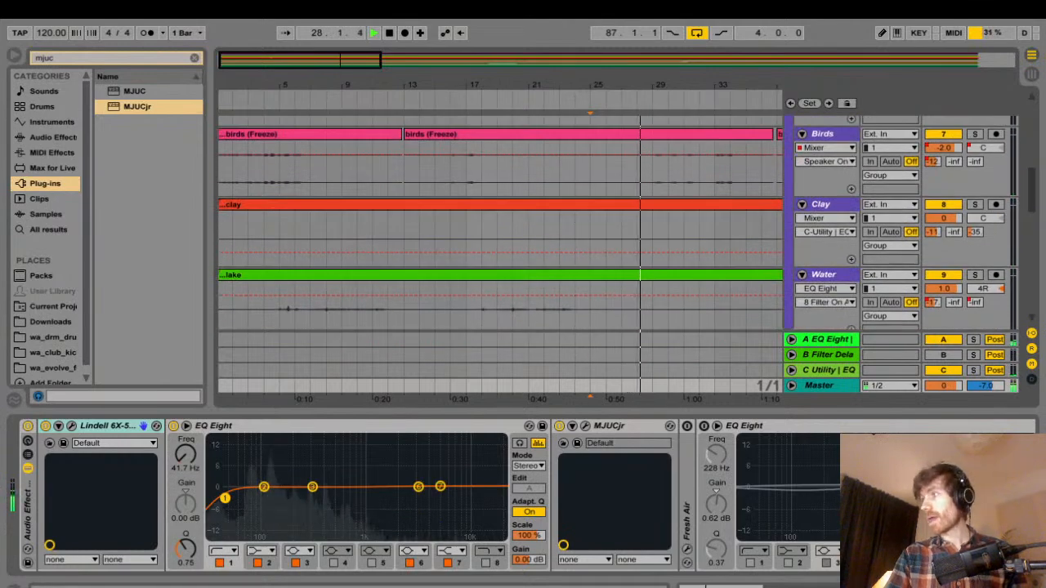
scroll(501, 237, up, 6)
scroll(500, 237, up, 5)
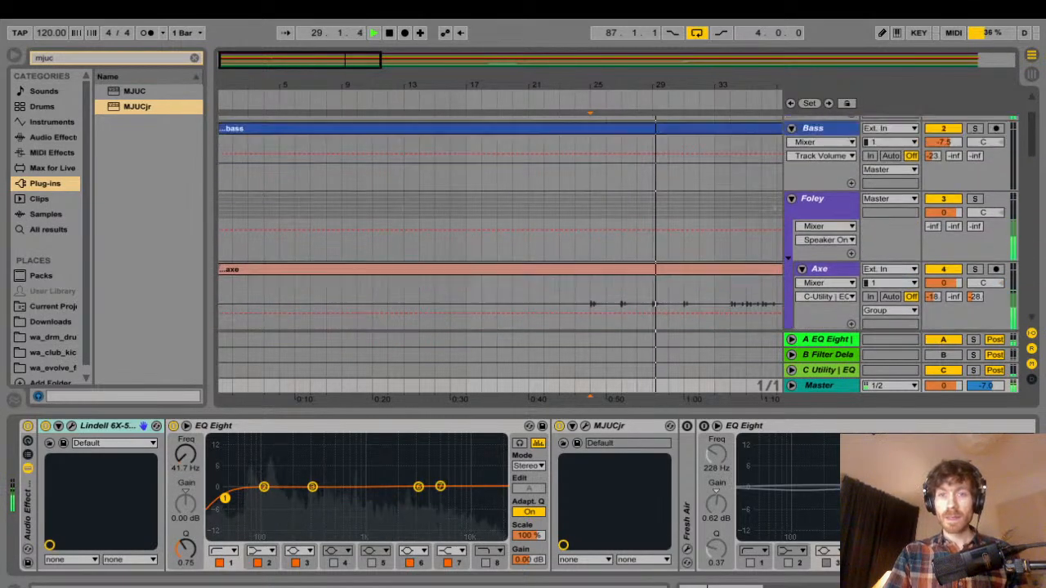
scroll(500, 237, down, 5)
scroll(500, 237, up, 5)
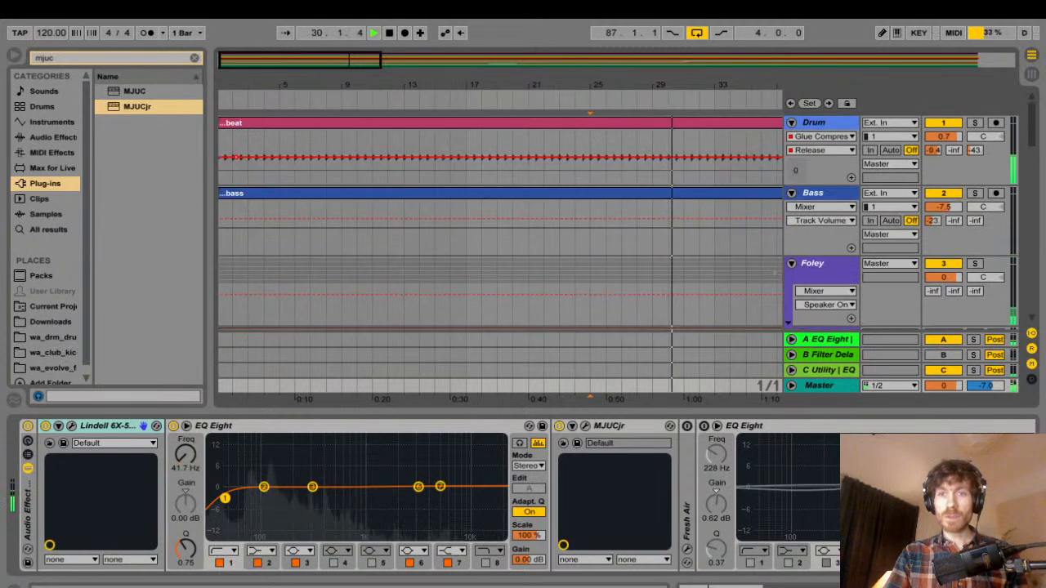
key(minus)
key(minus)
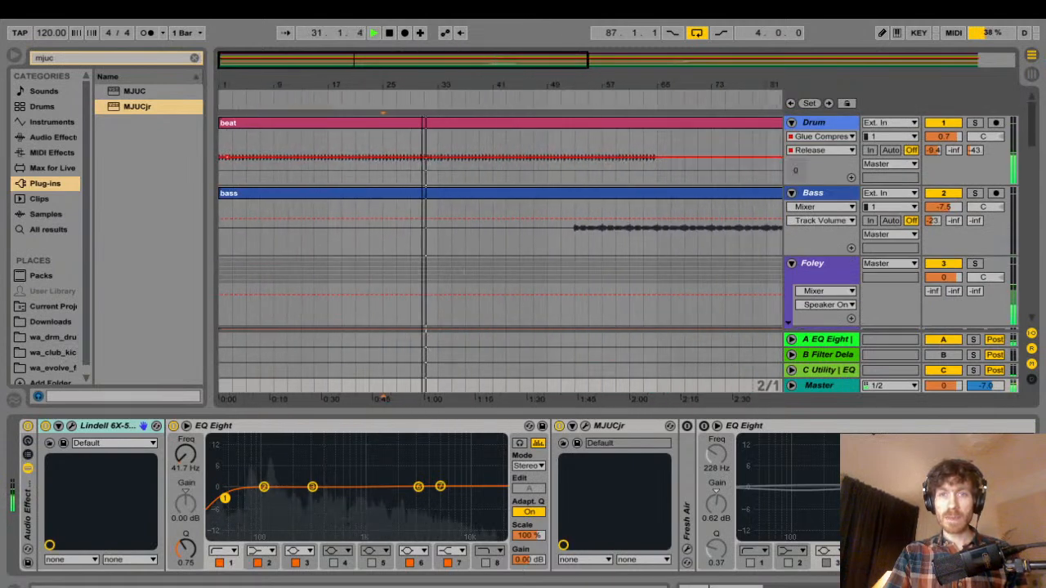
key(space)
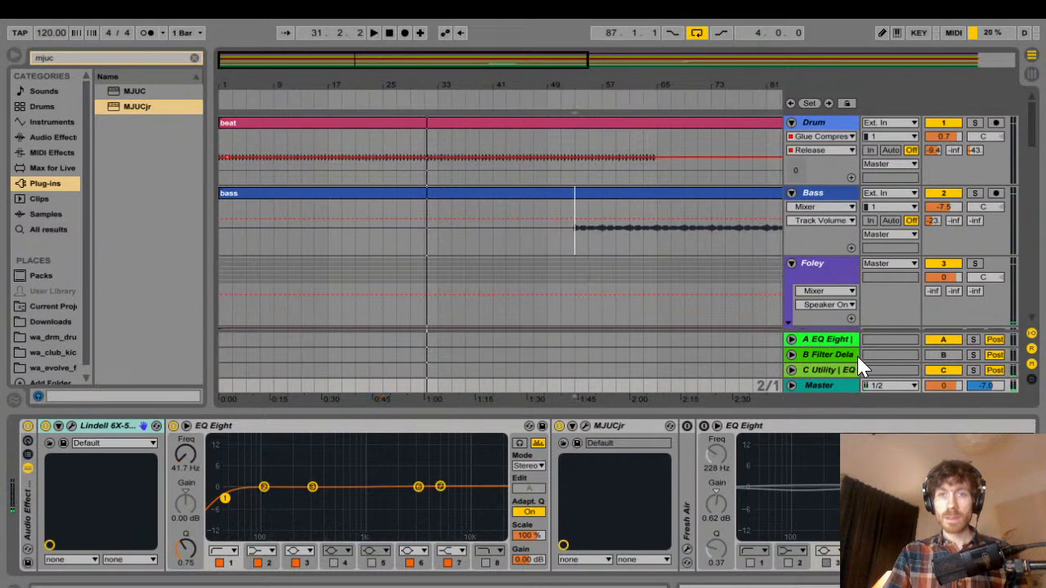
- Select the Bass track to show its effects and play the mix from bar 51 through the bass entry
click(865, 342)
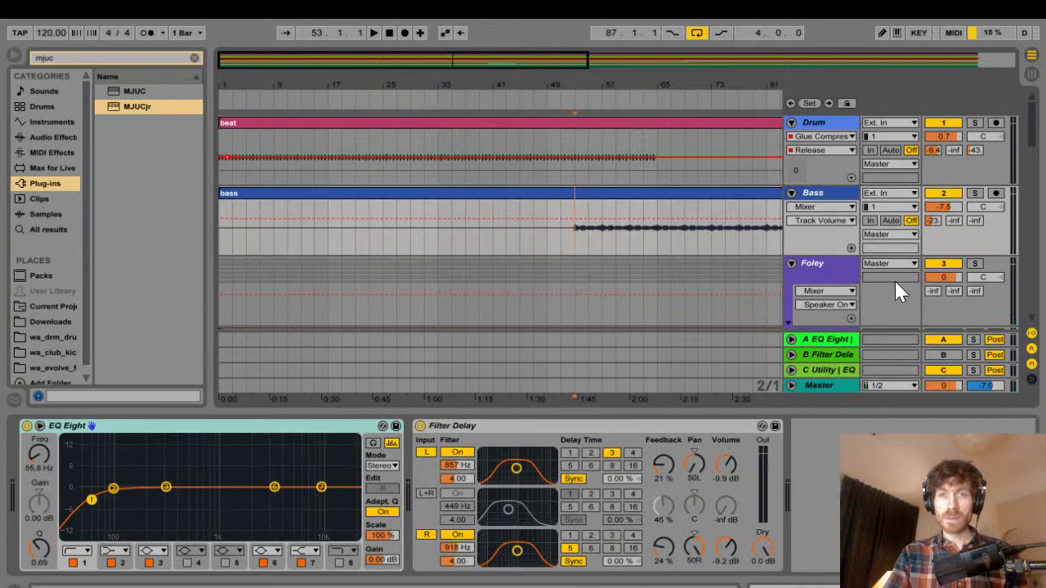
key(space)
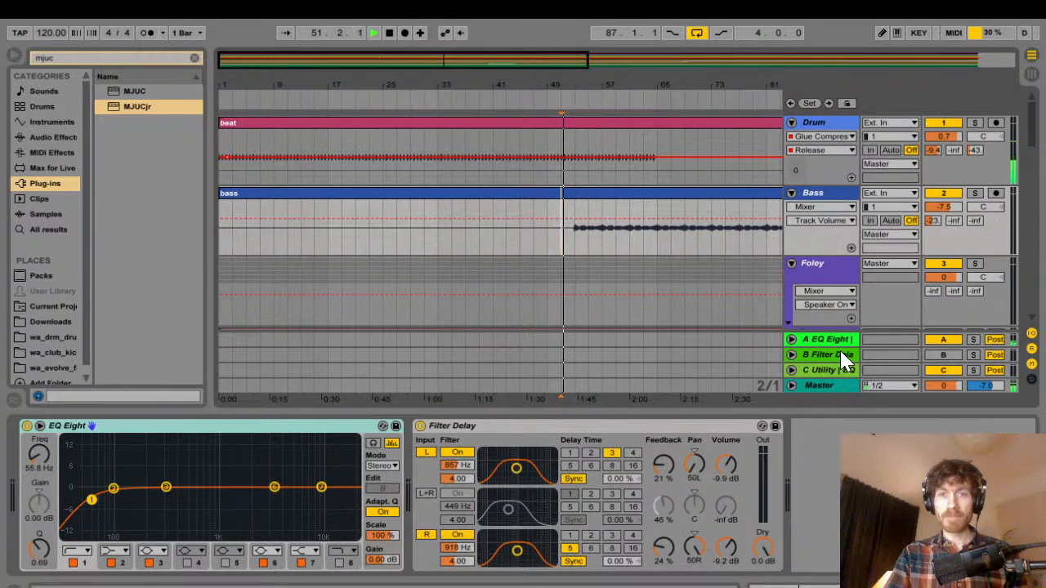
key(plus)
key(plus)
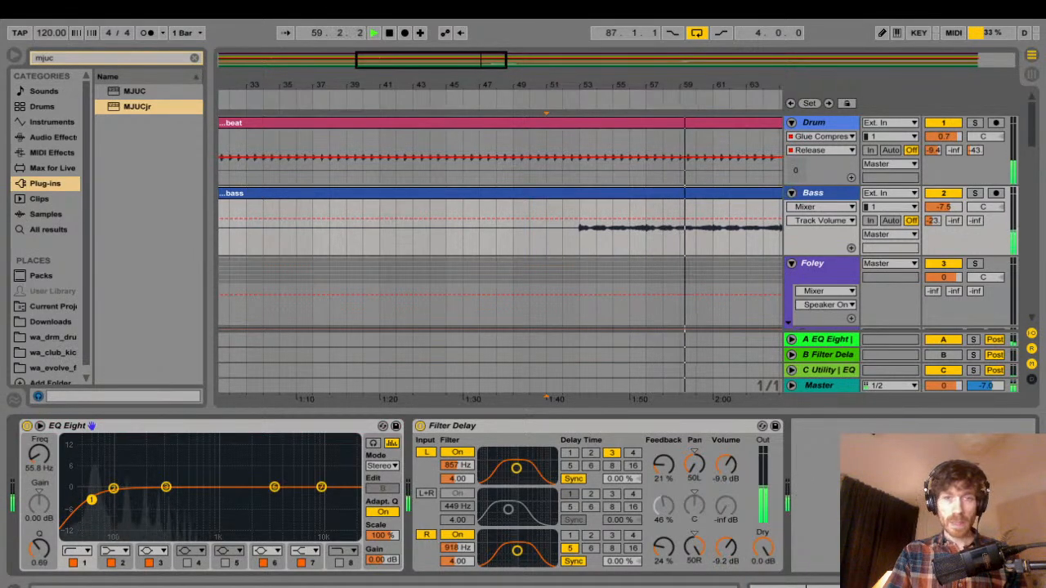
- Examine the left and right channel pan settings in the Bass track's Filter Delay, and stop playback
click(539, 426)
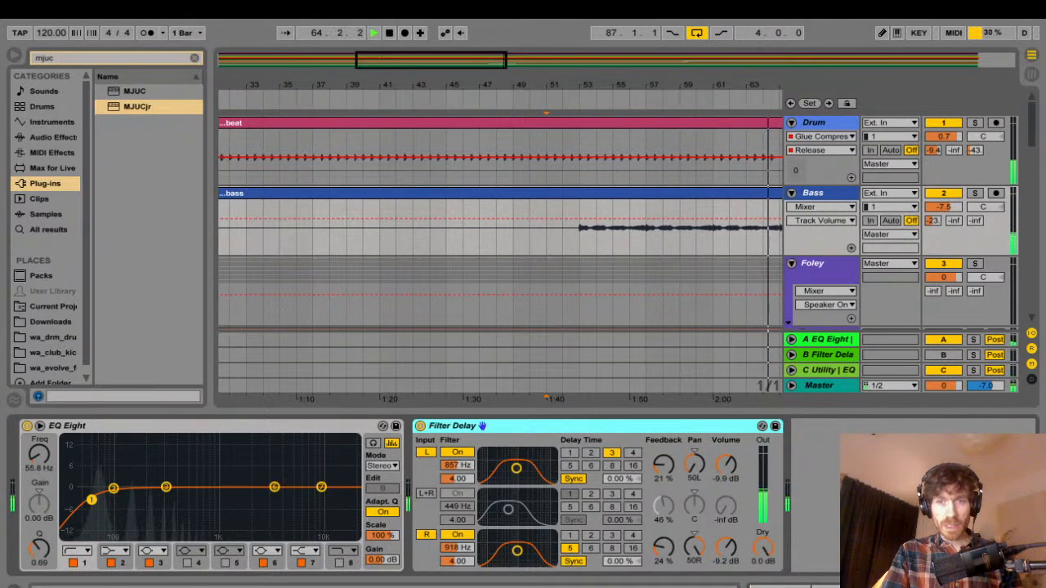
click(694, 465)
click(694, 547)
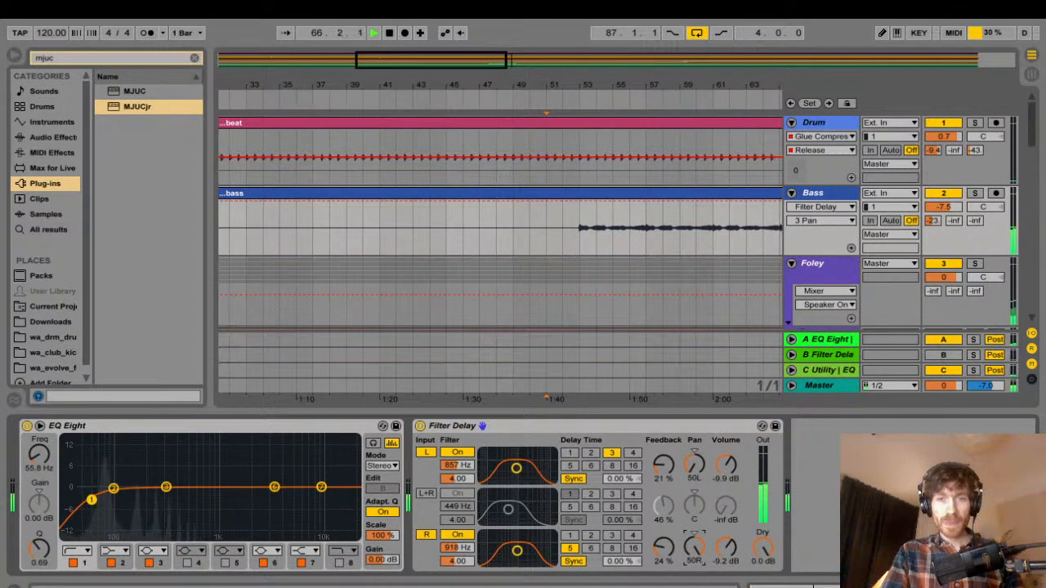
key(space)
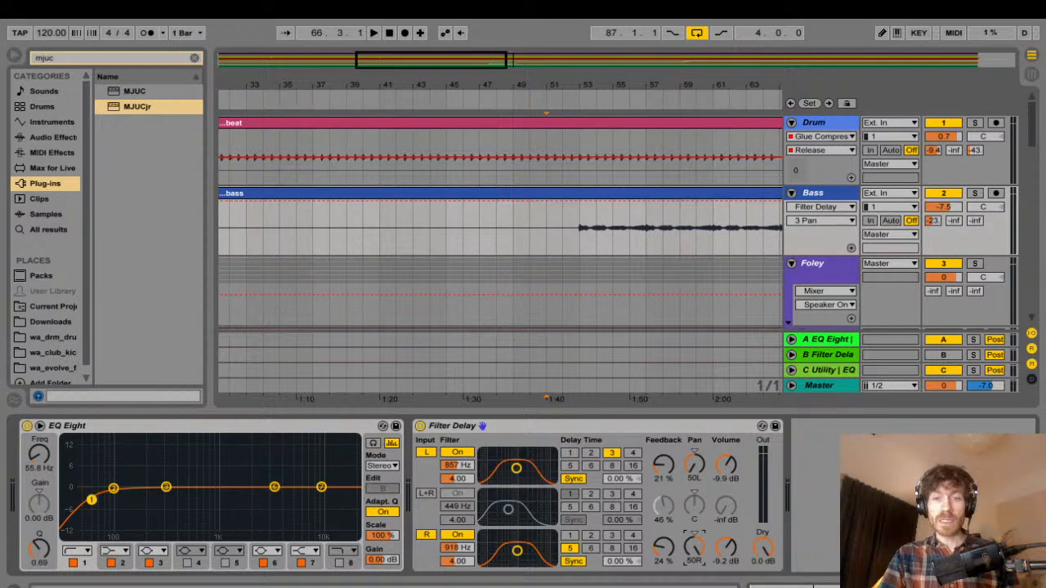
- Solo the Bass track through its entry and compare it with the Filter Delay bypassed and enabled, ending with the track unsoloed
key(space)
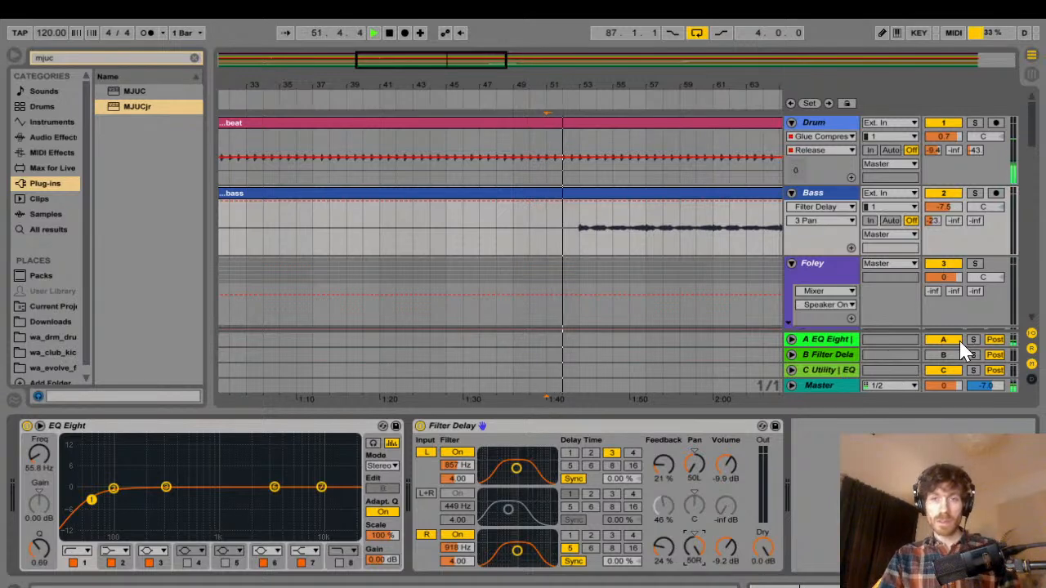
key(s)
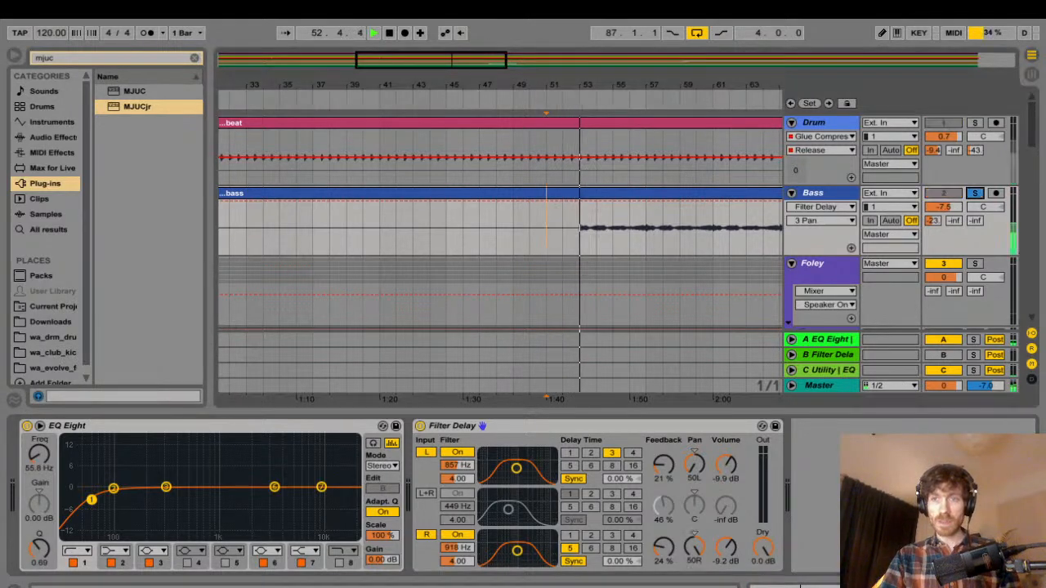
click(420, 425)
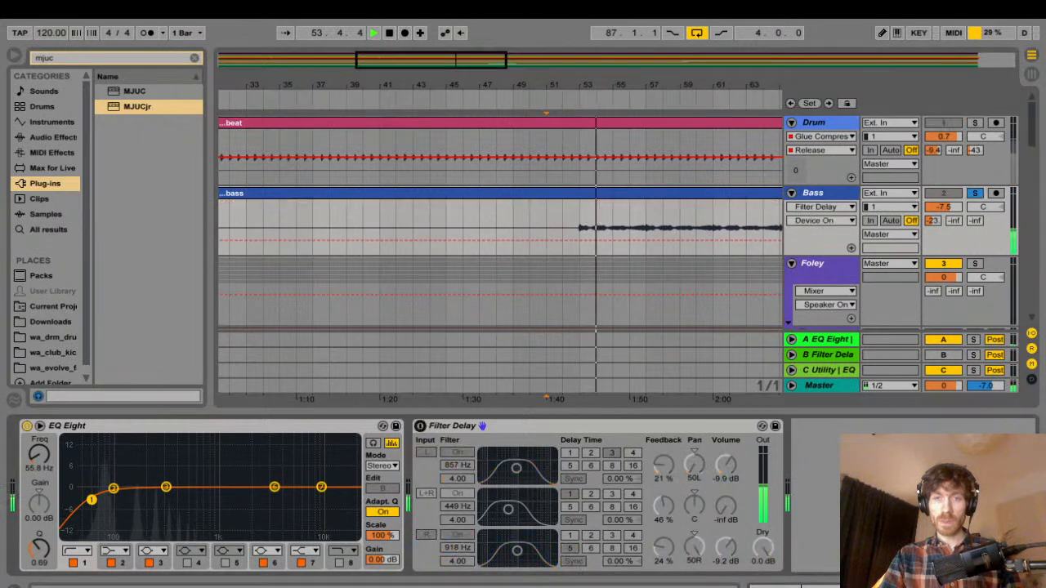
click(454, 425)
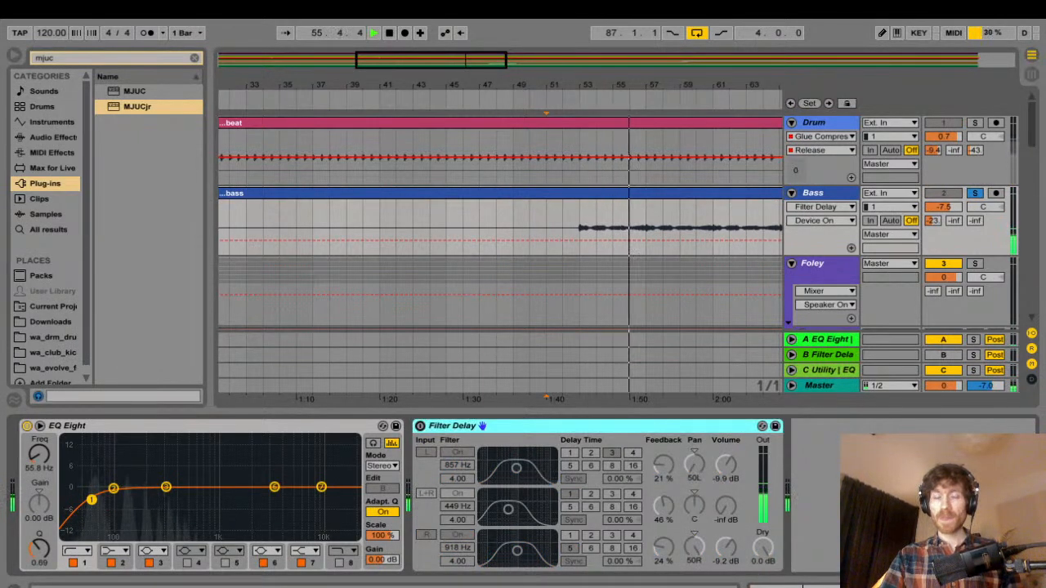
click(420, 426)
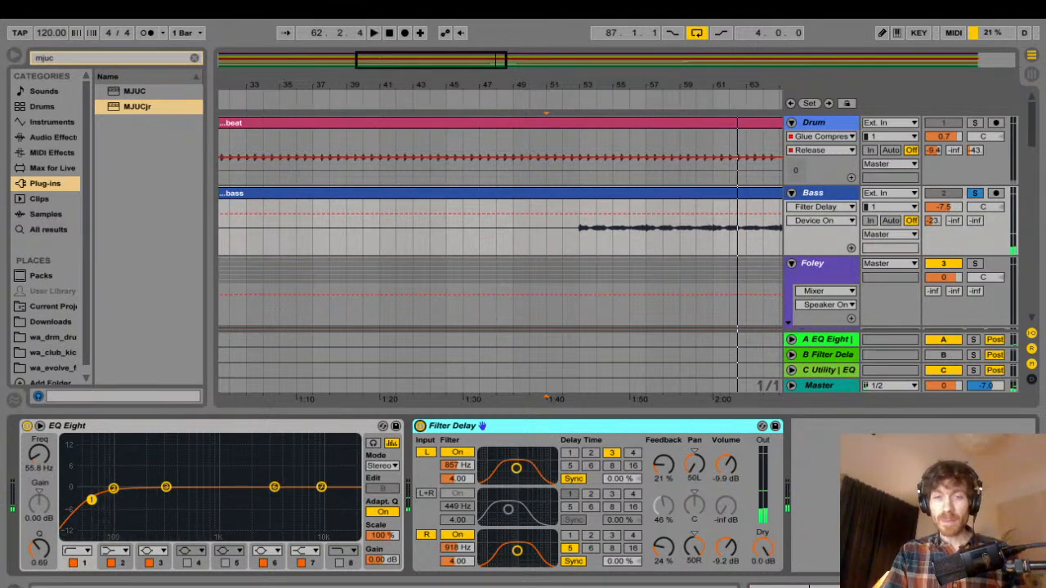
click(517, 468)
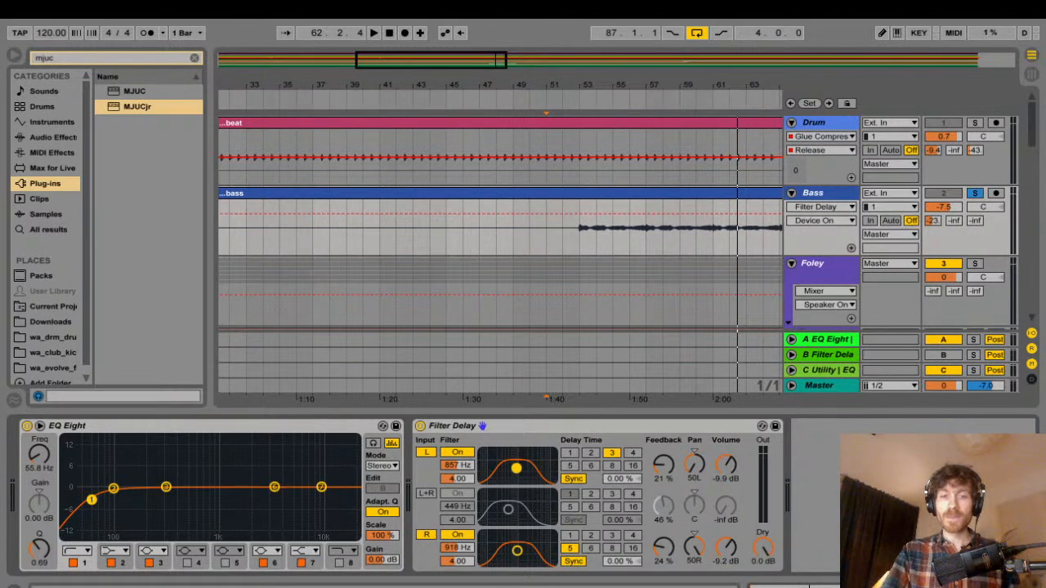
click(975, 194)
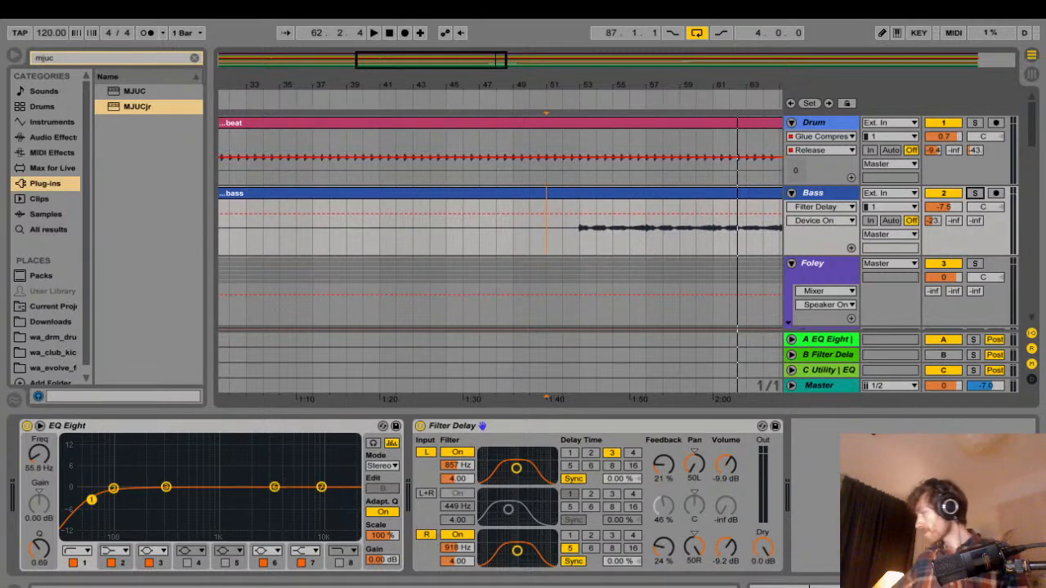
- Locate the two Guitalele tracks in the arrangement and show the extent of their clips along the timeline
key(Tab)
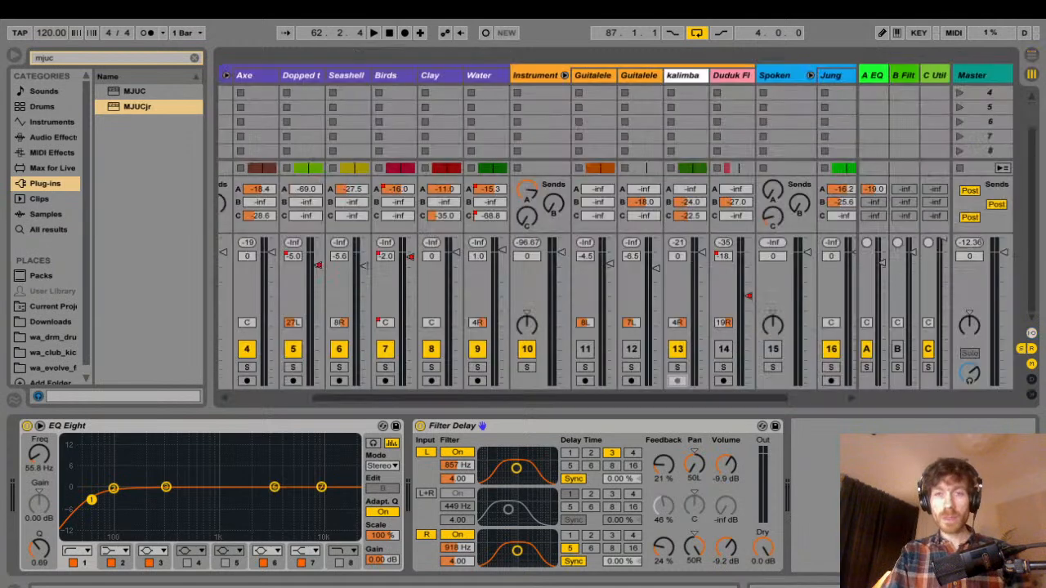
key(Tab)
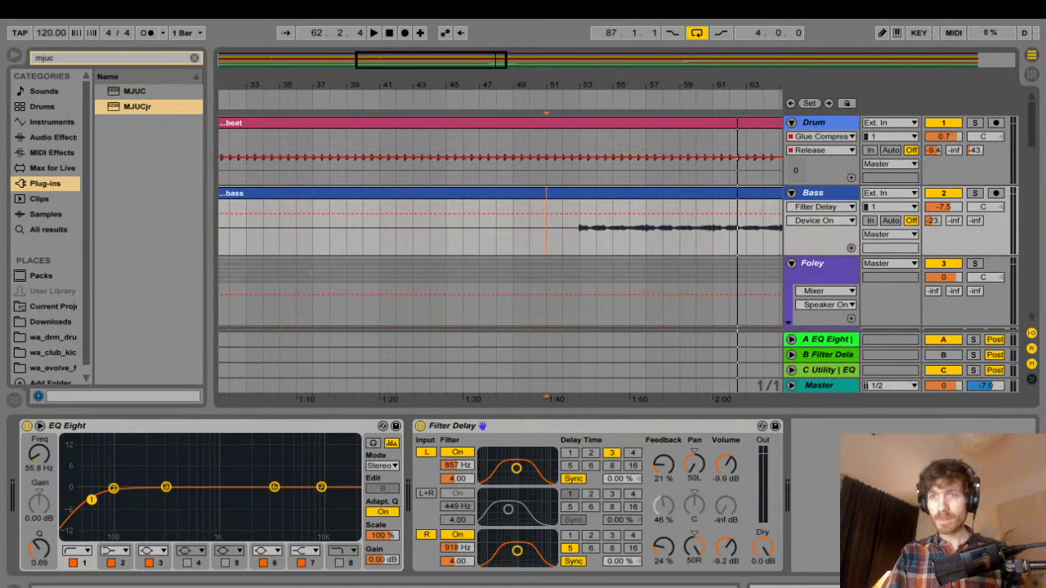
scroll(498, 221, down, 10)
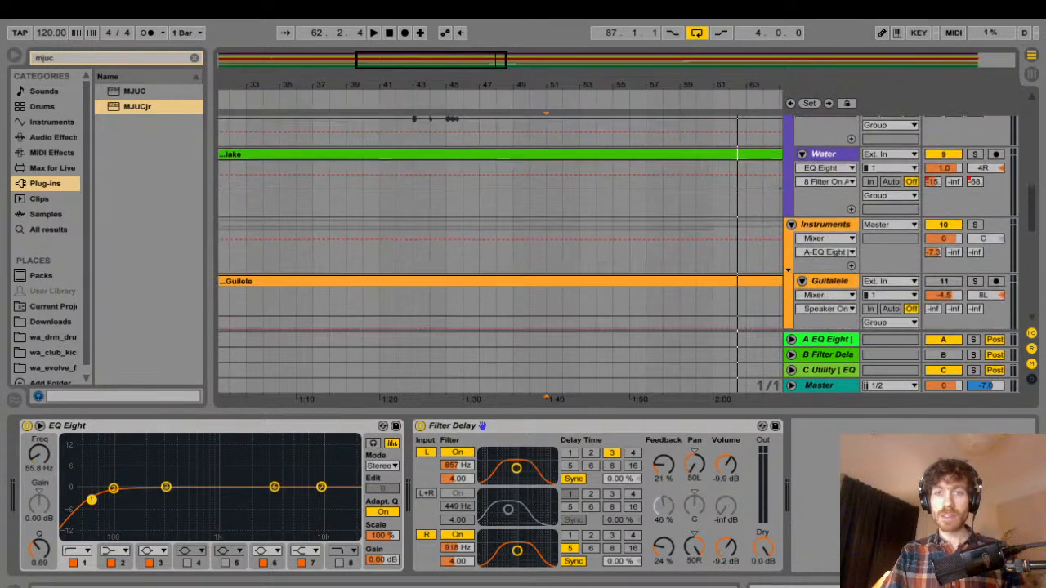
scroll(498, 220, down, 5)
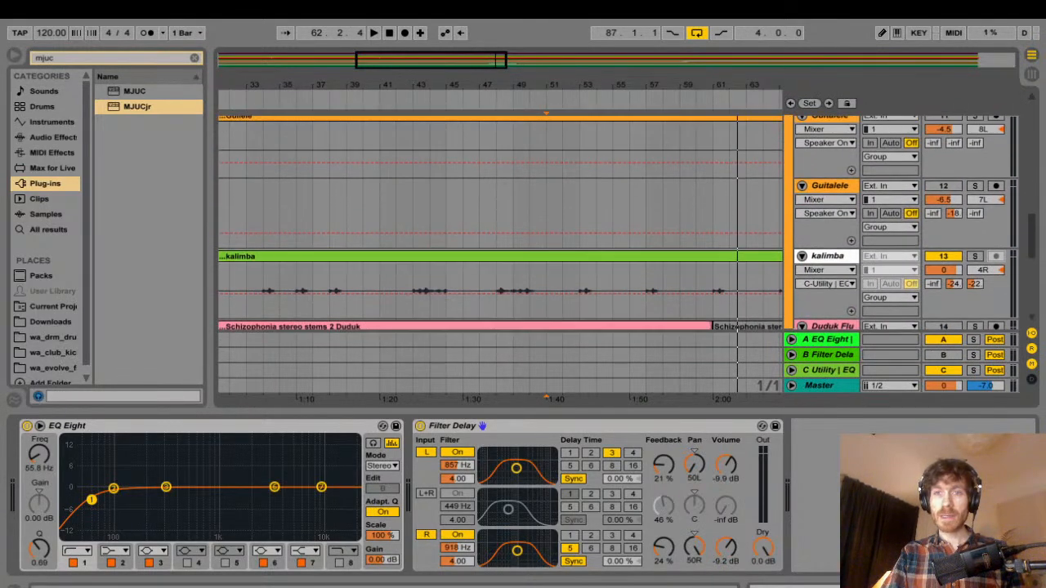
key(minus)
key(minus)
key(minus)
key(minus)
key(minus)
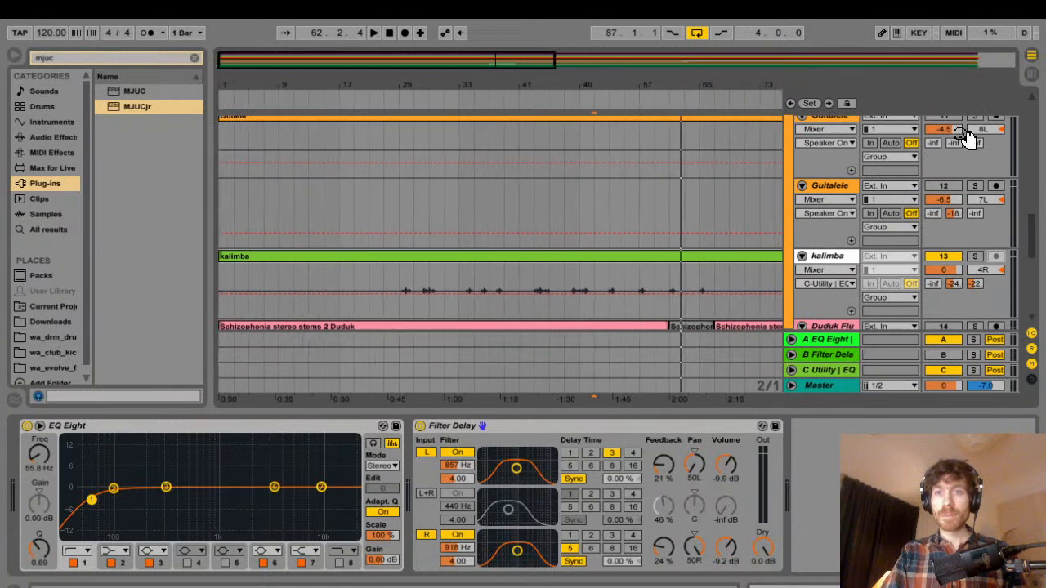
scroll(498, 220, up, 2)
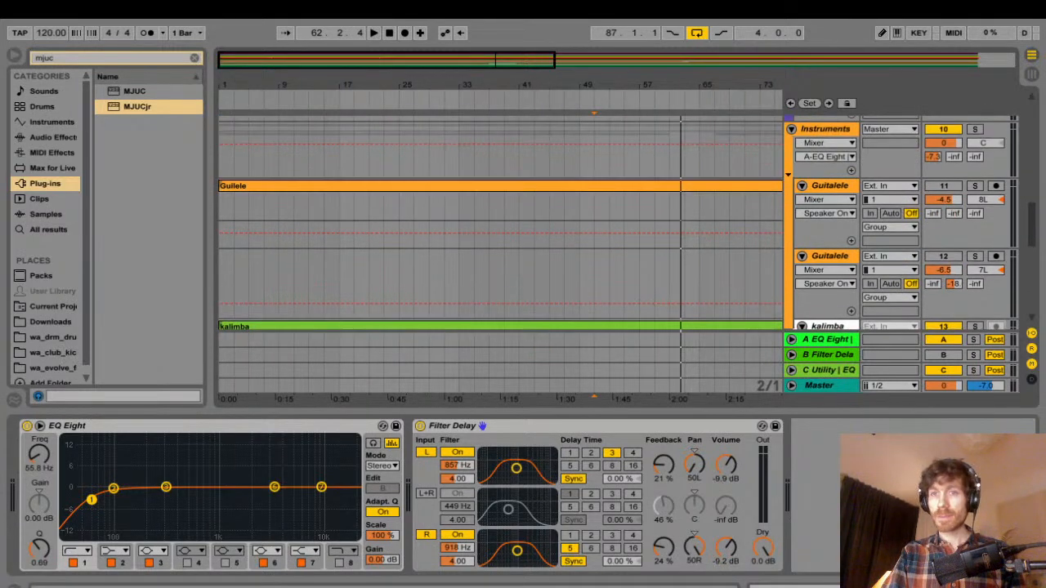
key(minus)
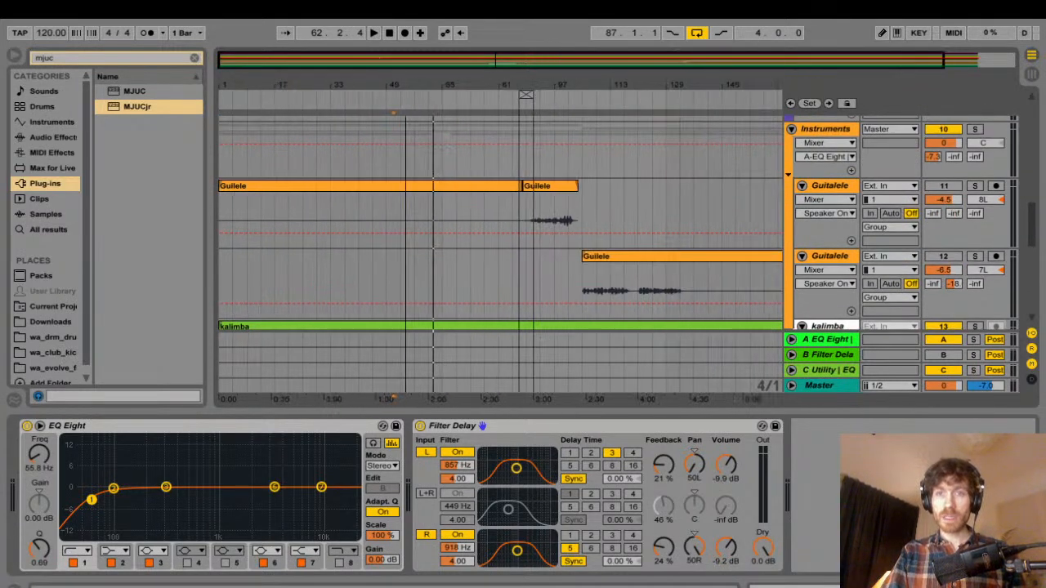
- Activate the first Guitalele track, play the mix from its short second clip, and select the track's Reverb
click(778, 323)
key(space)
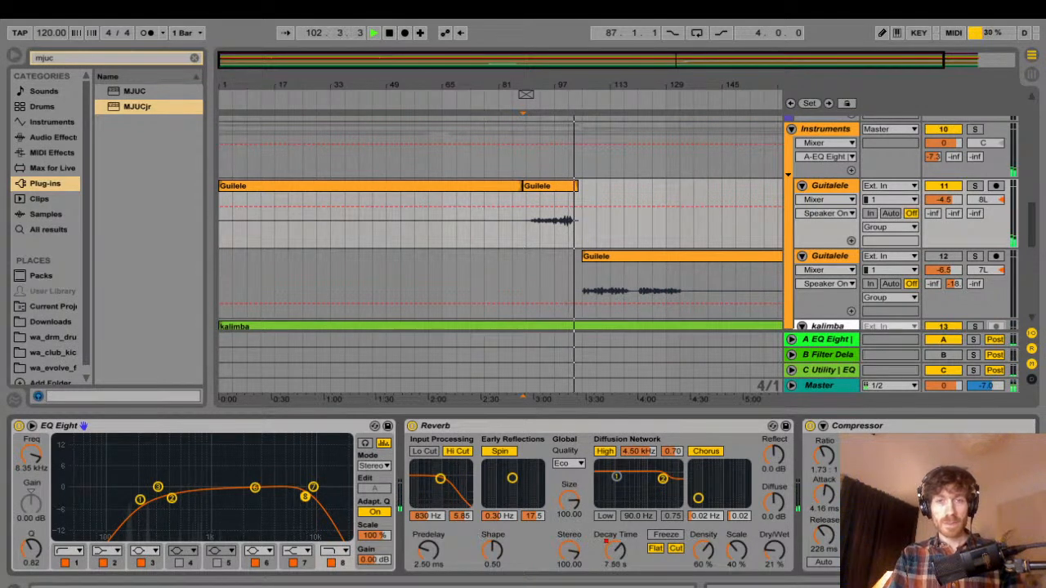
click(455, 426)
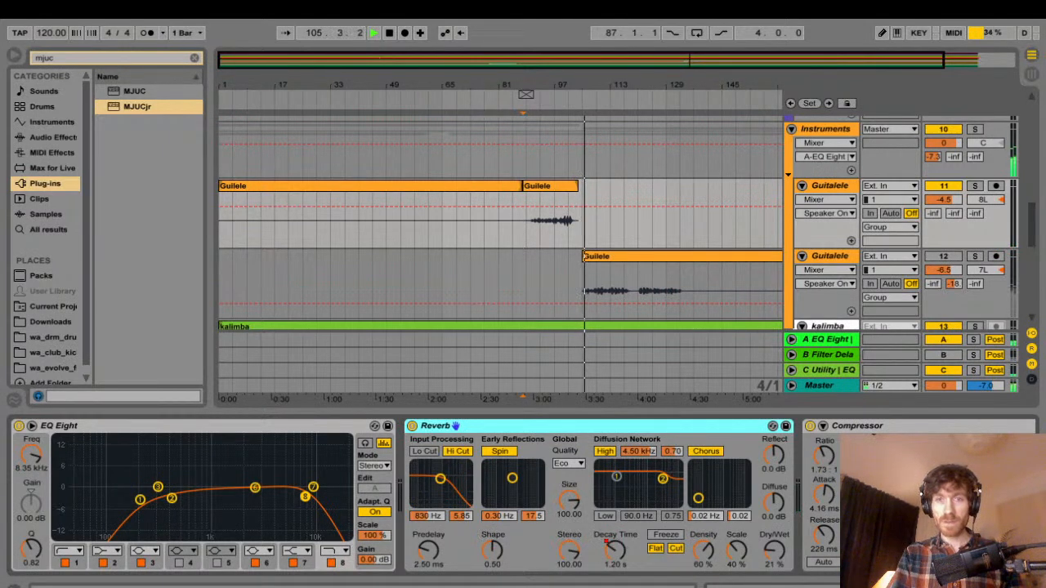
- Activate the second Guitalele track and play the mix from the start of its clip
click(605, 257)
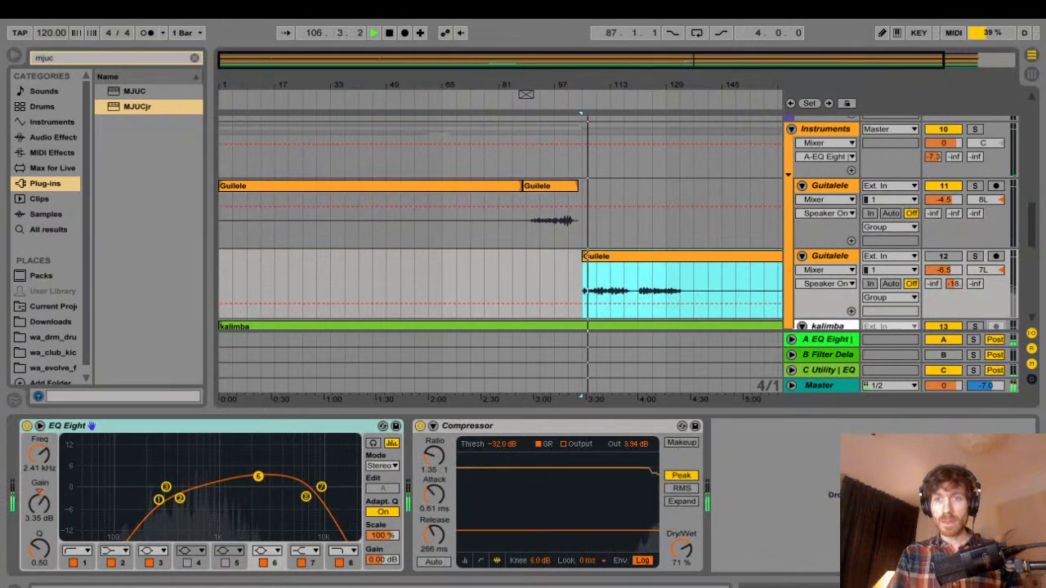
click(943, 256)
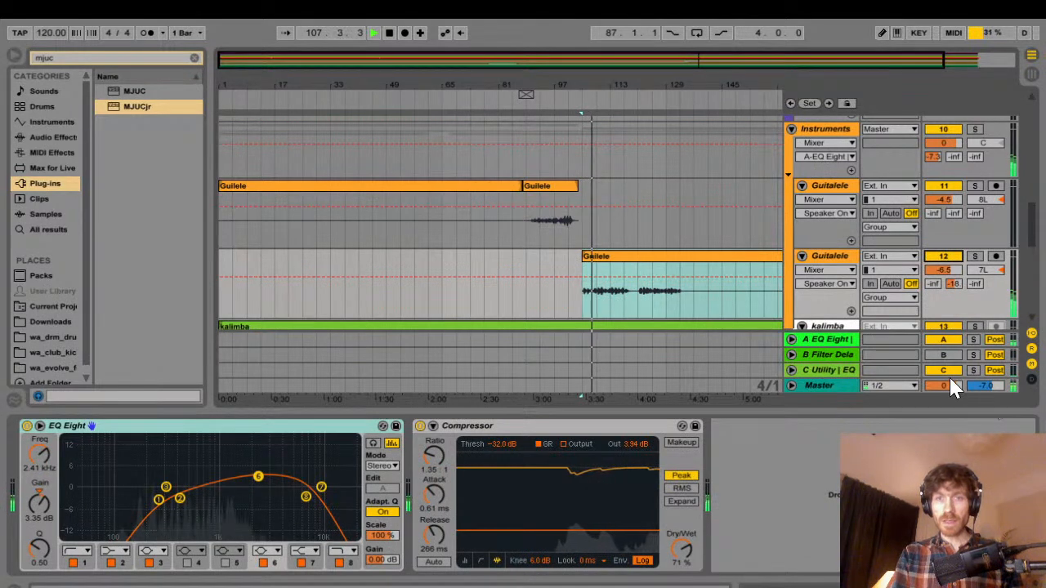
key(space)
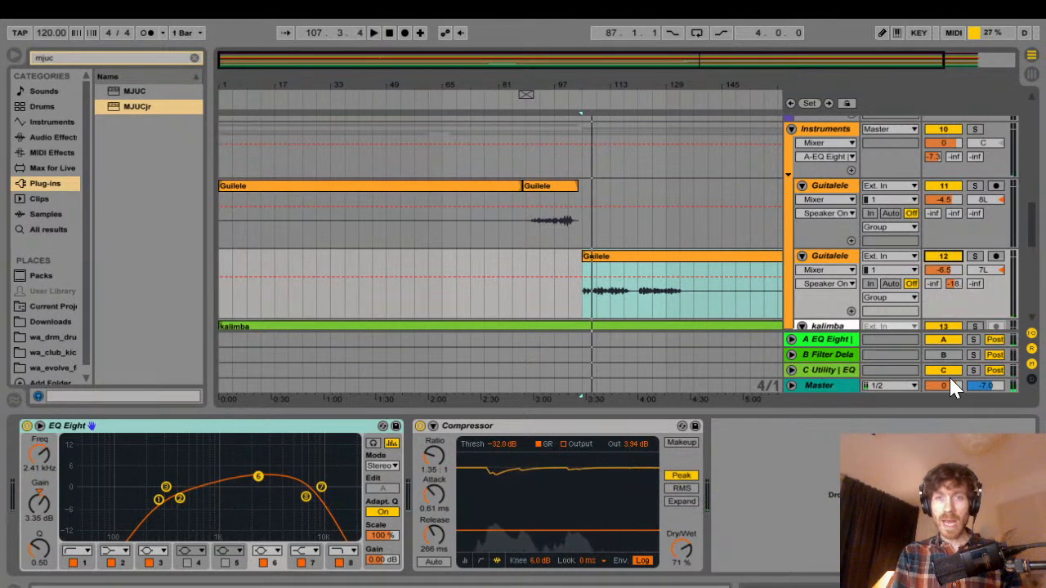
key(space)
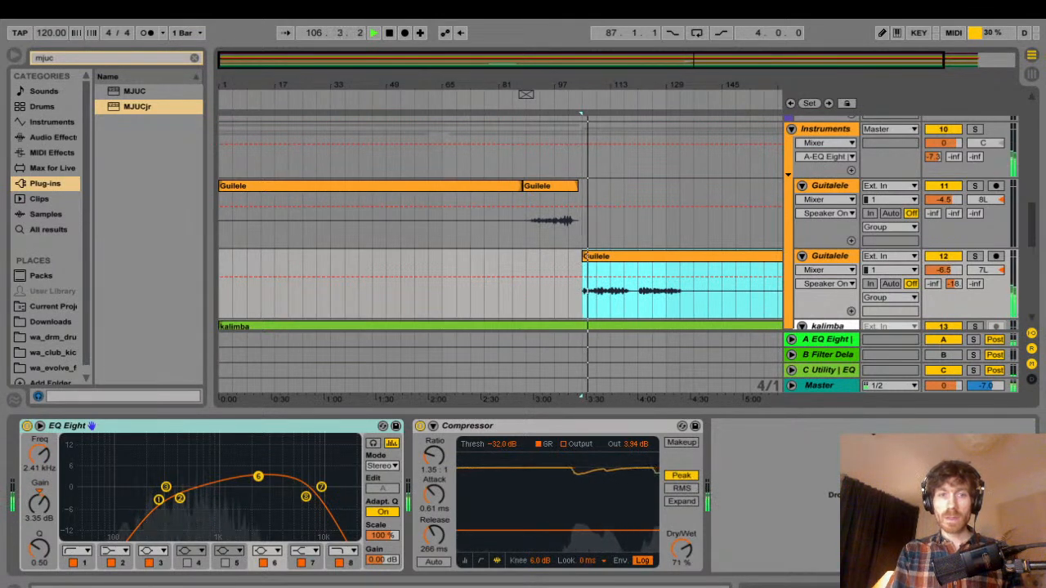
- Compare the second Guitalele with EQ Eight bypassed and enabled, and move EQ band 3 to 241 Hz at -0.12 dB
click(67, 425)
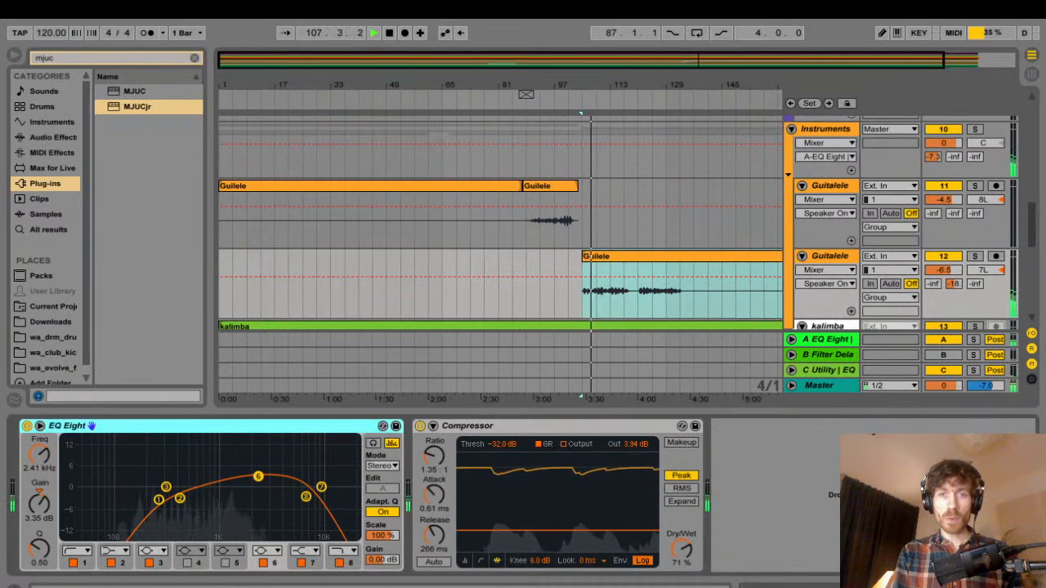
key(0)
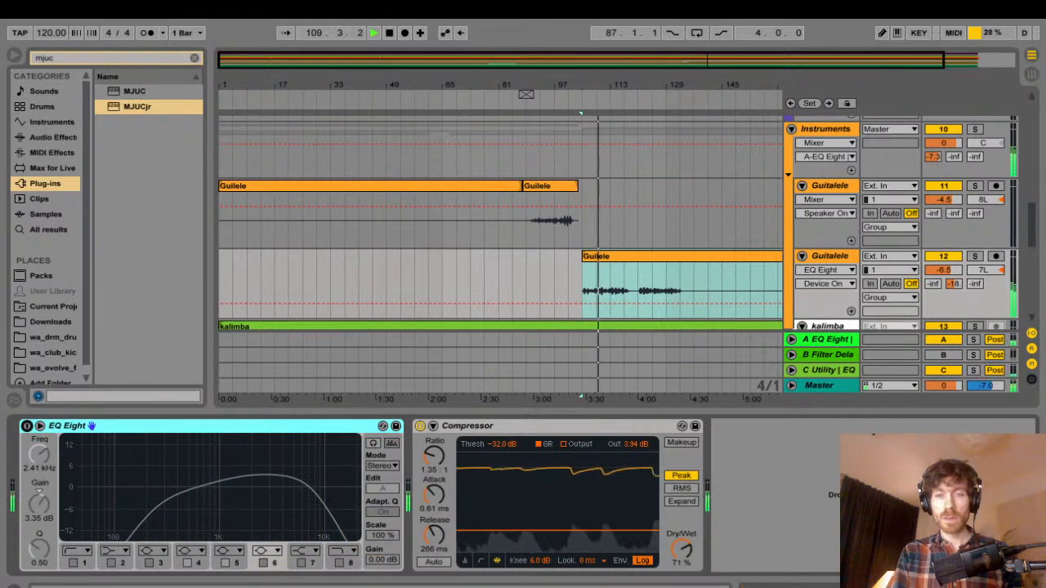
key(0)
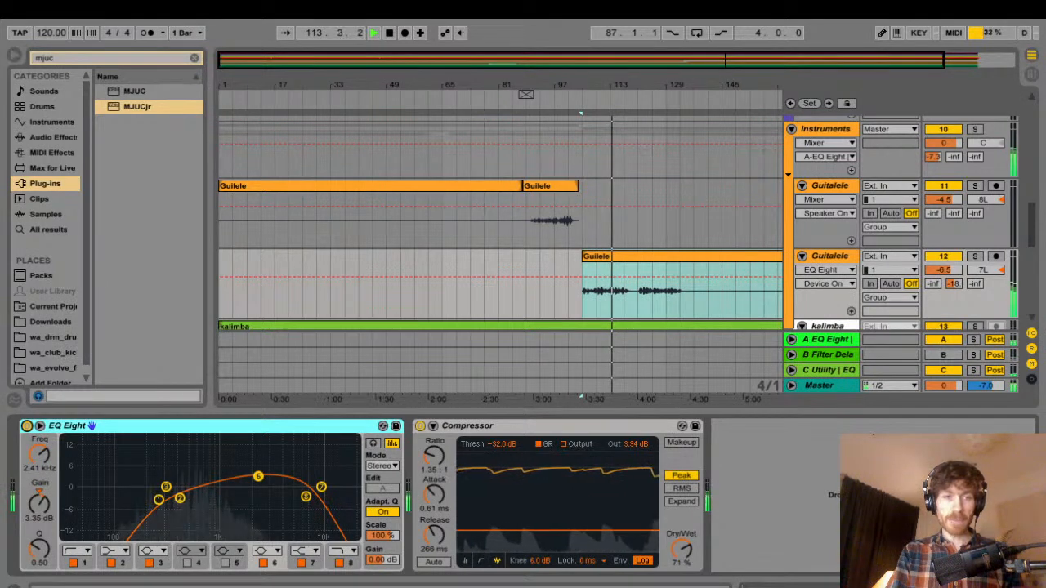
mouse_move(166, 487)
mouse_down()
mouse_move(136, 465)
mouse_move(128, 485)
mouse_move(156, 487)
mouse_up()
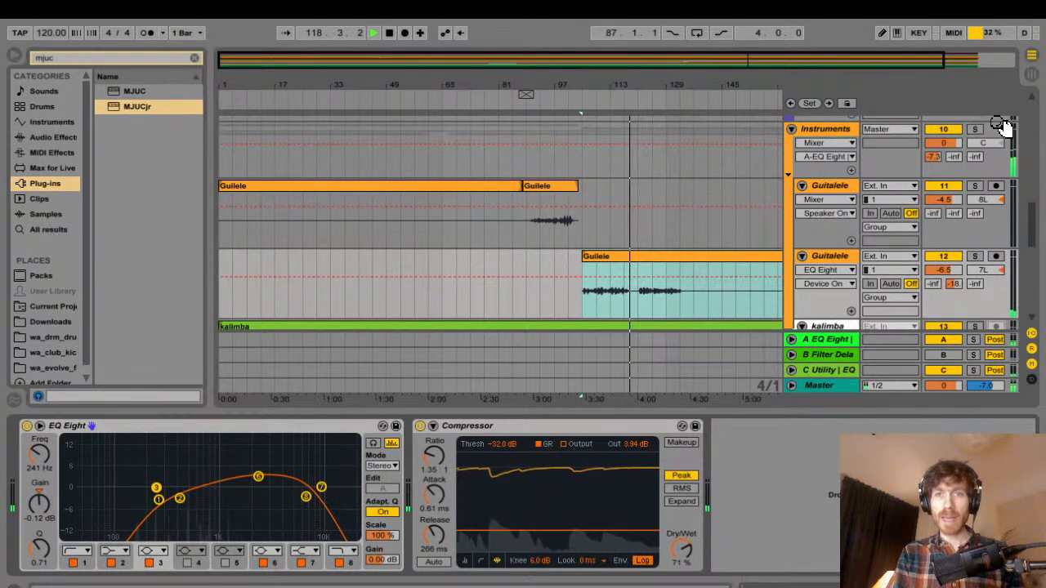
- Play the second Guitalele from bar 121 and compare it with its Compressor bypassed and enabled
drag(660, 85, 660, 164)
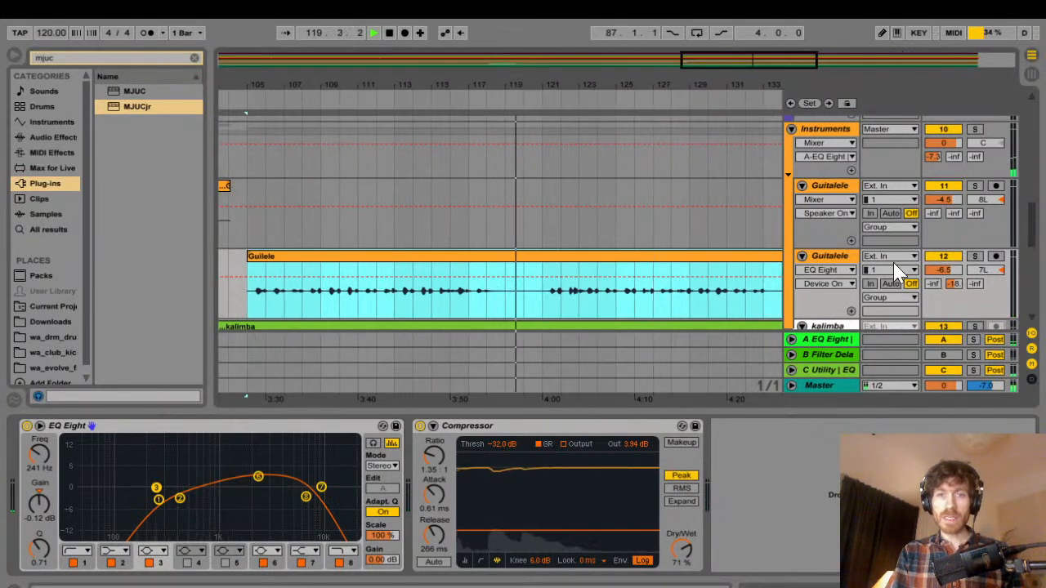
click(809, 430)
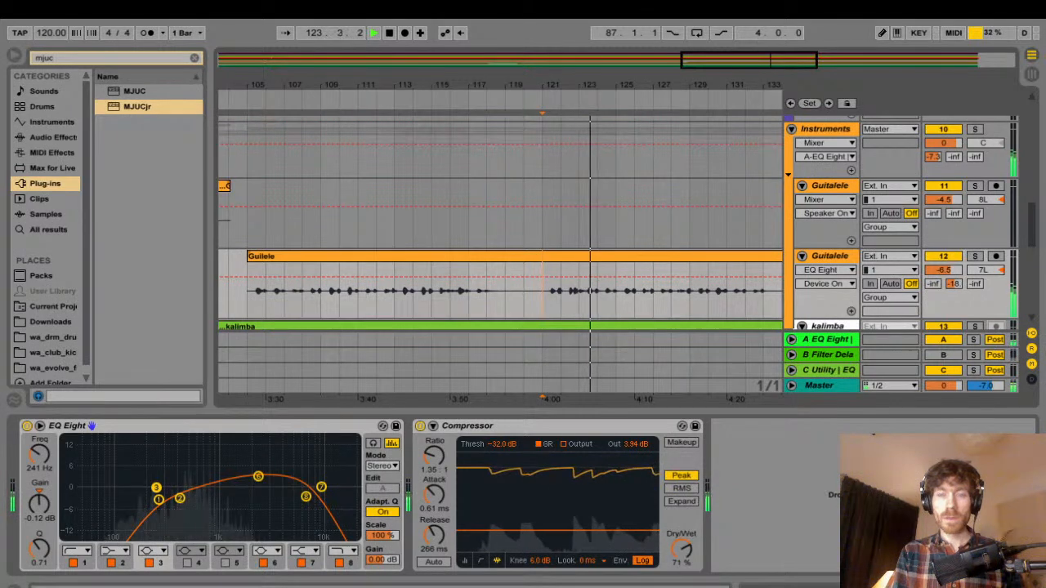
key(space)
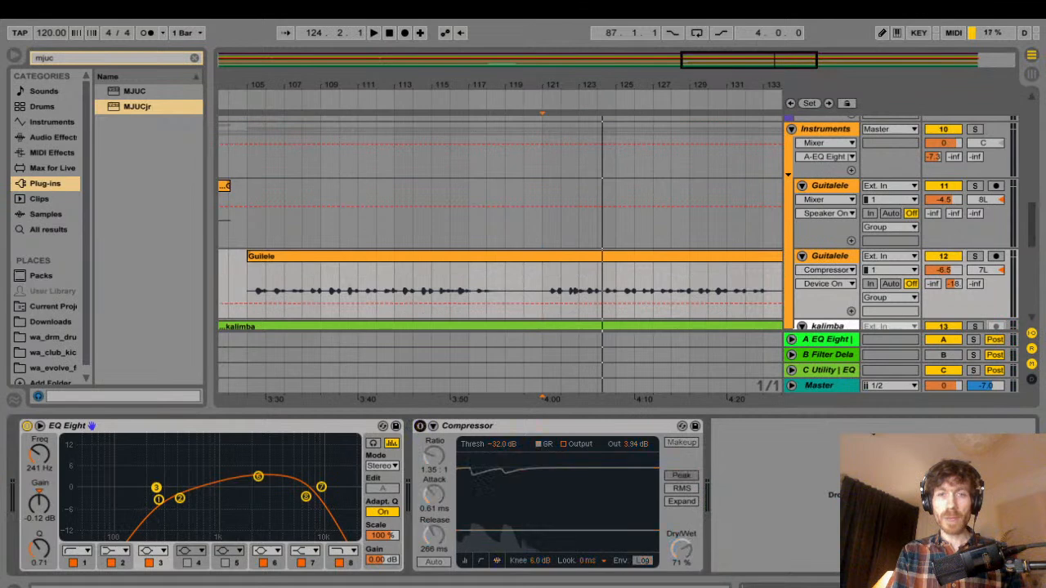
key(space)
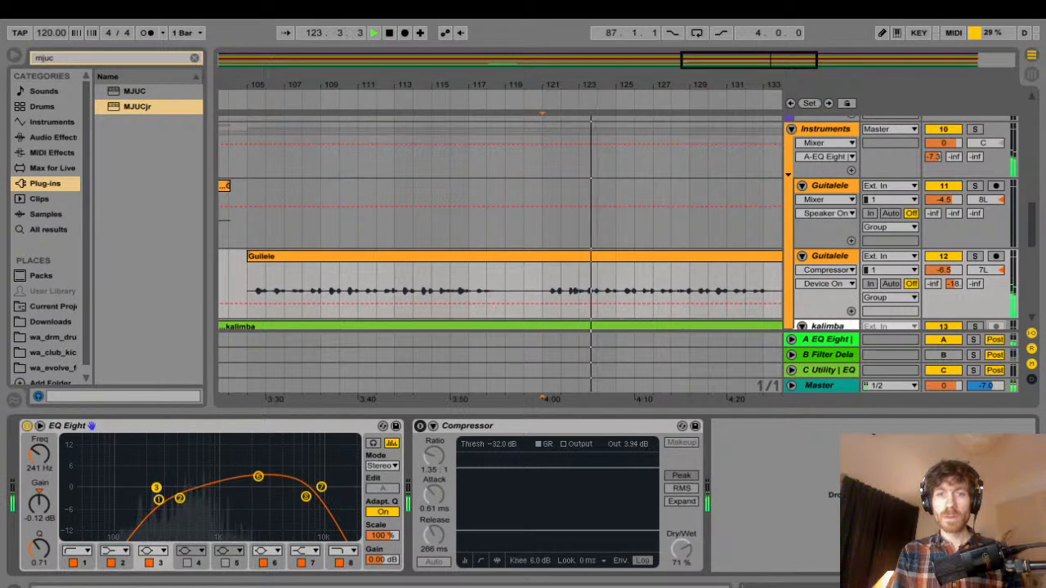
key(space)
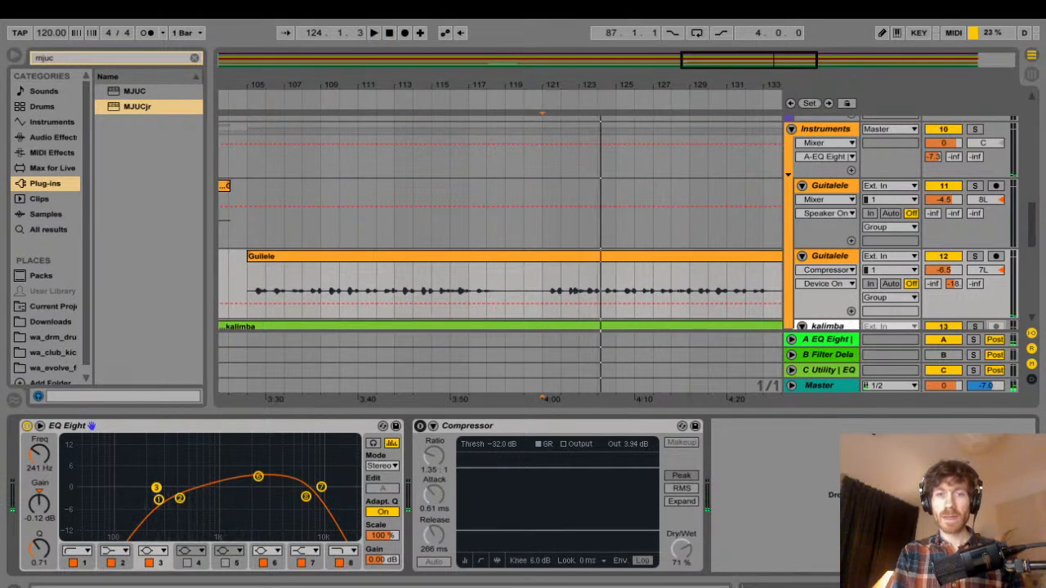
key(0)
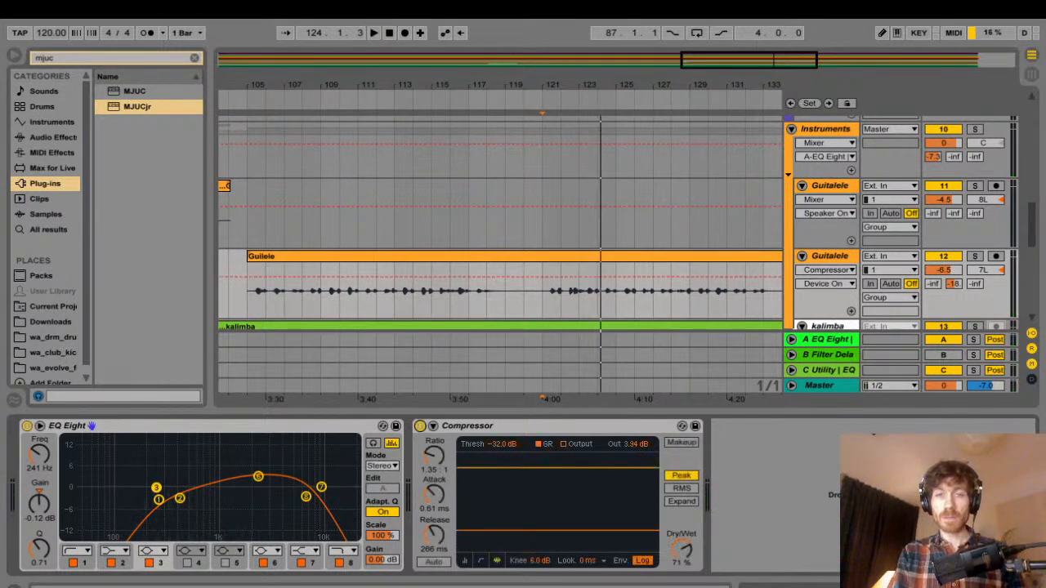
key(space)
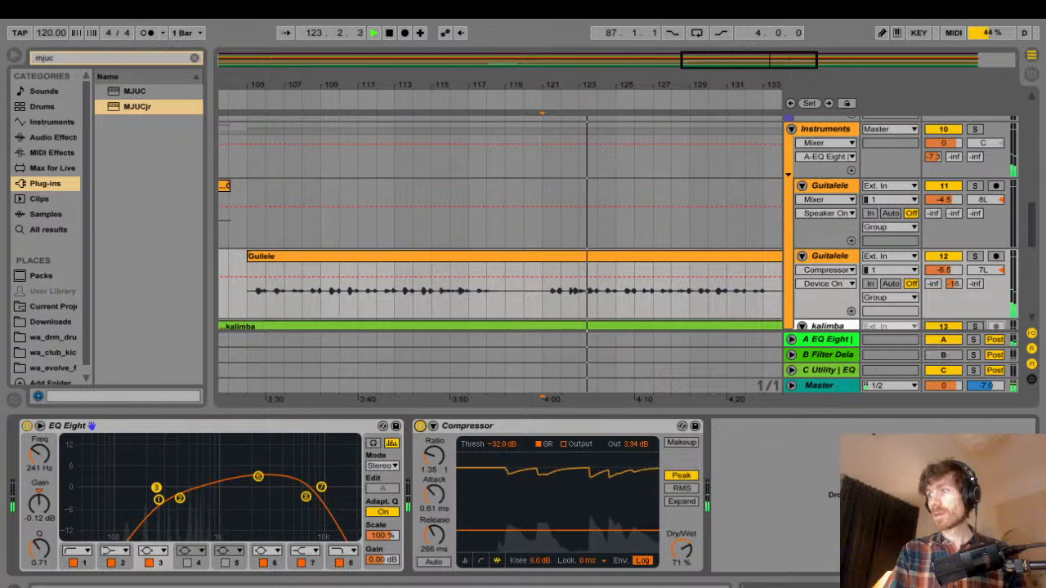
key(space)
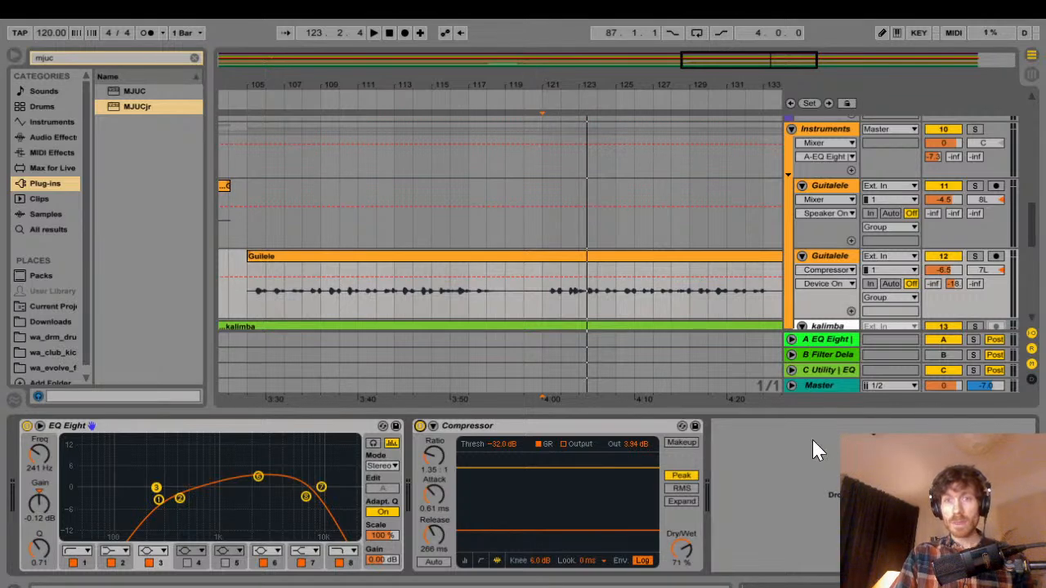
- Stop playback, select the Duduk track, and play the mix just before its last short phrase, around bar 122
key(space)
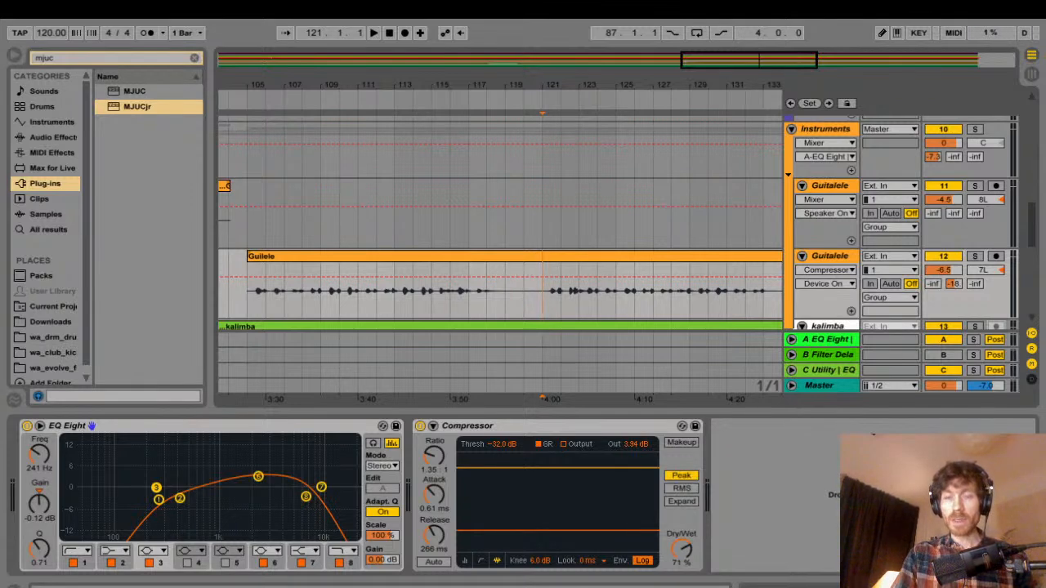
scroll(500, 221, down, 6)
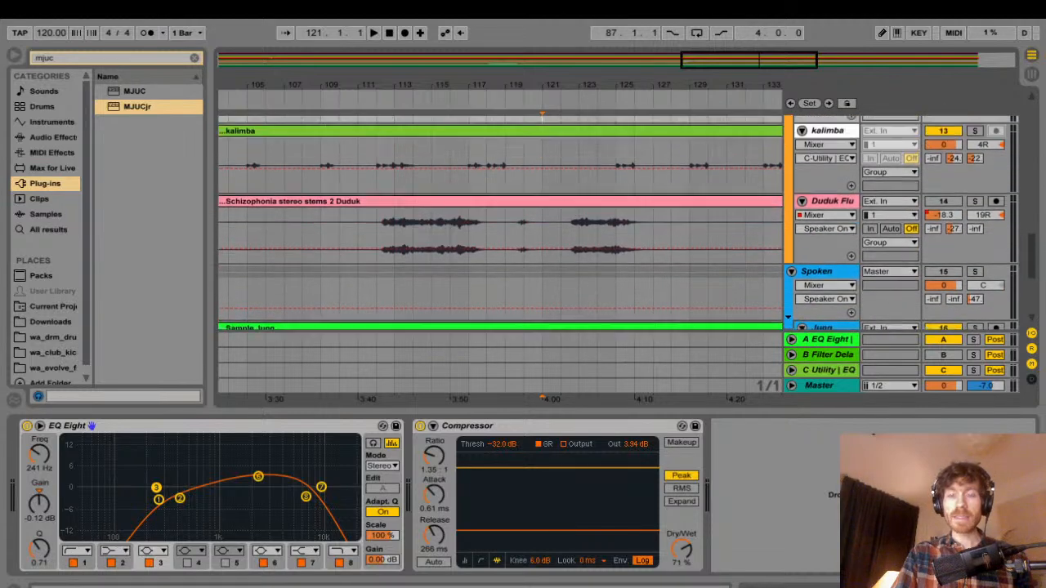
scroll(500, 221, up, 3)
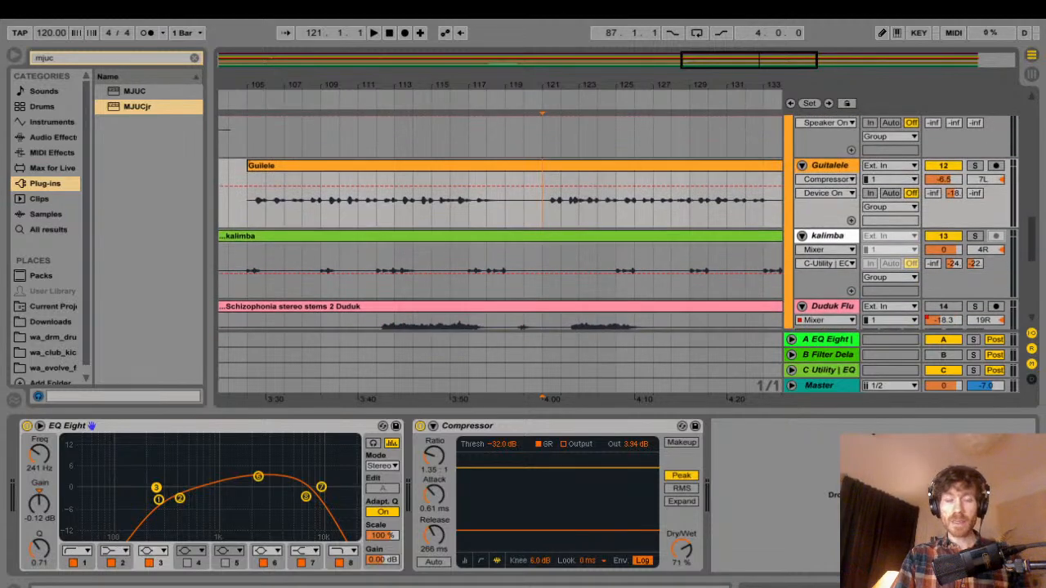
scroll(500, 221, down, 2)
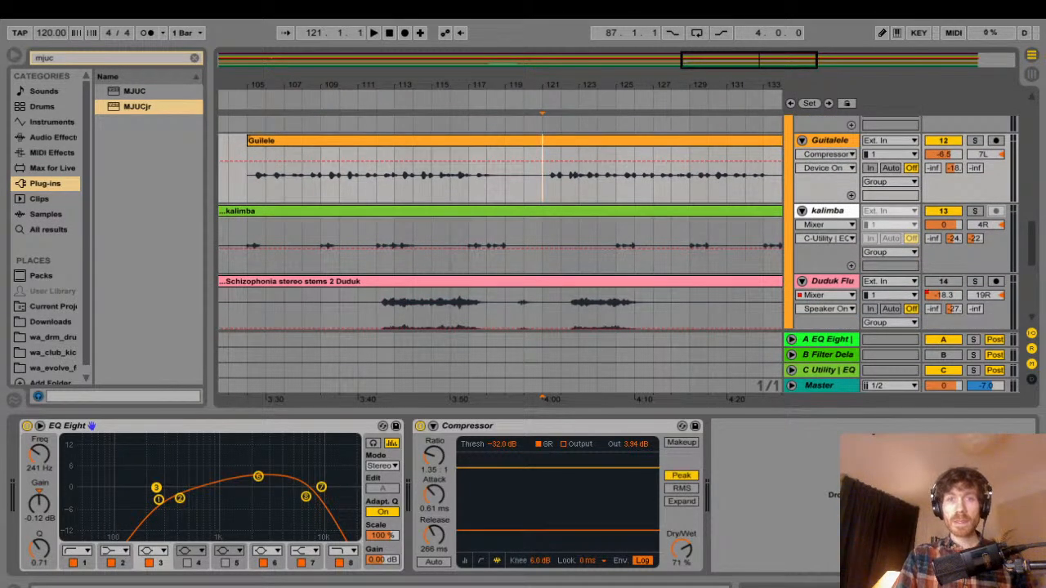
key(space)
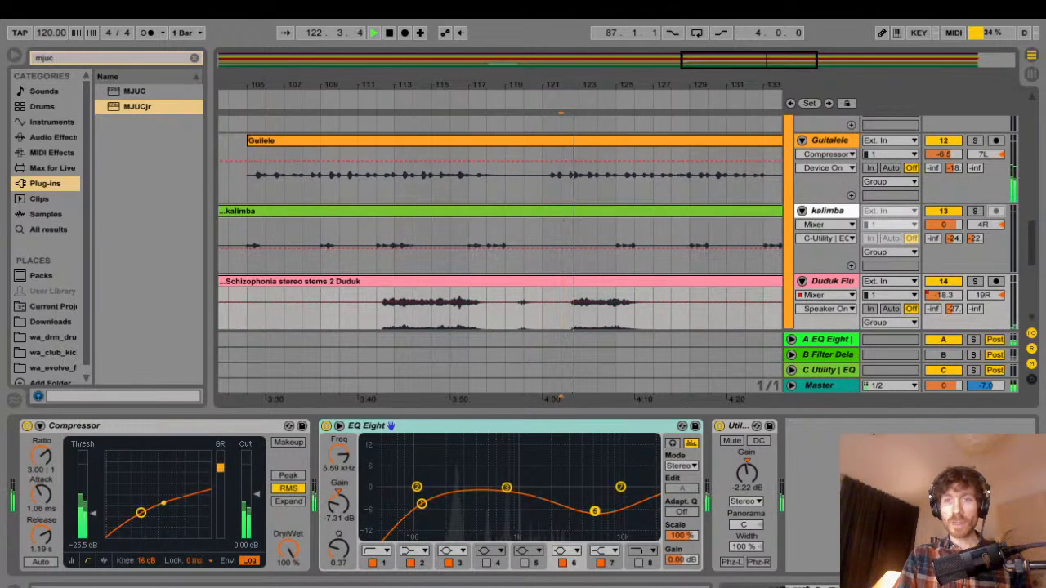
click(831, 281)
- Play the mix from the start of the speech in the Jung track's clip
scroll(500, 237, down, 8)
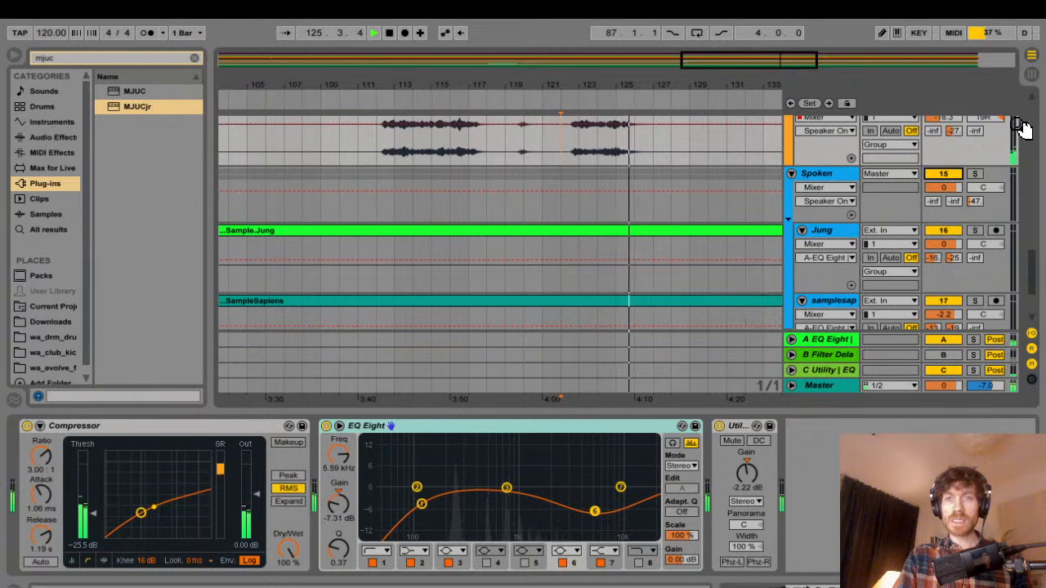
drag(676, 85, 677, 34)
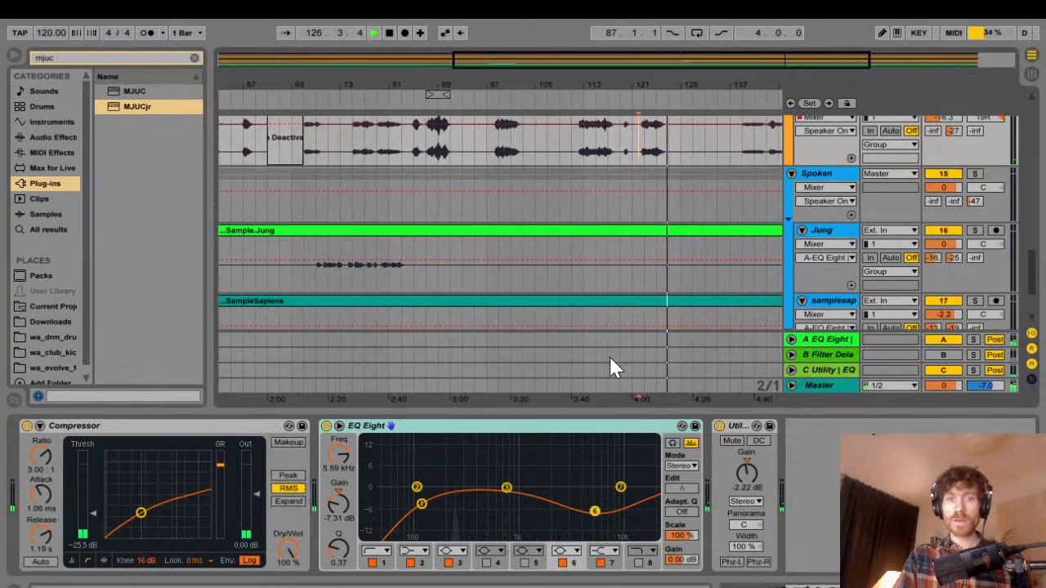
click(317, 273)
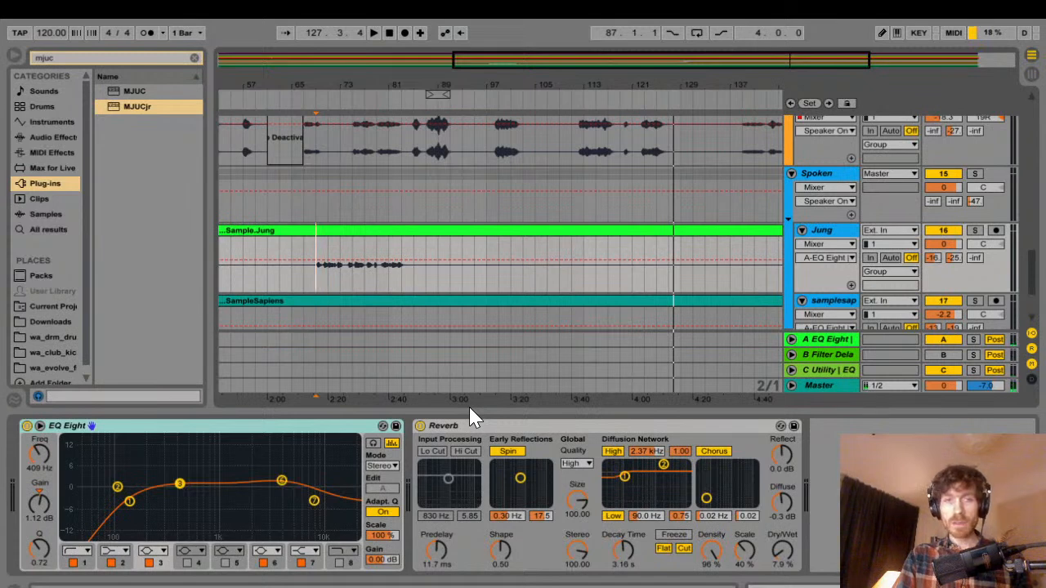
key(space)
key(space)
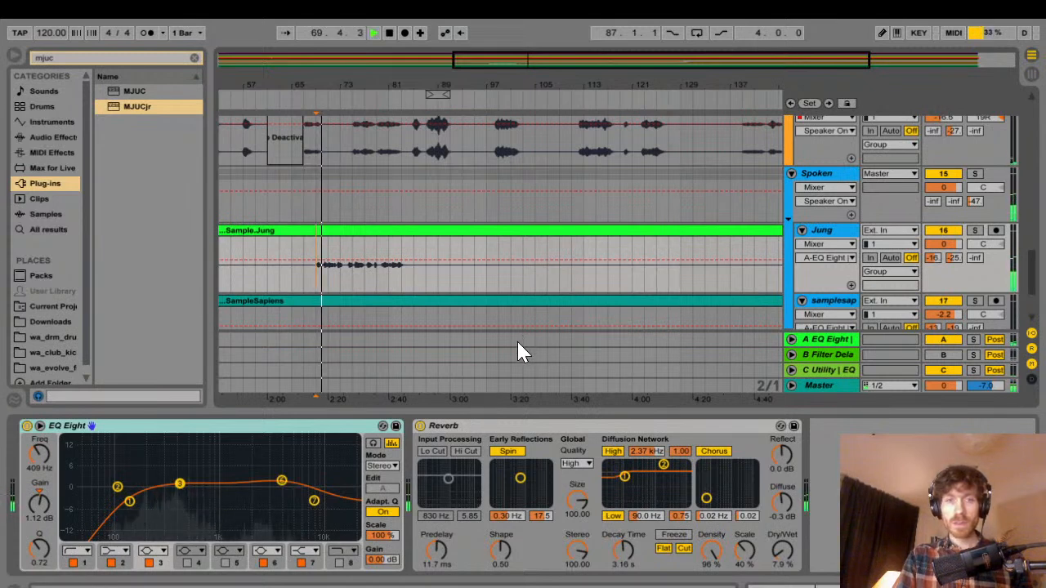
- Solo the Jung track and replay its speech from the start with EQ Eight band 6 selected
key(ctrl+a)
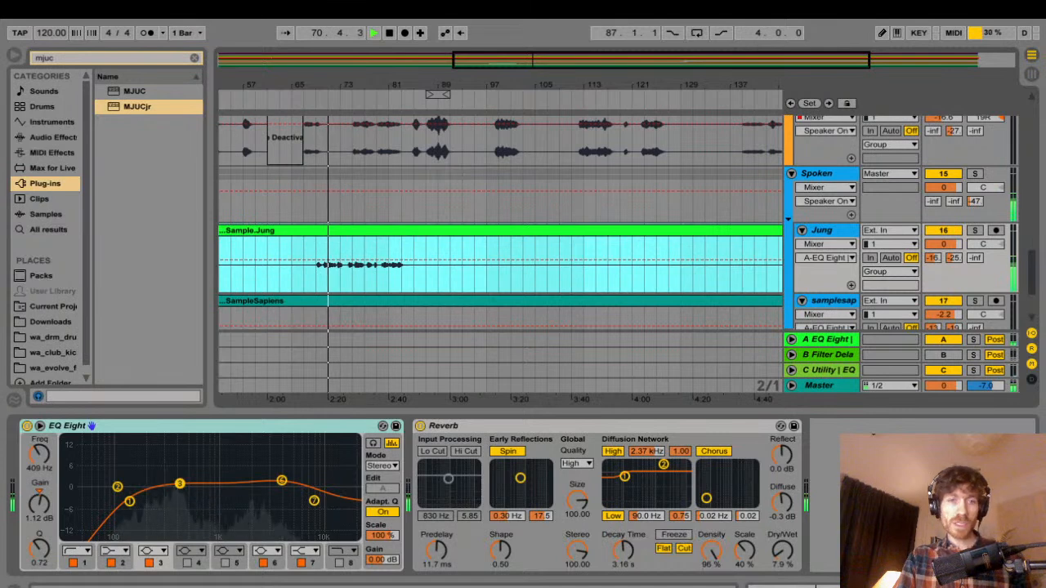
click(281, 481)
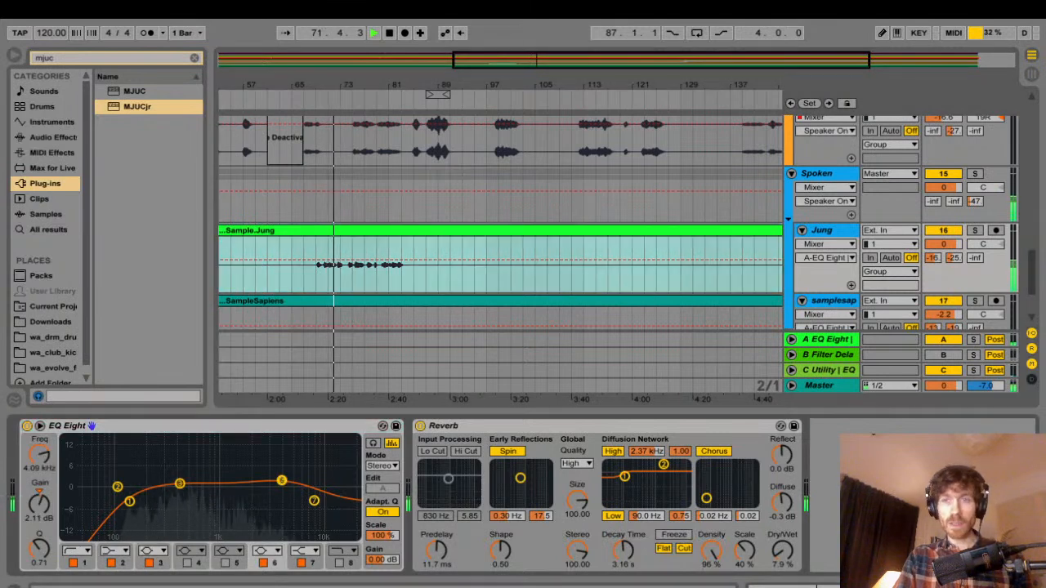
key(s)
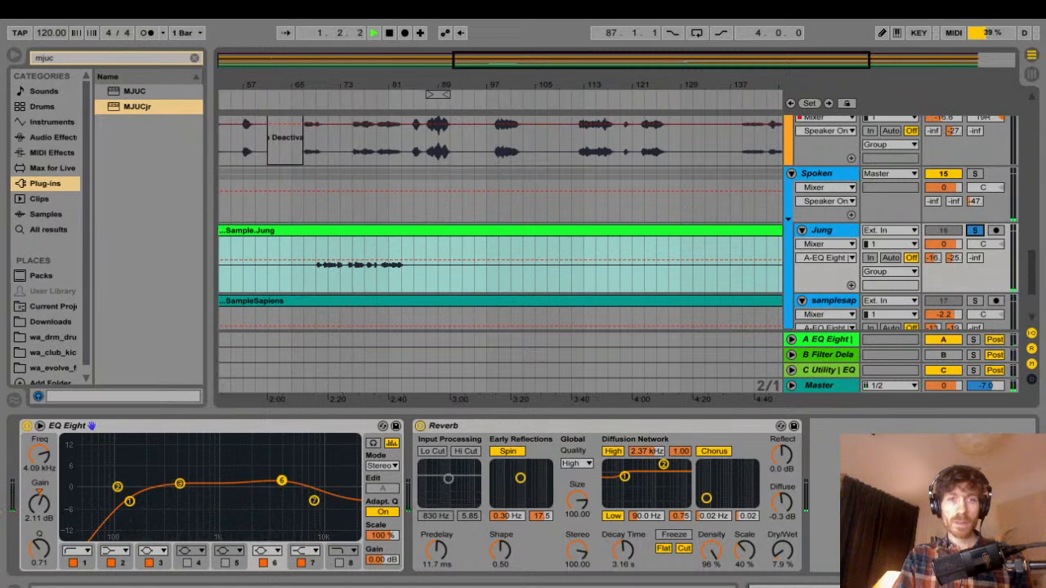
click(473, 415)
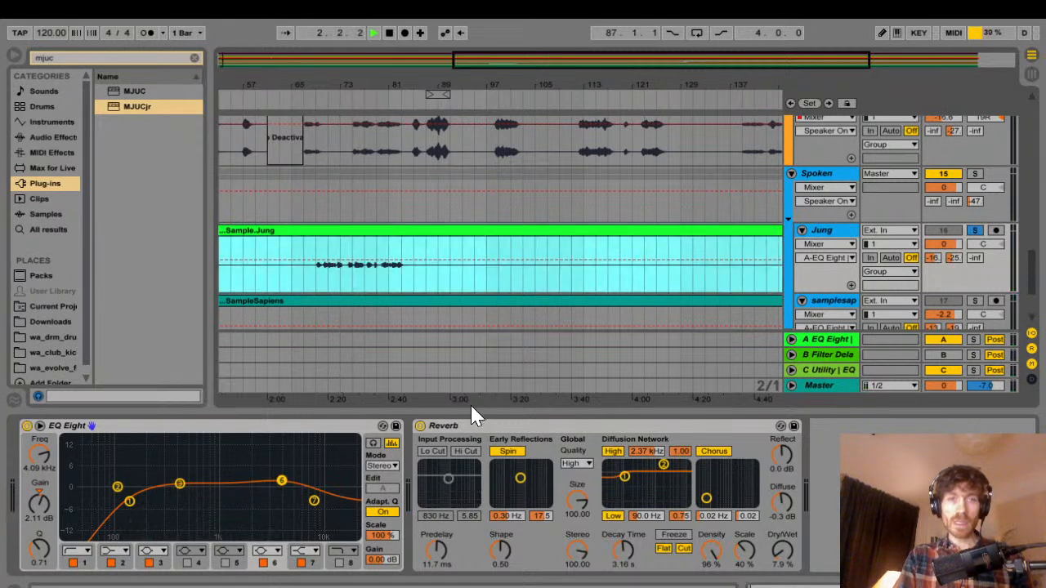
click(316, 276)
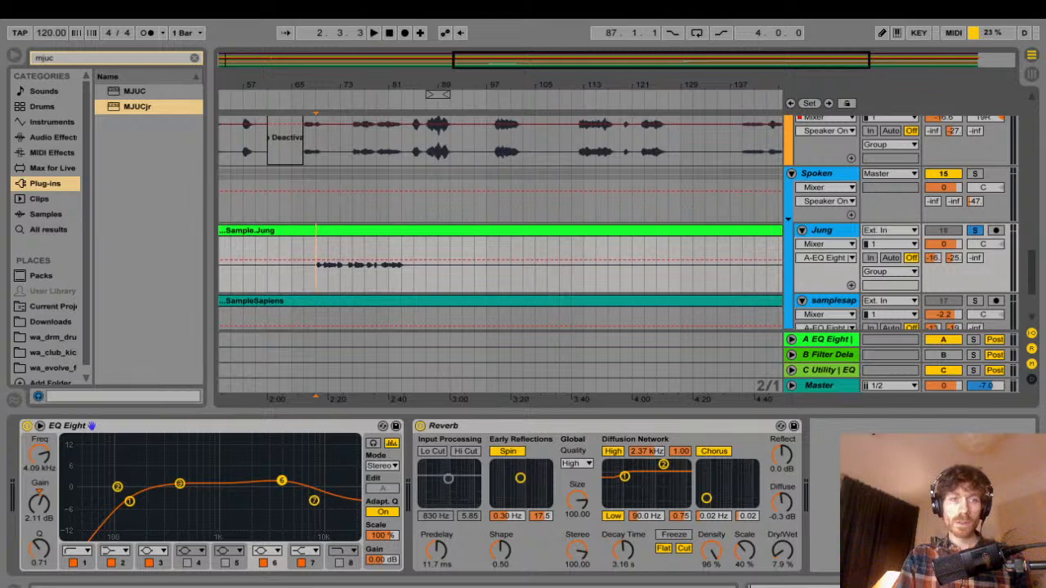
key(space)
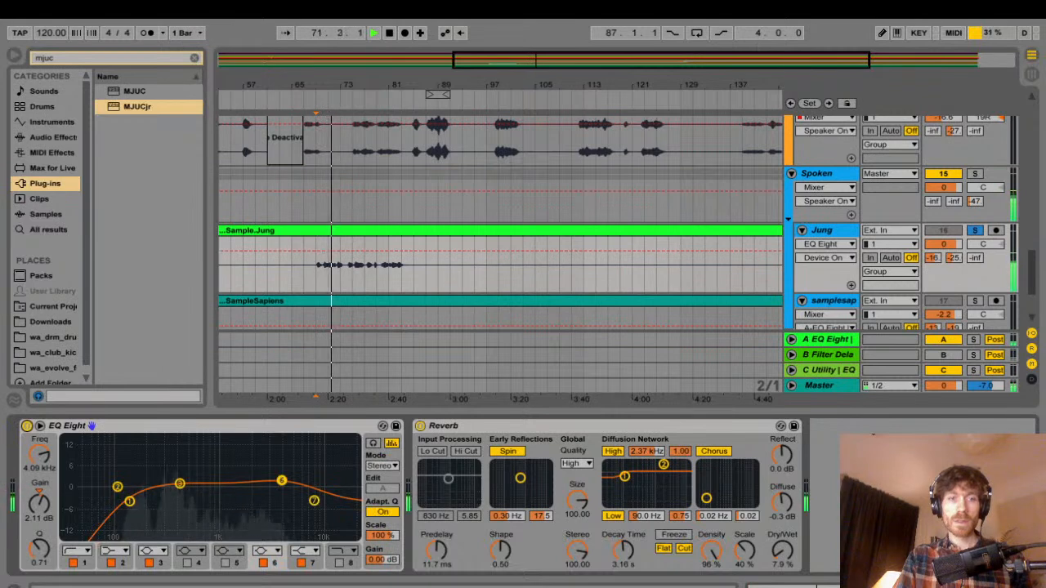
- Move band 7 of the Jung track's EQ Eight to 7.48 kHz at -3.35 dB while auditioning the speech
key(space)
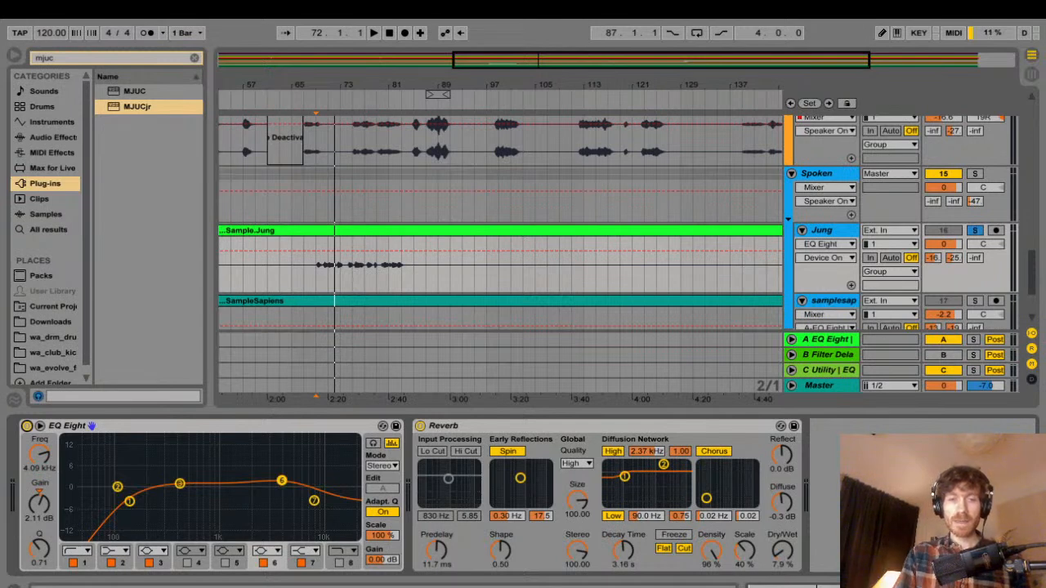
key(space)
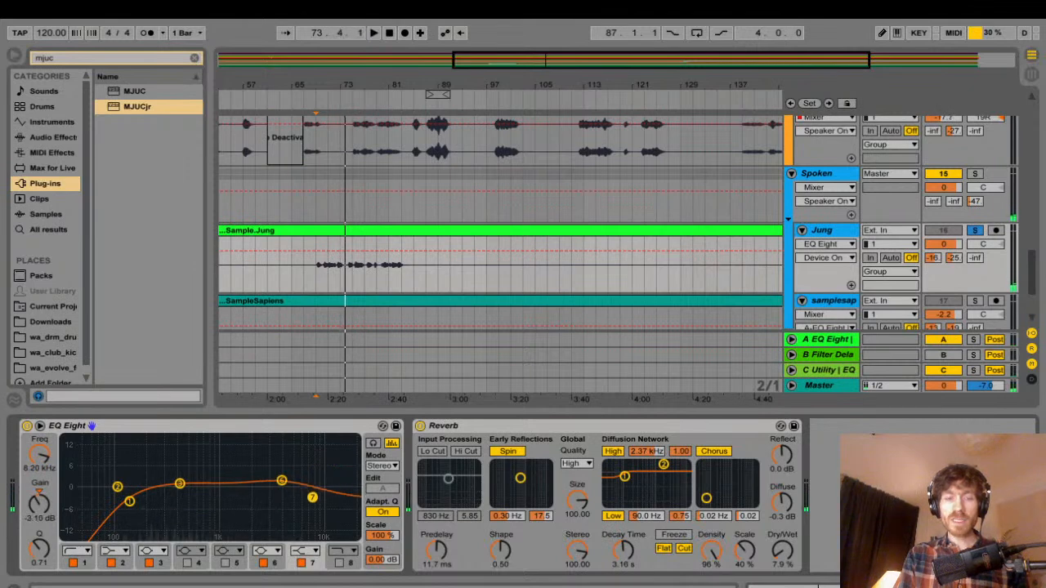
key(space)
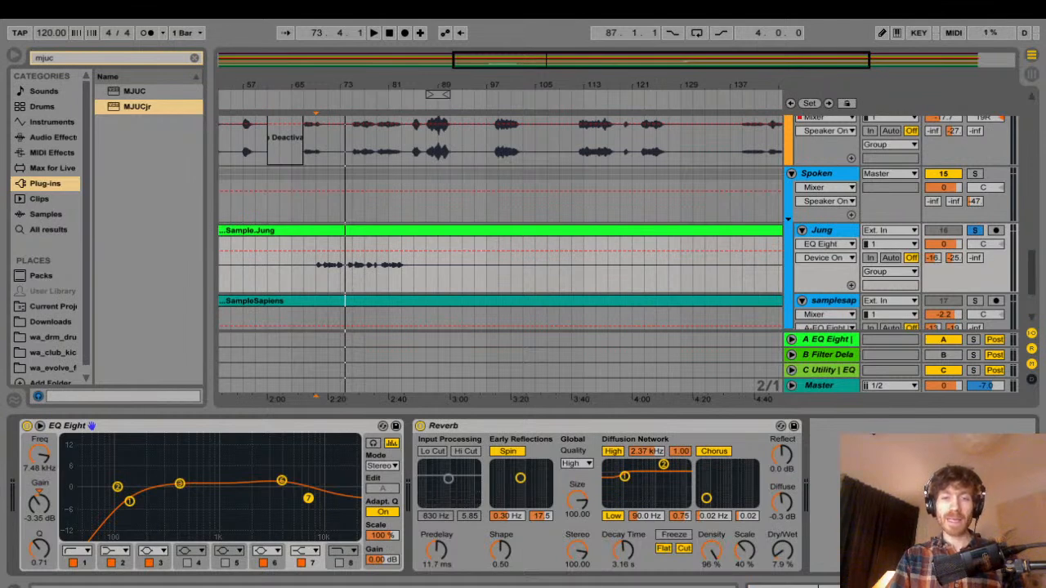
- Select the Dry/Wet control of the Jung track's Reverb and take the track out of solo
click(782, 550)
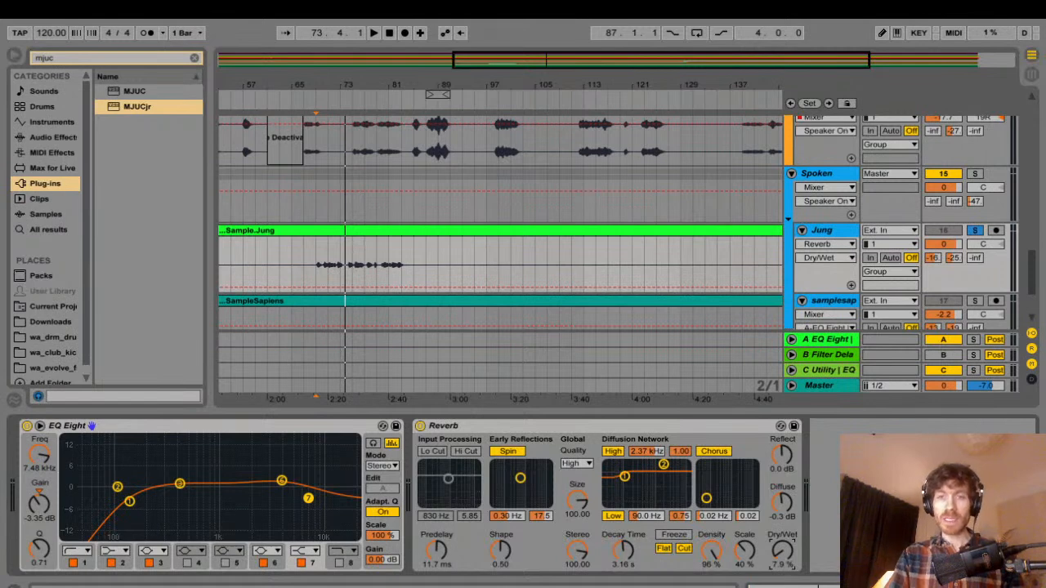
click(975, 231)
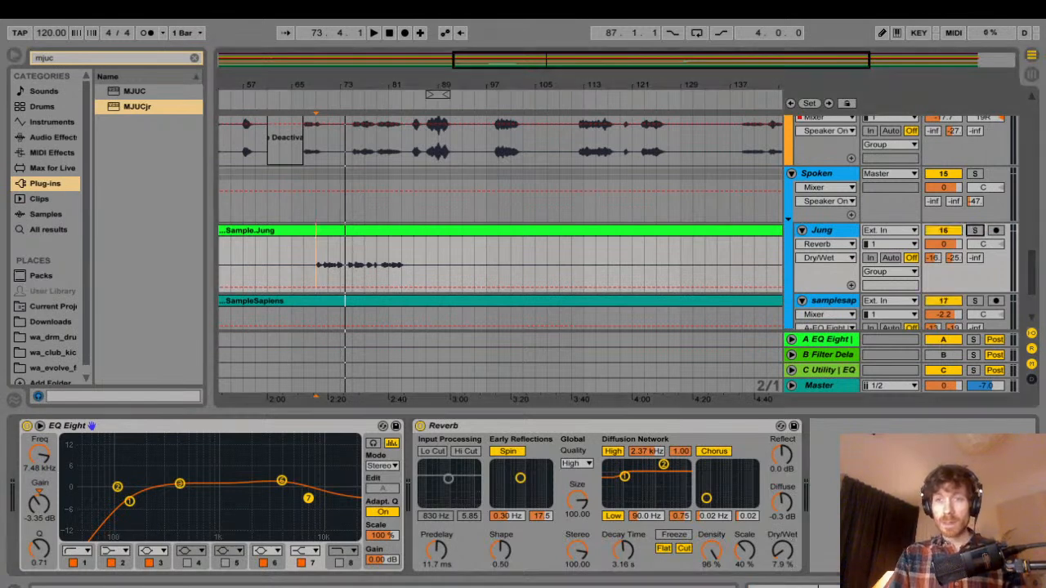
- Select the samplesapiens track and examine its EQ Eight settings
scroll(618, 223, down, 3)
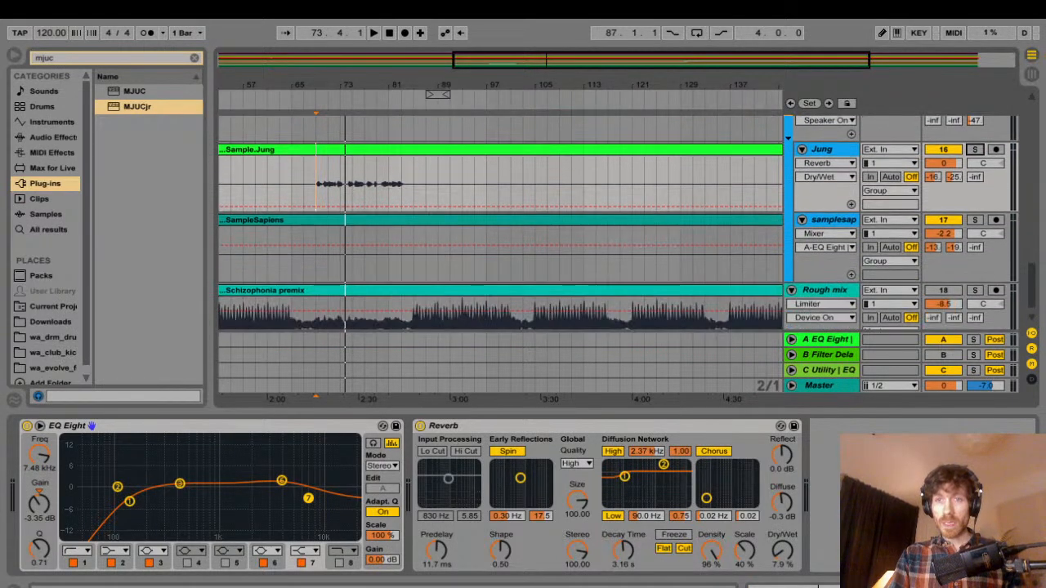
click(833, 219)
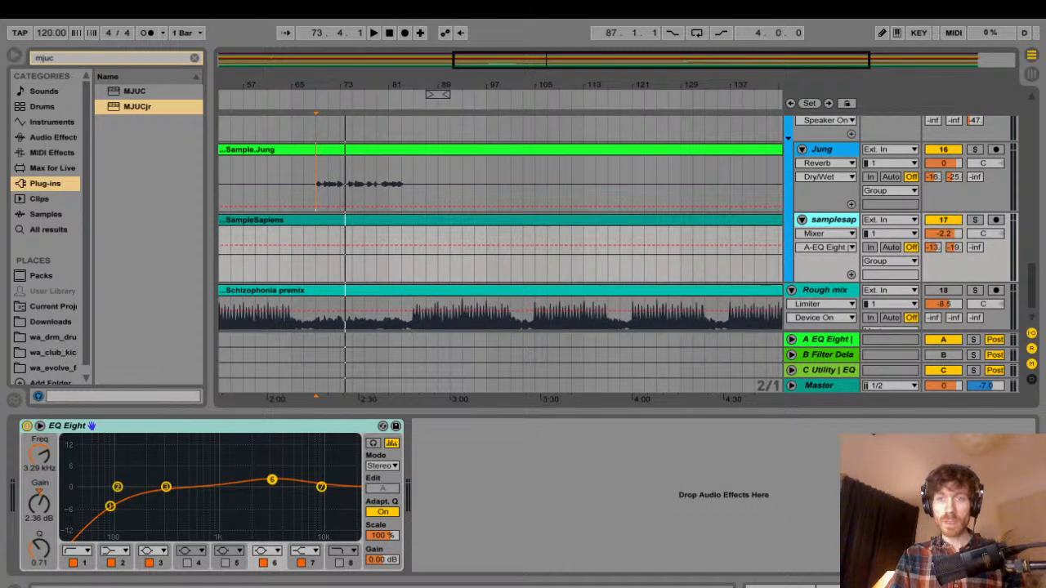
scroll(618, 245, down, 1)
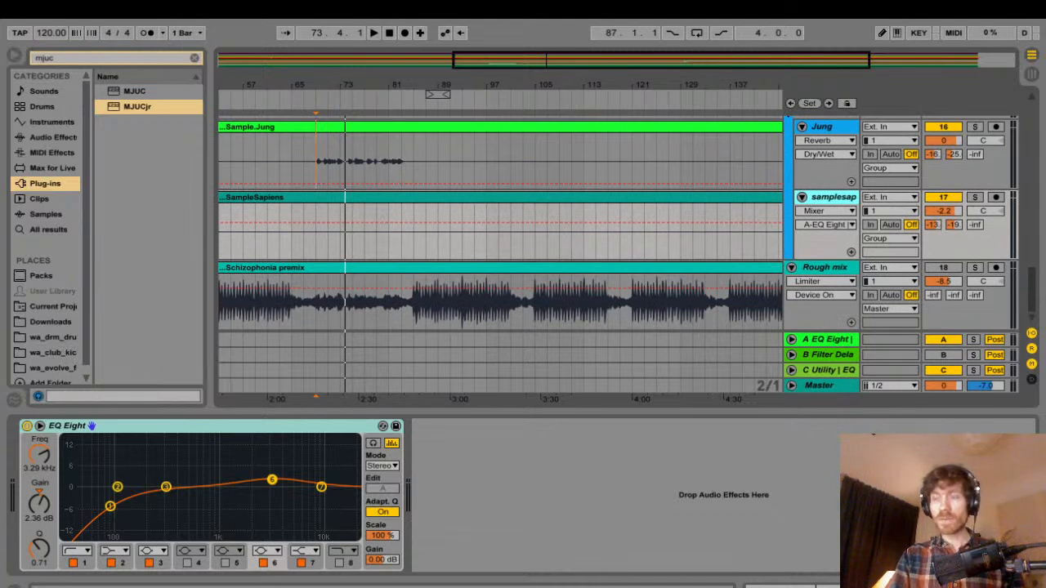
- Bypass the Fresh Air rack on the Master and play the mix from bar 105
click(820, 386)
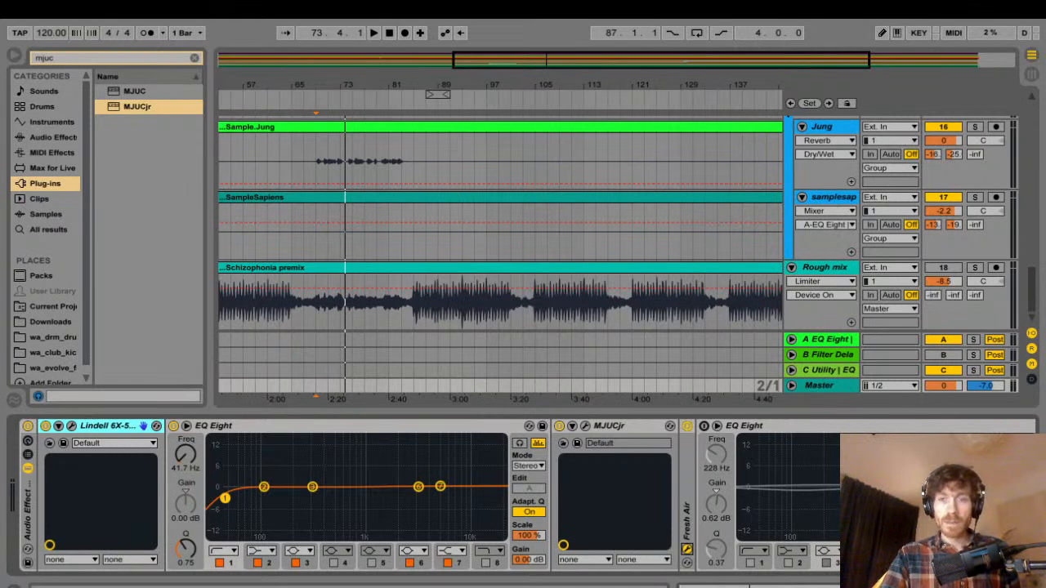
click(687, 425)
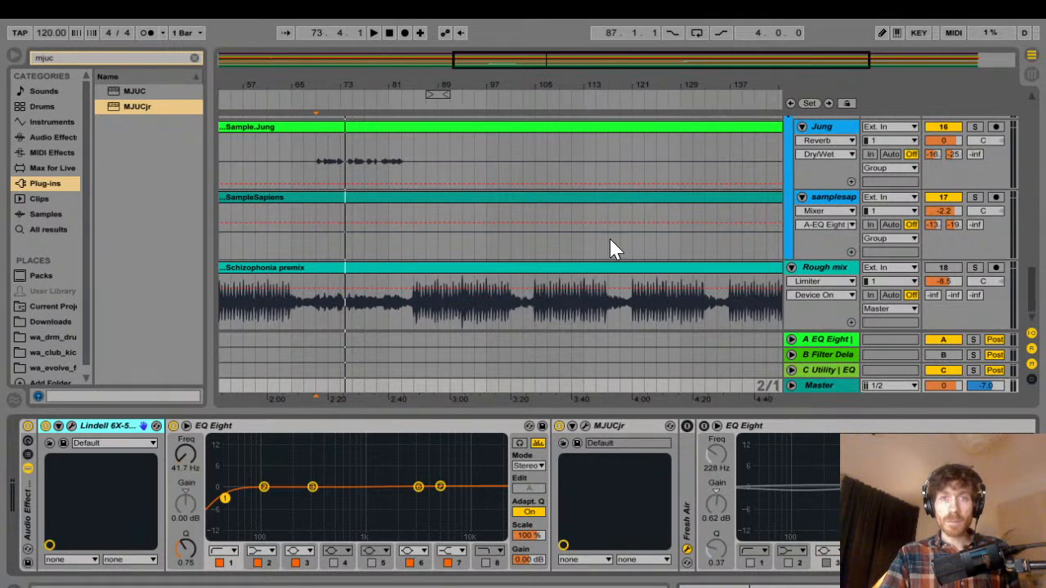
click(804, 227)
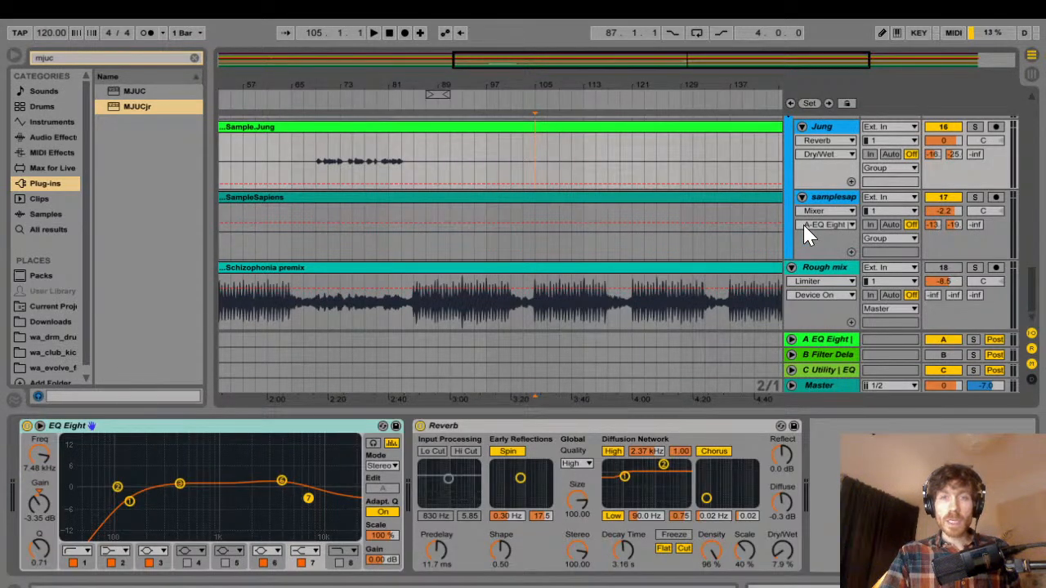
key(space)
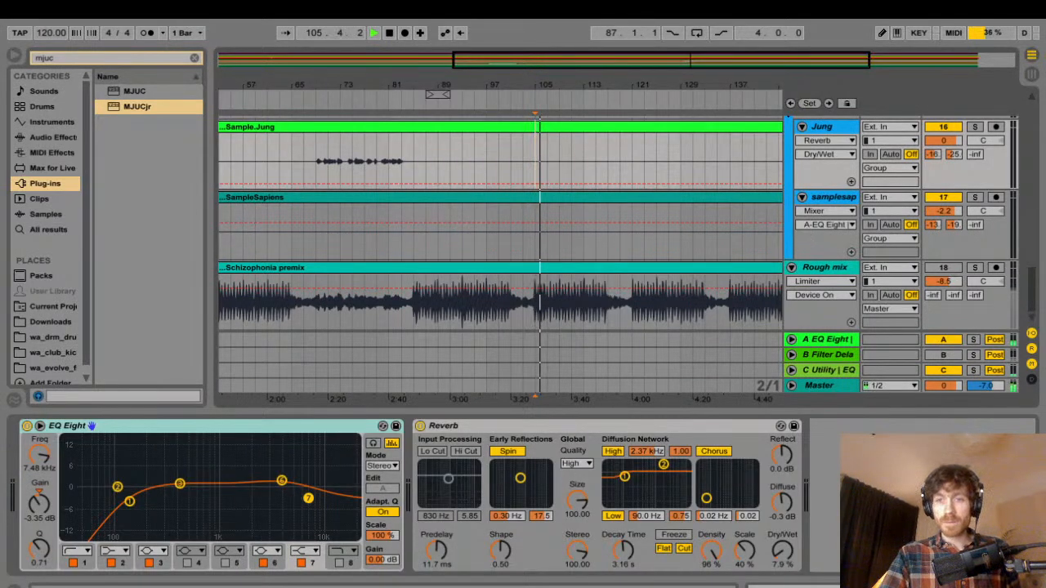
- Play the mix with the Master's Fresh Air rack active, enable the rack's EQ Eight, and inspect it
click(820, 386)
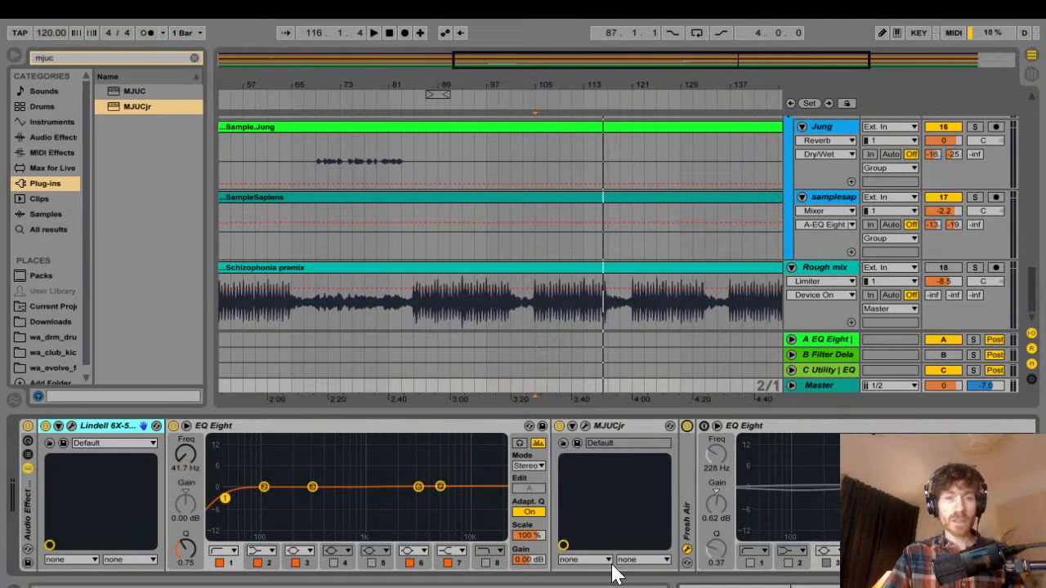
key(space)
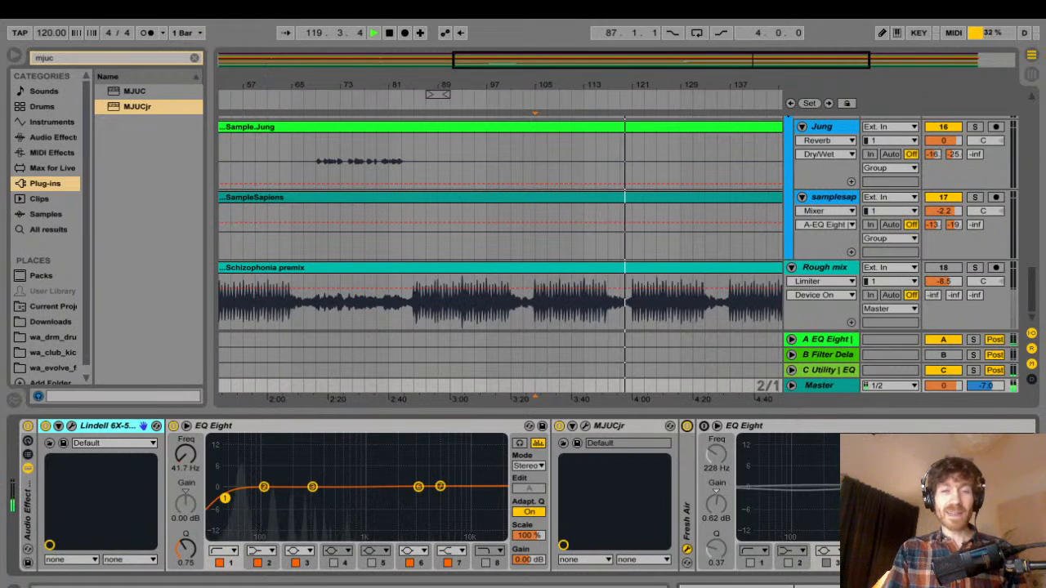
key(space)
key(space)
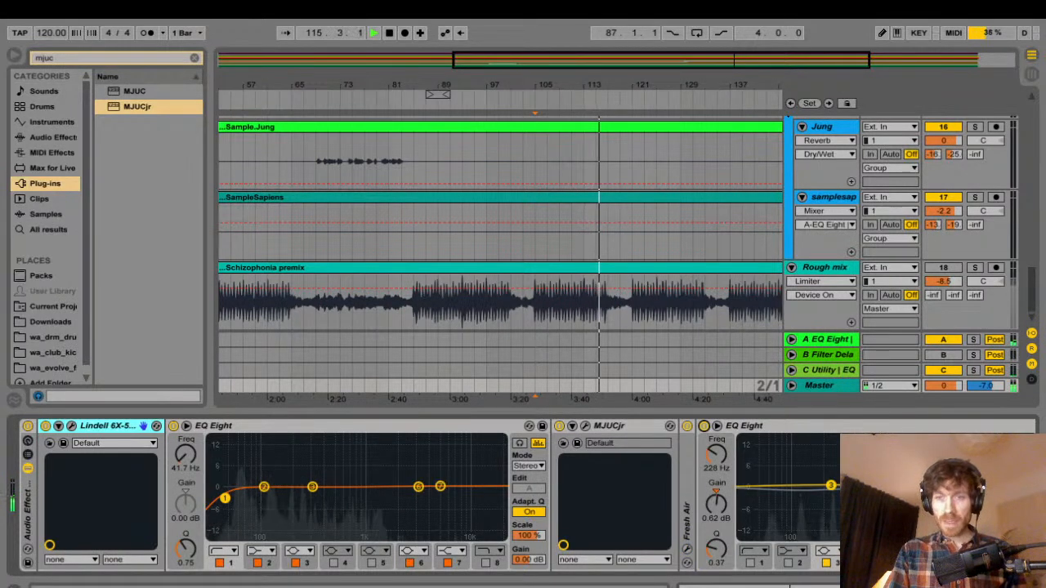
scroll(523, 495, right, 6)
scroll(523, 495, left, 2)
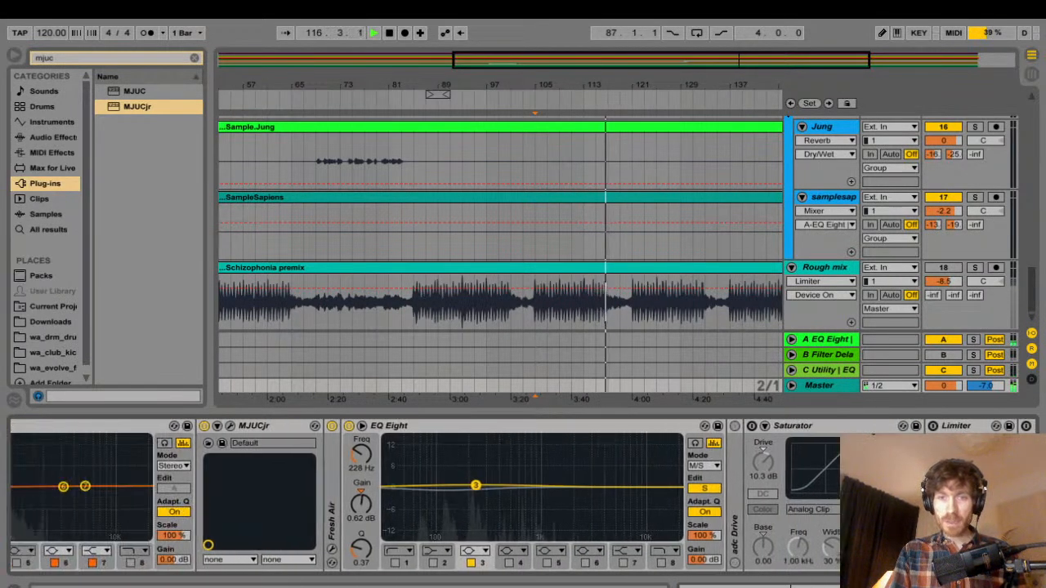
scroll(523, 495, left, 1)
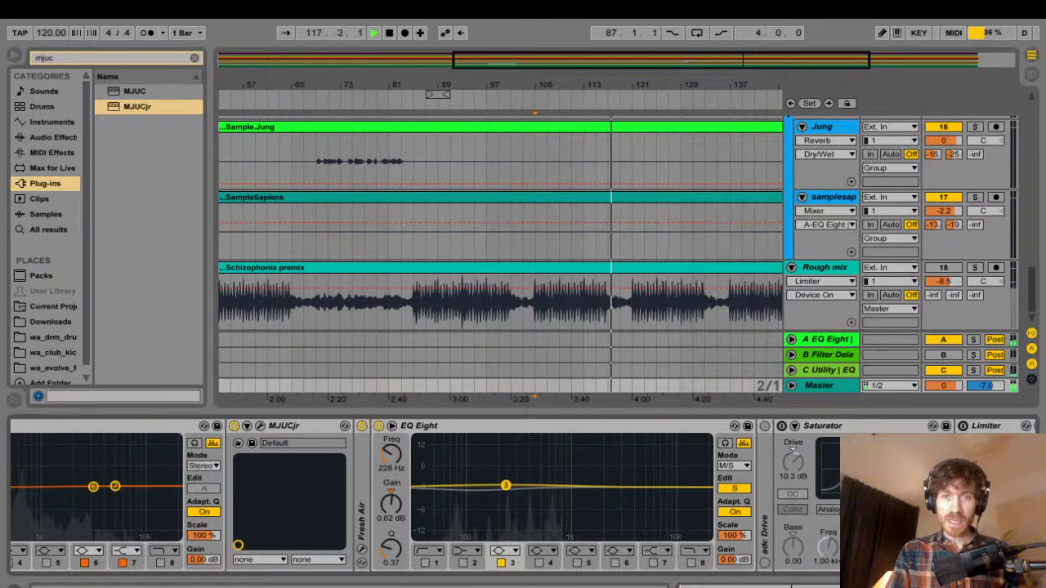
- Restart the mix from bar 85 on the Rough mix track and select the Master to view its effects chain
key(ctrl+z)
key(space)
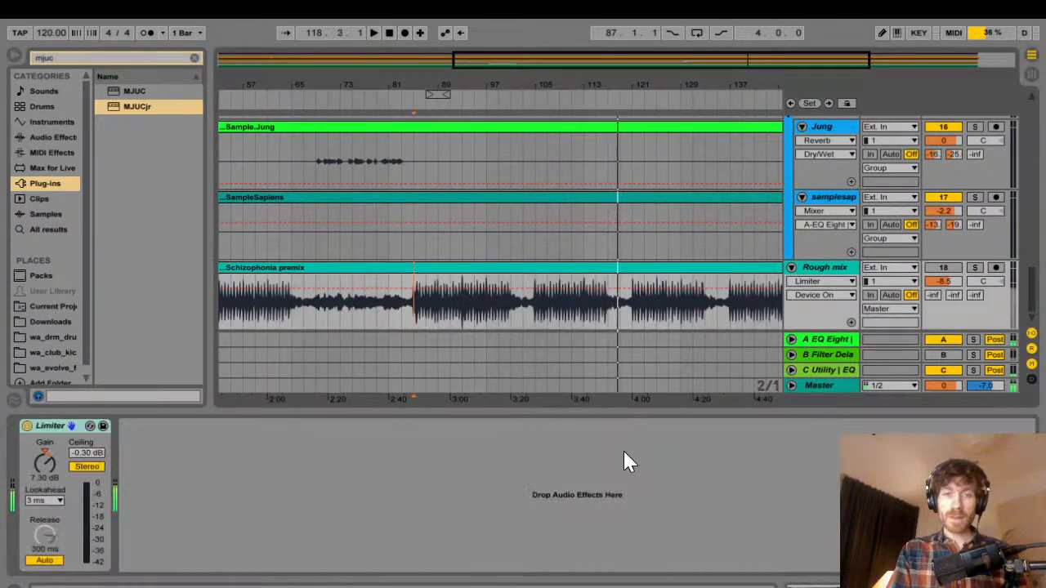
key(space)
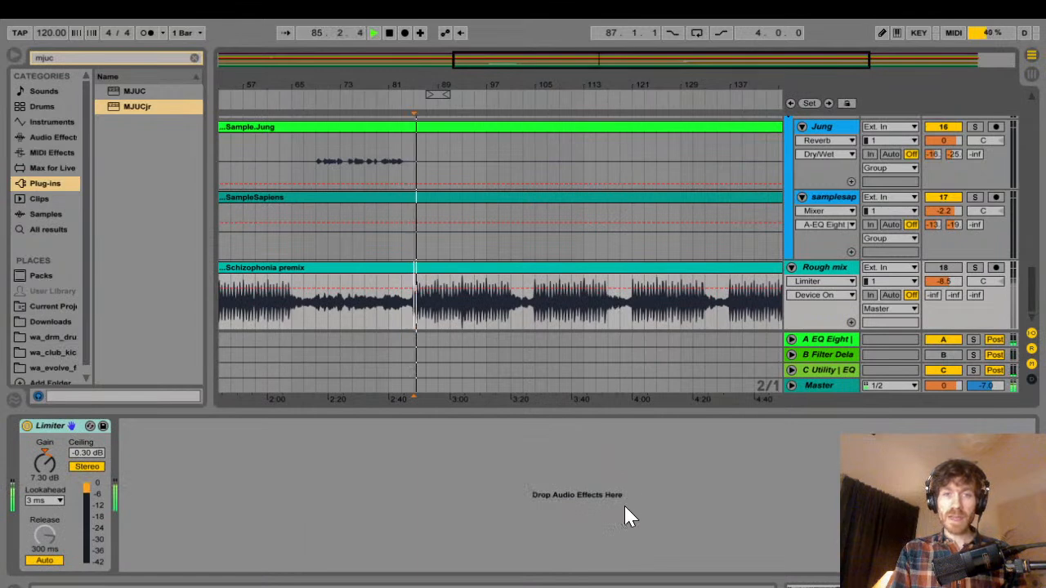
key(Down)
key(Down)
key(Down)
key(Down)
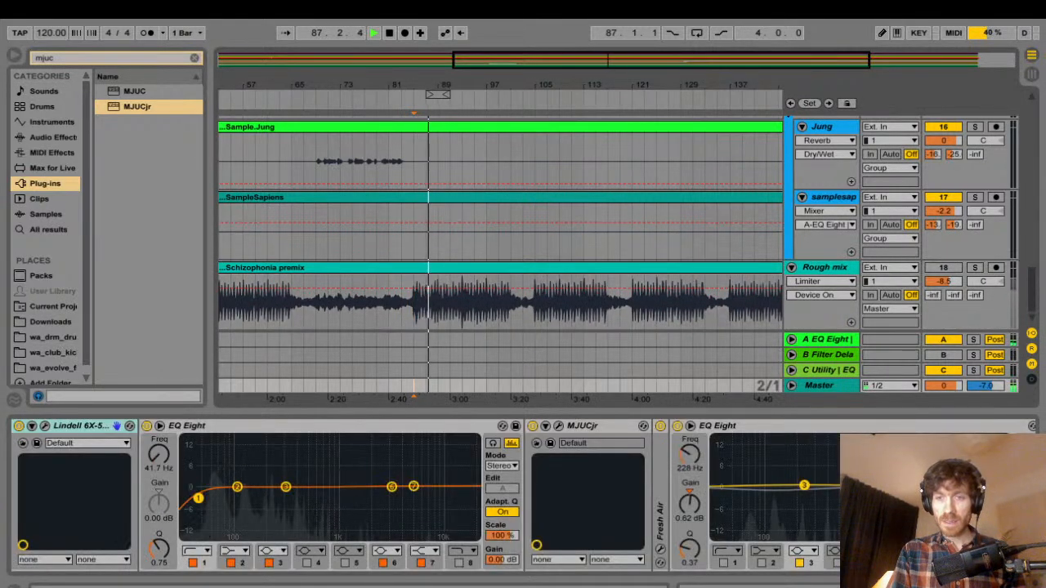
- Boost band 3 of the Fresh Air rack's EQ Eight to about 9.3 dB near 224 Hz and settle it at -0.87 dB, 123 Hz
drag(804, 485, 803, 455)
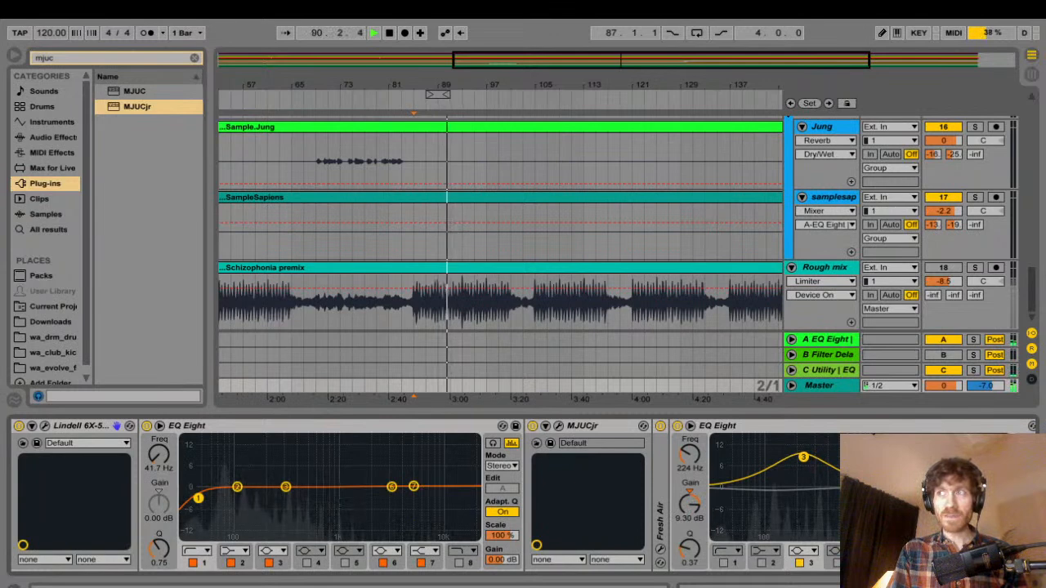
drag(803, 455, 776, 489)
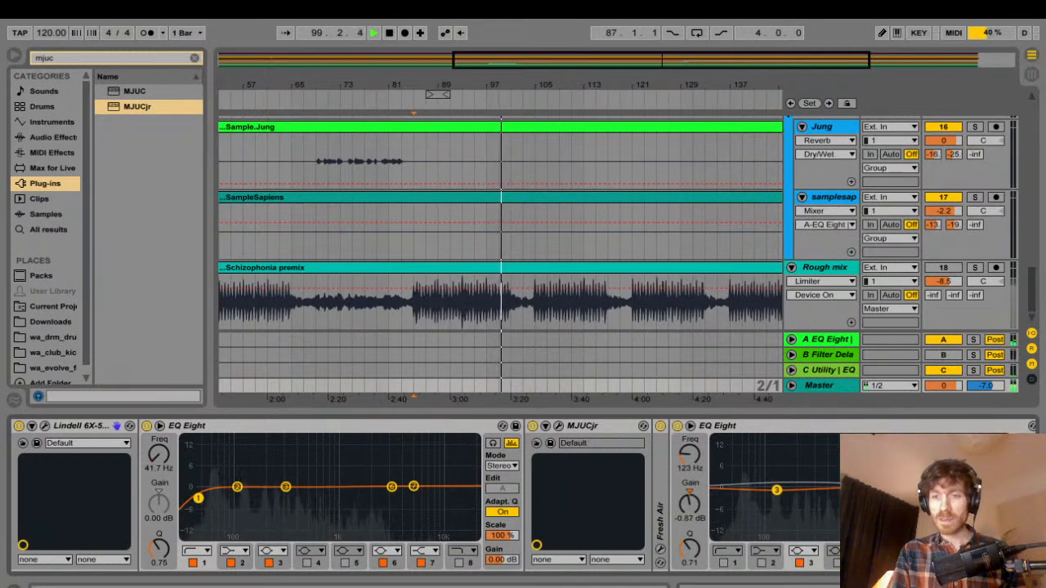
scroll(523, 495, right, 5)
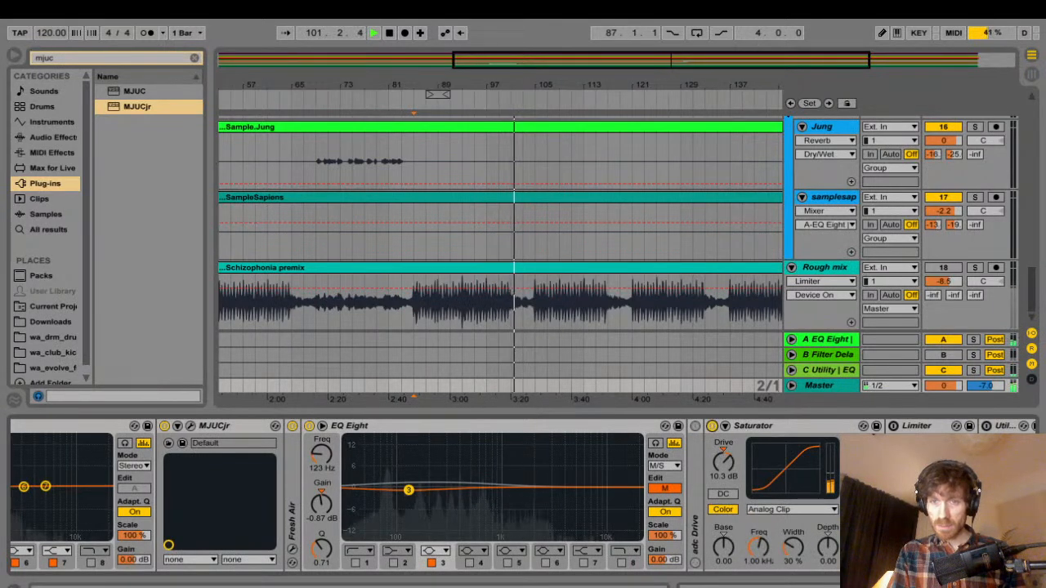
- Enable the Limiter and the Utility following it on the Master and audition the mix from bar 85
click(756, 426)
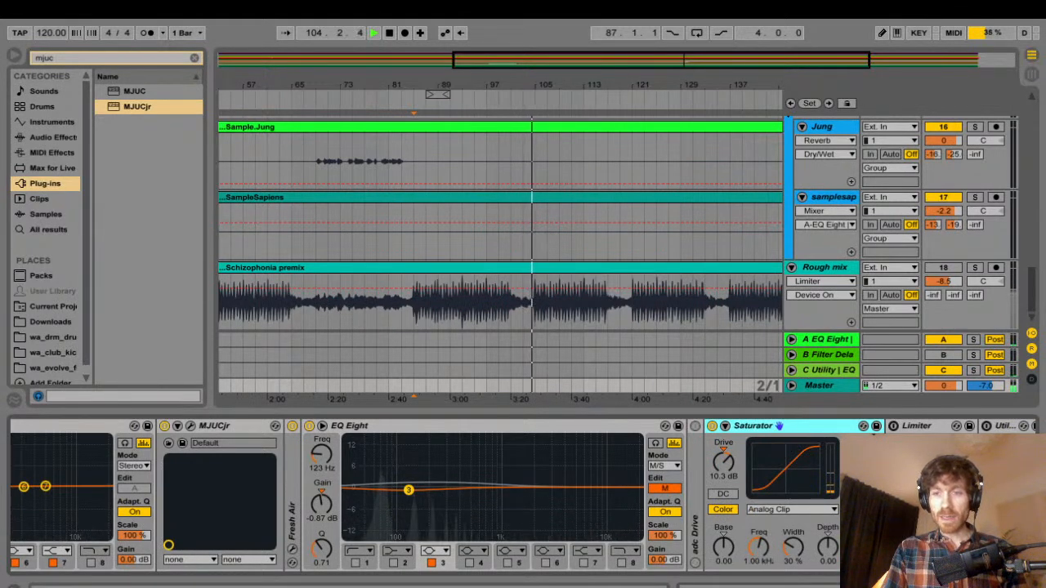
scroll(756, 425, right, 5)
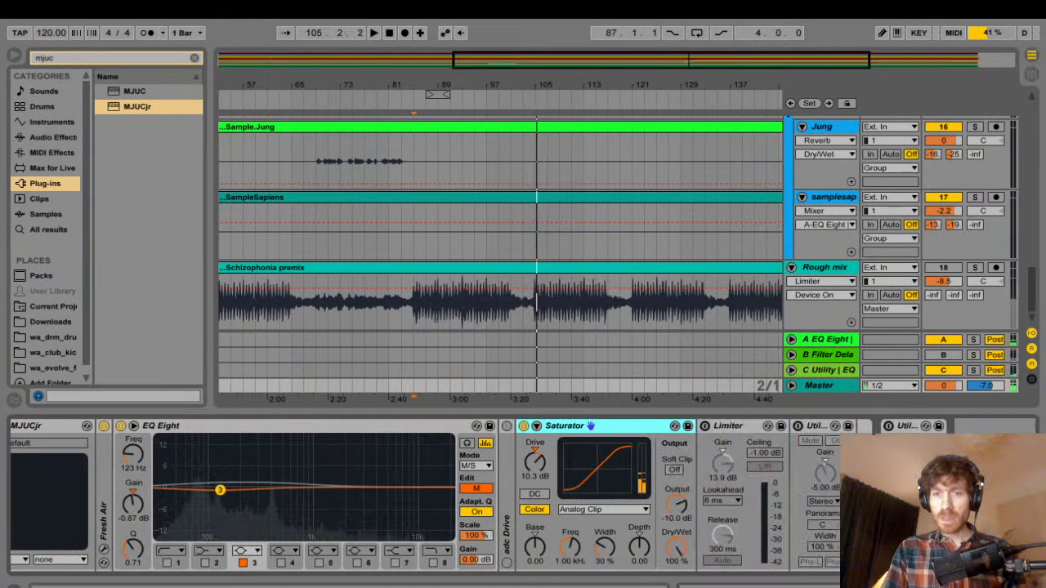
click(839, 426)
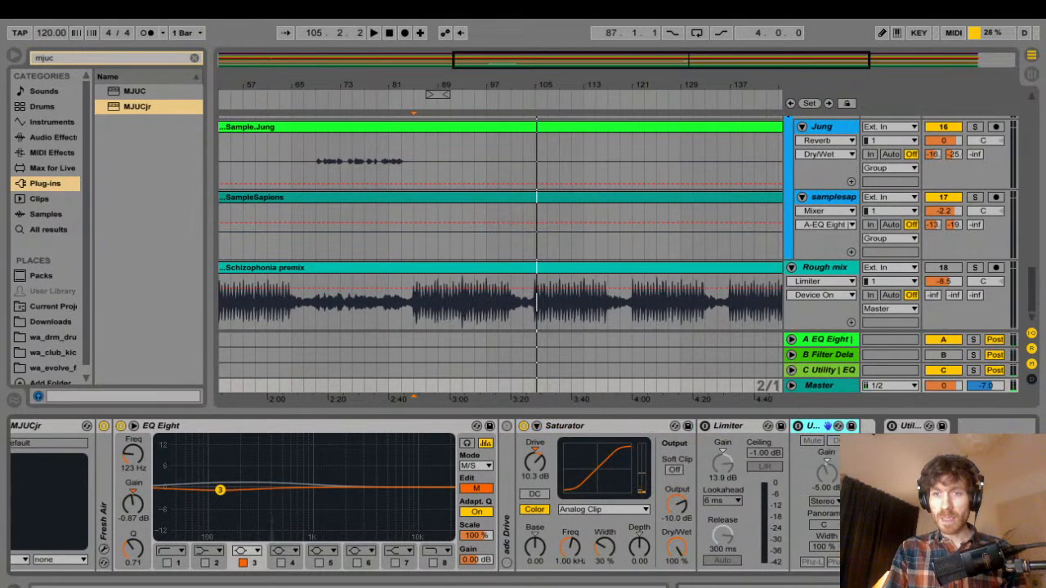
click(838, 426)
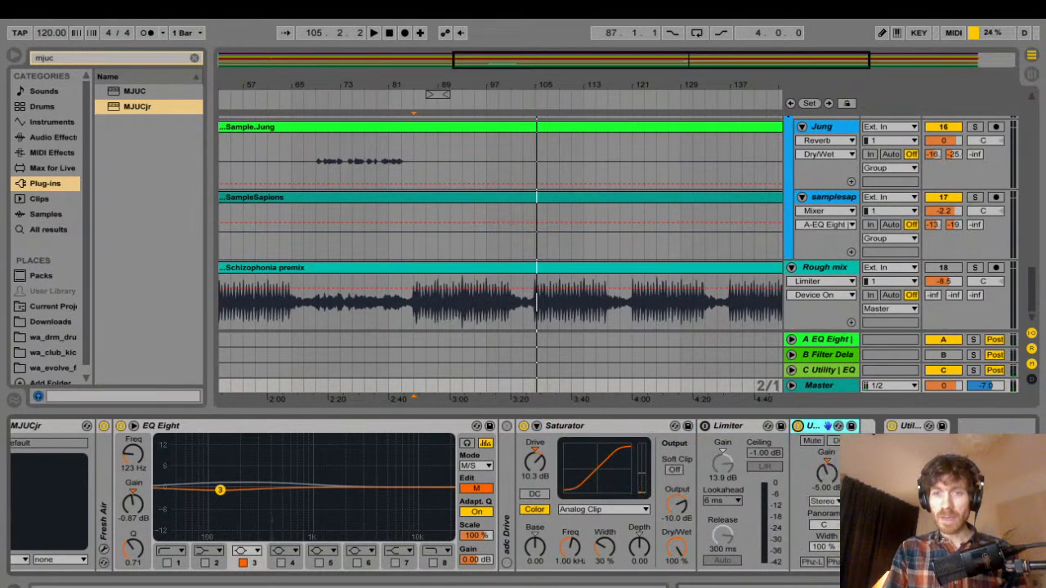
key(space)
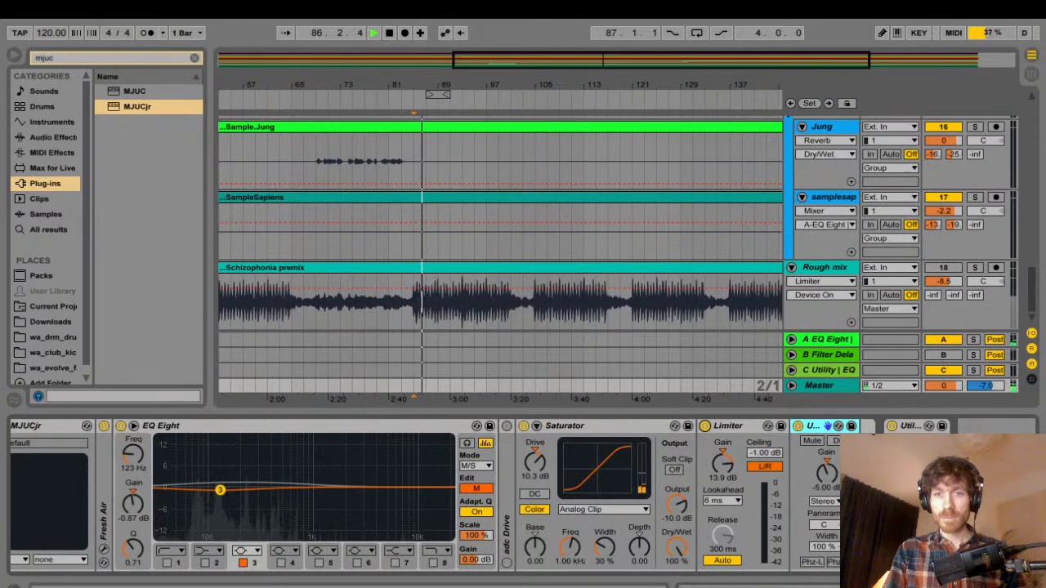
key(space)
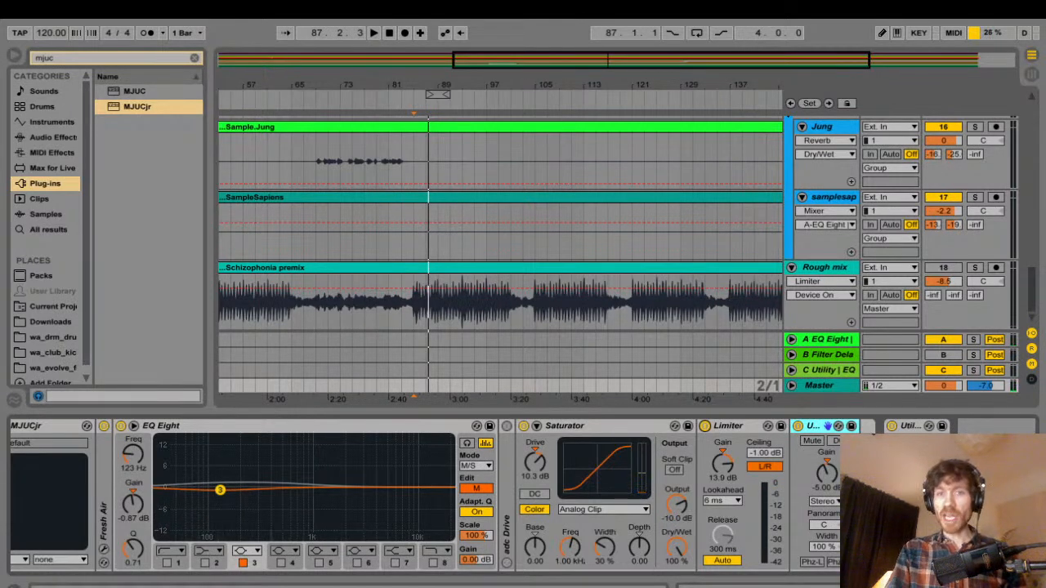
key(space)
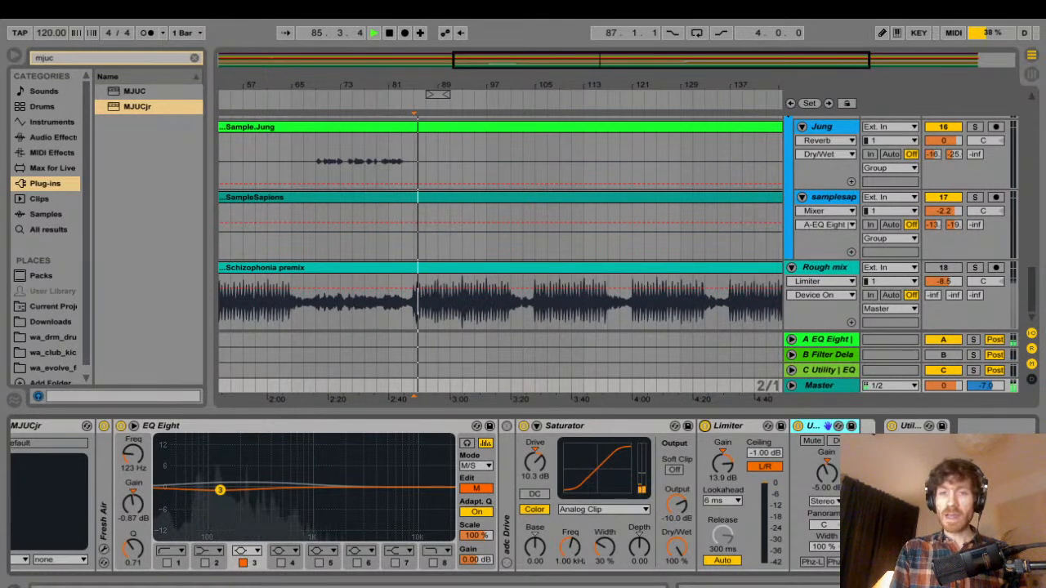
- Restart the mix from bar 105 on the Rough mix track
click(535, 303)
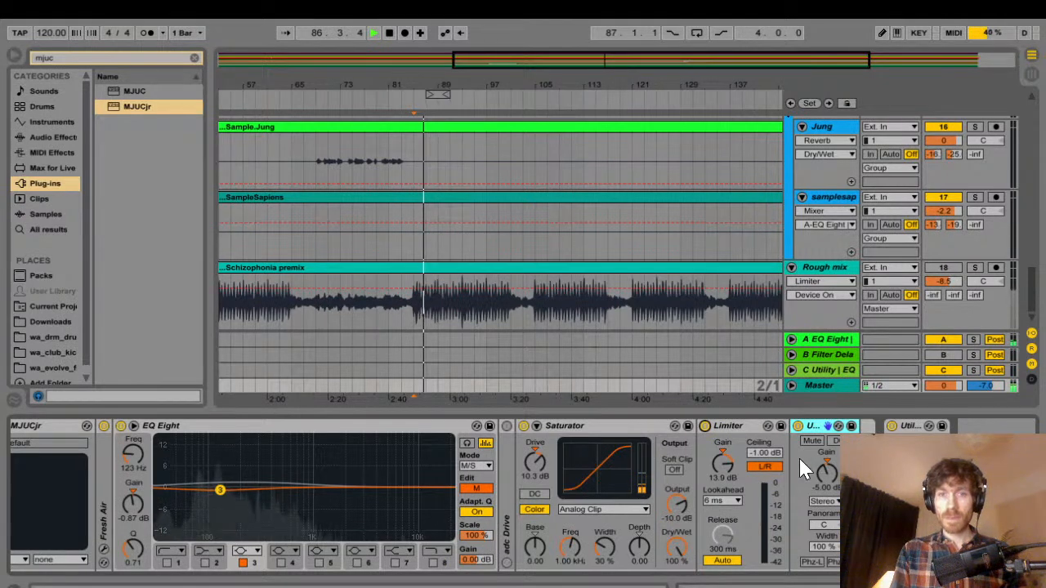
key(space)
key(space)
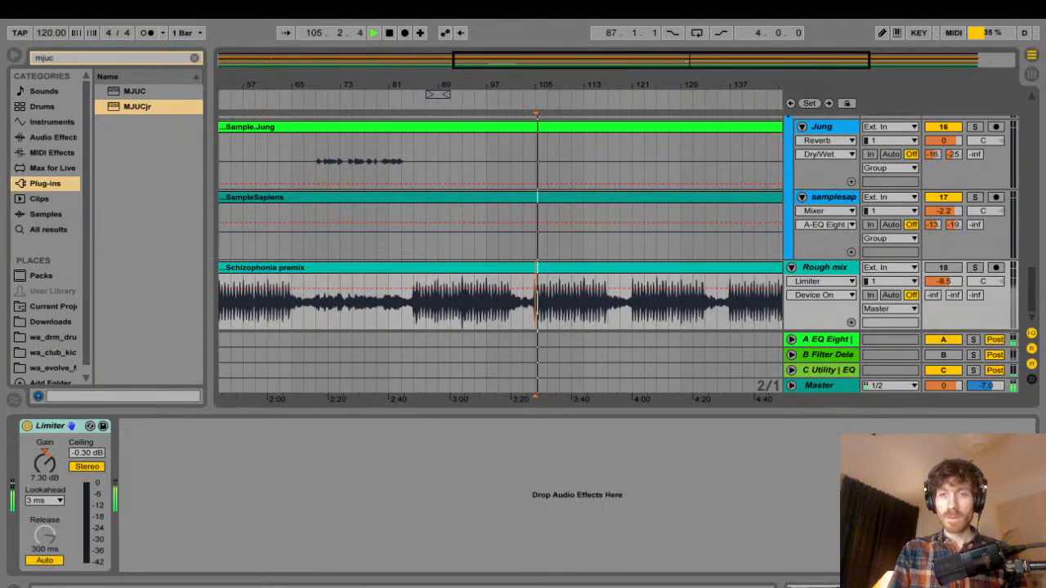
- Find the Glue Compressor among the audio effects and insert it just before MJUCjr in the Master's effects chain
click(819, 385)
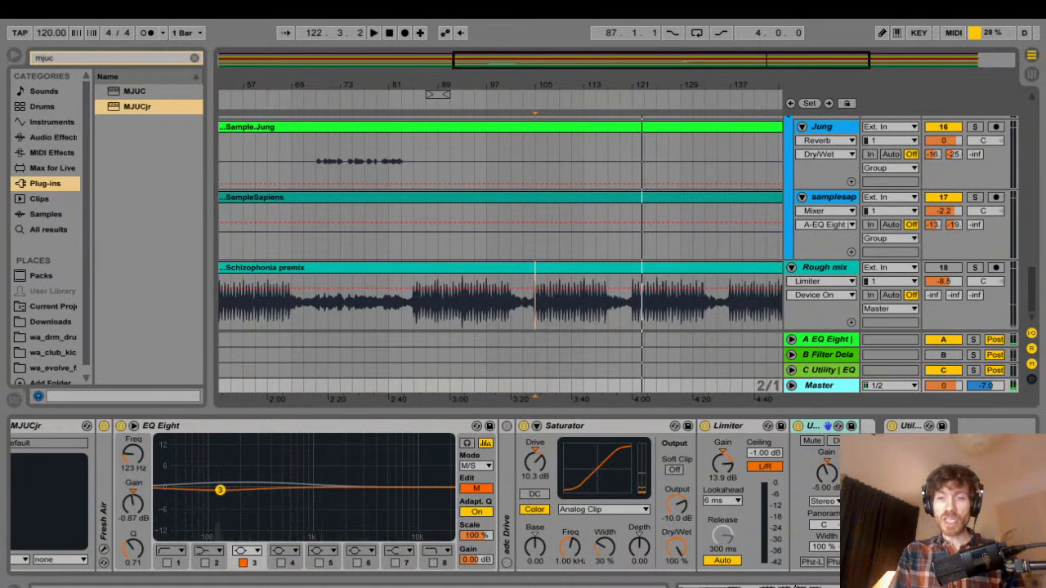
scroll(433, 495, left, 5)
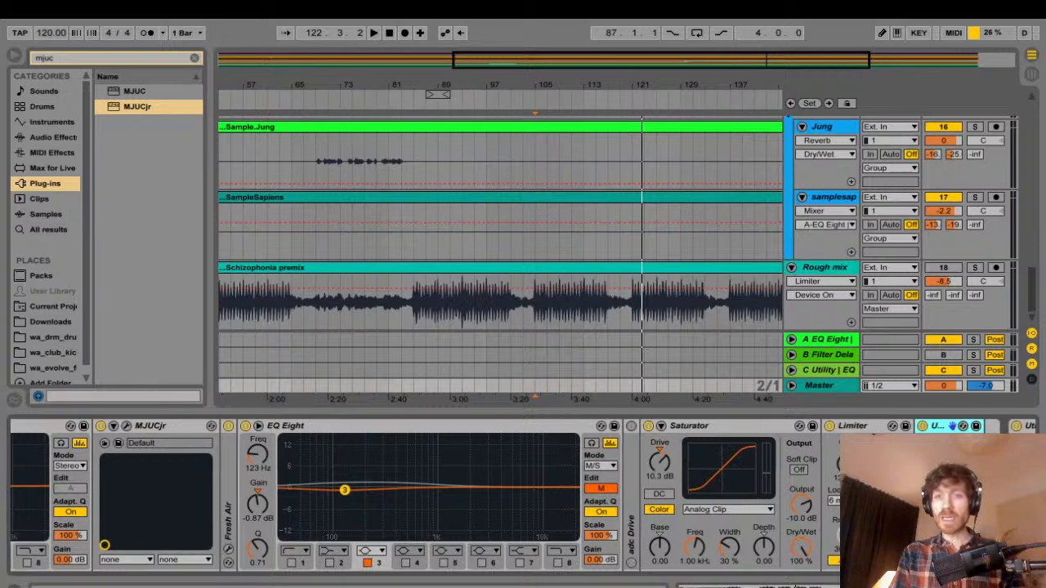
scroll(433, 495, left, 4)
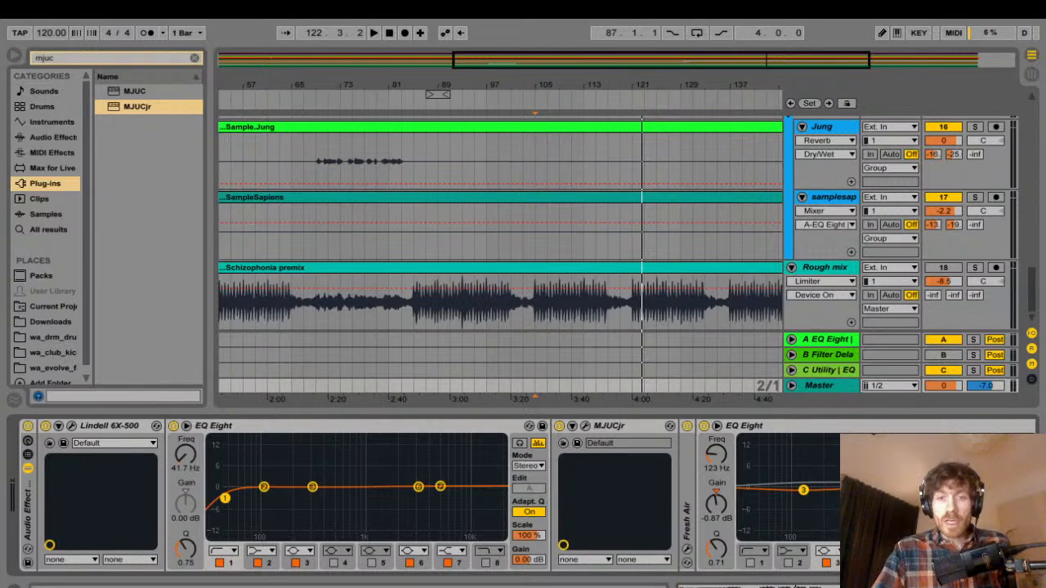
click(630, 426)
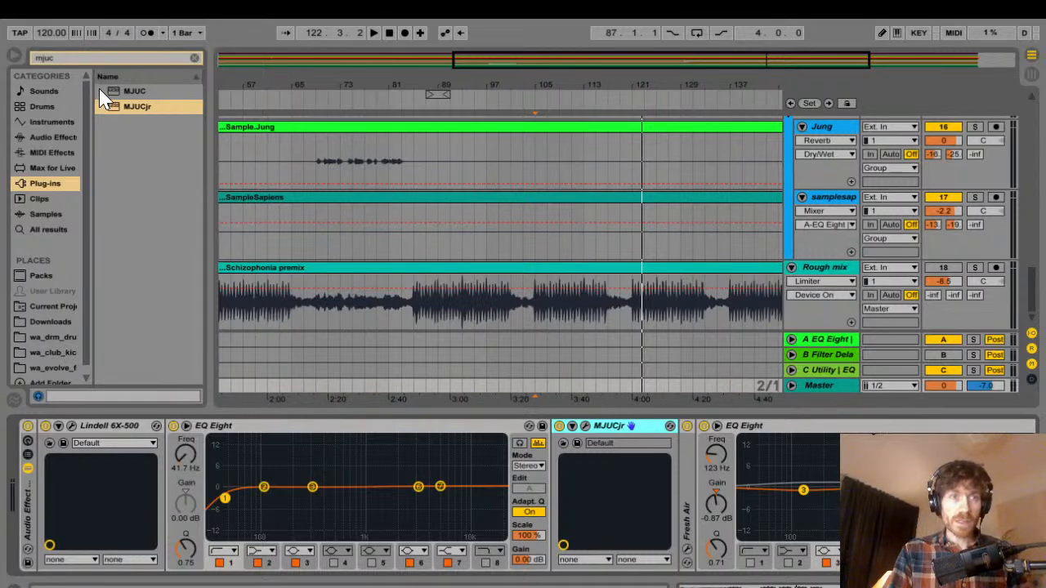
key(super+f)
text(glue)
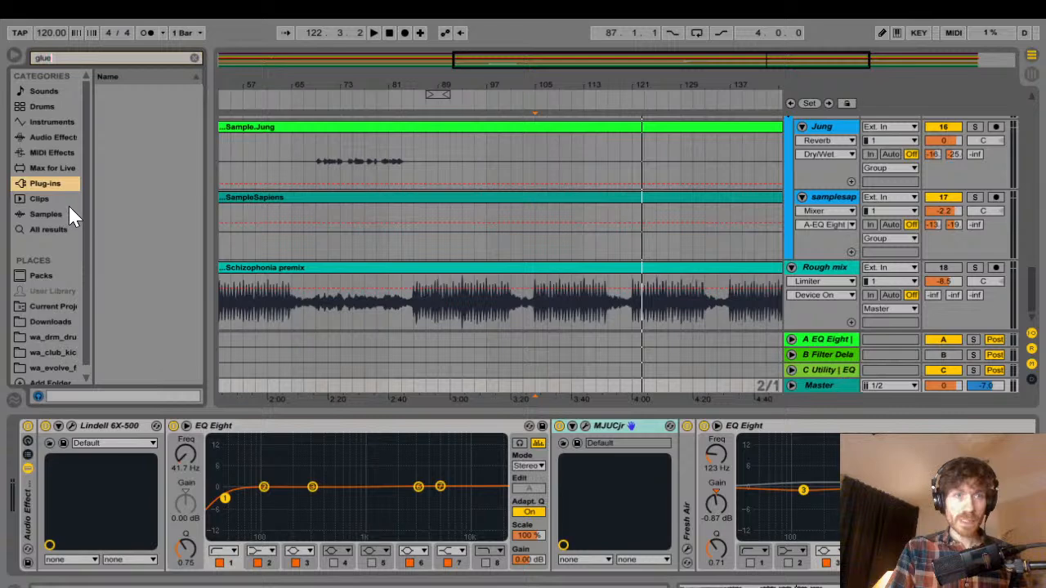
click(55, 137)
drag(156, 107, 554, 482)
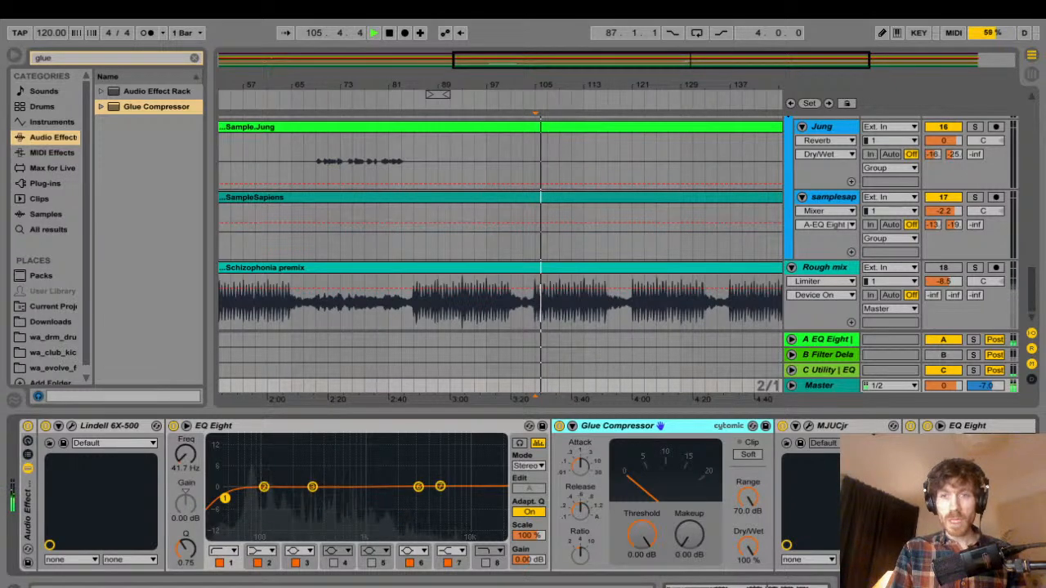
- Bypass MJUCjr during playback, re-enable it and play the mix from bar 105 with it active
click(782, 425)
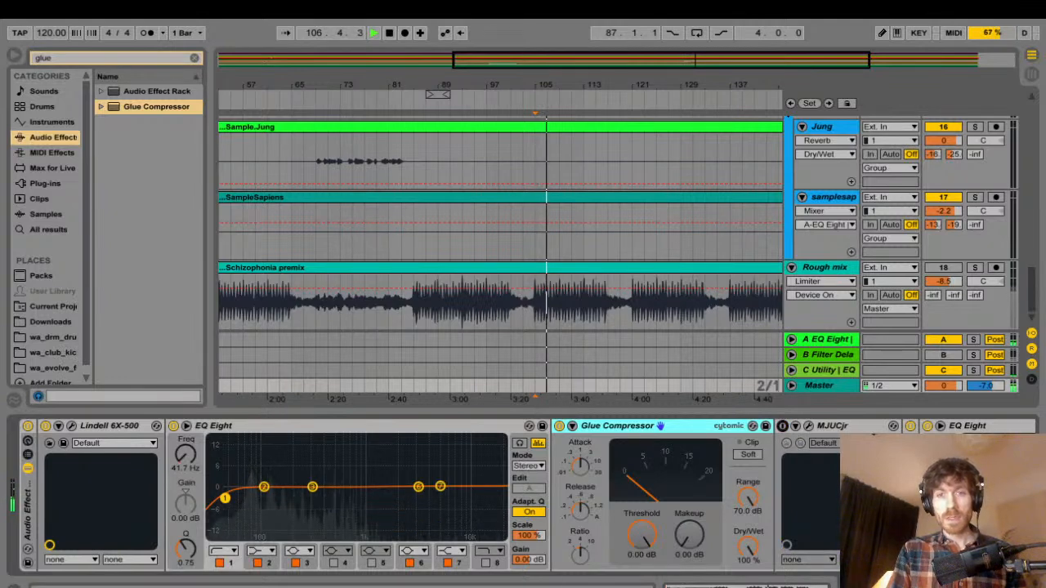
key(space)
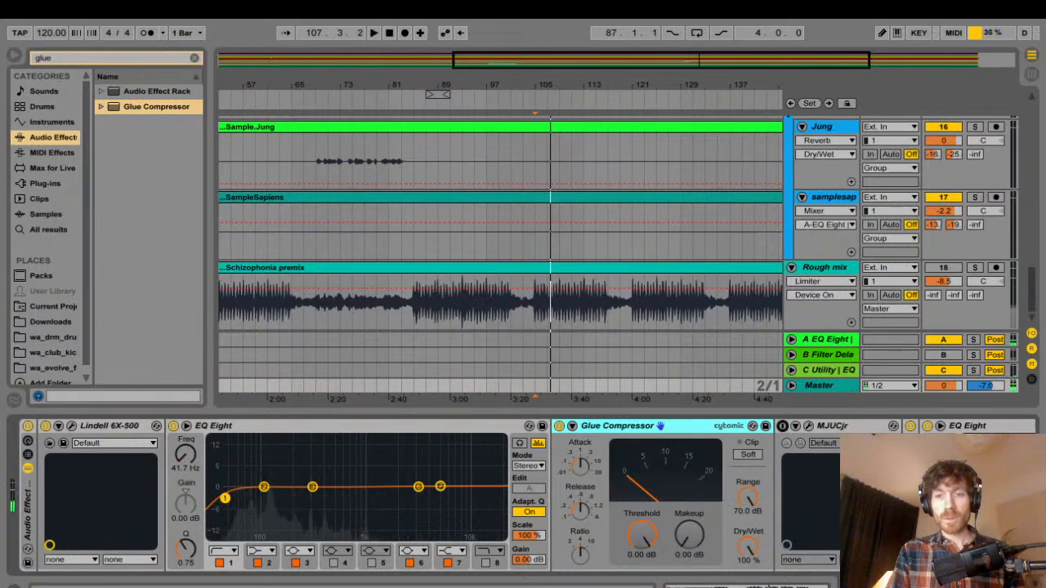
click(782, 426)
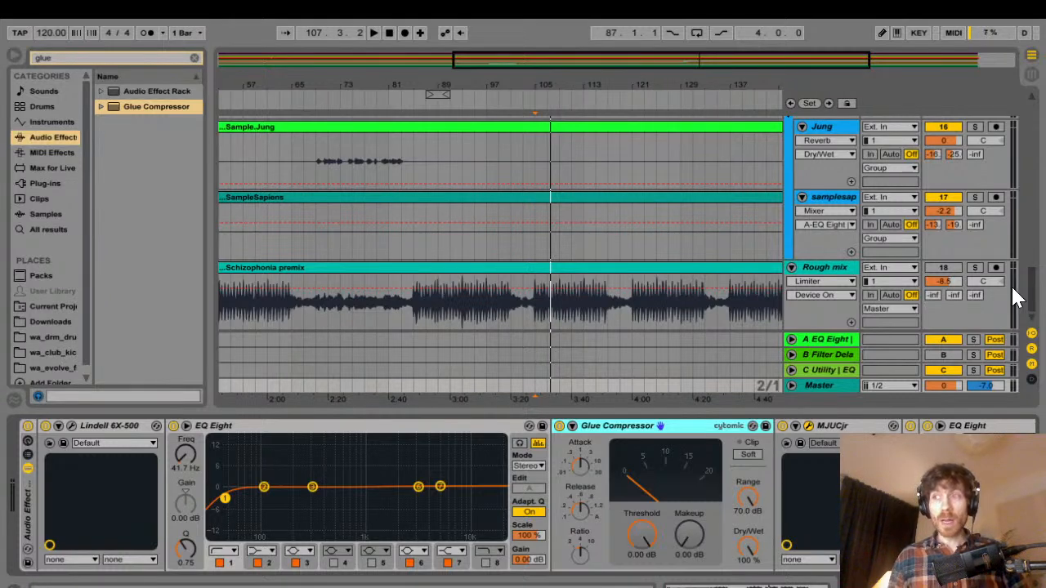
key(space)
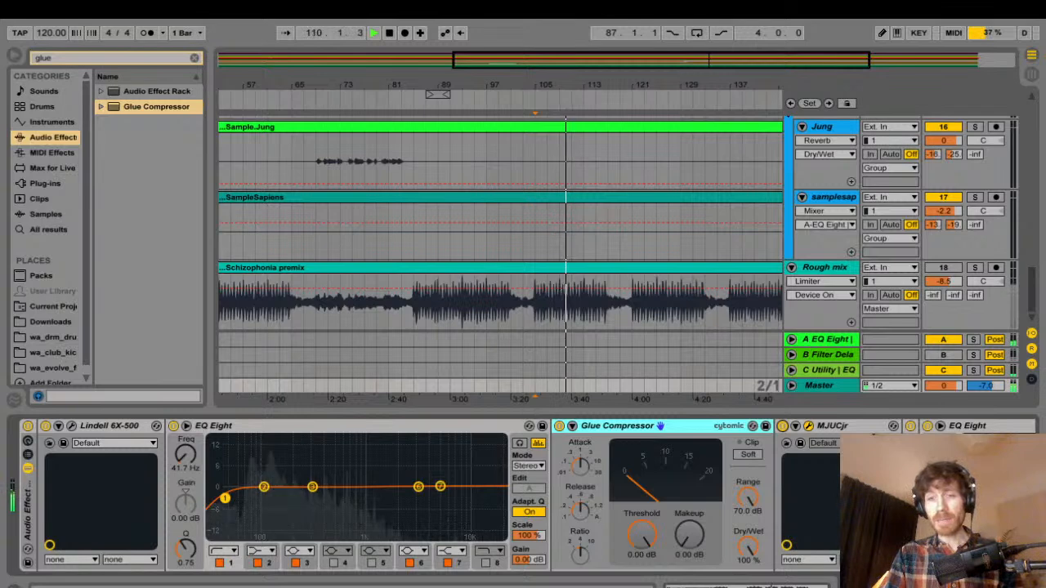
key(space)
- Replay the mix from bar 105 and bypass MJUCjr on the Master during playback
click(854, 426)
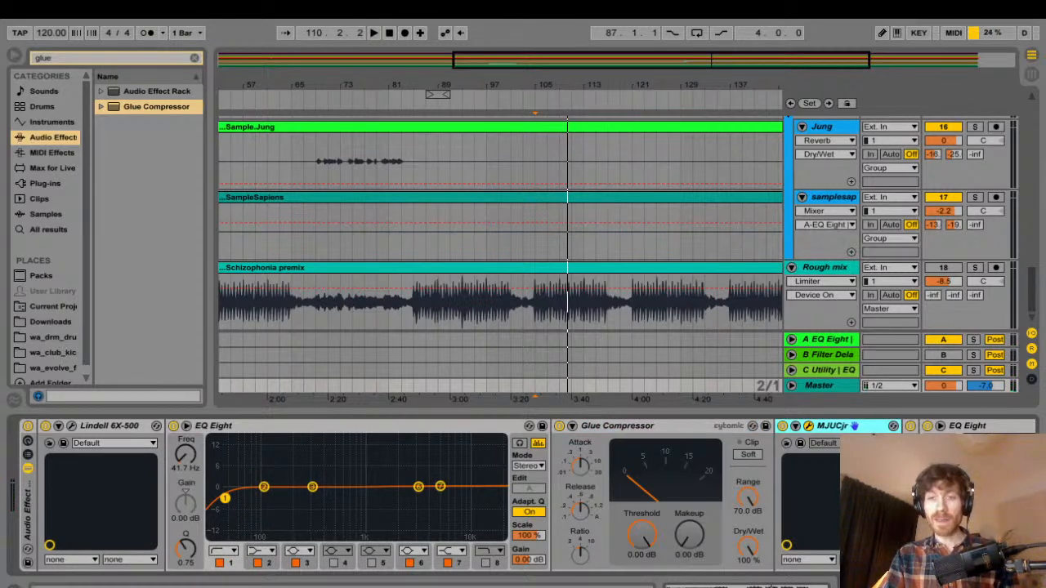
key(space)
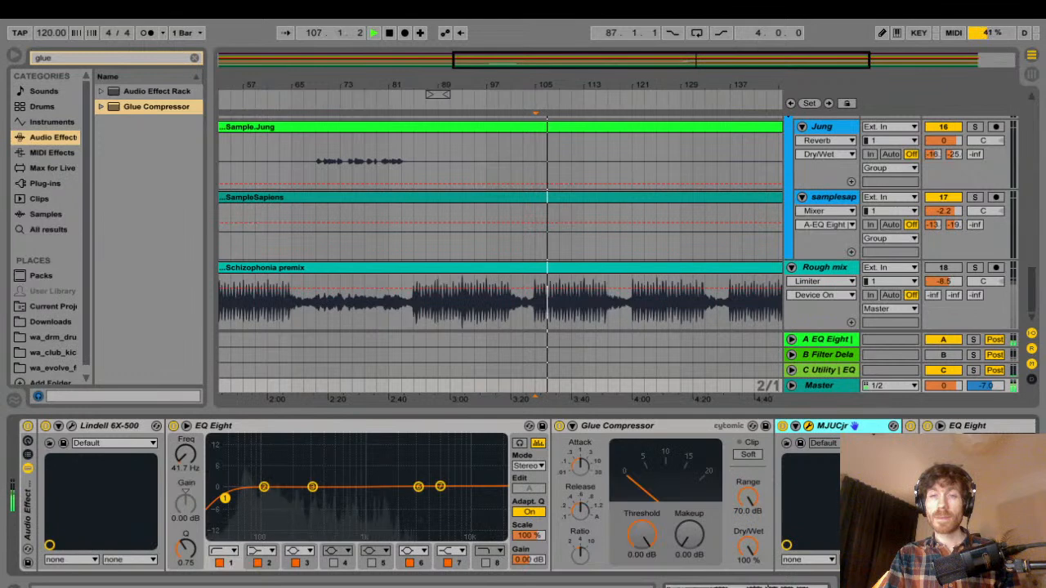
click(782, 426)
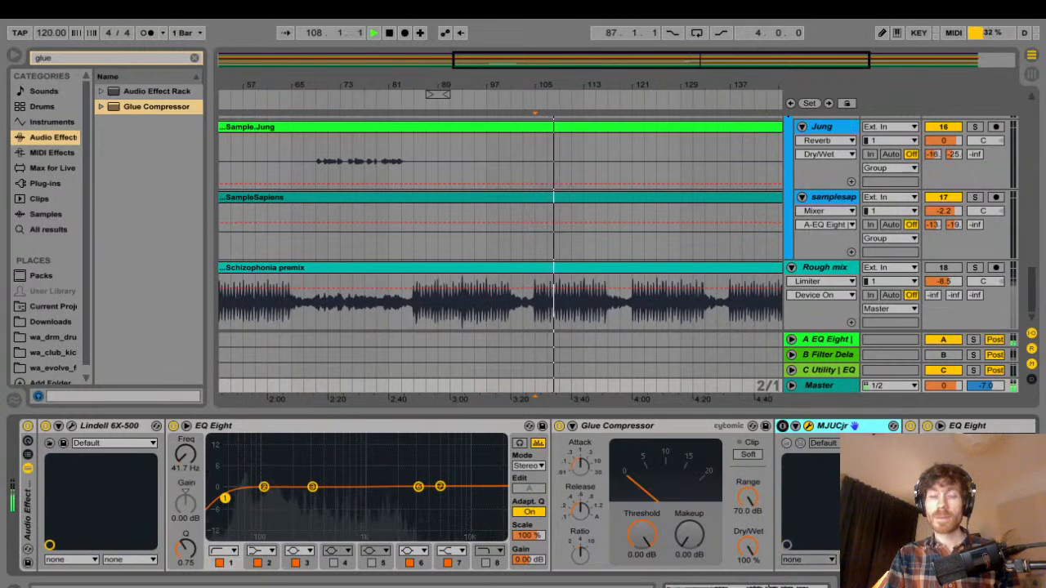
key(space)
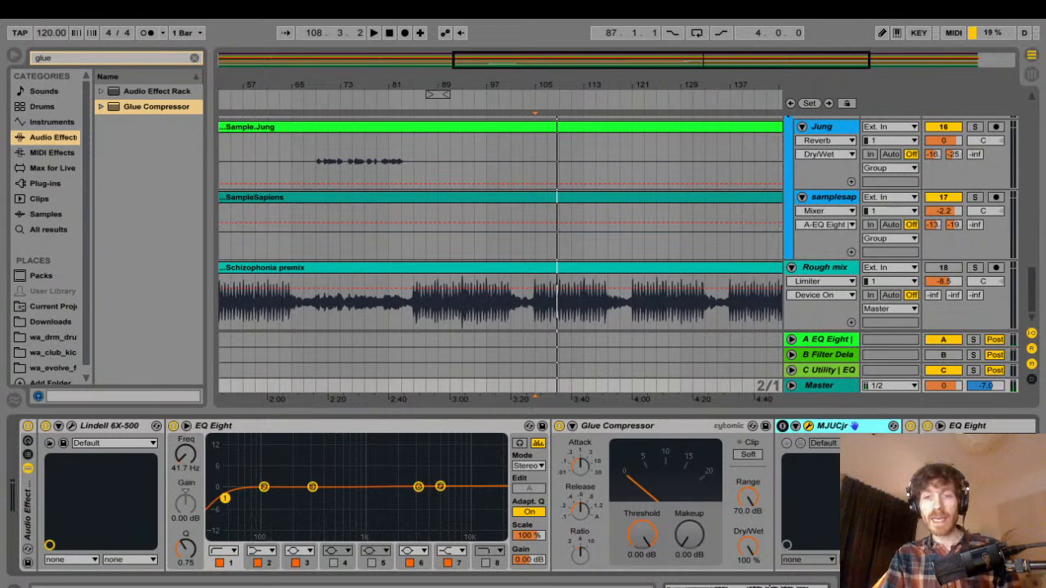
- Set the Glue Compressor's threshold to -19.4 dB and makeup to 2.54 dB during playback, and compare it with bypass
click(660, 425)
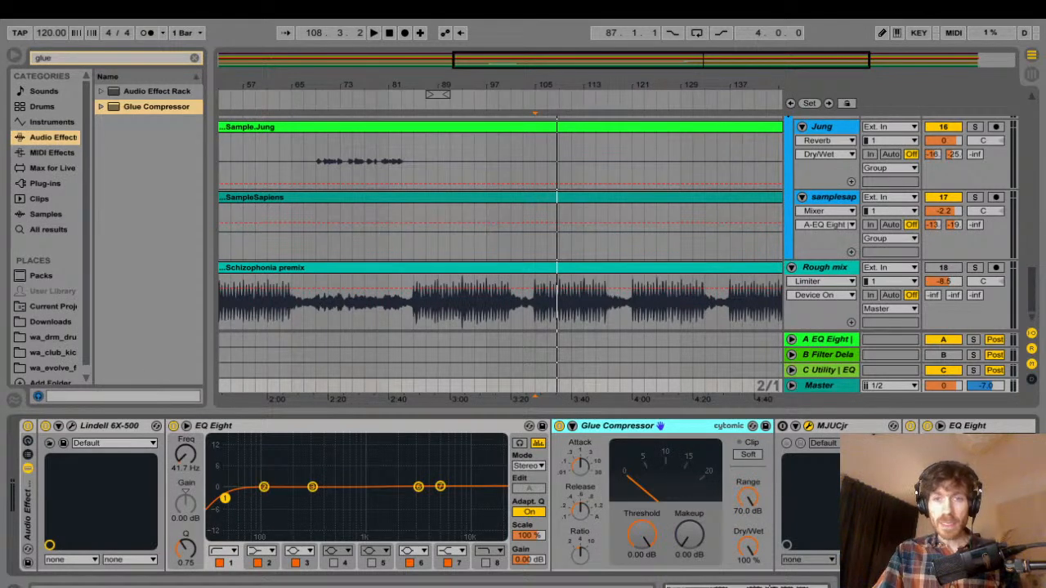
key(space)
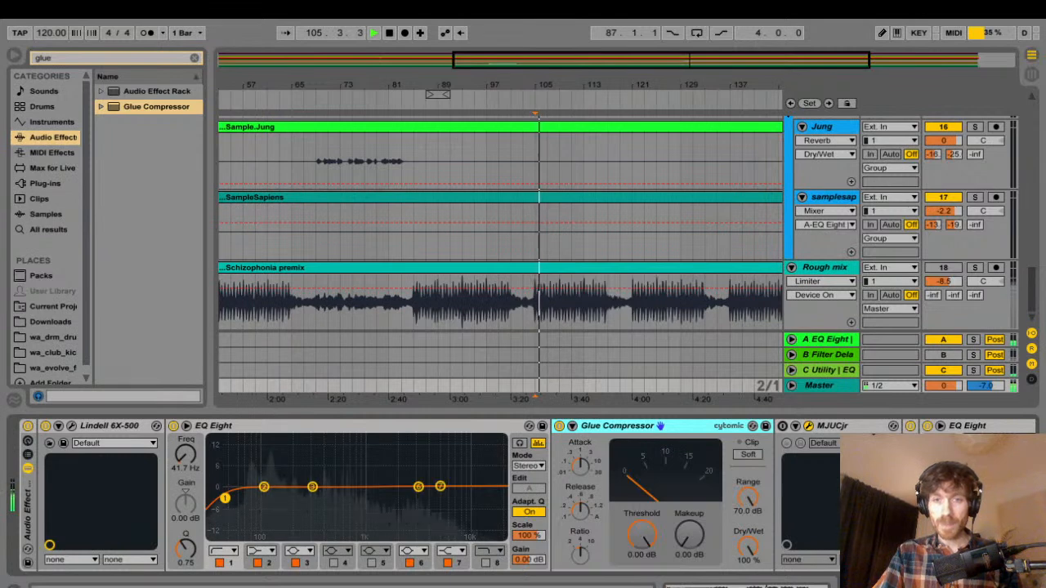
drag(642, 536, 641, 572)
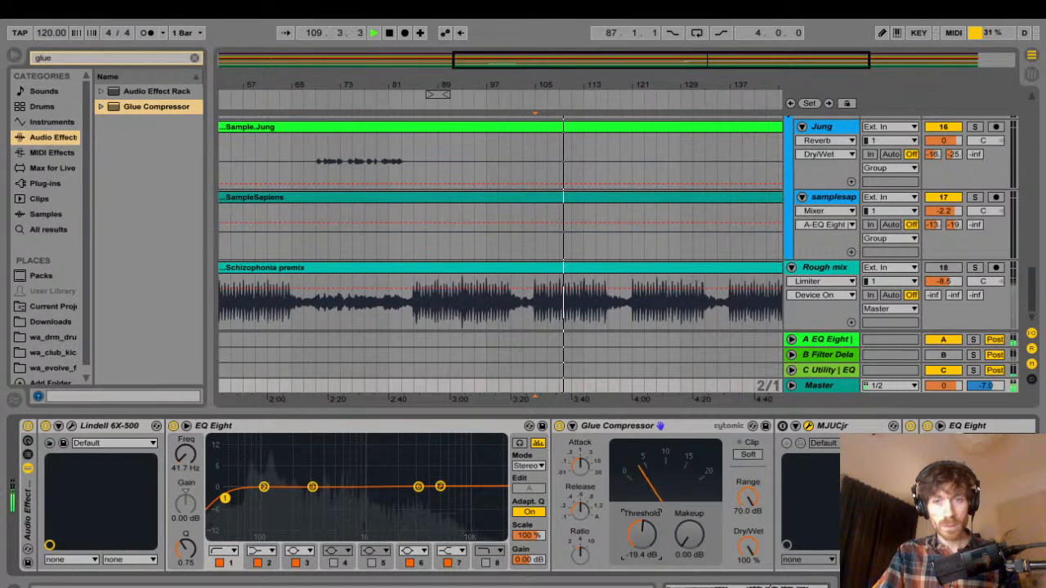
drag(689, 535, 689, 523)
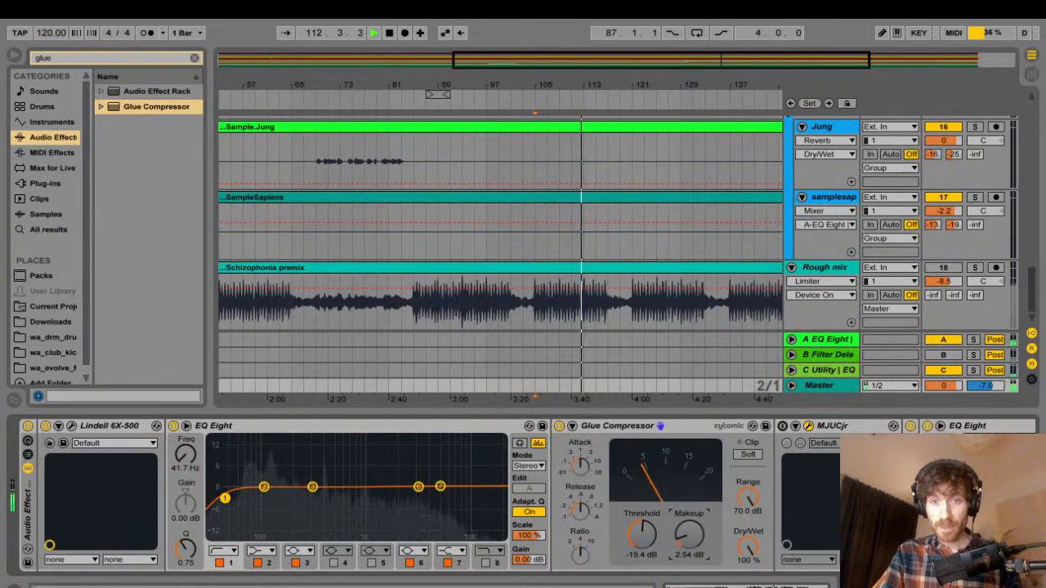
key(0)
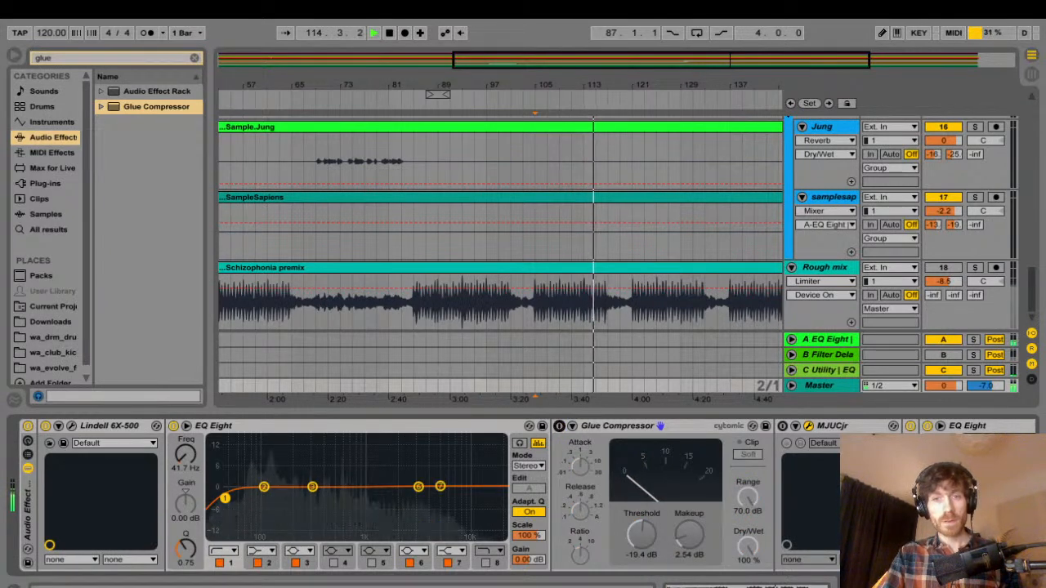
key(0)
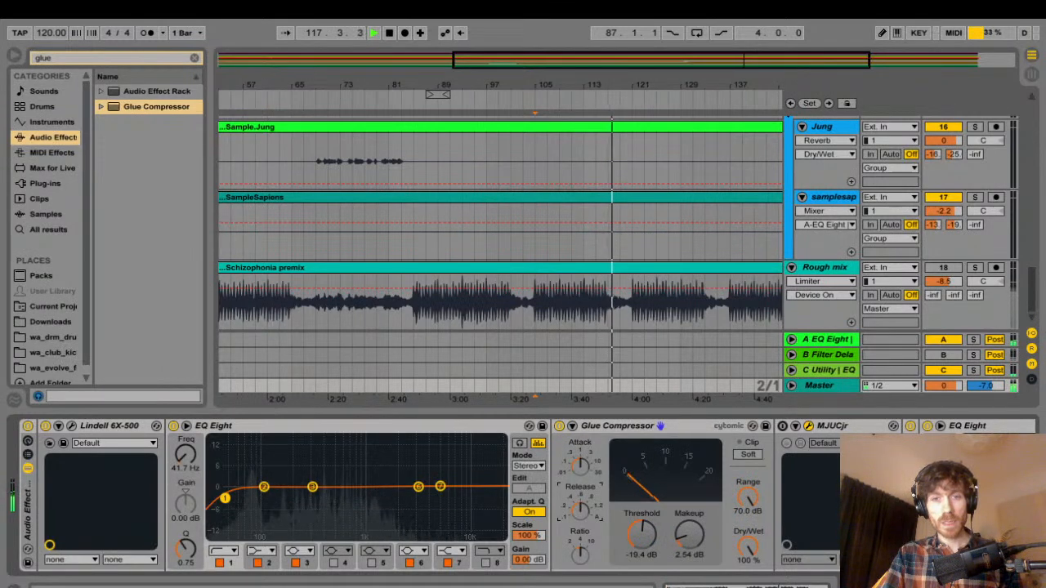
- Audition the Glue Compressor's attack and release settings from bar 105, toggling the device and restarting playback to compare
key(space)
key(space)
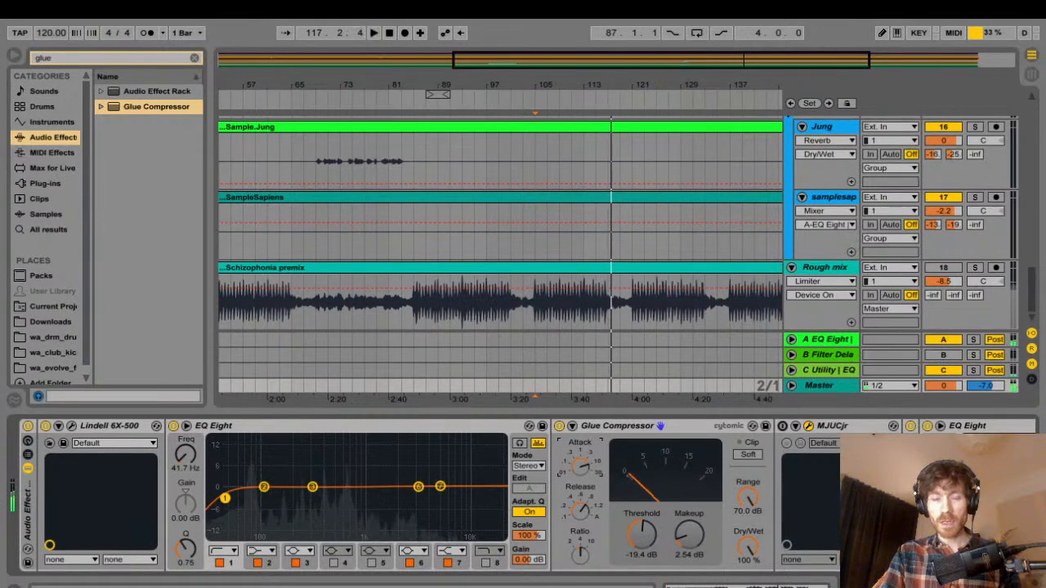
key(space)
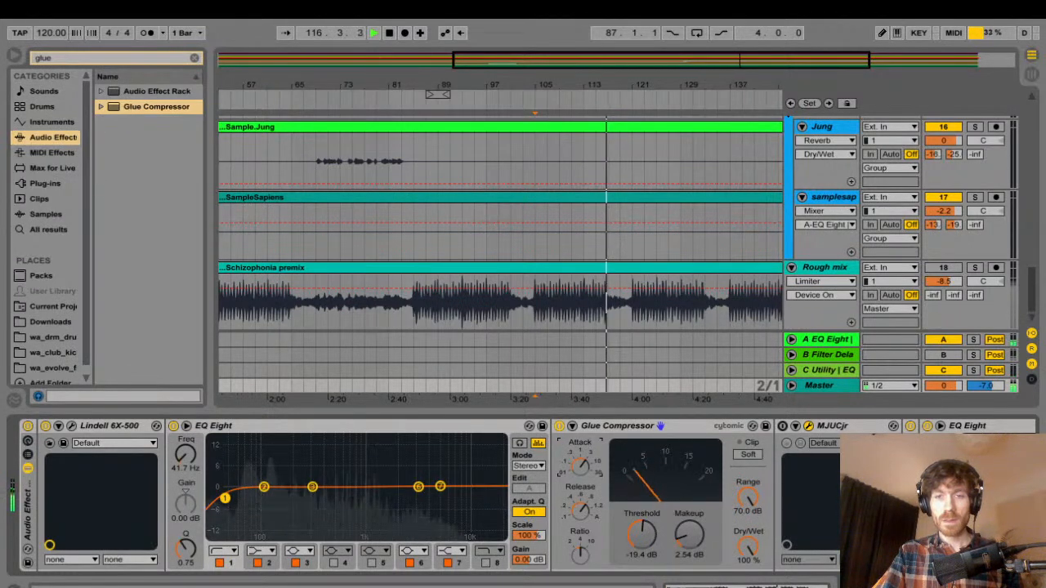
click(560, 426)
key(space)
key(space)
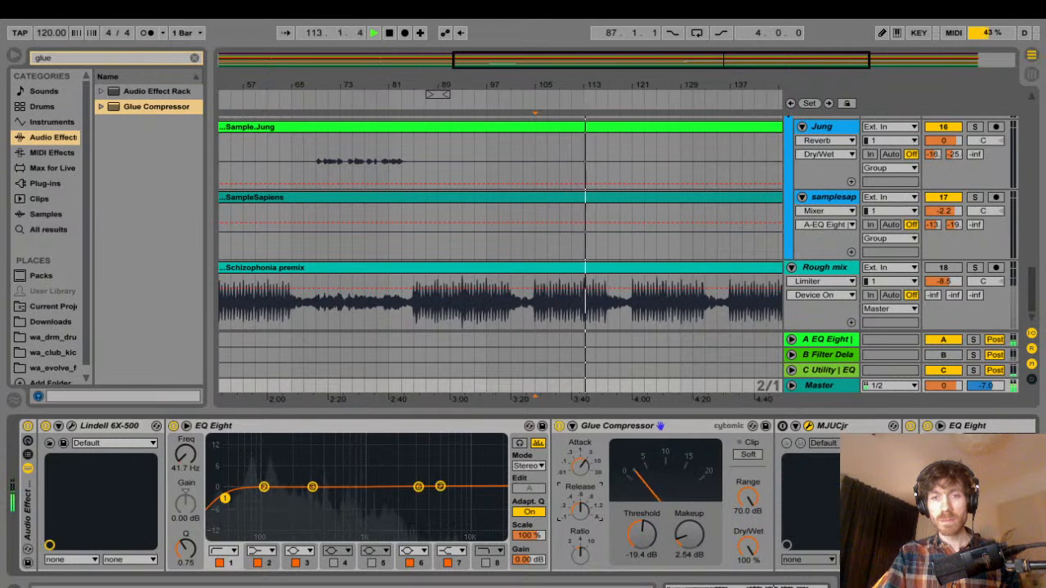
- Compare the Glue Compressor with bypass on the Master, toggling the device and replaying the mix from bar 105
key(0)
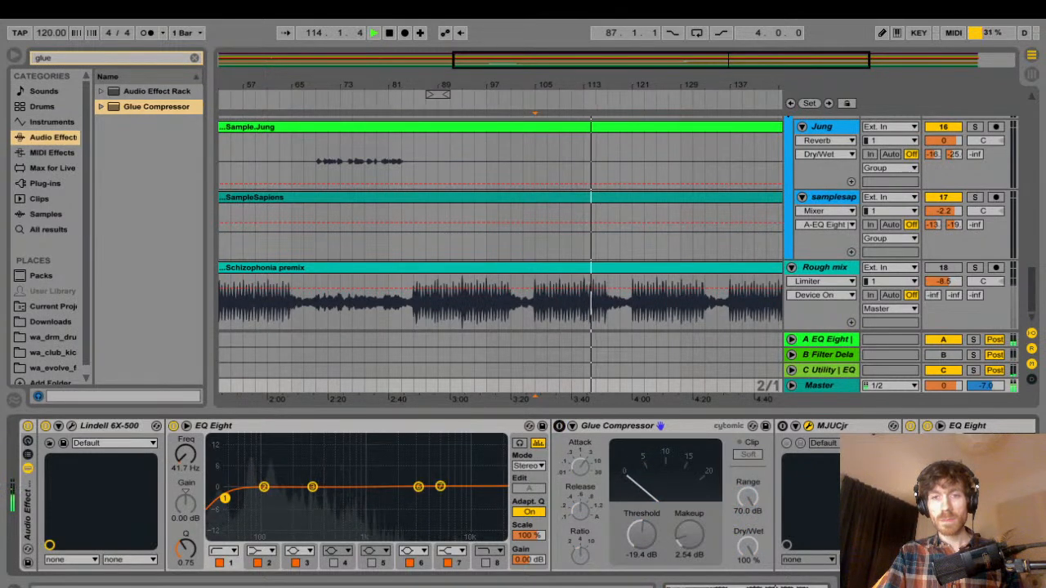
key(0)
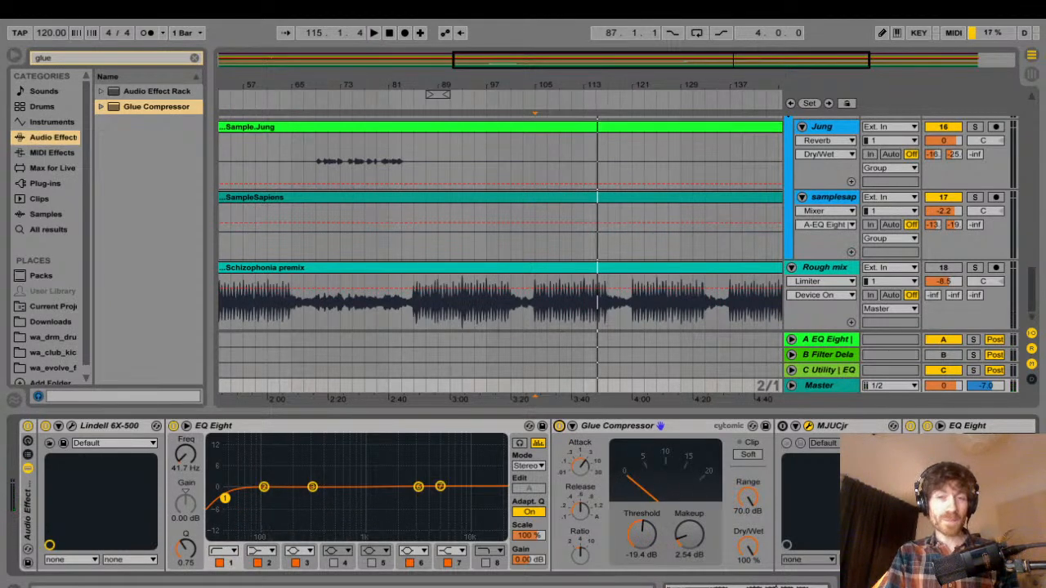
key(0)
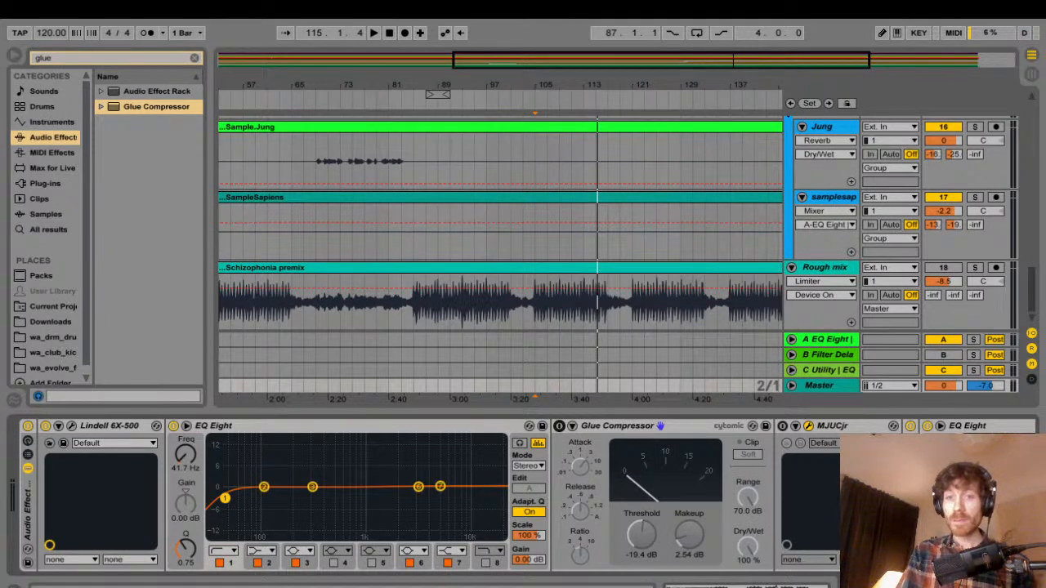
key(0)
key(space)
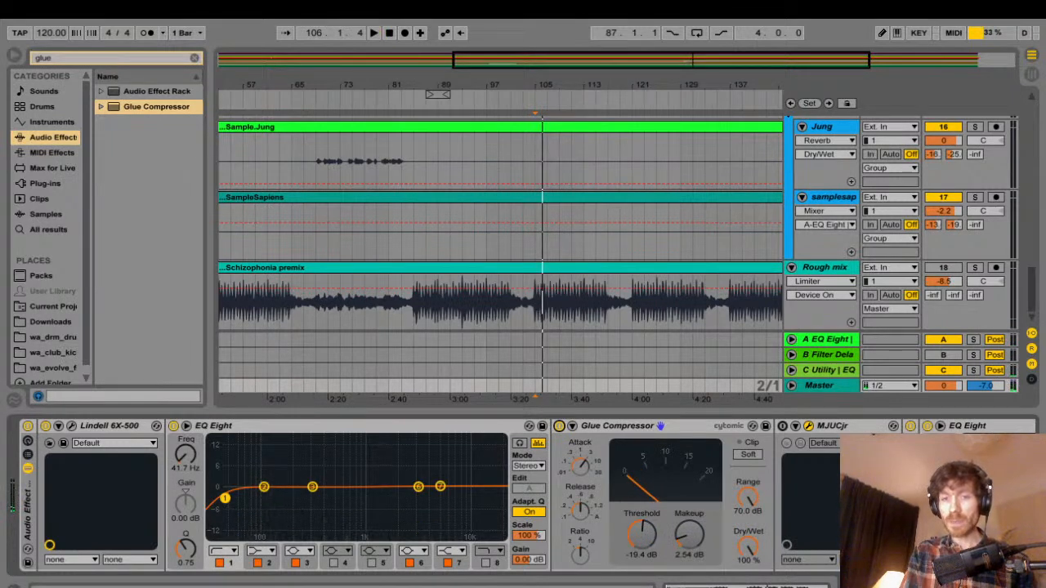
- Bypass the Glue Compressor on the Master, re-enable MJUCjr and play the mix with it active
click(660, 426)
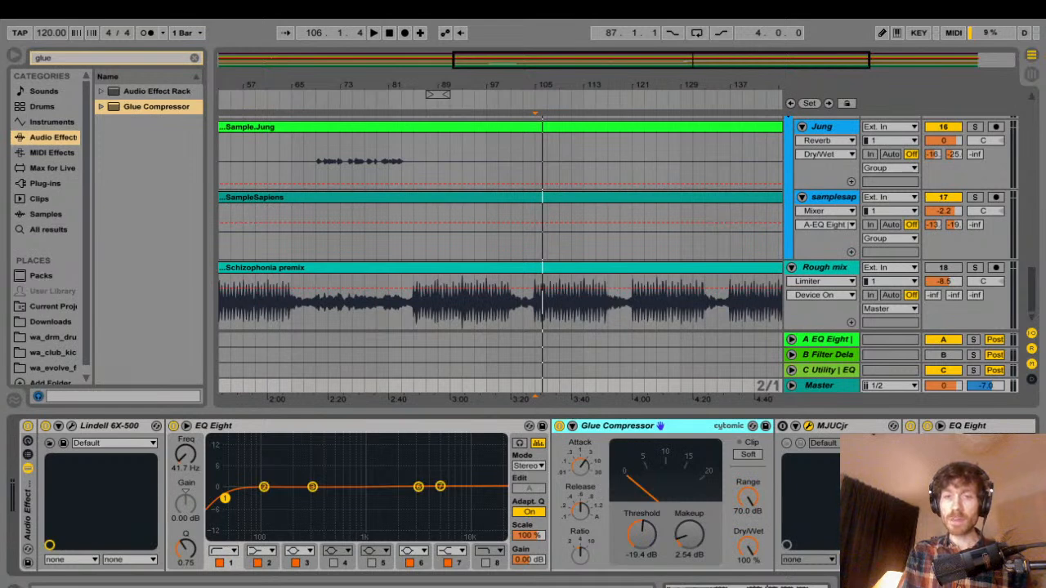
key(0)
click(783, 426)
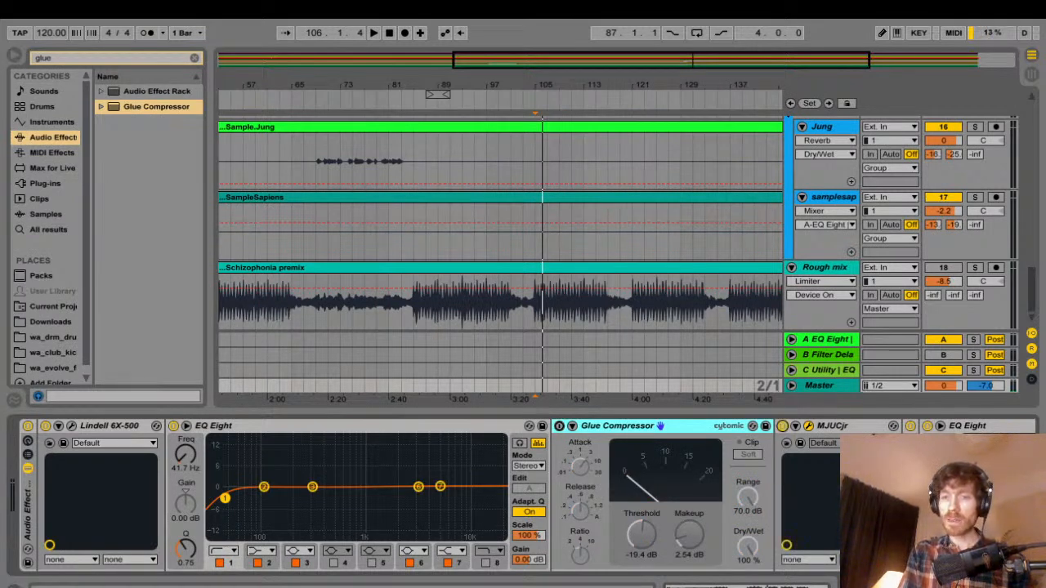
key(space)
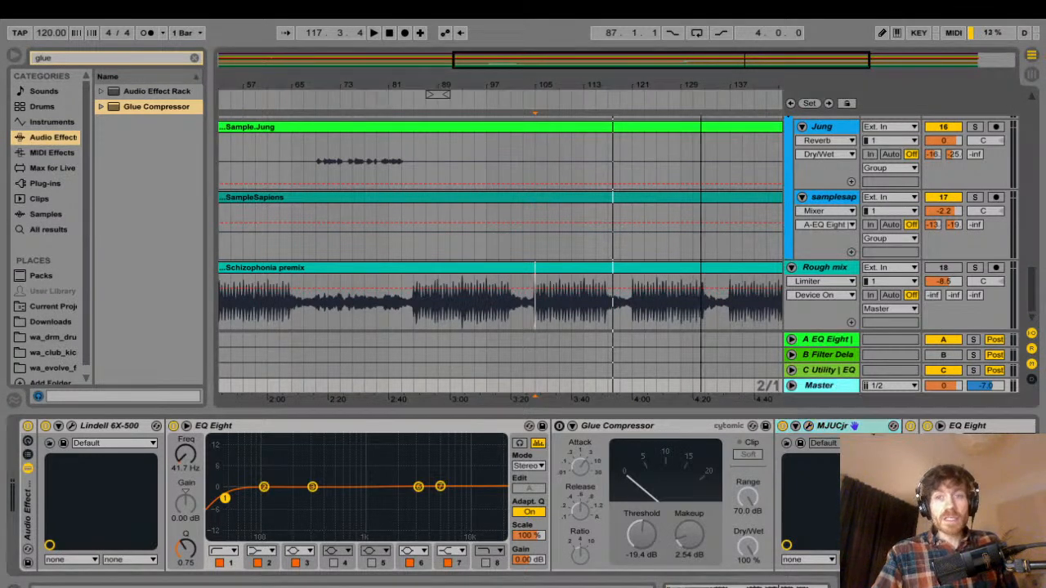
- Set band 6 of the Duduk flute track's EQ Eight to 5.29 kHz and -4.83 dB, and play the mix
key(minus)
key(minus)
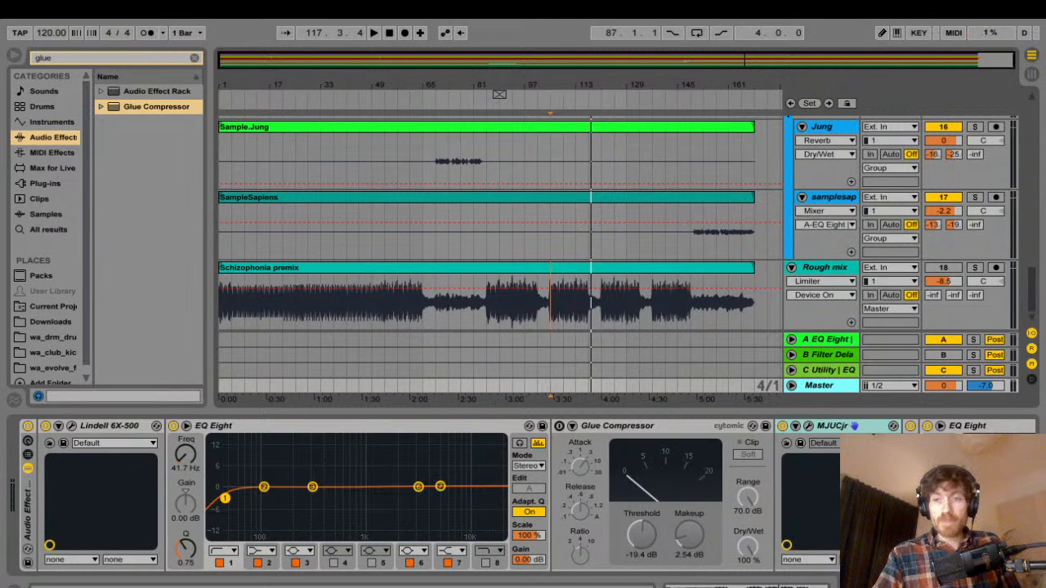
mouse_move(735, 586)
mouse_down()
mouse_move(753, 586)
mouse_move(735, 585)
mouse_up()
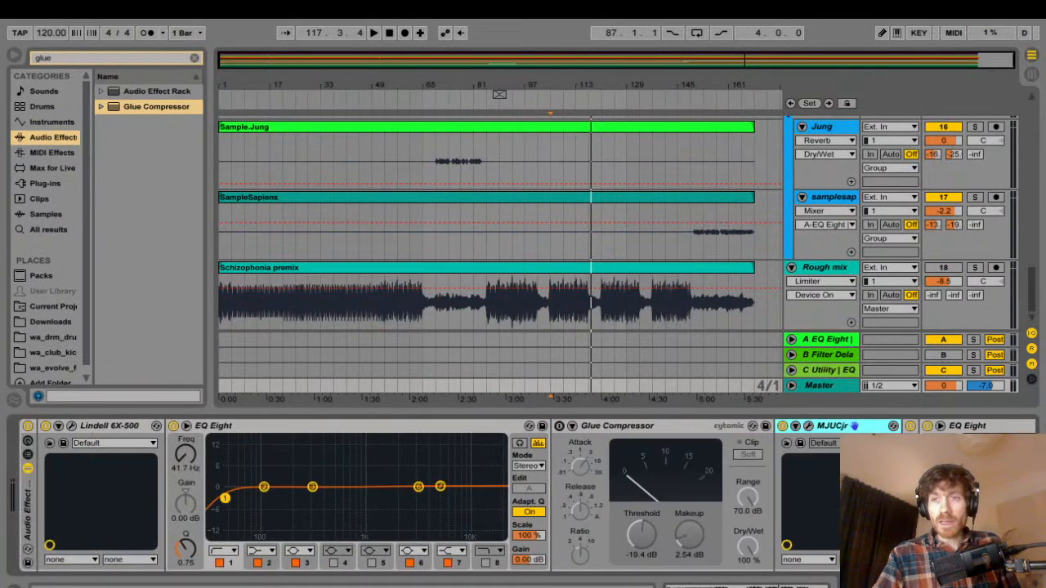
scroll(490, 221, up, 5)
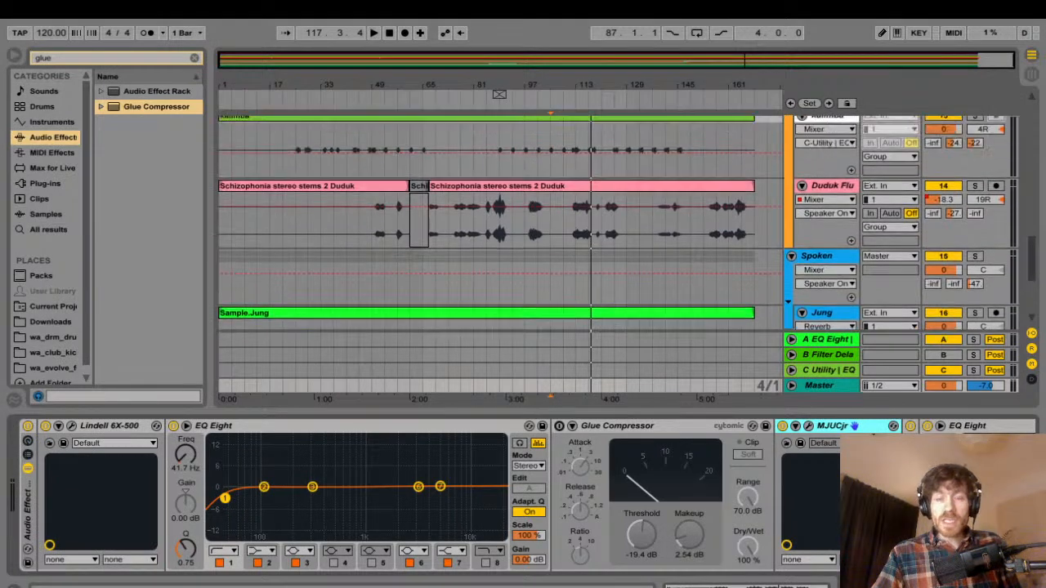
click(590, 256)
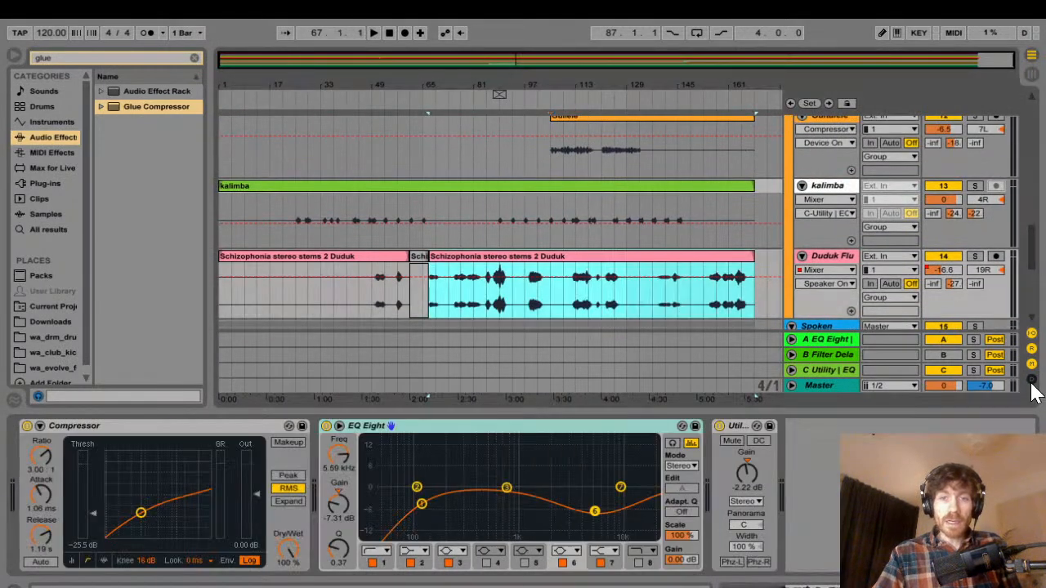
click(391, 426)
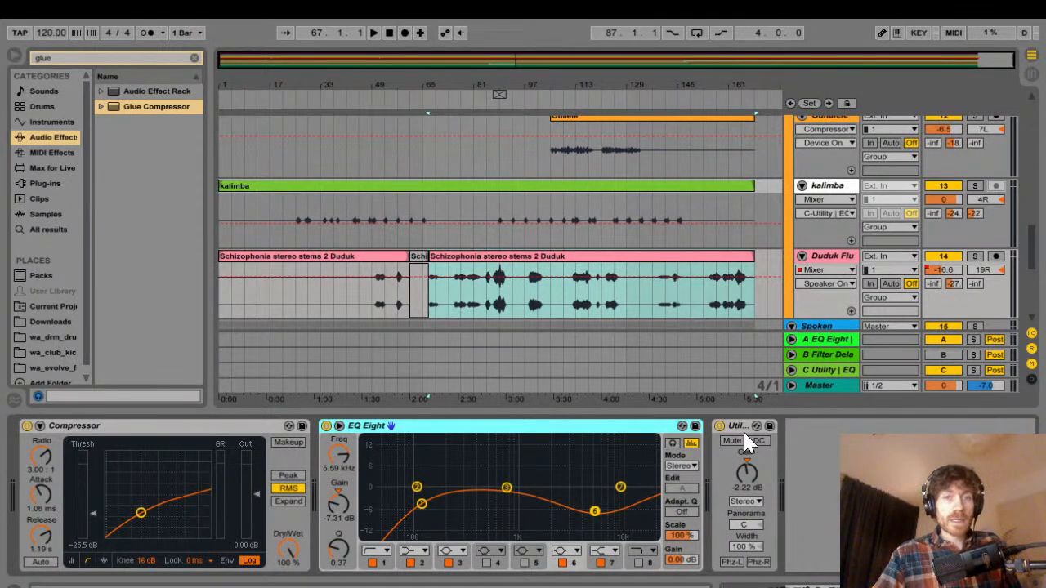
key(ctrl+z)
key(ctrl+z)
key(space)
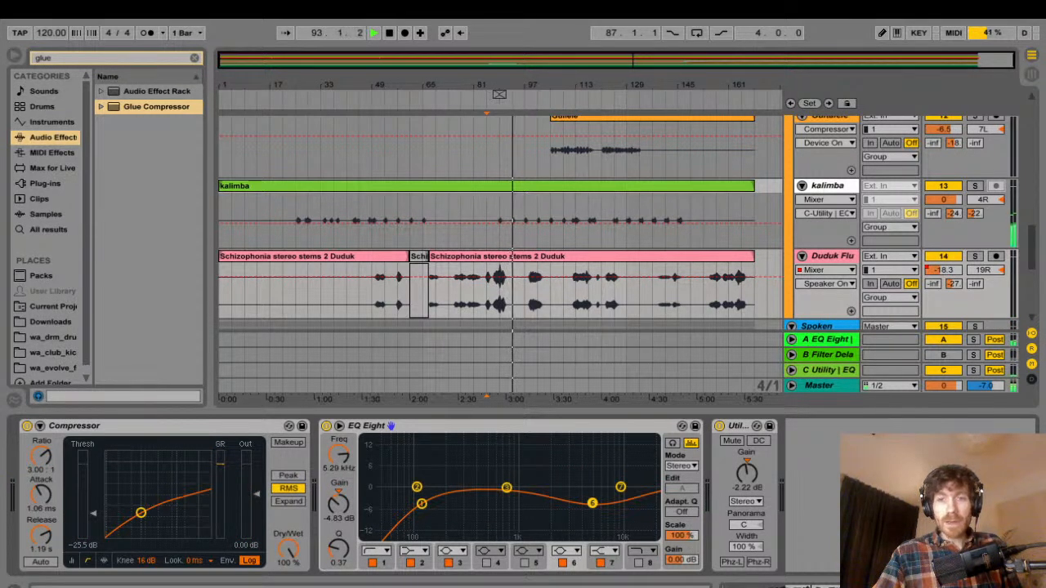
click(488, 291)
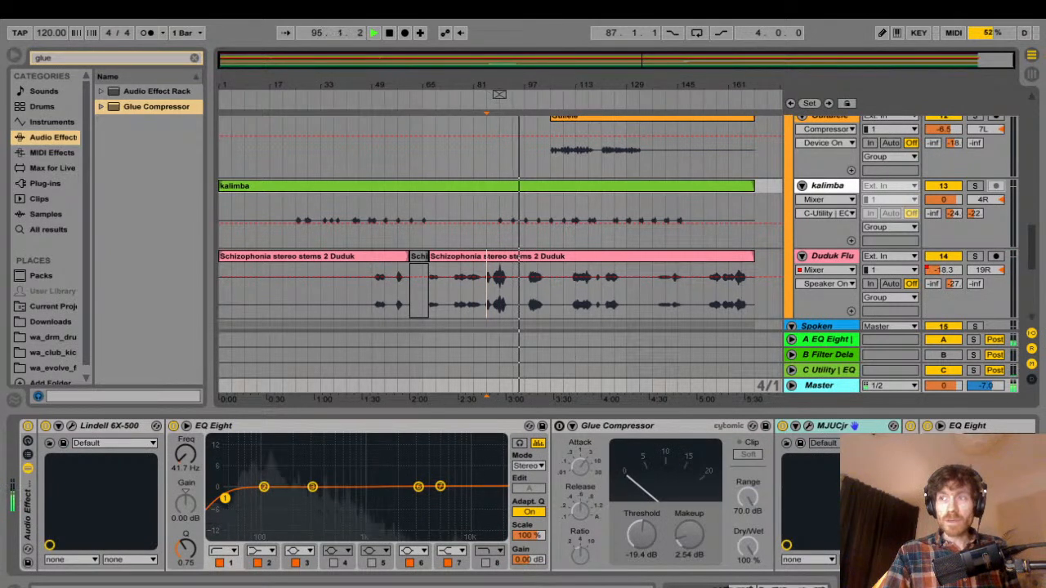
scroll(522, 498, right, 10)
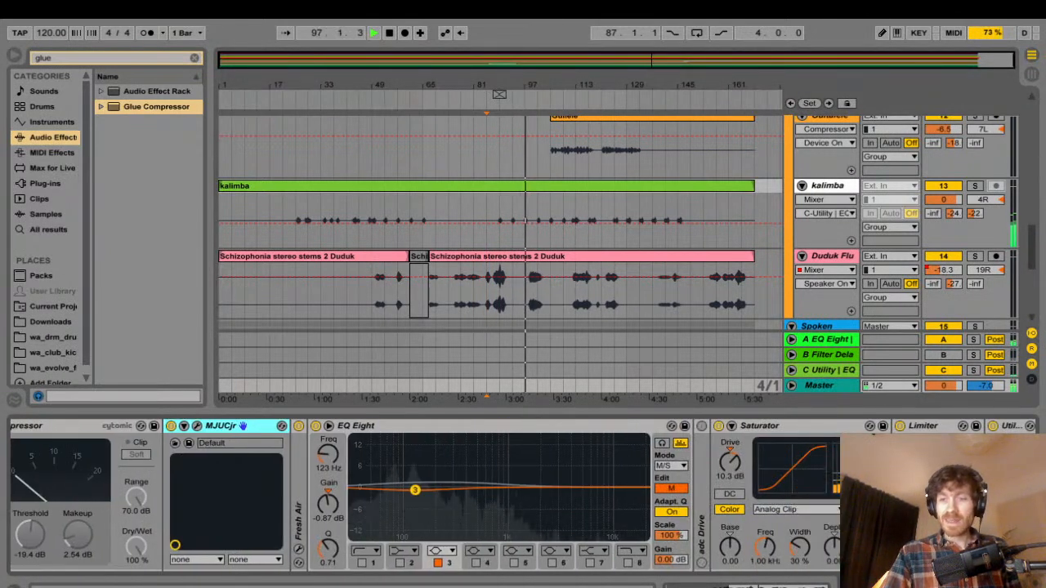
scroll(523, 498, right, 5)
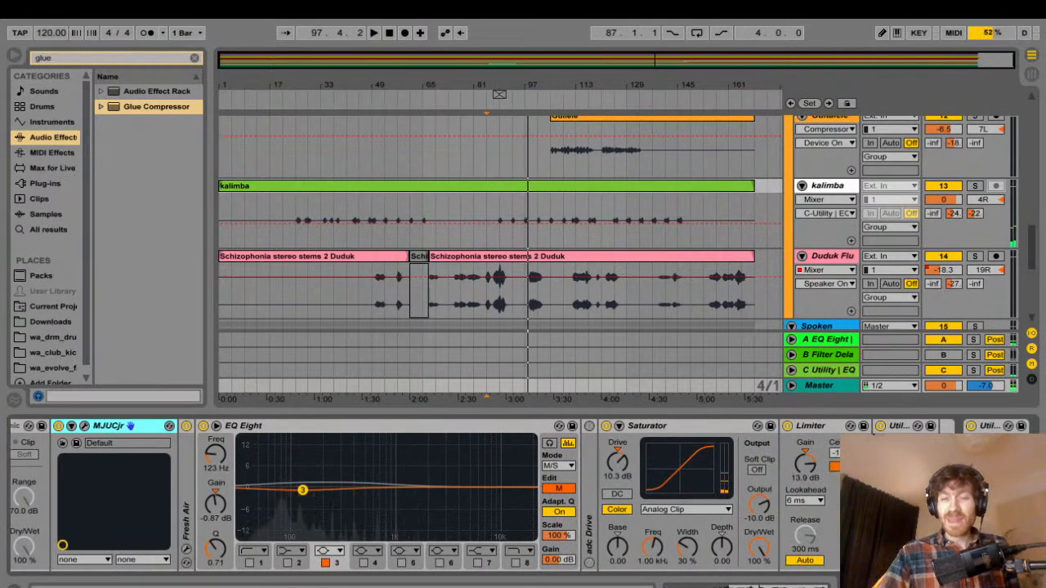